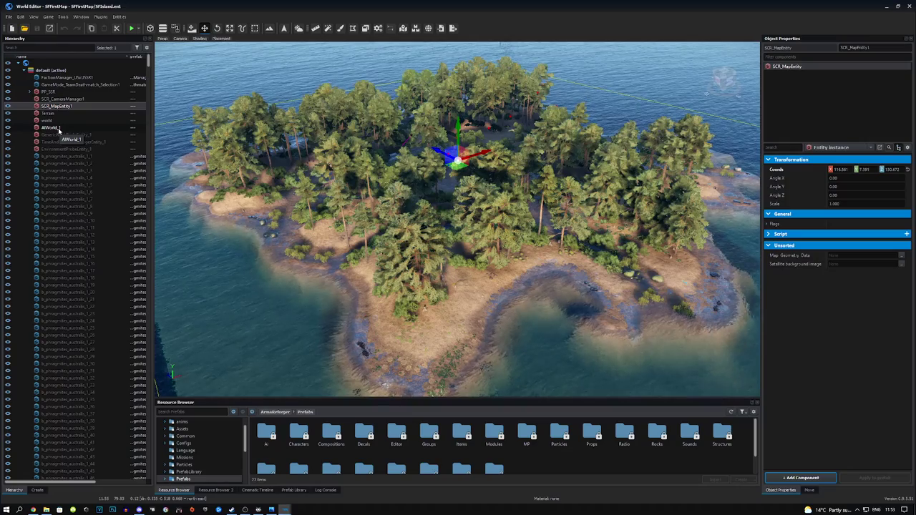
# - Delete the AIWorld_1 entity from the world and save the world
pyautogui.click(60, 129)
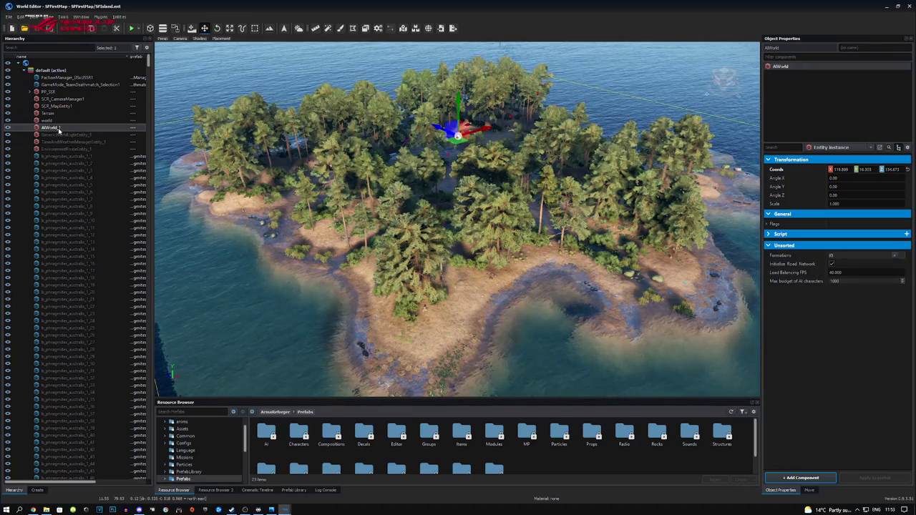
pyautogui.press('Delete')
pyautogui.hotkey('ctrl', 's')
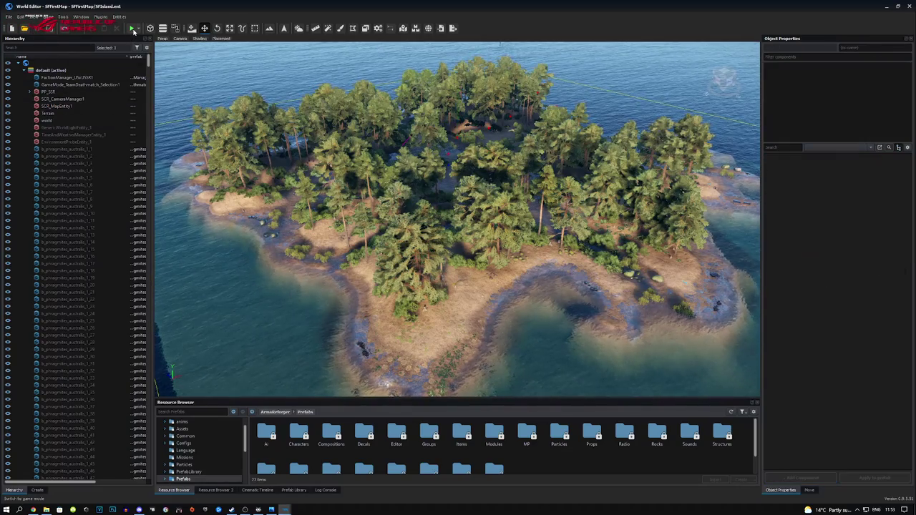
pyautogui.click(132, 29)
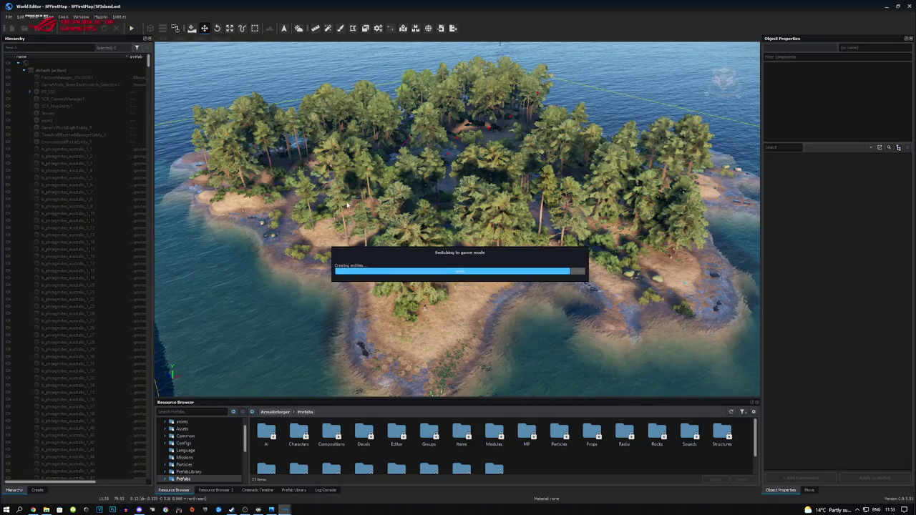
pyautogui.click(418, 206)
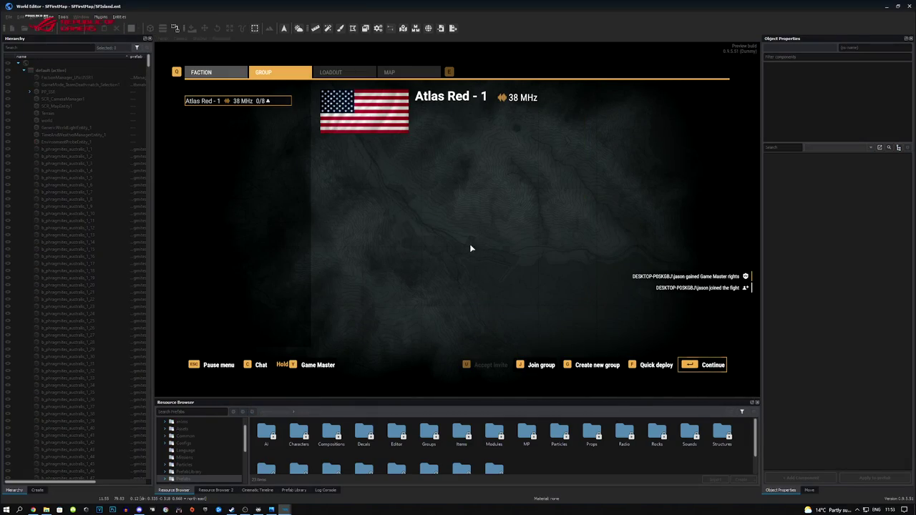
pyautogui.press('Escape')
# - Run the world in game mode and deploy with the Soviet group at the easternmost USSR Point
pyautogui.click(131, 29)
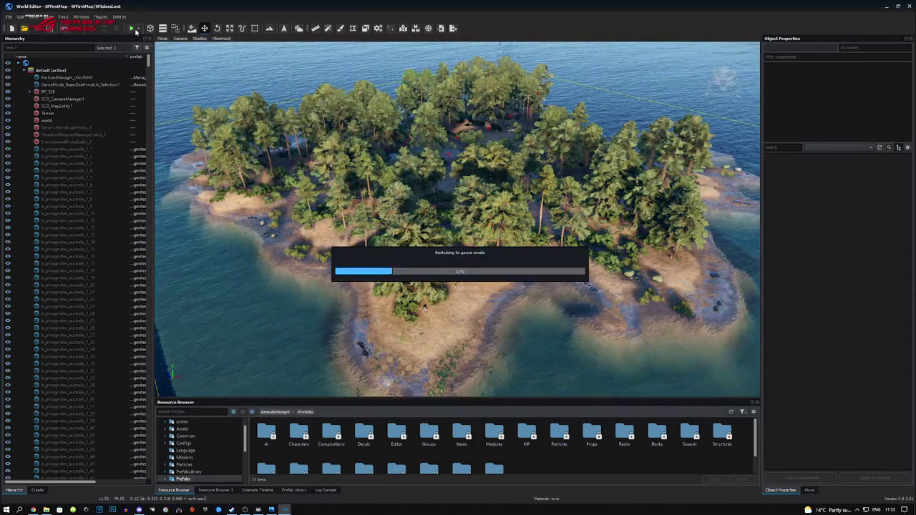
pyautogui.click(537, 220)
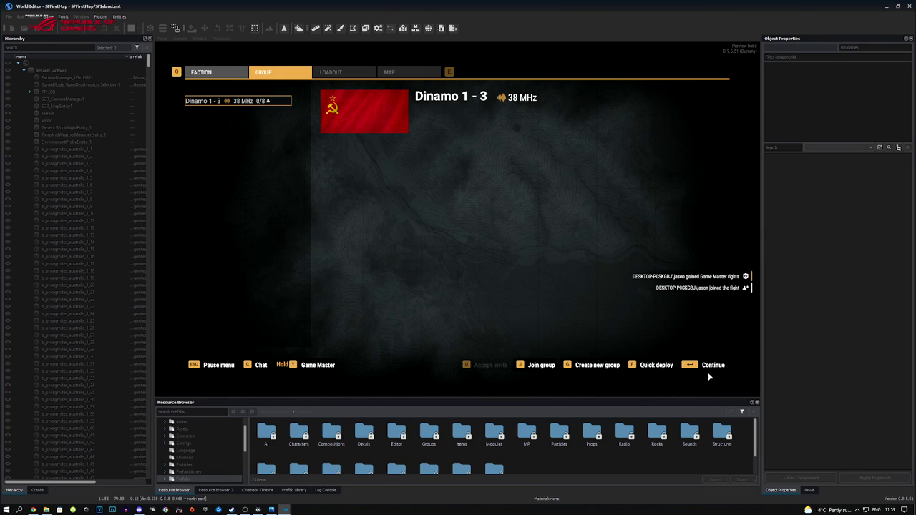
pyautogui.press('Return')
pyautogui.press('Return')
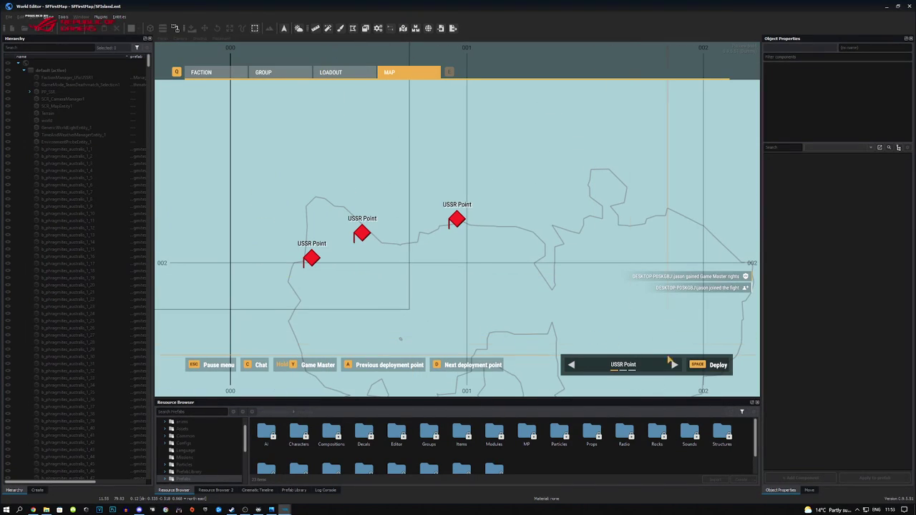
pyautogui.click(457, 221)
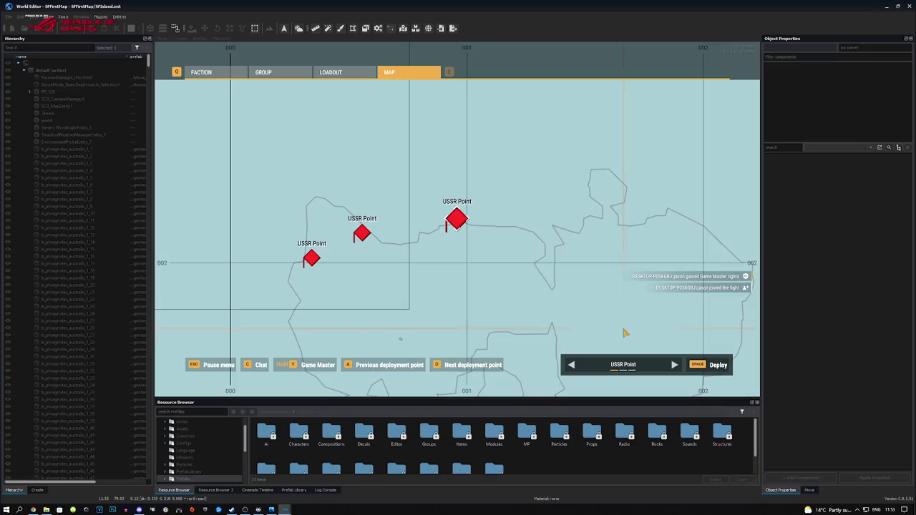
pyautogui.click(709, 365)
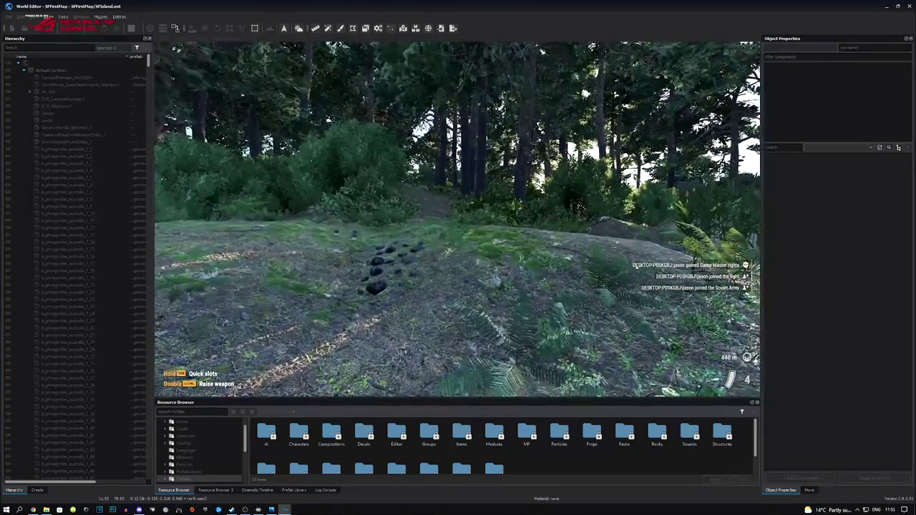
# - Playtest the island by firing the rifle, walking through the forest and reloading the weapon
pyautogui.click(457, 219)
pyautogui.click(458, 219)
pyautogui.click(457, 219)
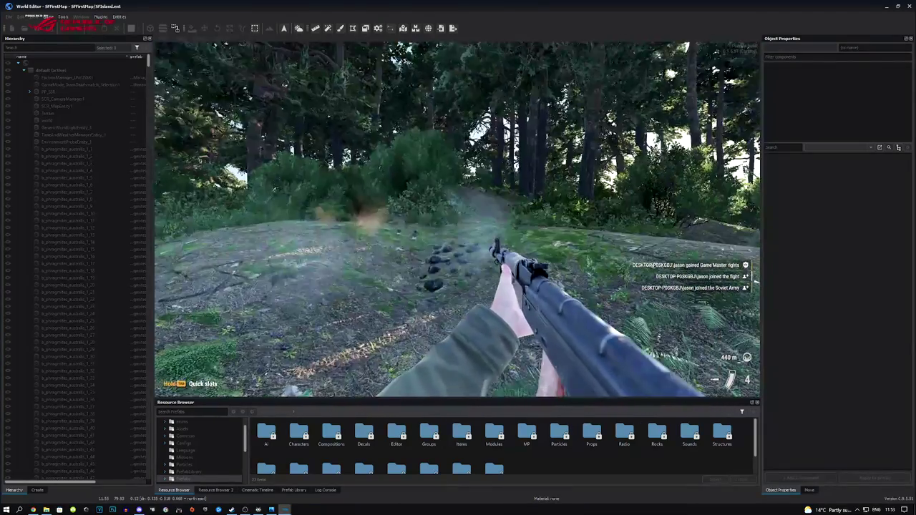
pyautogui.click(458, 219)
pyautogui.press('w')
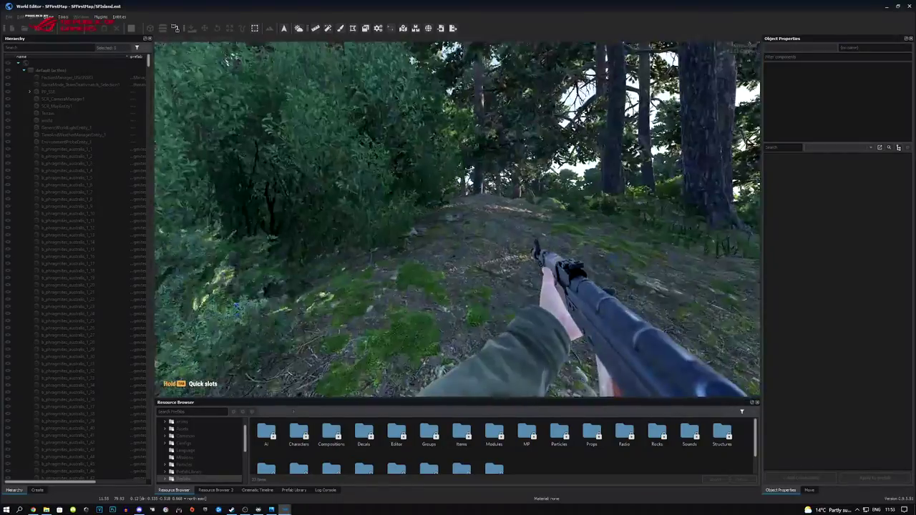
pyautogui.press('w')
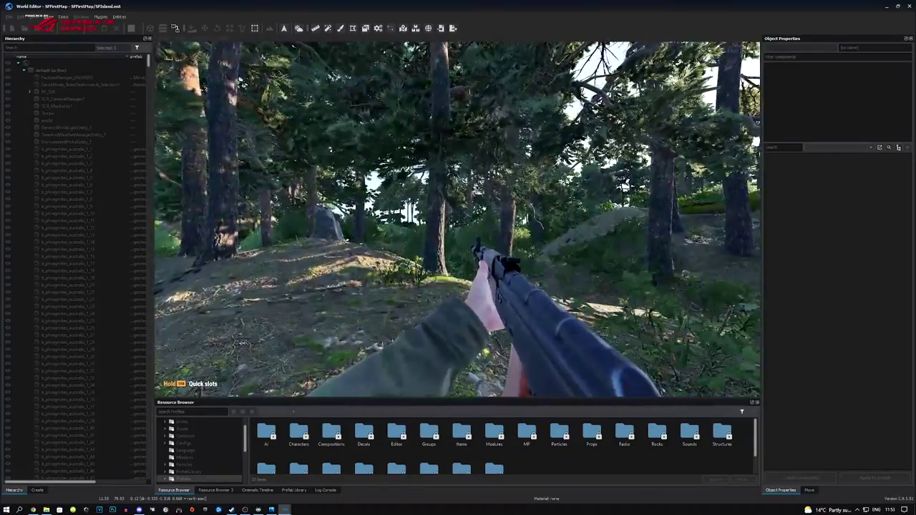
pyautogui.press('w')
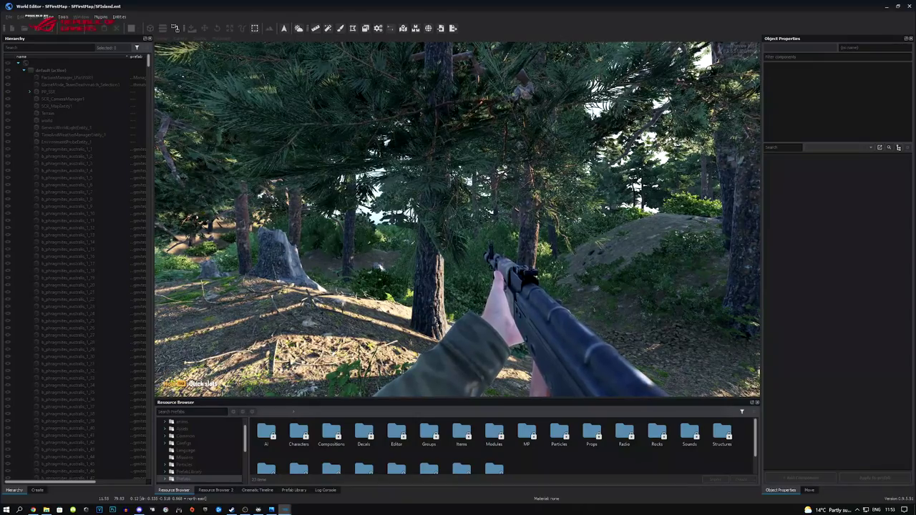
pyautogui.press('r')
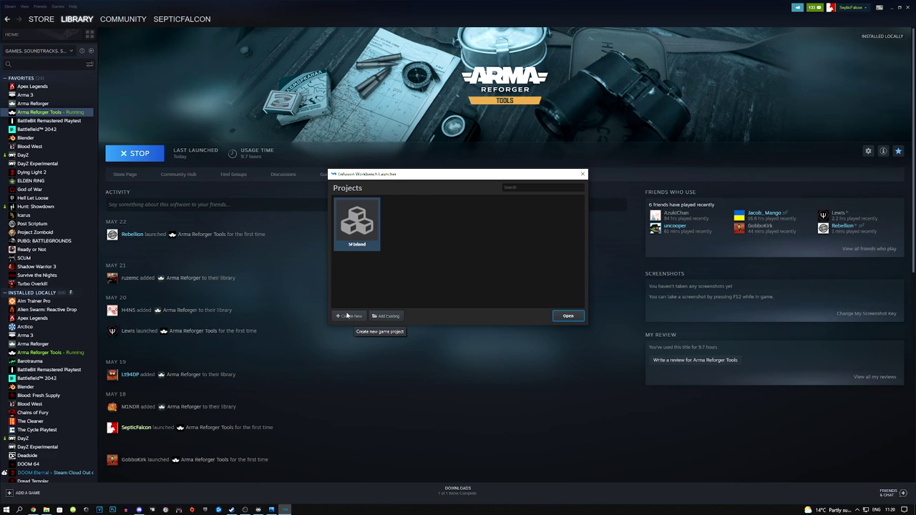
# - Create a new project called New Enfusion Project with CaptureAndHold and core as dependencies
pyautogui.click(347, 317)
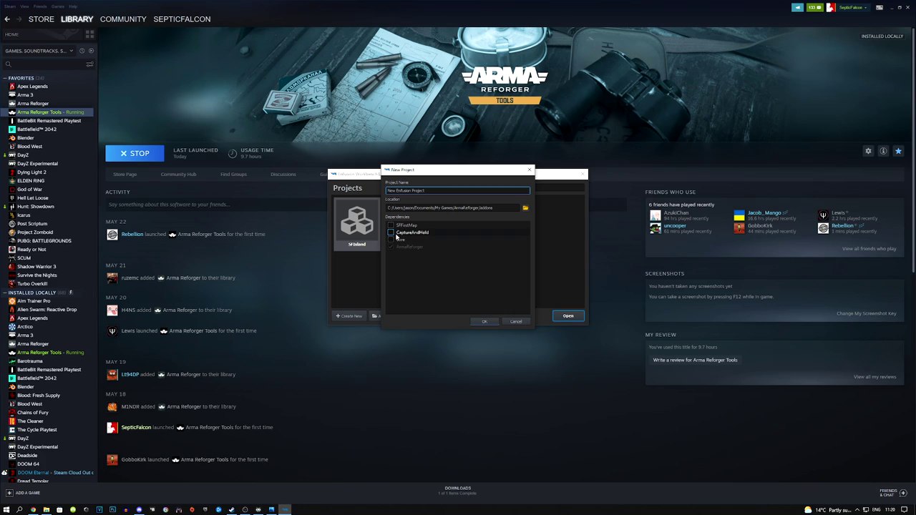
pyautogui.click(391, 234)
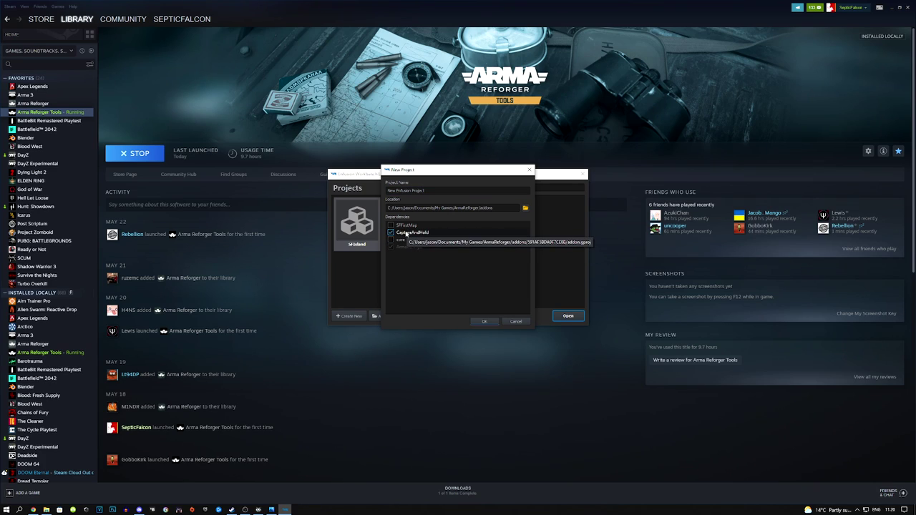
pyautogui.click(391, 241)
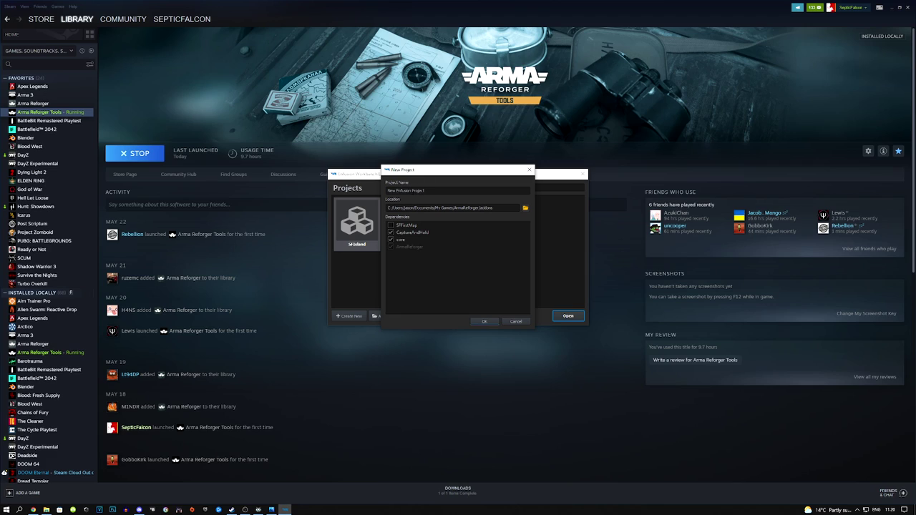
pyautogui.click(487, 321)
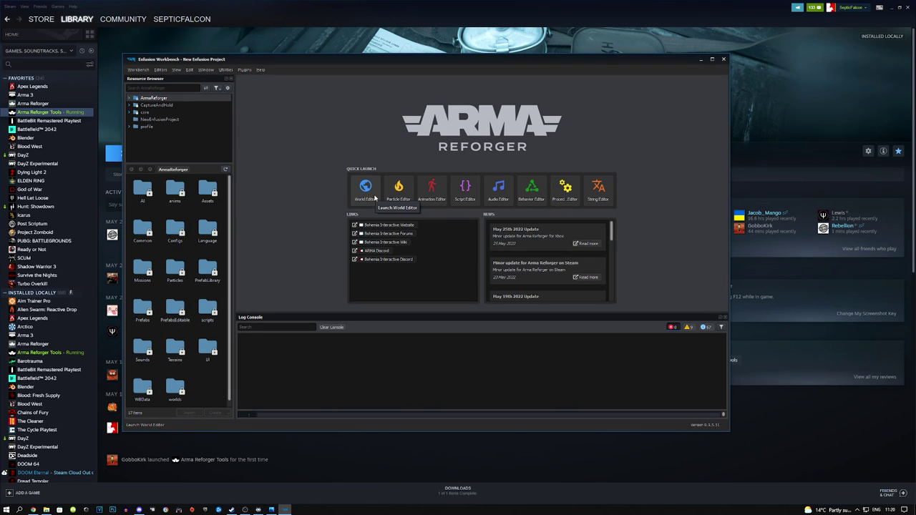
# - Show the contents of the NewEnfusionProject folder and launch the World Editor
pyautogui.click(169, 120)
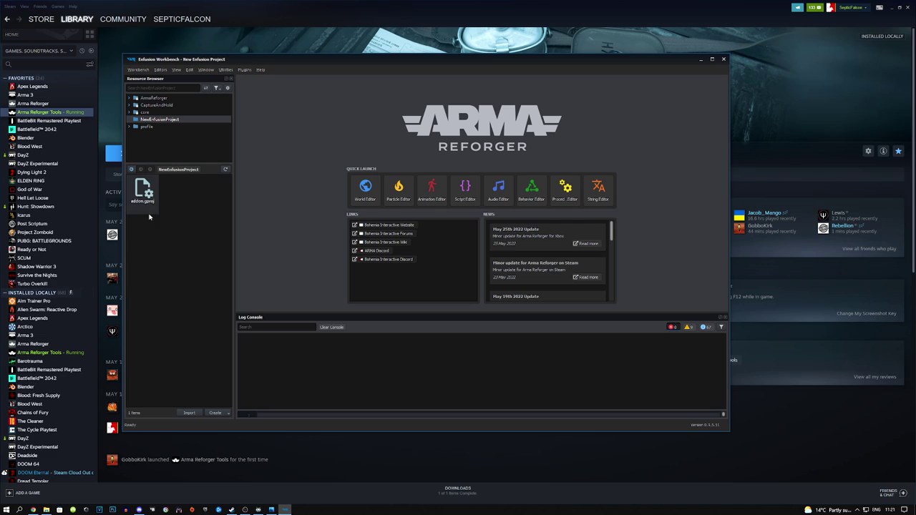
pyautogui.click(366, 187)
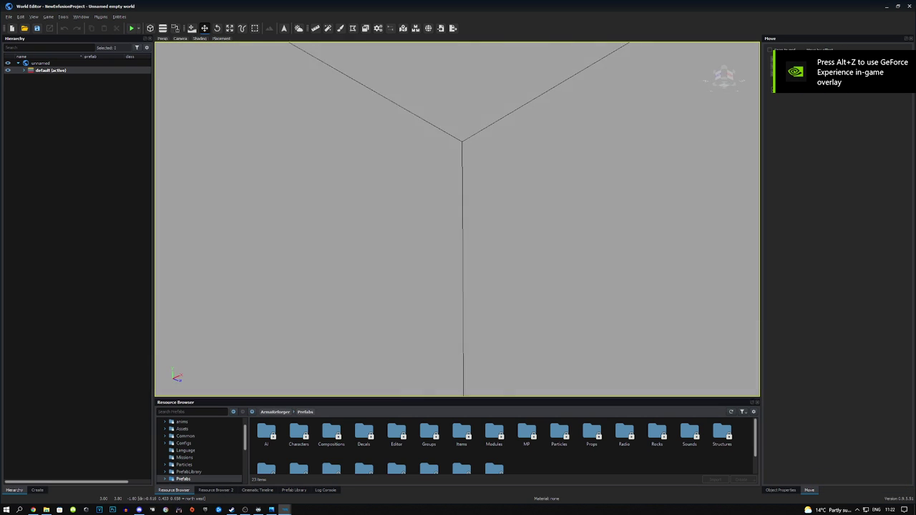
# - Look around the empty world from several angles to examine its boundary lines
pyautogui.moveTo(458, 219); pyautogui.dragTo(594, 215, button='right')
pyautogui.press('s')
pyautogui.press('s')
pyautogui.press('s')
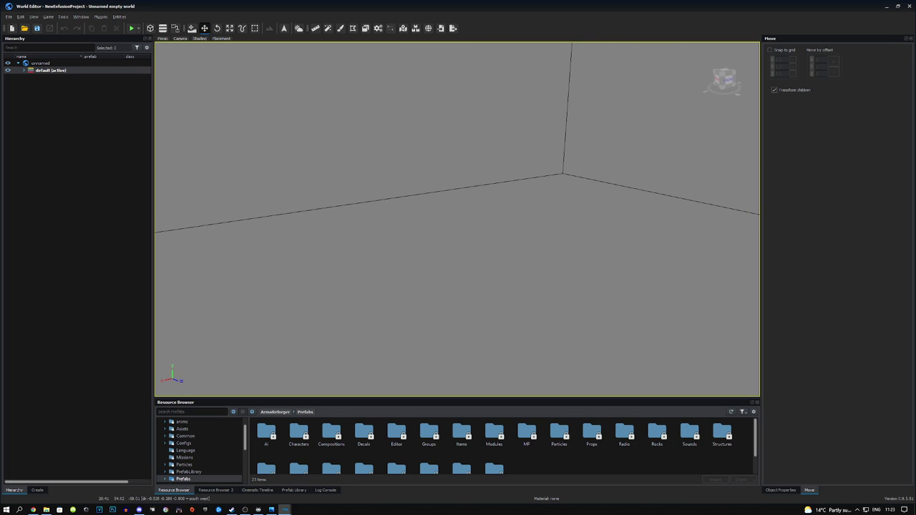
pyautogui.moveTo(354, 291); pyautogui.dragTo(372, 337, button='right')
pyautogui.press('w')
pyautogui.press('a')
pyautogui.press('w')
pyautogui.press('a')
pyautogui.moveTo(522, 243); pyautogui.dragTo(254, 290, button='right')
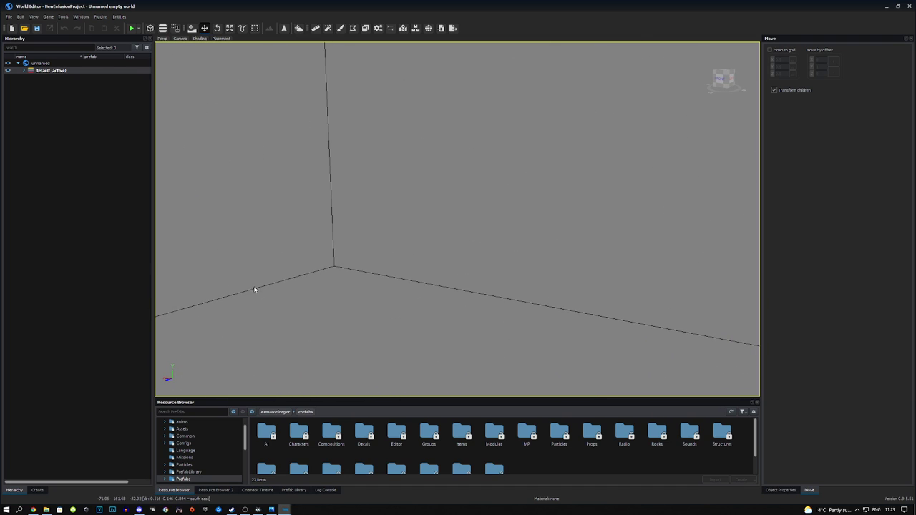
# - Expand the default layer and select the world entity to inspect it in the viewport
pyautogui.click(24, 71)
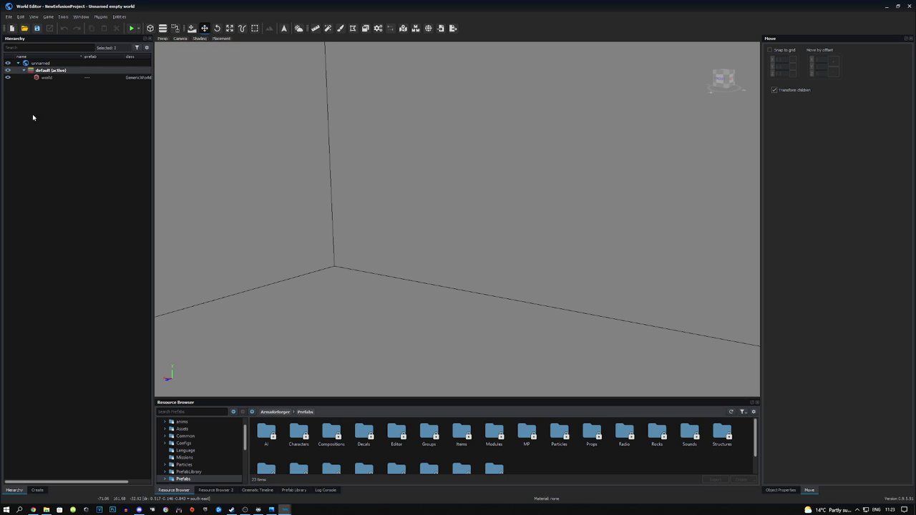
pyautogui.click(48, 78)
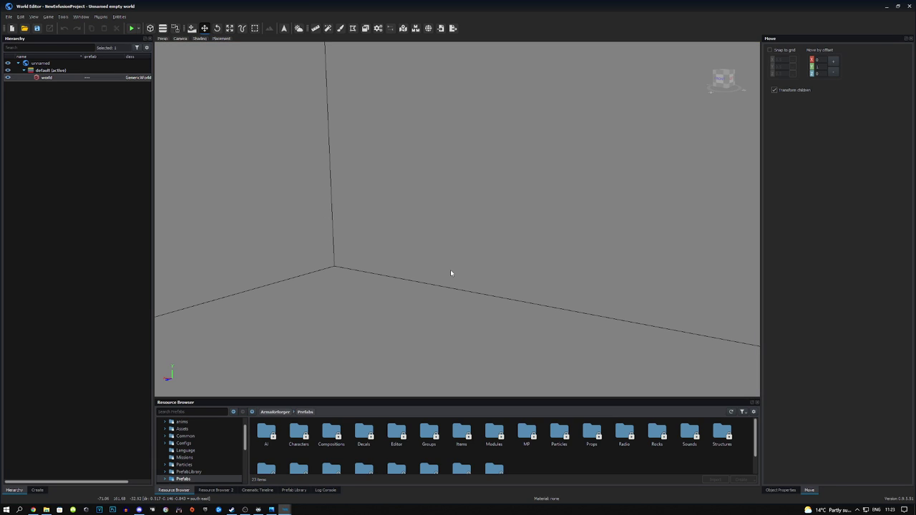
pyautogui.moveTo(439, 272); pyautogui.dragTo(458, 300, button='right')
pyautogui.moveTo(408, 244); pyautogui.dragTo(408, 290, button='right')
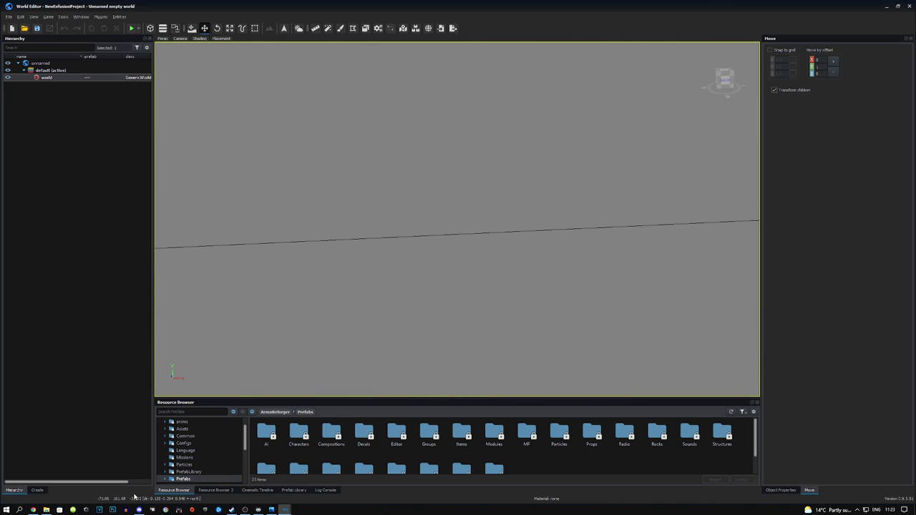
# - Find the GenericTerrainEntity by searching for "terr" and place it in the empty world
pyautogui.click(37, 490)
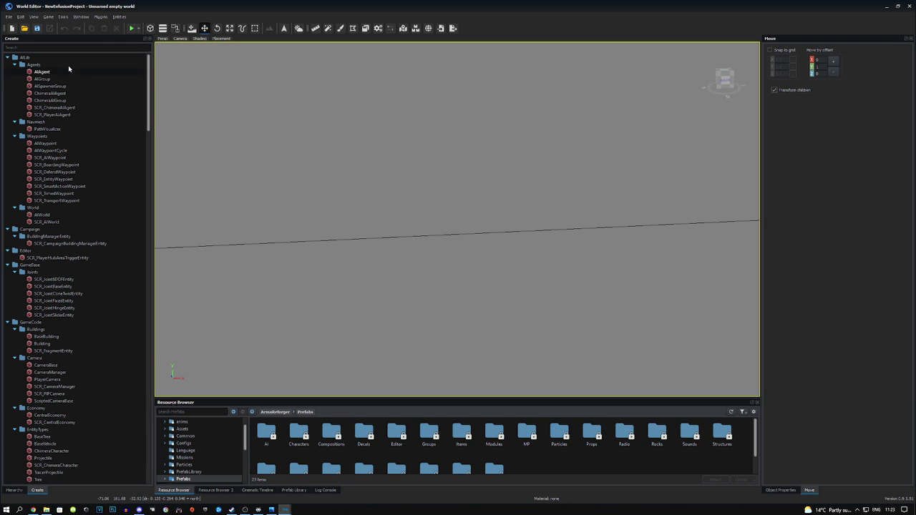
pyautogui.click(47, 47)
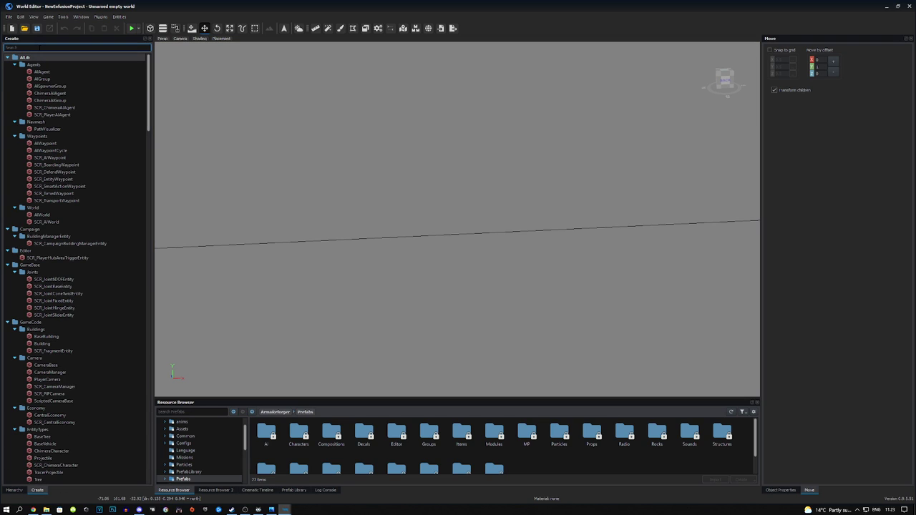
pyautogui.write('terr')
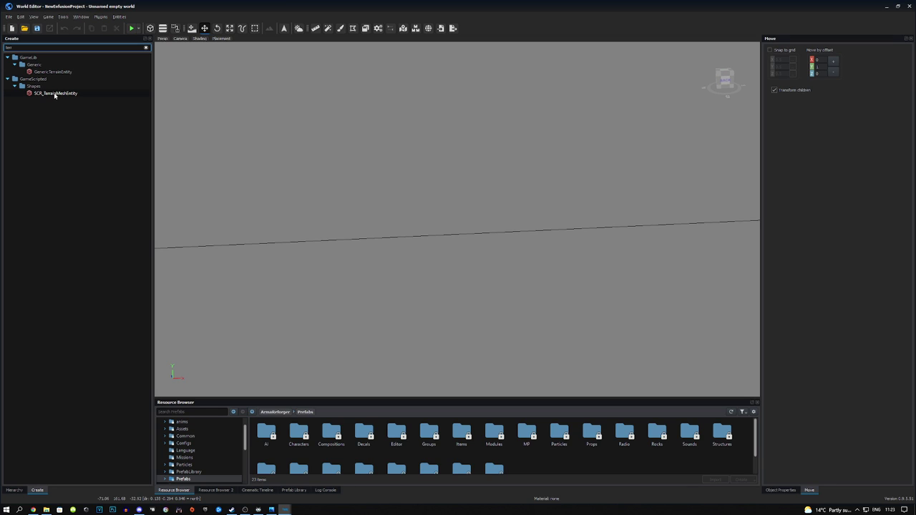
pyautogui.moveTo(50, 71); pyautogui.dragTo(409, 306)
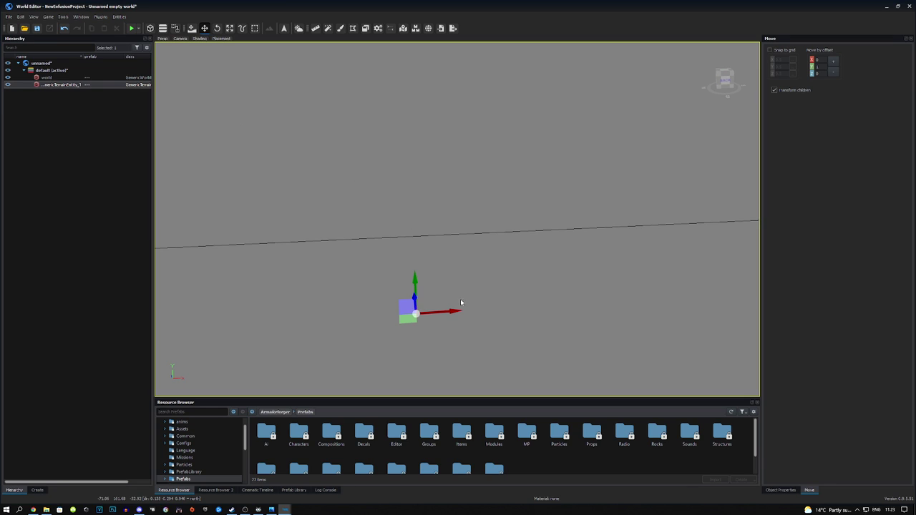
pyautogui.press('a')
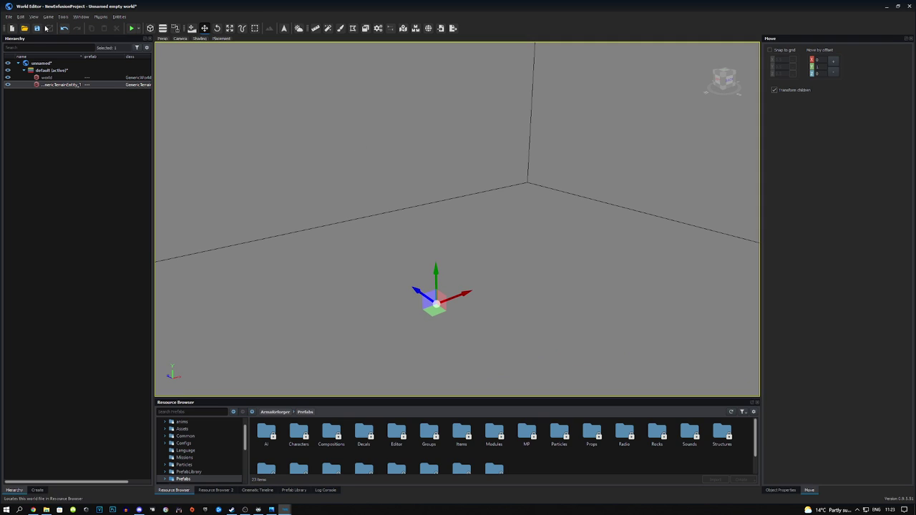
# - Save the world in the NewEnfusionProject folder under a new file name
pyautogui.click(37, 29)
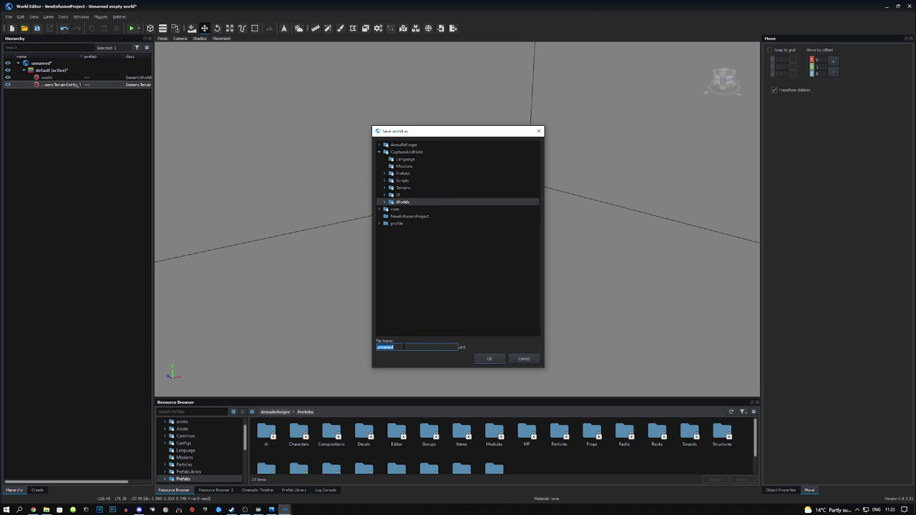
pyautogui.click(412, 218)
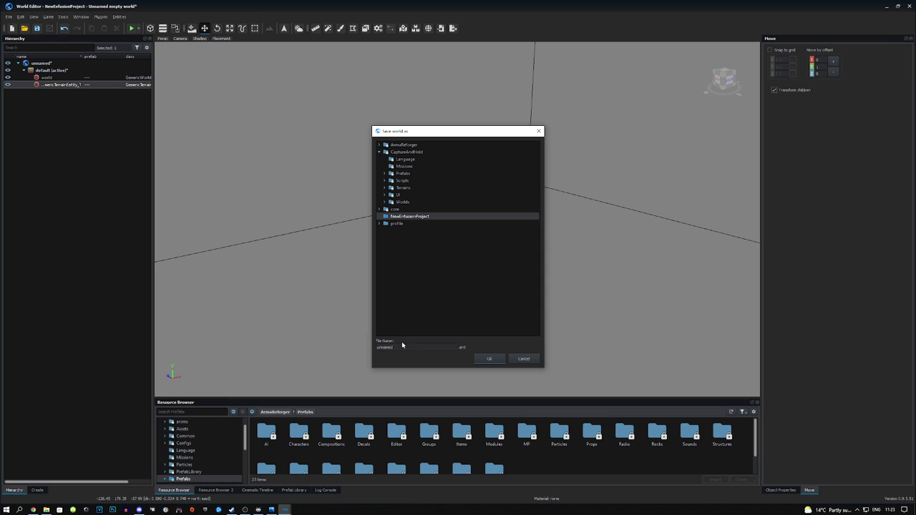
pyautogui.moveTo(402, 345); pyautogui.dragTo(369, 345)
pyautogui.write('Td')
pyautogui.click(417, 217)
pyautogui.click(485, 359)
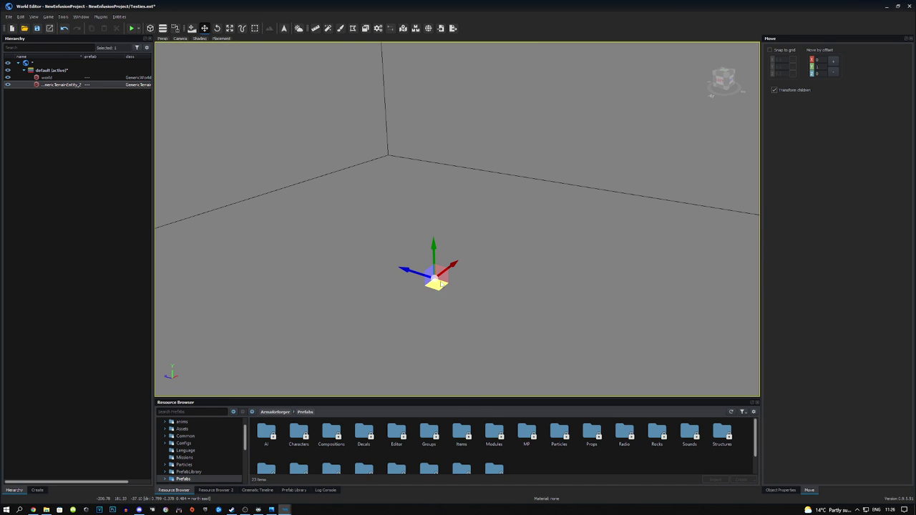
# - Save the world and check for its file in the NewEnfusionProject folder of the Load World dialog
pyautogui.click(37, 28)
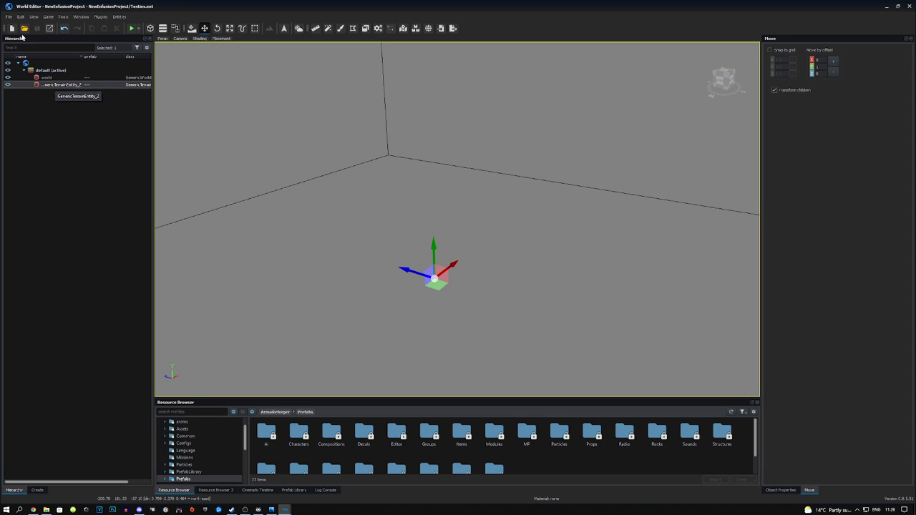
pyautogui.click(9, 17)
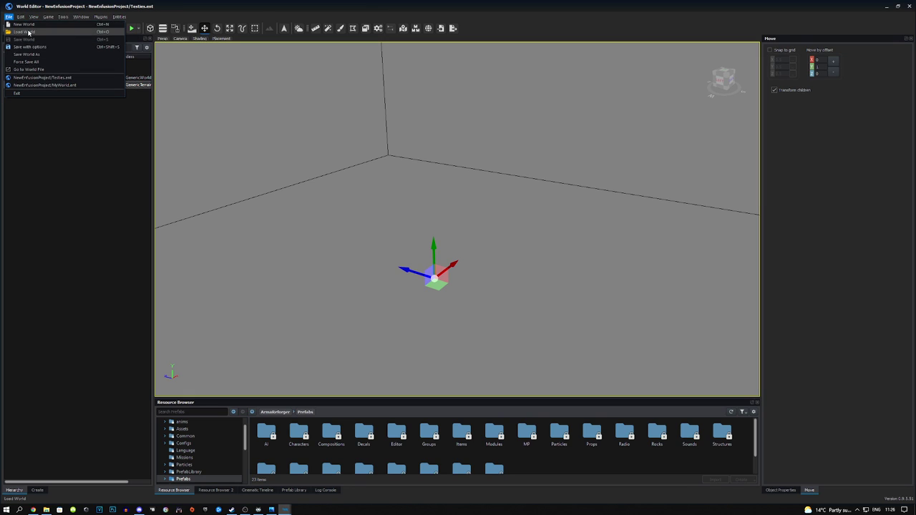
pyautogui.click(25, 32)
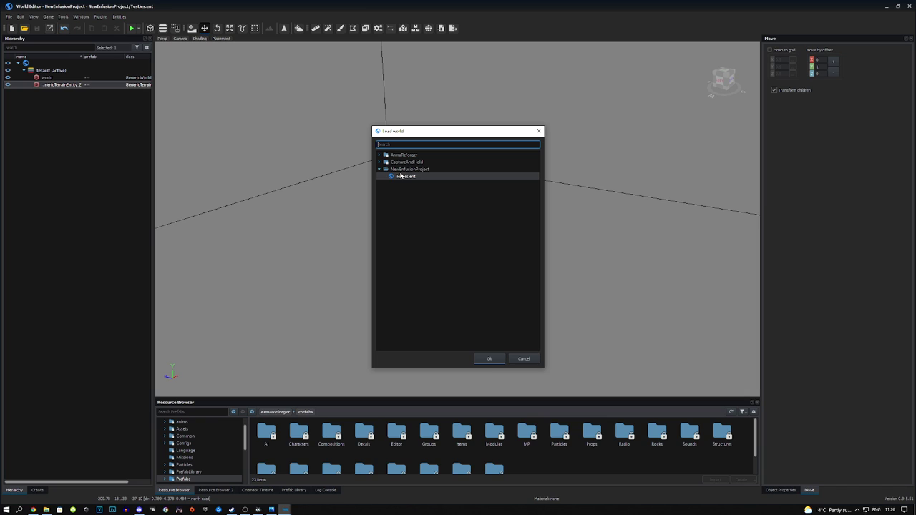
pyautogui.click(526, 358)
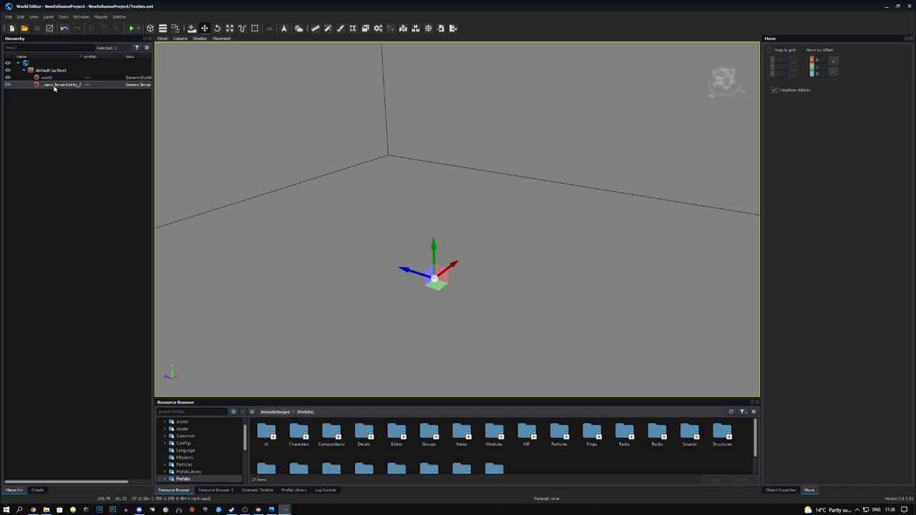
# - Create a new terrain from the GenericTerrainEntity, keeping the name Terrain and the 128 × 128 grid size
pyautogui.rightClick(54, 87)
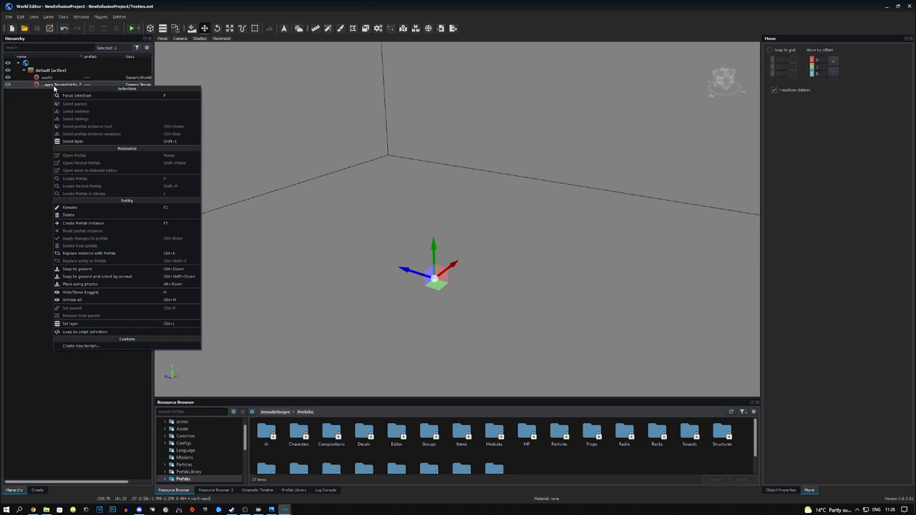
pyautogui.click(78, 346)
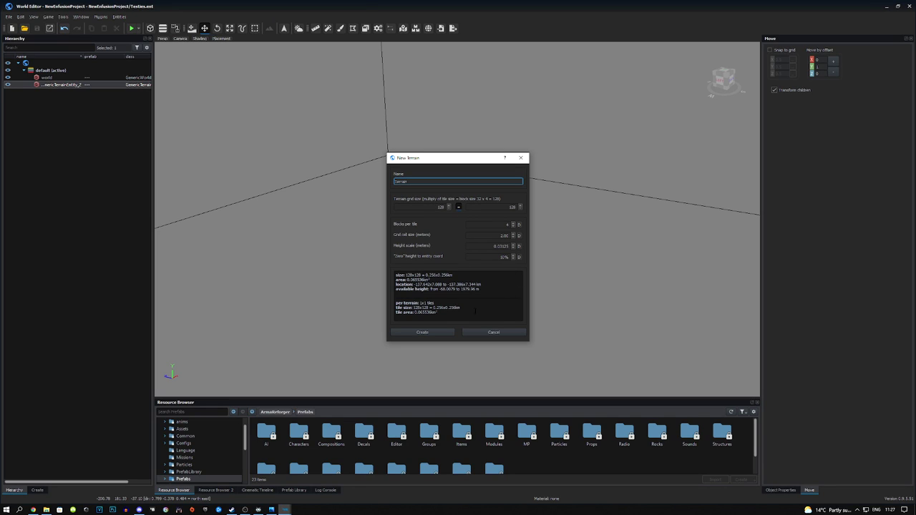
pyautogui.click(423, 333)
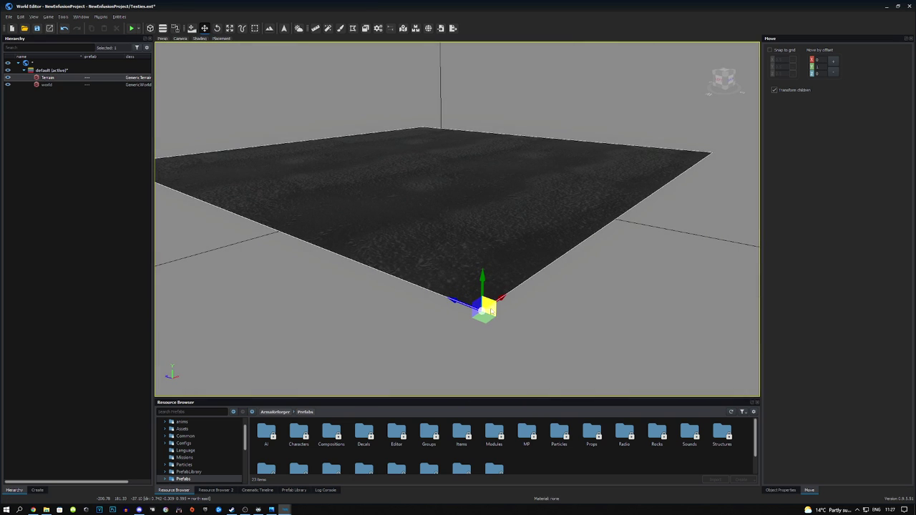
# - Fly around the new terrain to examine its edges, its origin corner and the surrounding world boundary
pyautogui.moveTo(330, 150); pyautogui.dragTo(464, 113, button='right')
pyautogui.press('w')
pyautogui.press('d')
pyautogui.press('a')
pyautogui.moveTo(358, 108); pyautogui.dragTo(400, 104, button='right')
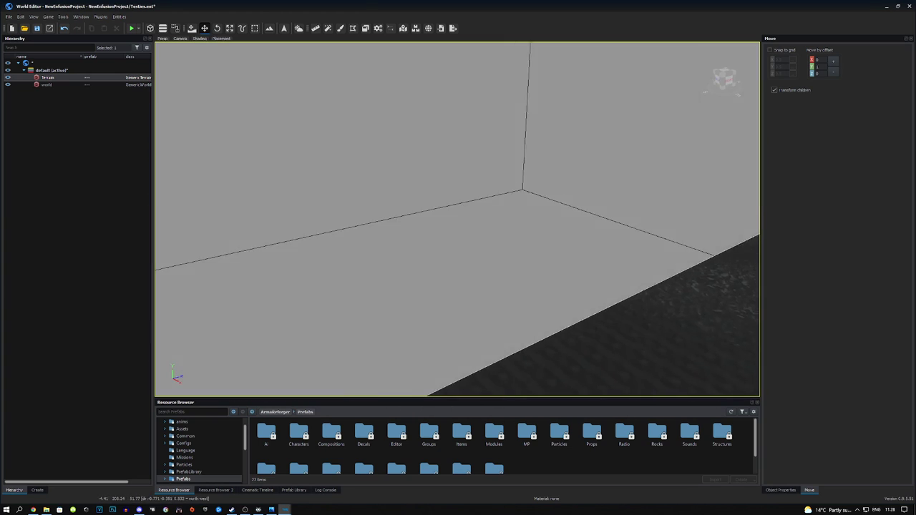
pyautogui.moveTo(458, 219); pyautogui.dragTo(527, 226, button='right')
pyautogui.moveTo(458, 265); pyautogui.dragTo(296, 322, button='right')
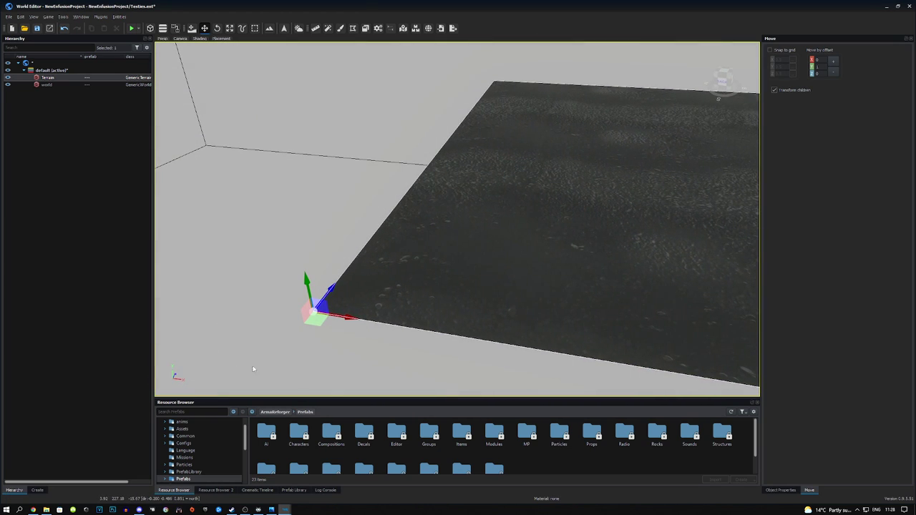
# - Set the terrain's coordinates to 0, 0, 0 in its object properties
pyautogui.click(780, 491)
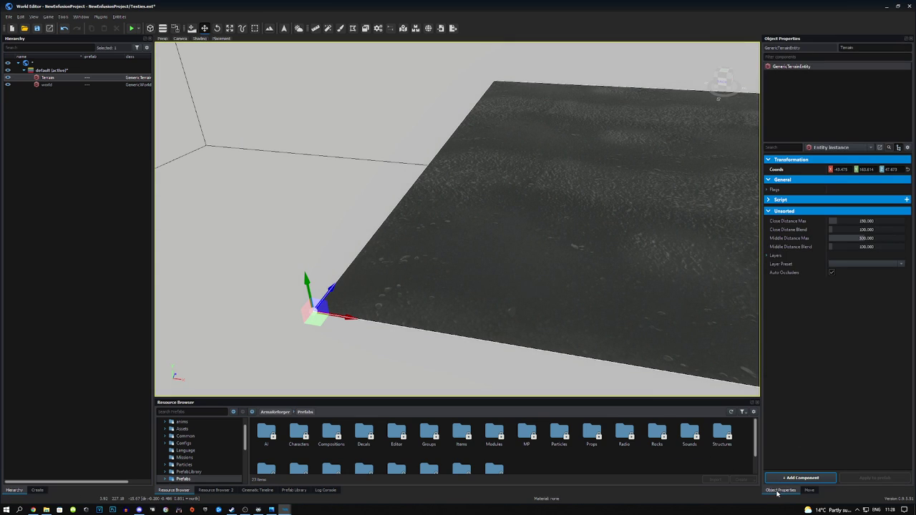
pyautogui.click(809, 490)
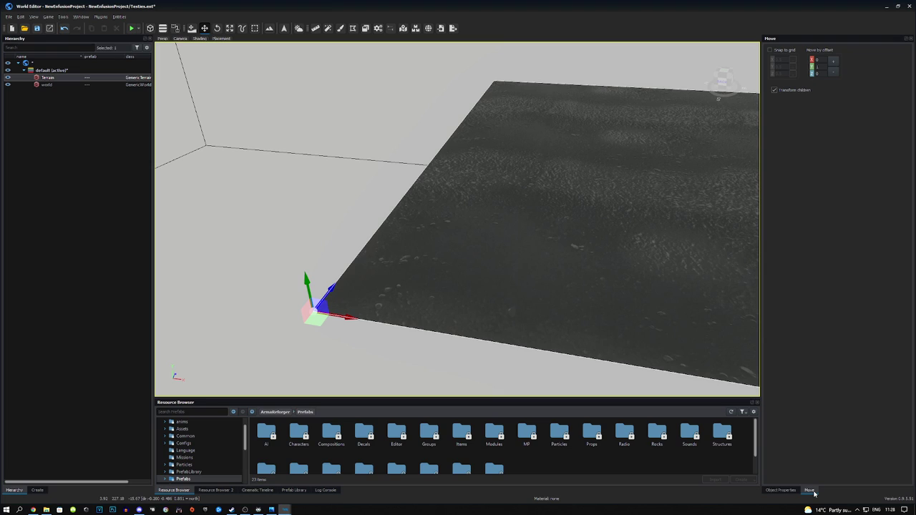
pyautogui.click(782, 491)
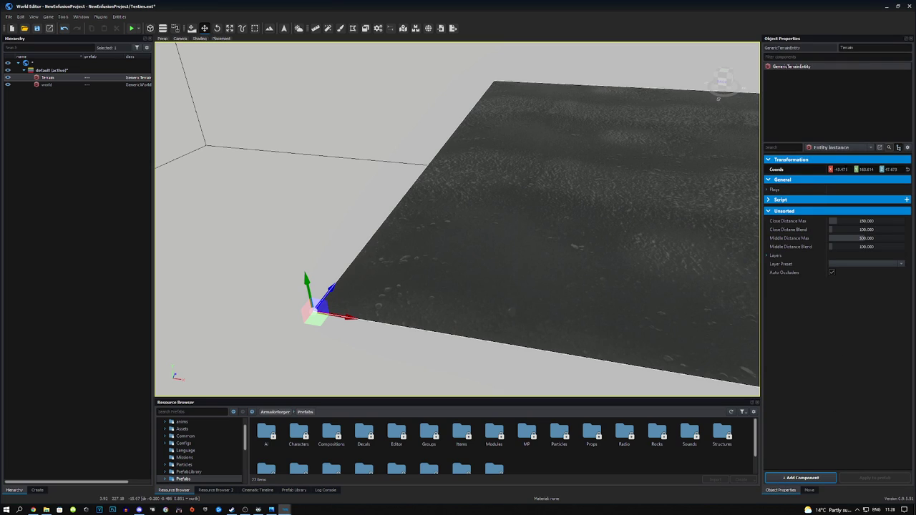
pyautogui.doubleClick(841, 170)
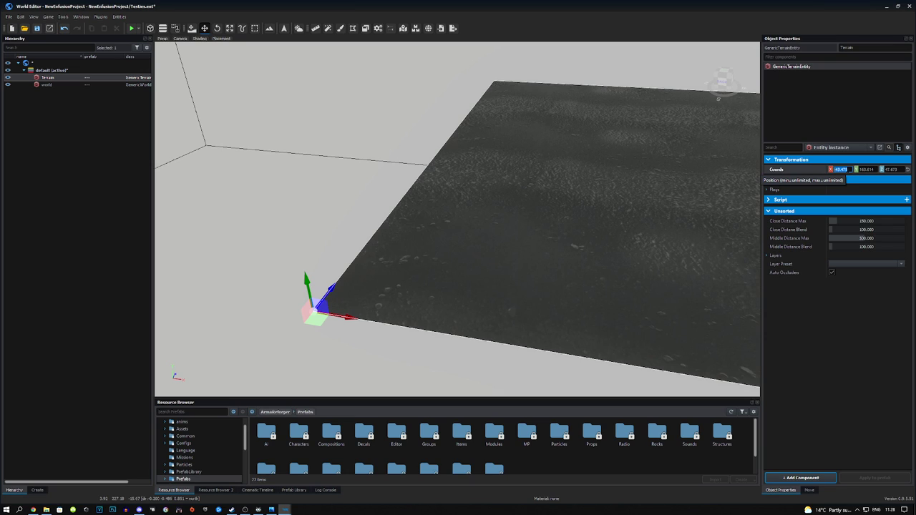
pyautogui.write('0')
pyautogui.press('Tab')
pyautogui.write('0')
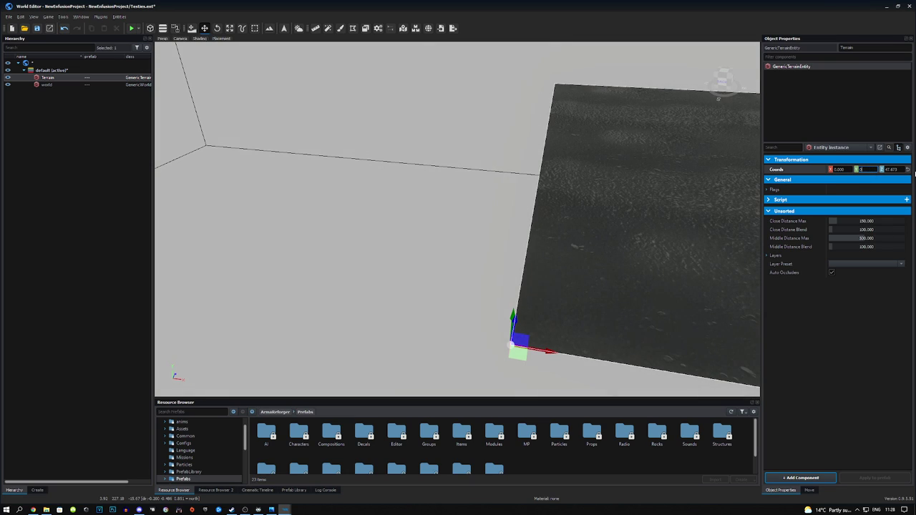
pyautogui.press('Tab')
pyautogui.write('0')
# - Find SCR_CameraManager by searching the creatable entities for "camer" and place it on the terrain
pyautogui.moveTo(565, 225); pyautogui.dragTo(662, 179, button='right')
pyautogui.click(39, 490)
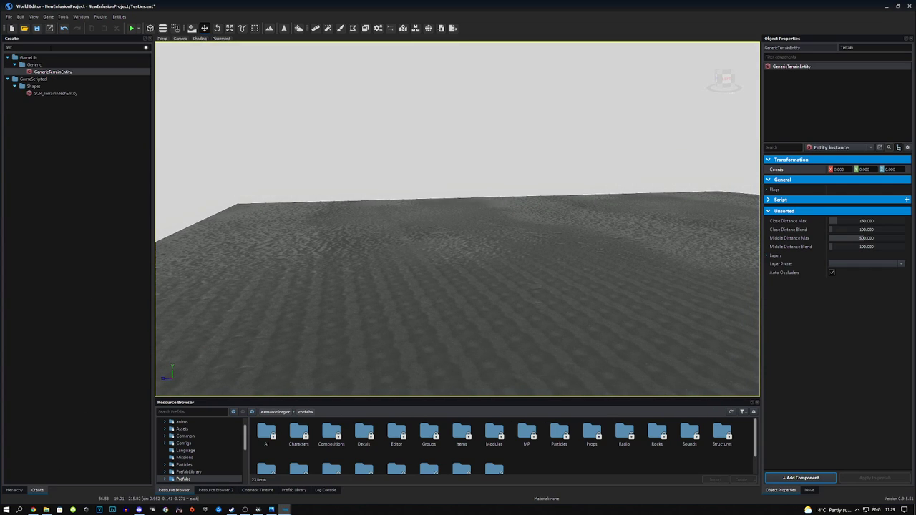
pyautogui.click(51, 48)
pyautogui.press('BackSpace')
pyautogui.press('BackSpace')
pyautogui.press('BackSpace')
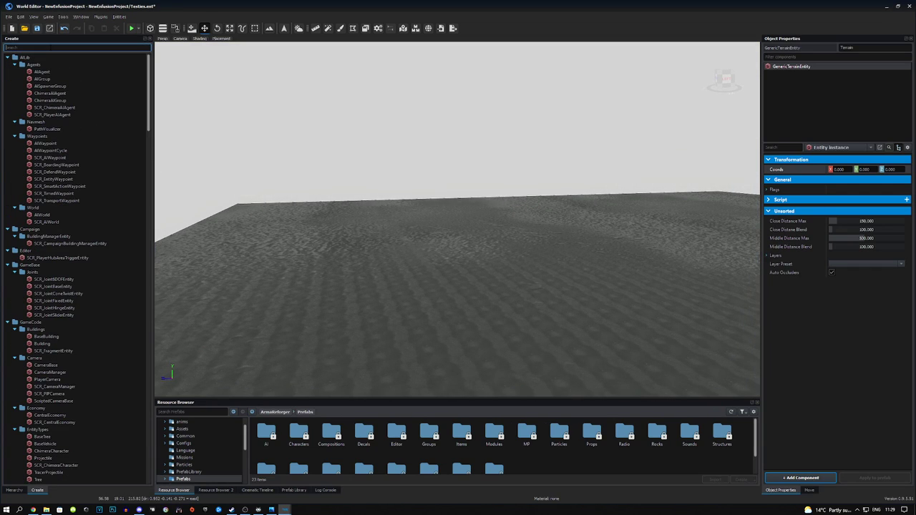
pyautogui.write('camer')
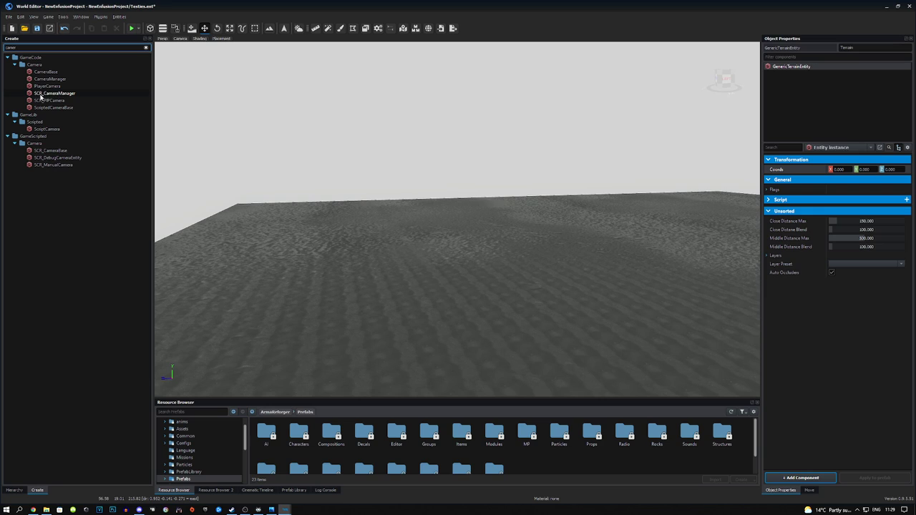
pyautogui.moveTo(41, 94); pyautogui.dragTo(308, 151)
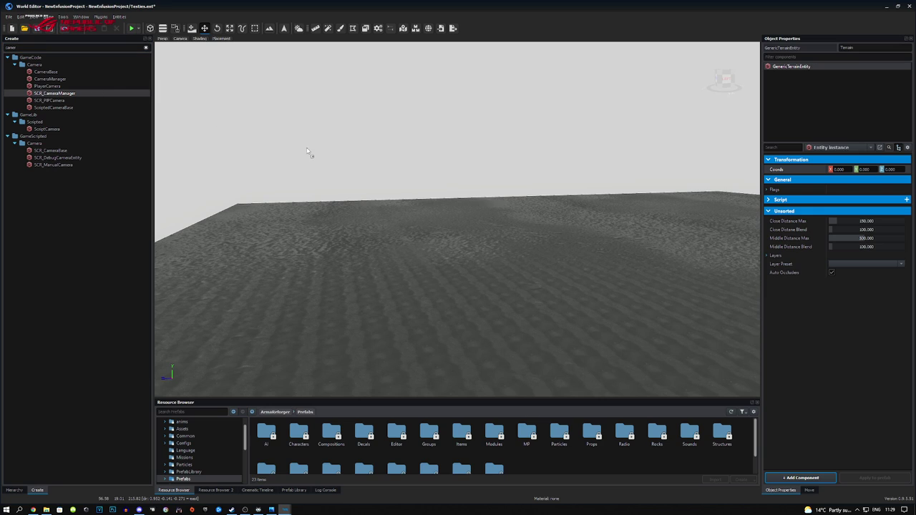
pyautogui.moveTo(491, 265); pyautogui.dragTo(492, 223)
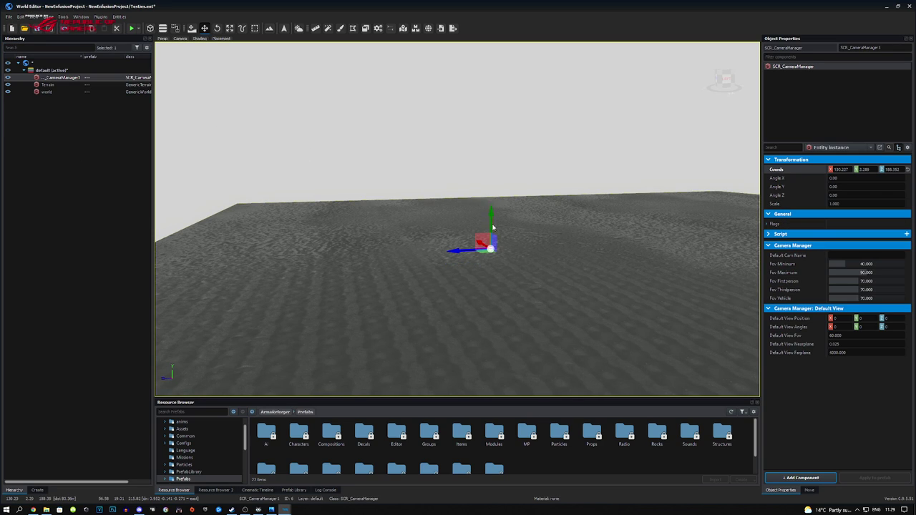
# - Inspect the placed camera manager in the viewport and review the terrain's and camera manager's properties
pyautogui.press('a')
pyautogui.moveTo(494, 226); pyautogui.dragTo(548, 219, button='right')
pyautogui.press('w')
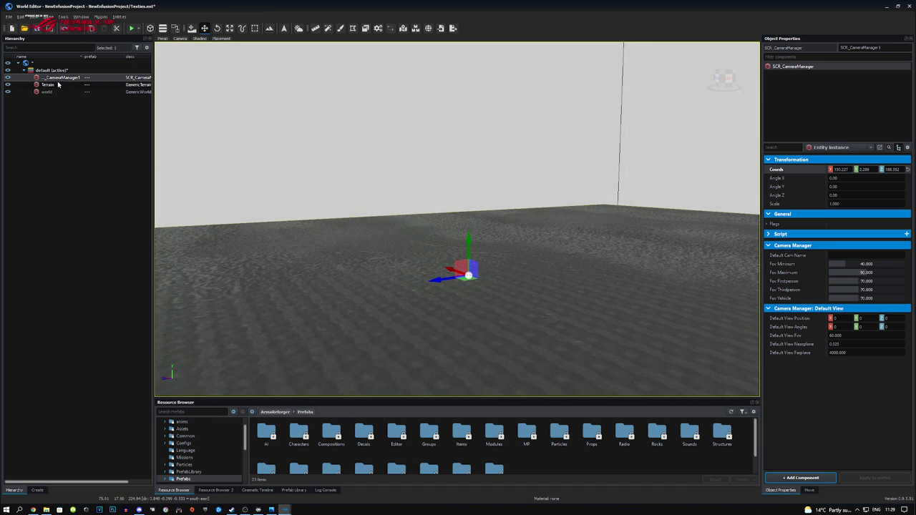
pyautogui.click(48, 85)
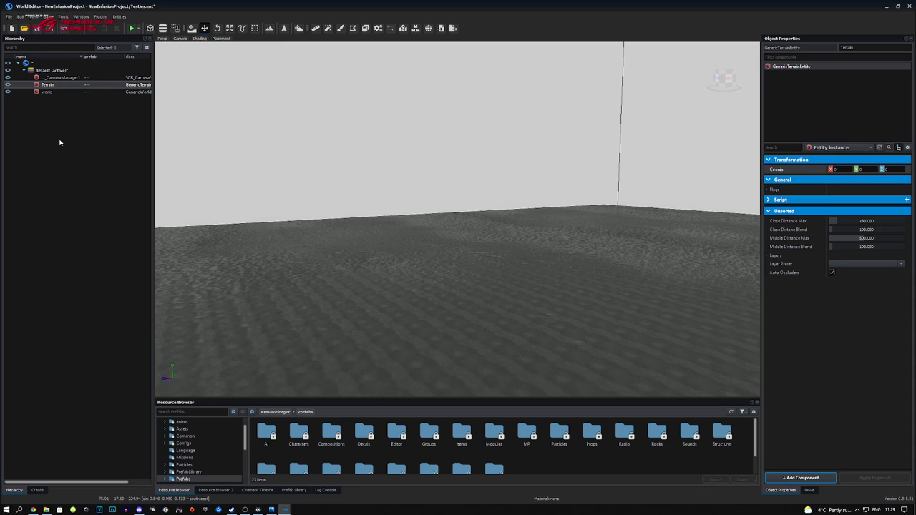
pyautogui.click(61, 77)
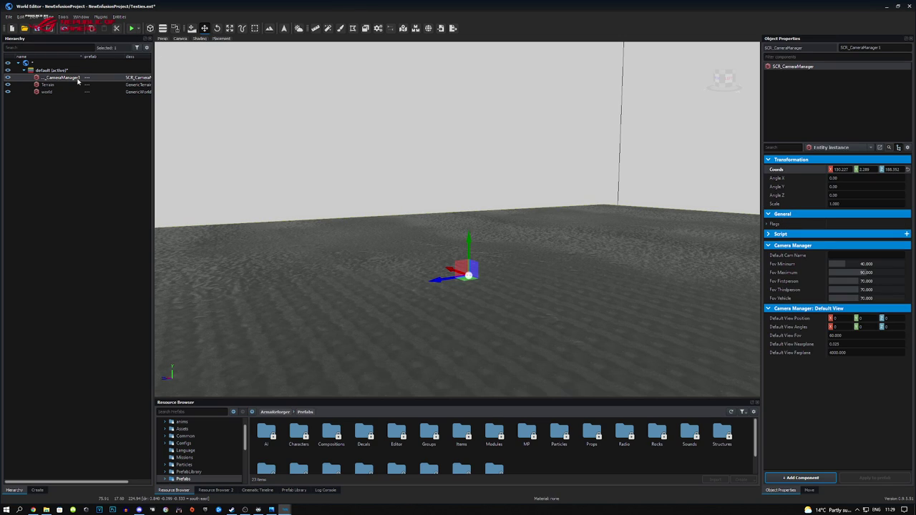
# - Start play mode from the camera position, saving the world changes first
pyautogui.click(138, 29)
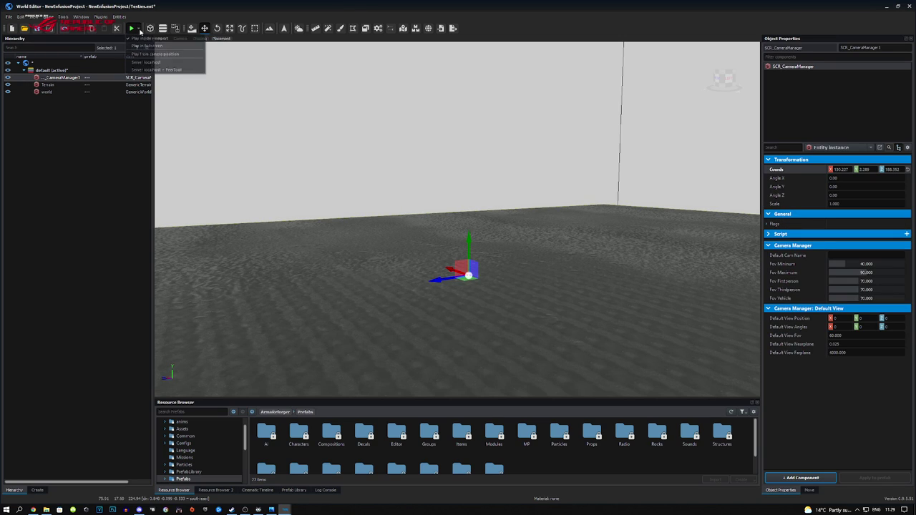
pyautogui.click(154, 54)
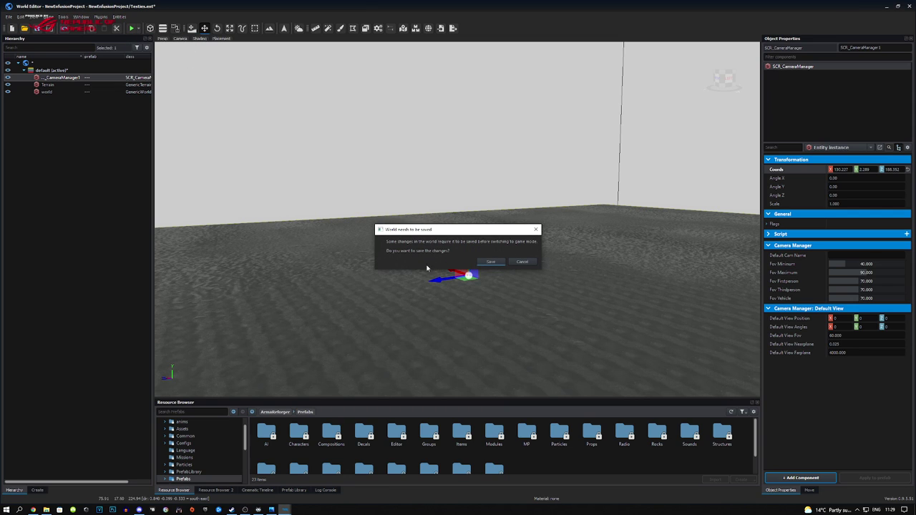
pyautogui.click(491, 262)
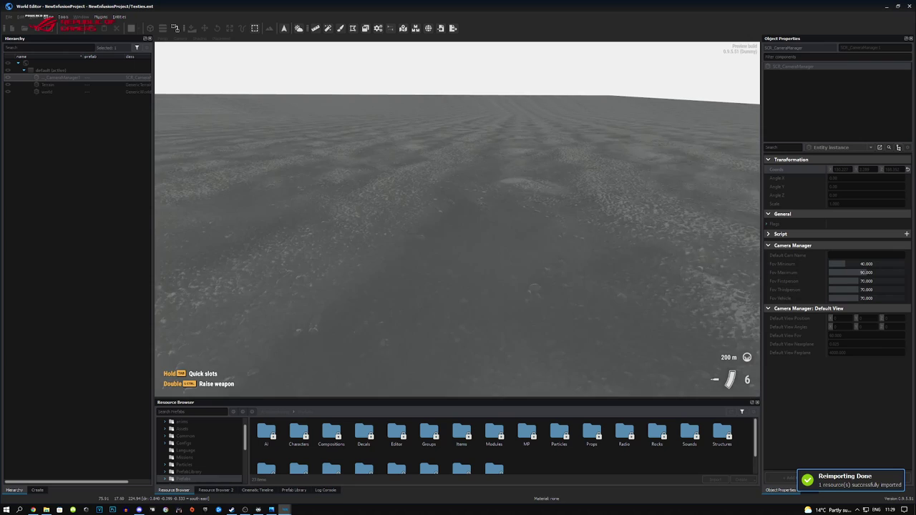
# - Test the terrain in play mode by walking forward, raising the weapon and firing, and return to the editor
pyautogui.press('w')
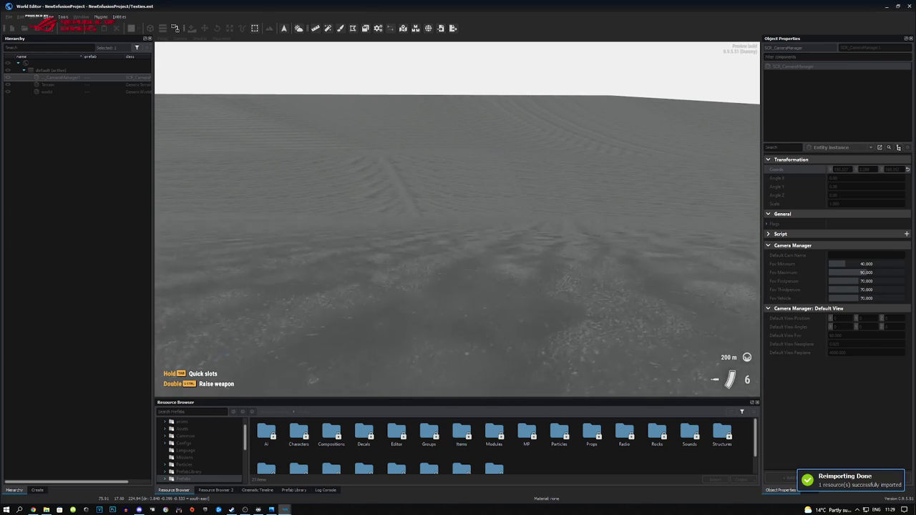
pyautogui.press('ctrl')
pyautogui.press('ctrl')
pyautogui.click(458, 219)
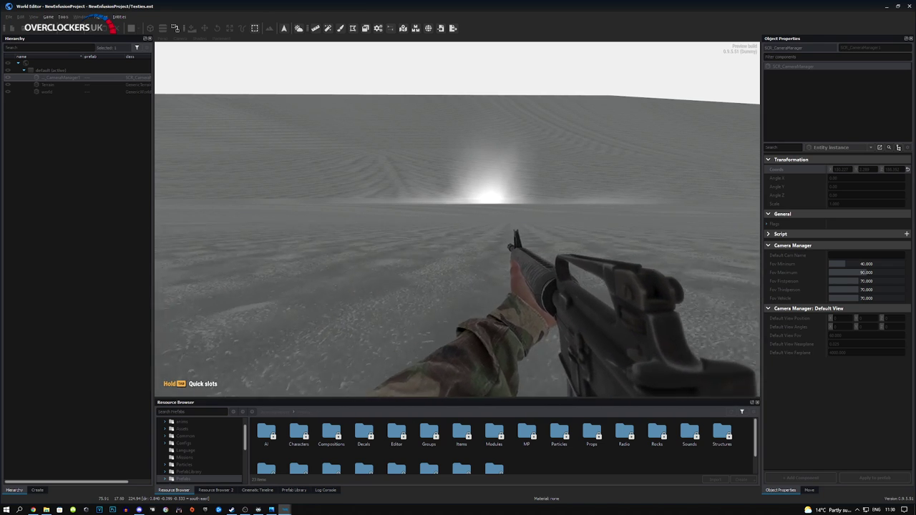
pyautogui.click(458, 219)
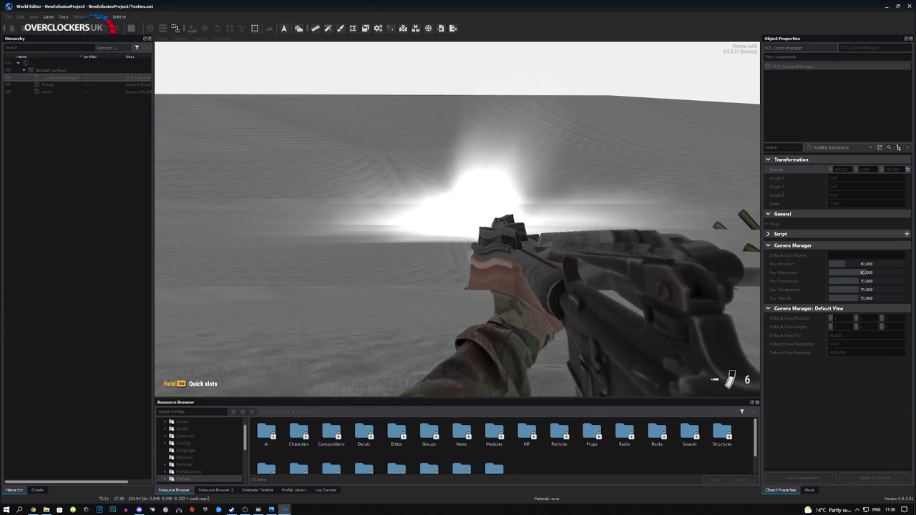
pyautogui.press('Escape')
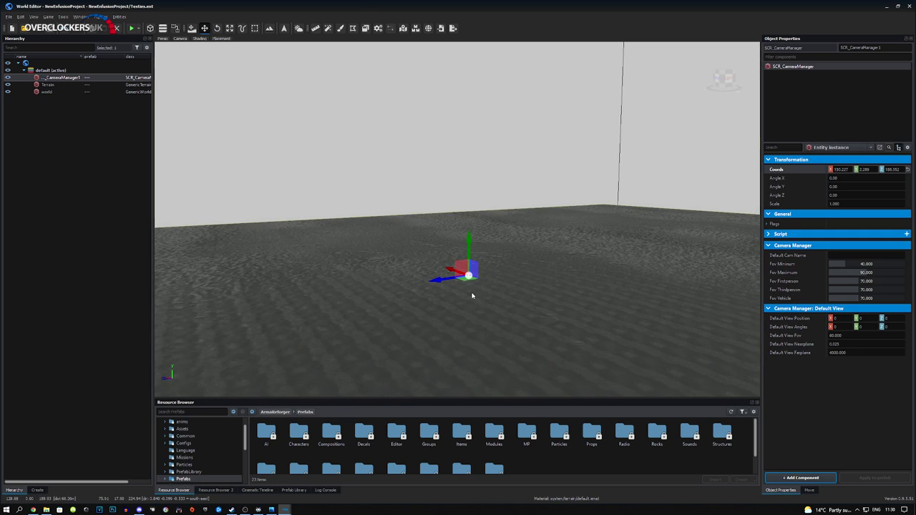
# - Look over the terrain from another angle and view the terrain entity's properties
pyautogui.press('s')
pyautogui.press('a')
pyautogui.moveTo(457, 219); pyautogui.dragTo(423, 194, button='right')
pyautogui.press('w')
pyautogui.press('d')
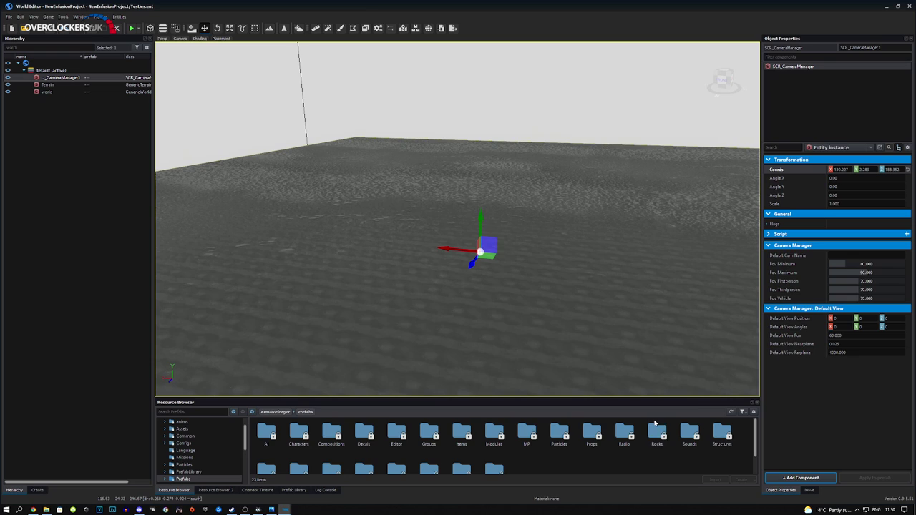
pyautogui.click(49, 84)
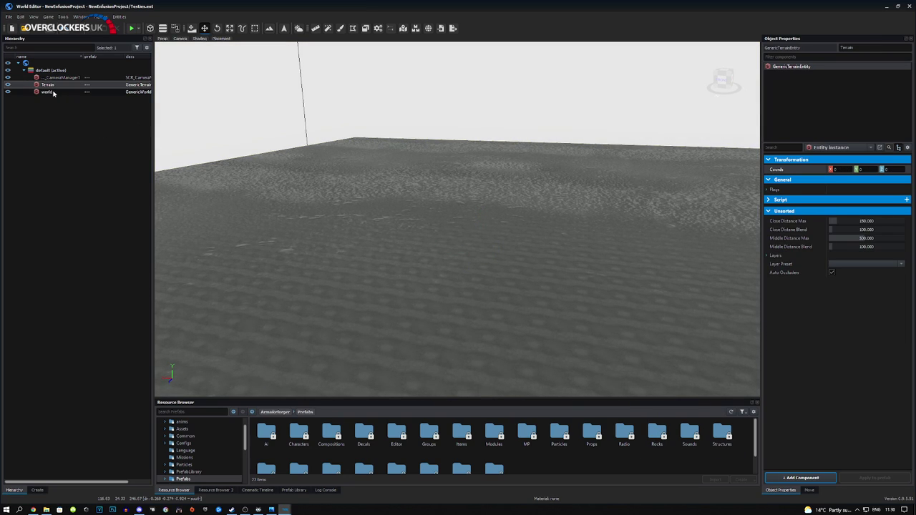
# - Set the world entity's sky preset to Atmosphere.emat from the ArmaReforger Terrains/Common/Sky/Atmosphere folder
pyautogui.click(53, 92)
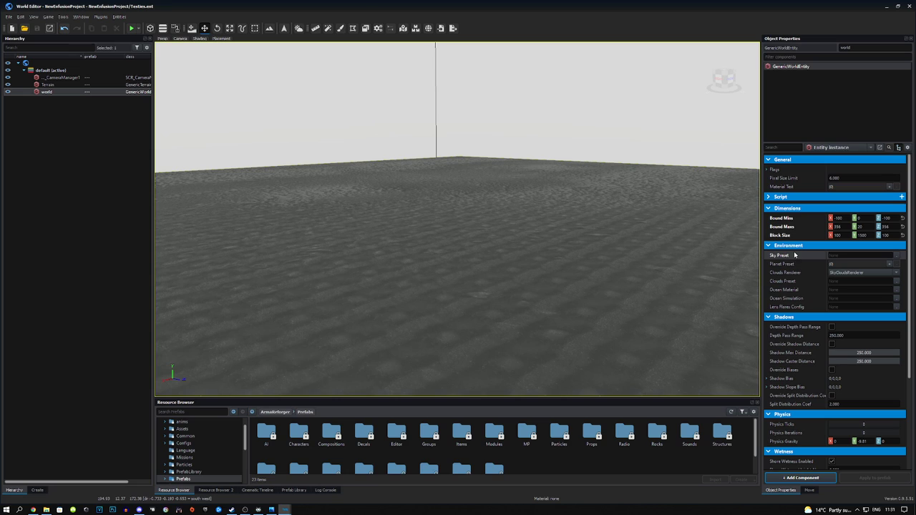
pyautogui.click(899, 257)
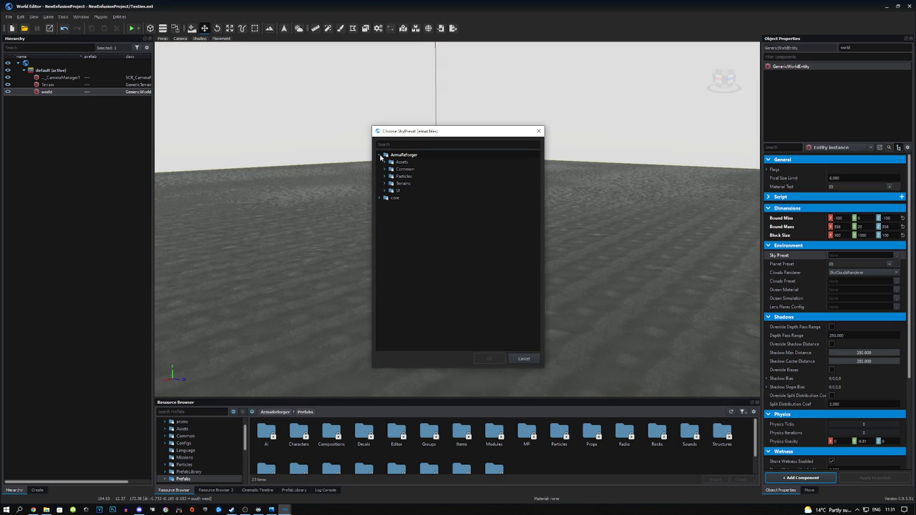
pyautogui.click(385, 184)
pyautogui.click(390, 191)
pyautogui.click(395, 198)
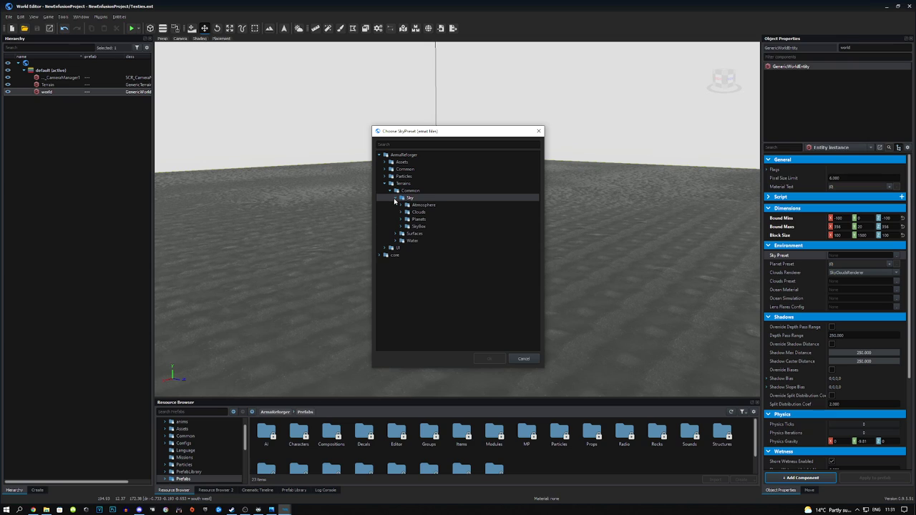
pyautogui.click(401, 206)
pyautogui.click(434, 214)
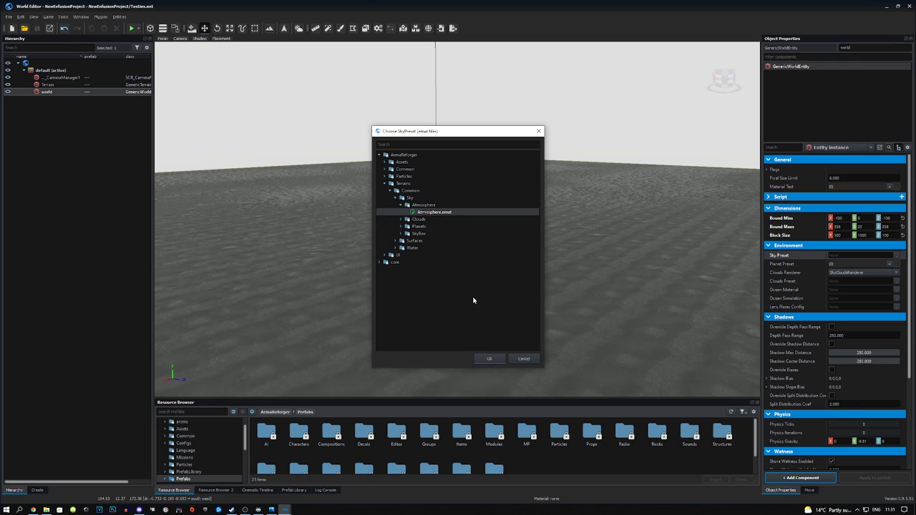
pyautogui.click(488, 360)
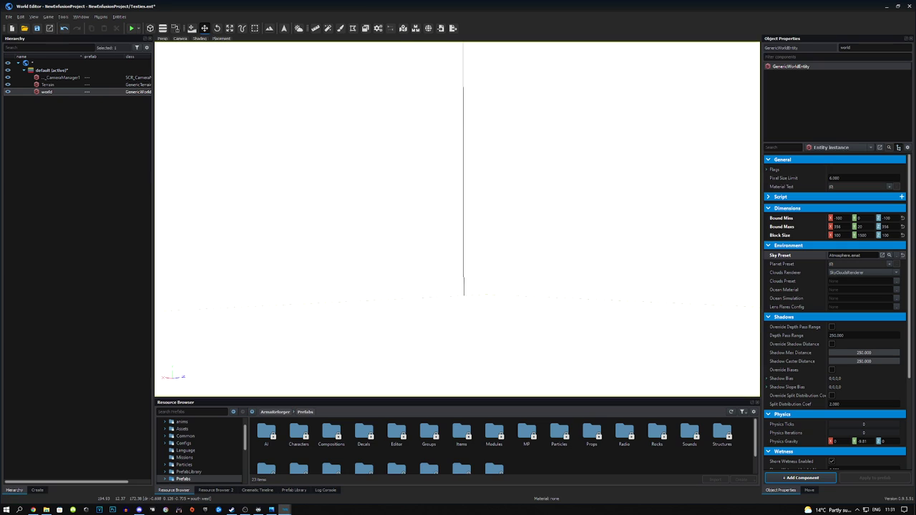
# - Set the world's clouds preset to Clouds_Volumetric.emat from the ArmaReforger Terrains/Common/Sky/Clouds folder
pyautogui.click(895, 281)
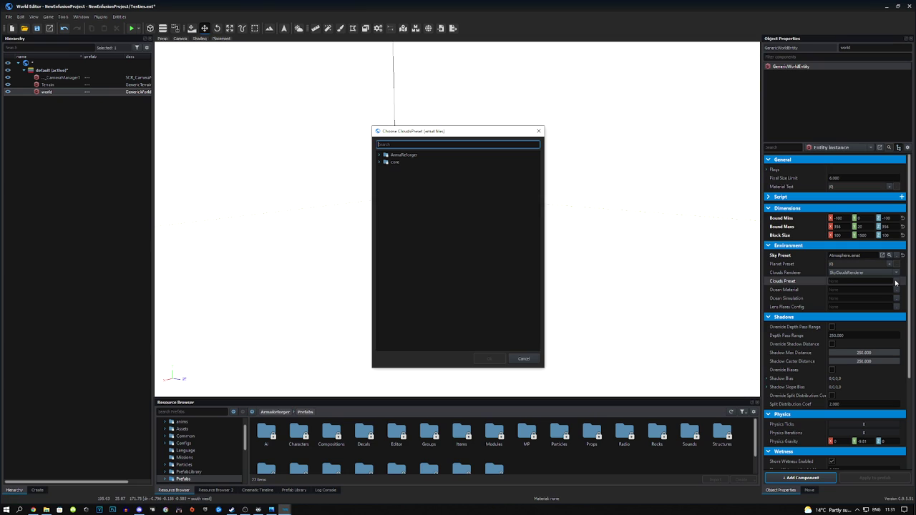
pyautogui.click(379, 155)
pyautogui.click(384, 184)
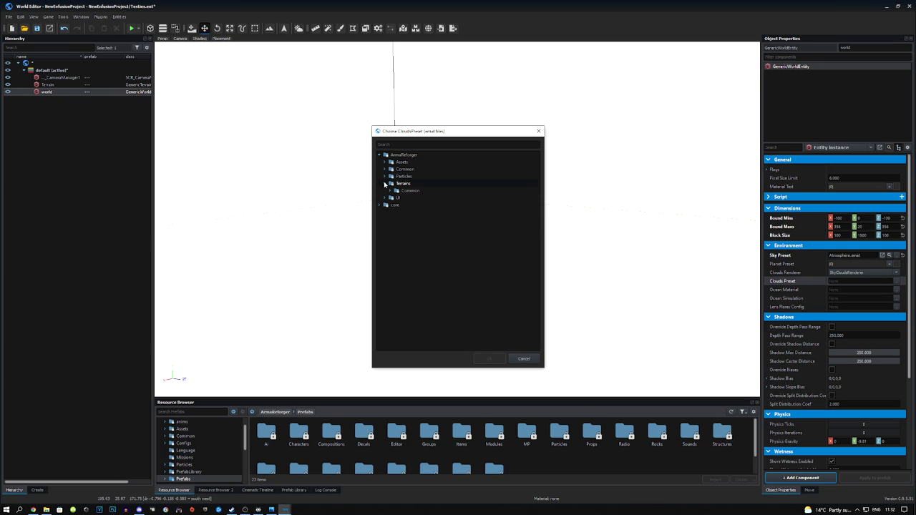
pyautogui.click(391, 191)
pyautogui.click(395, 198)
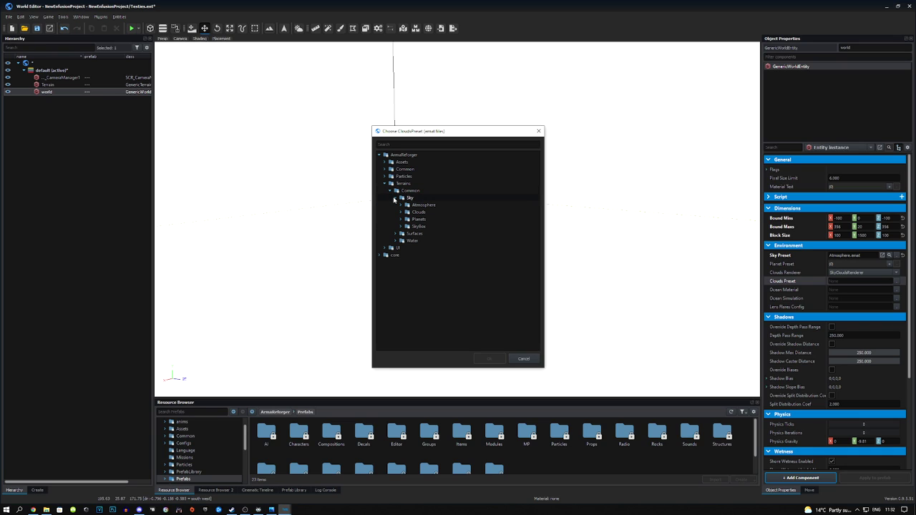
pyautogui.click(401, 212)
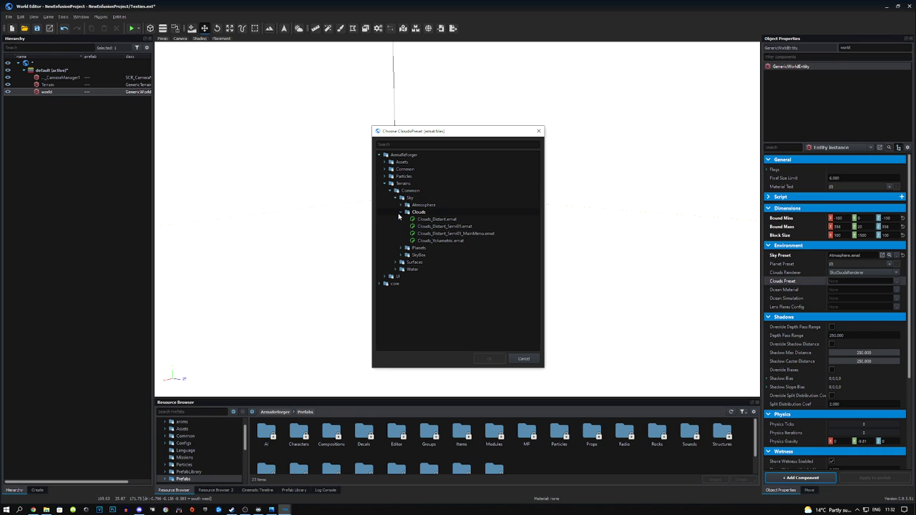
pyautogui.doubleClick(441, 242)
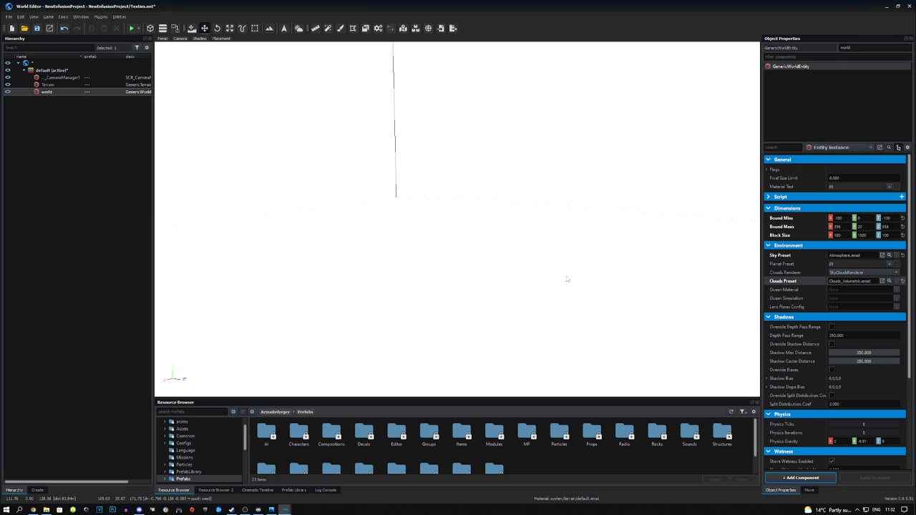
# - Set the world's ocean material to ocean.emat from the ArmaReforger Terrains/Common/Water/Ocean folder
pyautogui.click(897, 292)
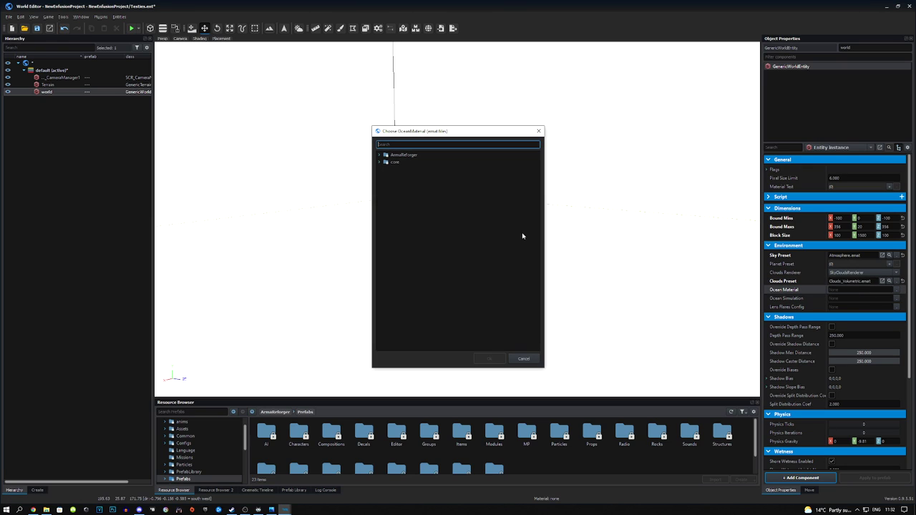
pyautogui.click(378, 155)
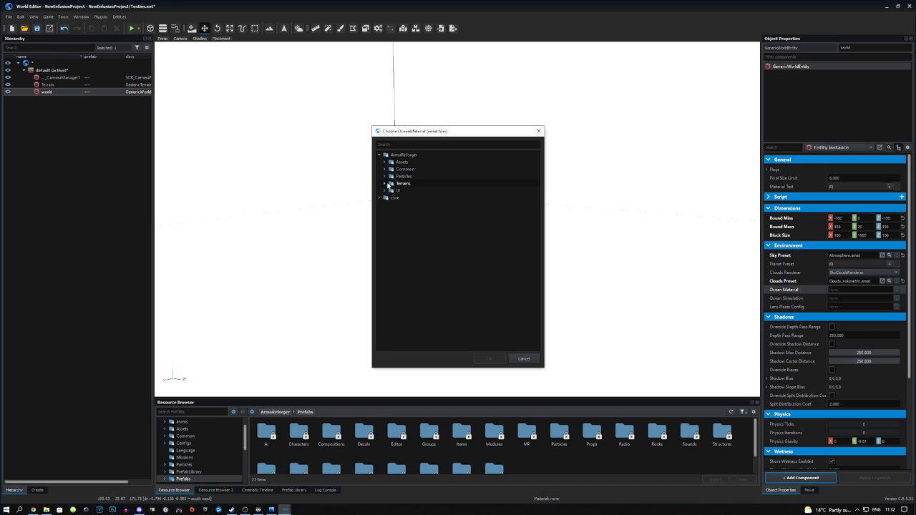
pyautogui.click(386, 183)
pyautogui.click(384, 183)
pyautogui.click(388, 191)
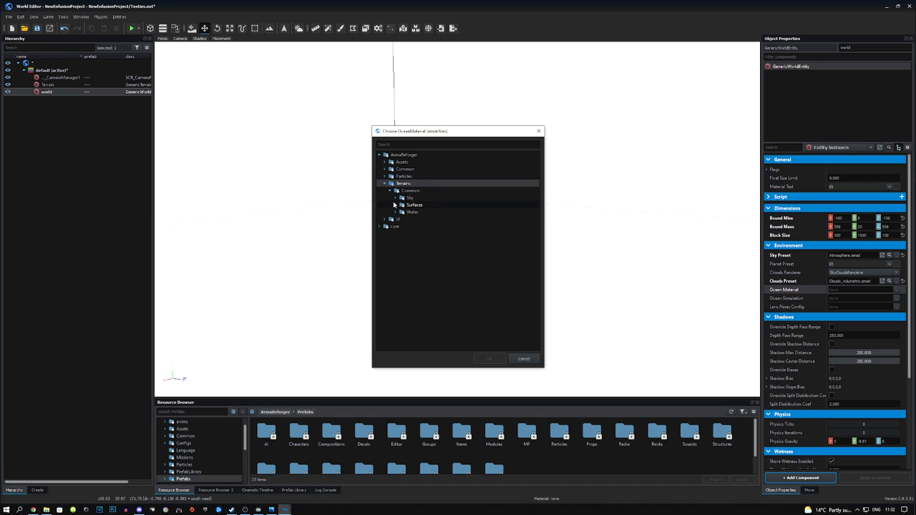
pyautogui.click(395, 213)
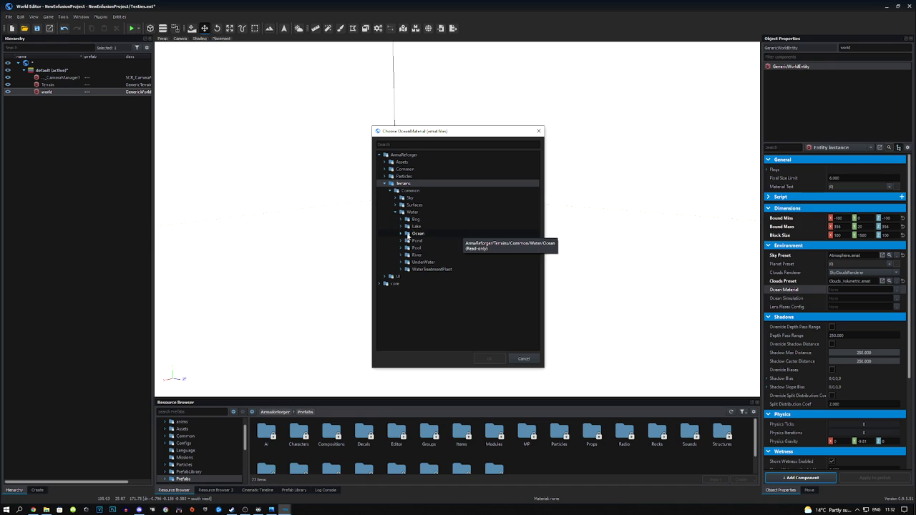
pyautogui.click(401, 234)
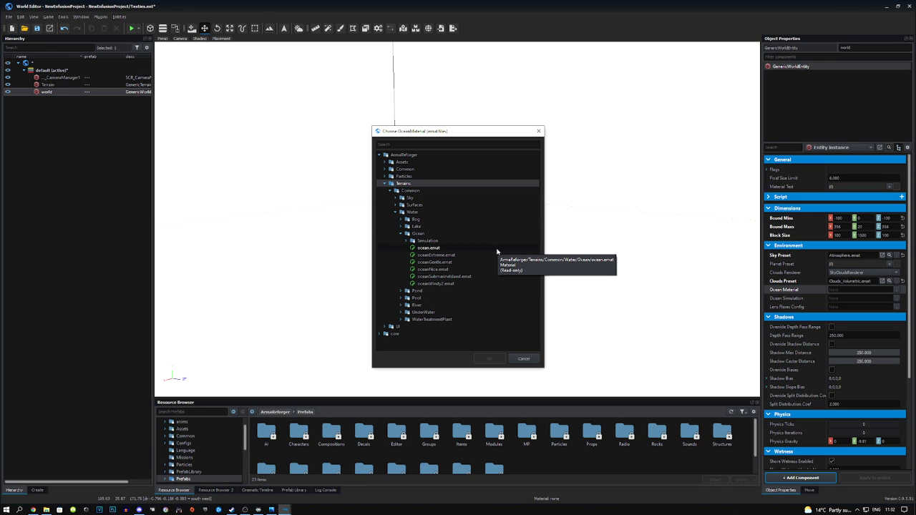
pyautogui.click(436, 249)
pyautogui.click(489, 360)
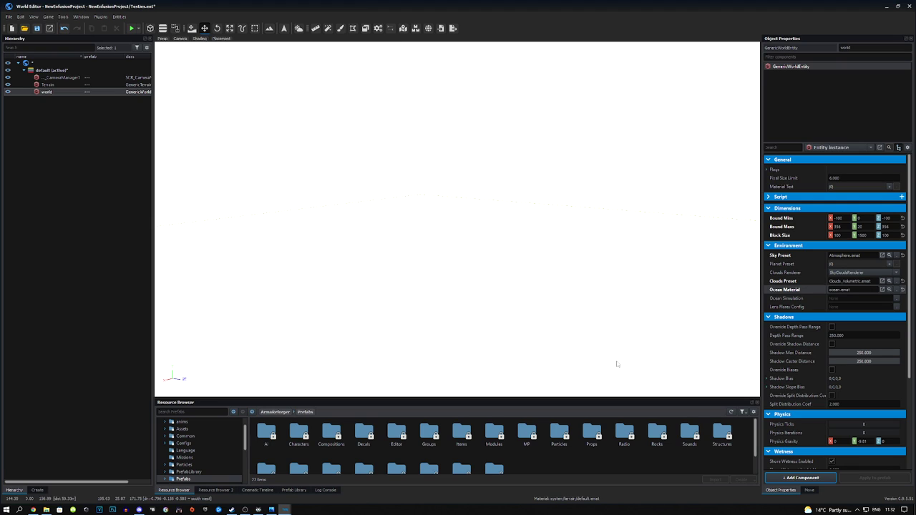
# - Set the world's ocean simulation to oceanSimIsland.emat from the Simulation folder under Terrains/Common/Water/Ocean
pyautogui.click(897, 300)
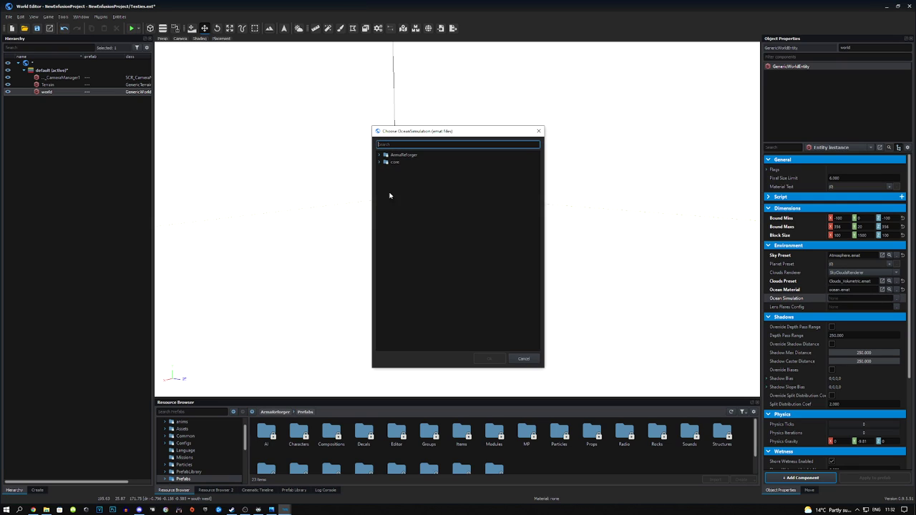
pyautogui.click(379, 155)
pyautogui.click(384, 184)
pyautogui.click(390, 190)
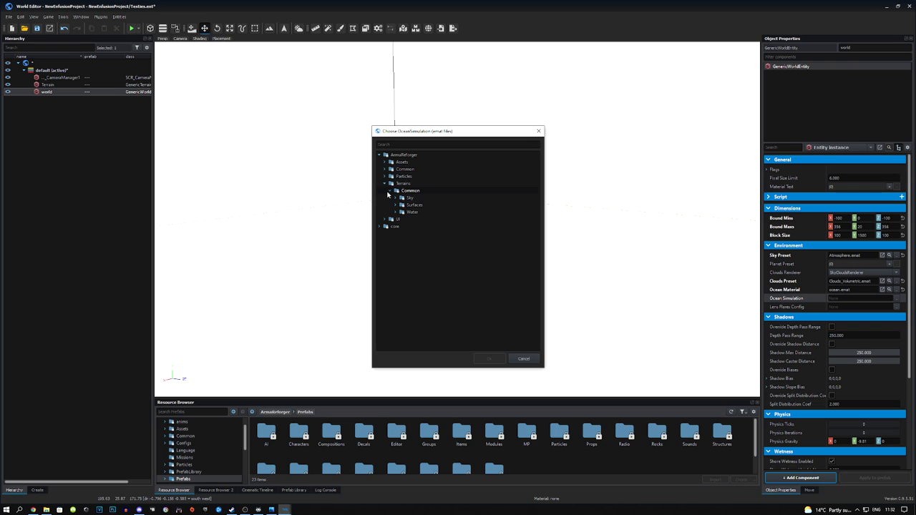
pyautogui.click(397, 212)
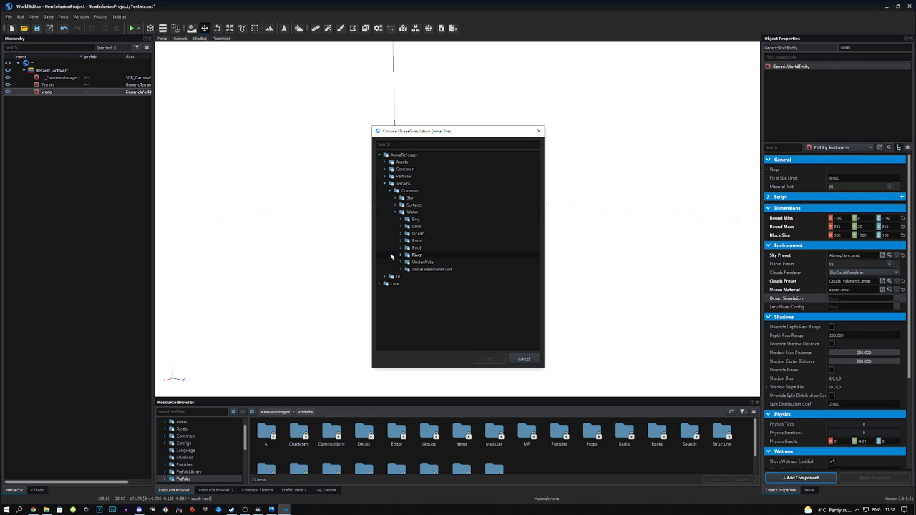
pyautogui.click(400, 234)
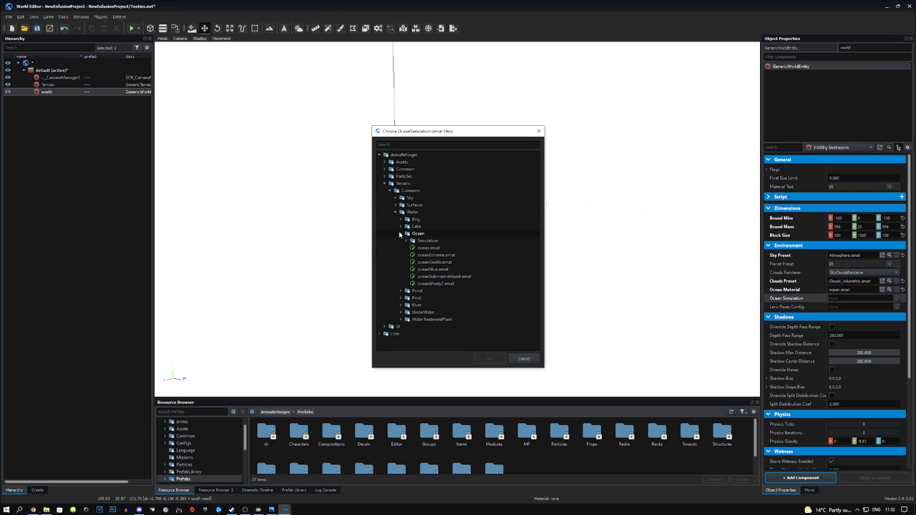
pyautogui.click(406, 241)
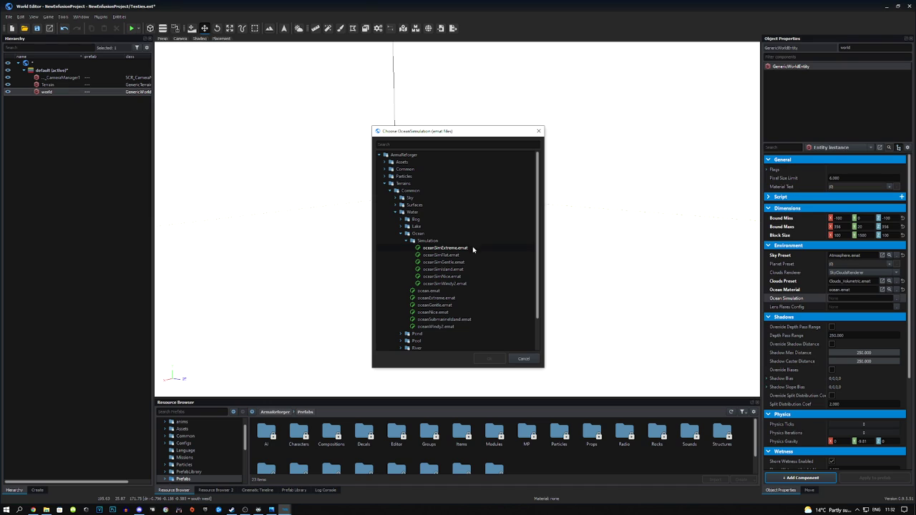
pyautogui.click(445, 270)
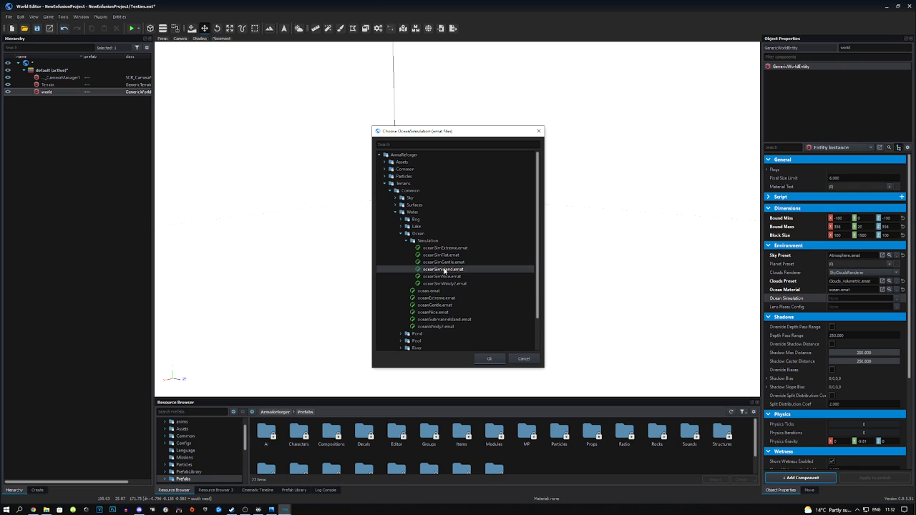
pyautogui.click(487, 358)
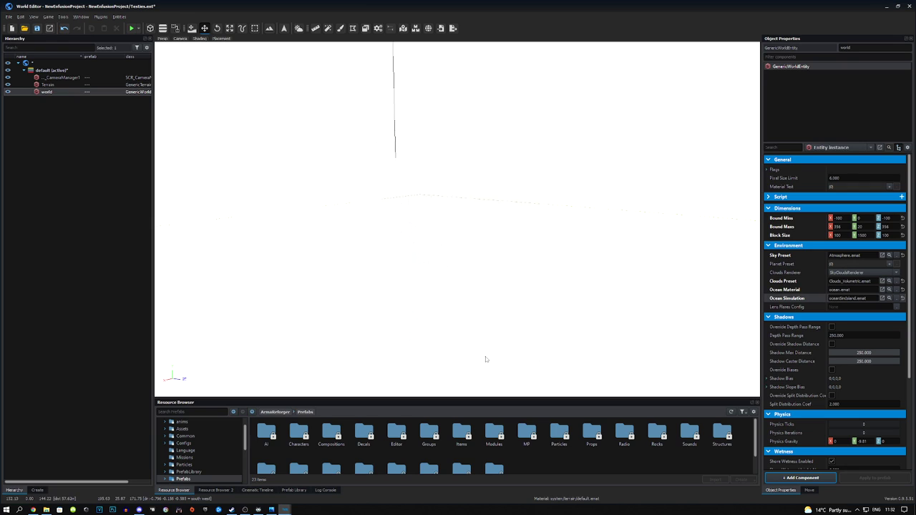
# - Find LensFlares.conf by searching for "lens", assign it as the world's lens flares config, and save the world
pyautogui.click(897, 307)
pyautogui.click(380, 156)
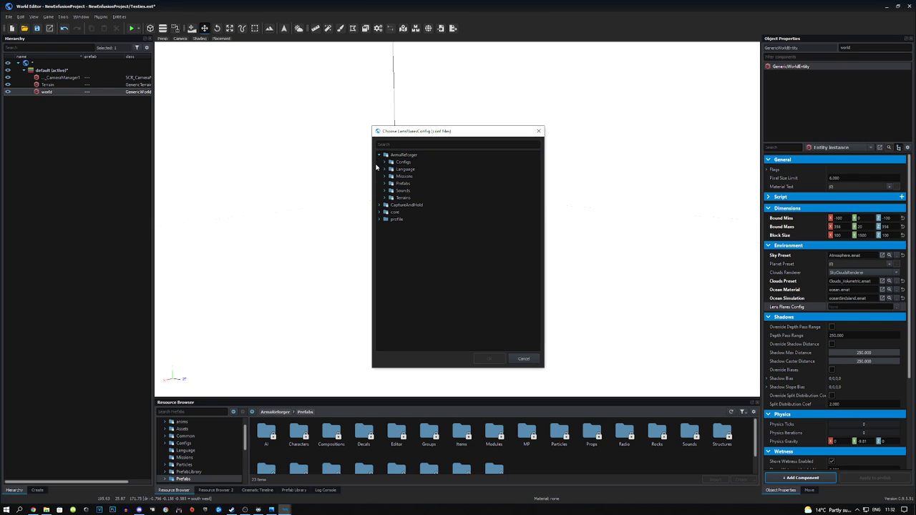
pyautogui.click(385, 198)
pyautogui.click(391, 204)
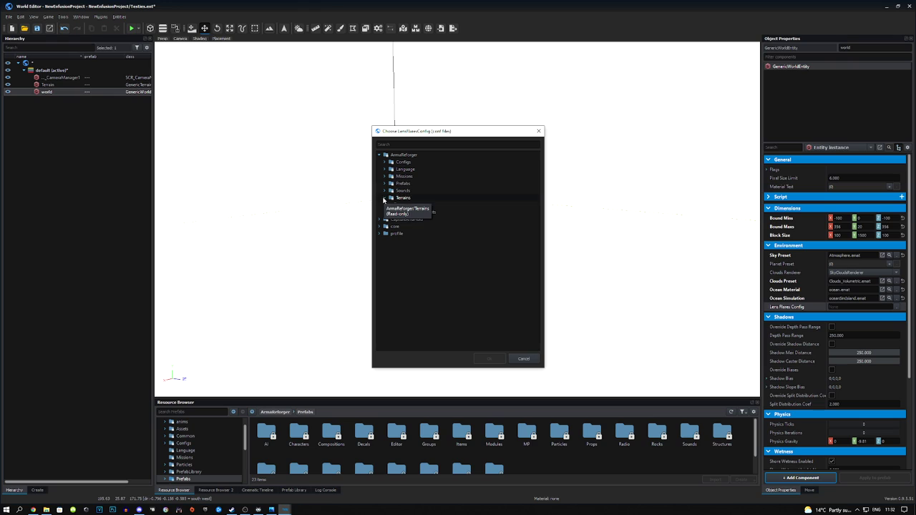
pyautogui.click(398, 144)
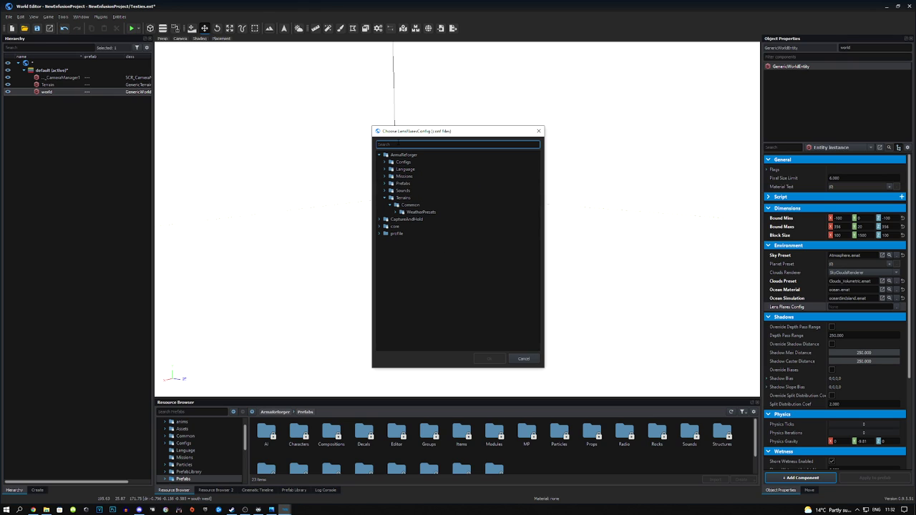
pyautogui.write('lens')
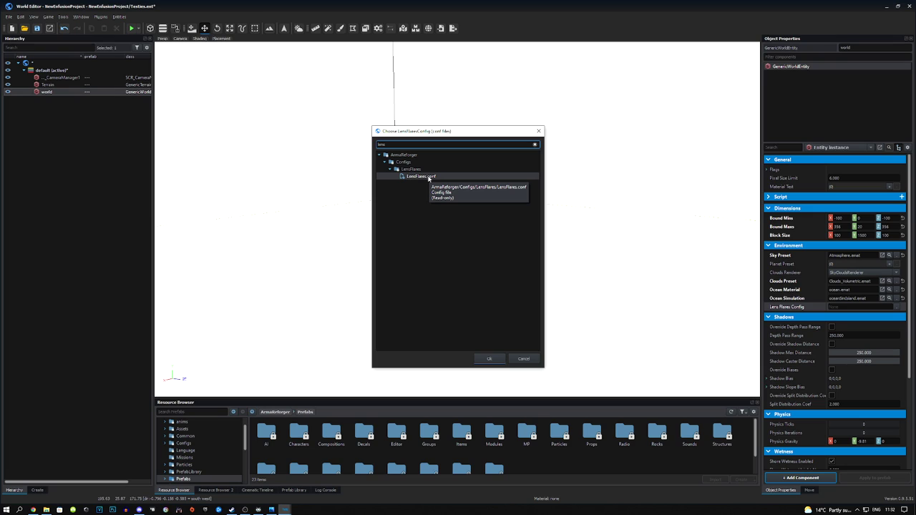
pyautogui.doubleClick(429, 177)
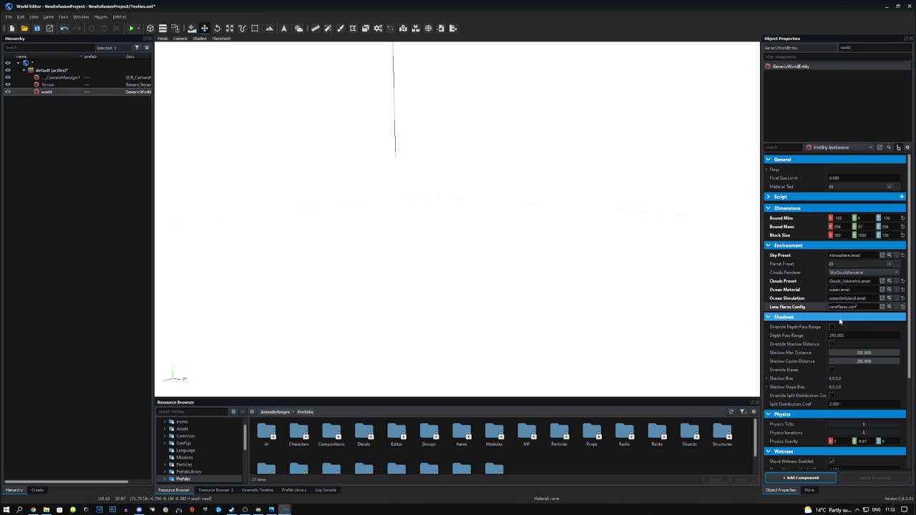
pyautogui.click(37, 30)
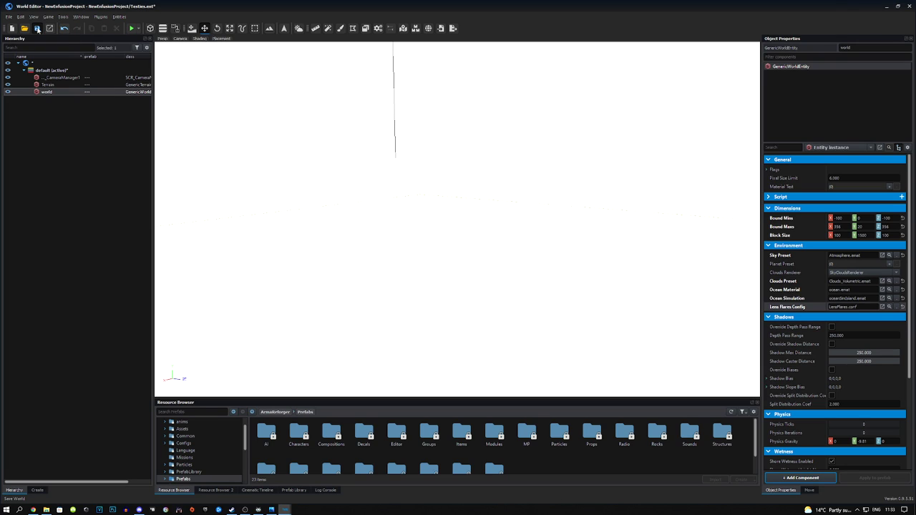
# - Add three empty entries to the world's planet preset list
pyautogui.moveTo(530, 241); pyautogui.dragTo(662, 248, button='right')
pyautogui.press('w')
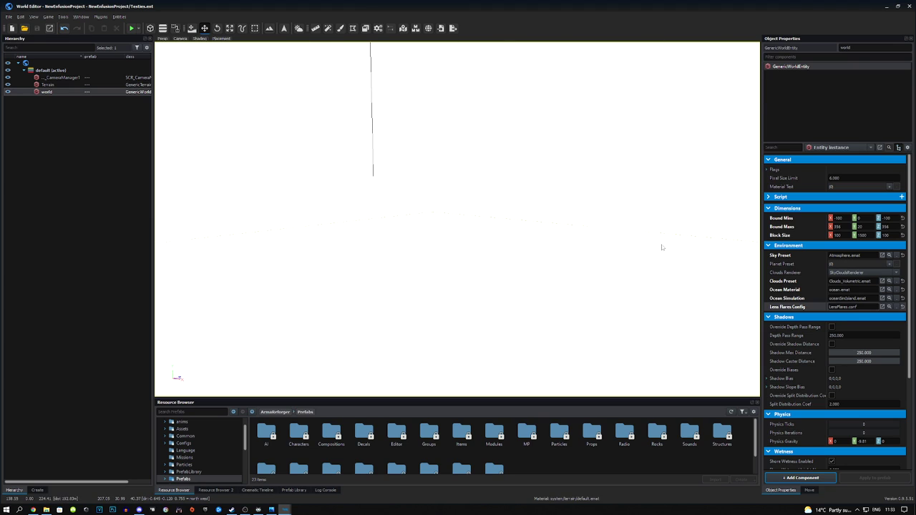
pyautogui.click(891, 265)
pyautogui.click(890, 265)
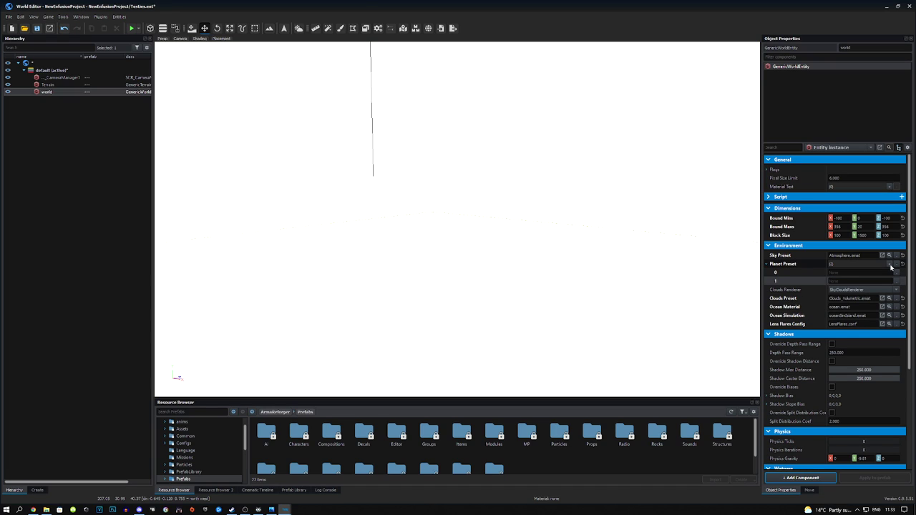
pyautogui.click(890, 265)
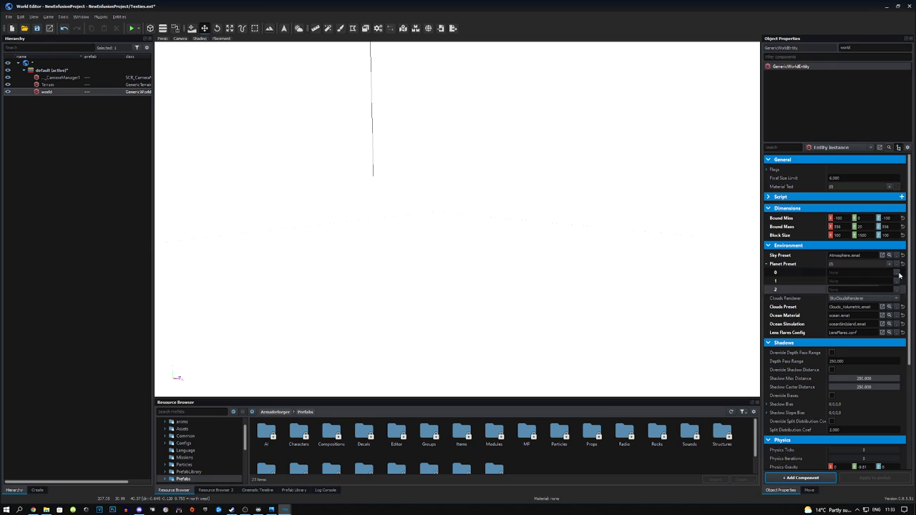
# - Find Sun_01.emat by searching for "sun" and assign it to planet preset entry 0 of the world
pyautogui.click(900, 274)
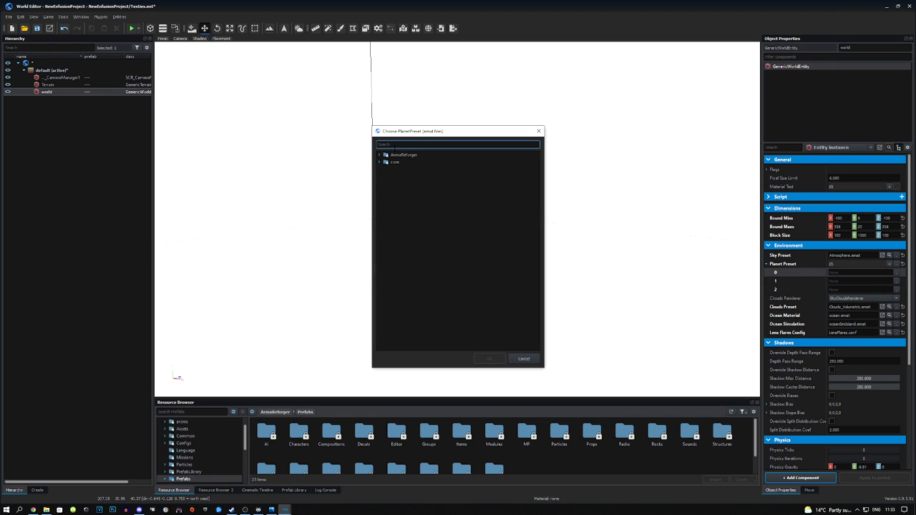
pyautogui.write('sun')
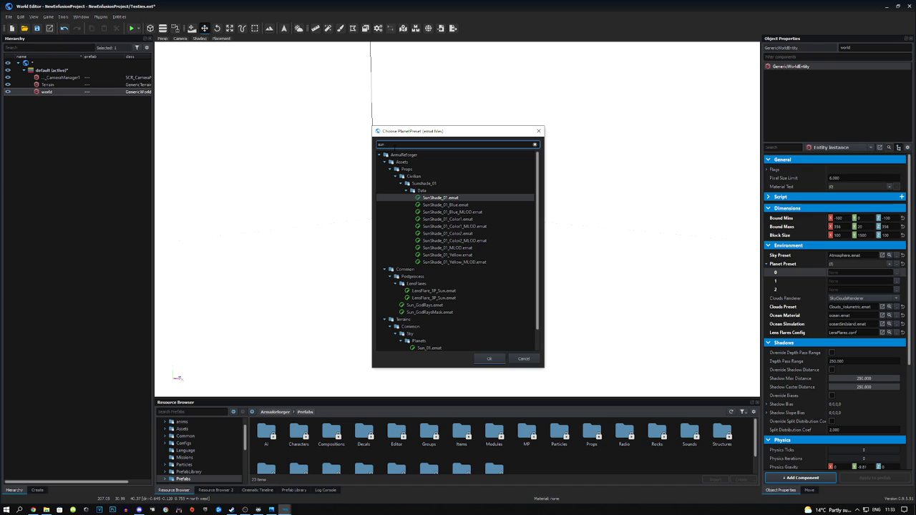
pyautogui.scroll(-1, 424, 254)
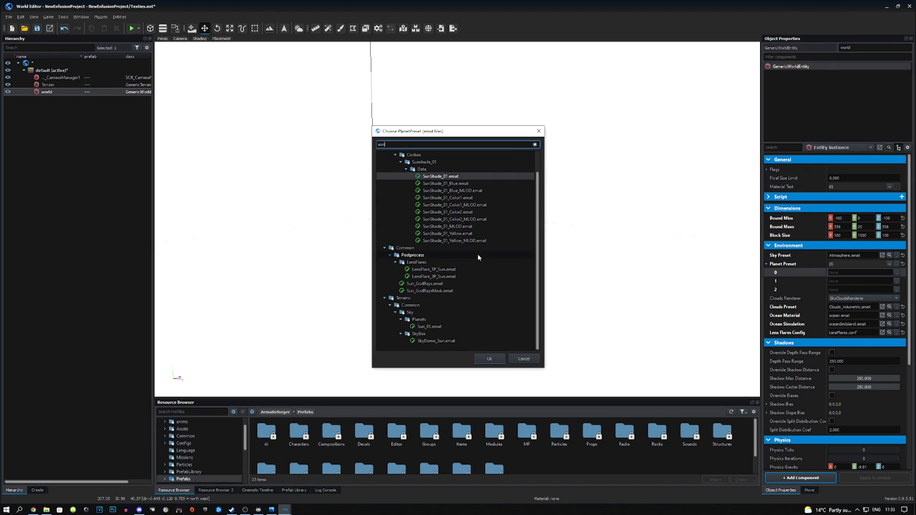
pyautogui.click(430, 326)
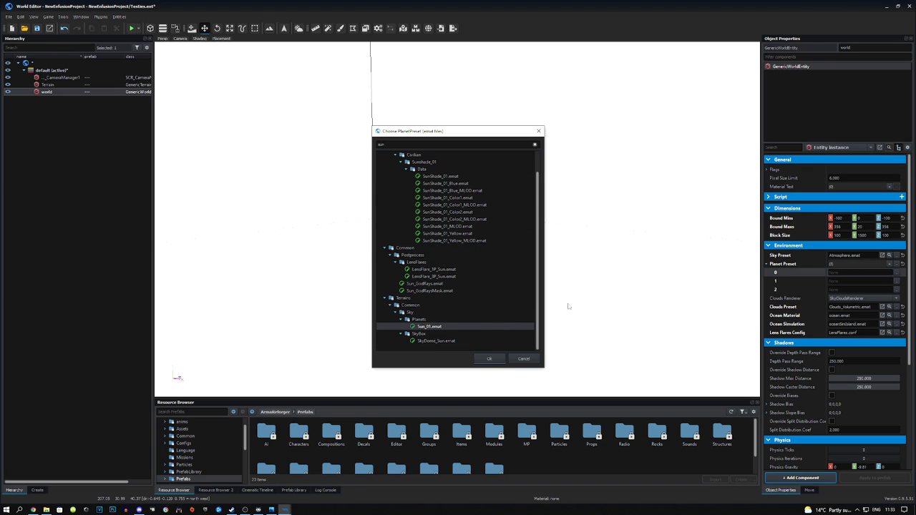
pyautogui.click(415, 313)
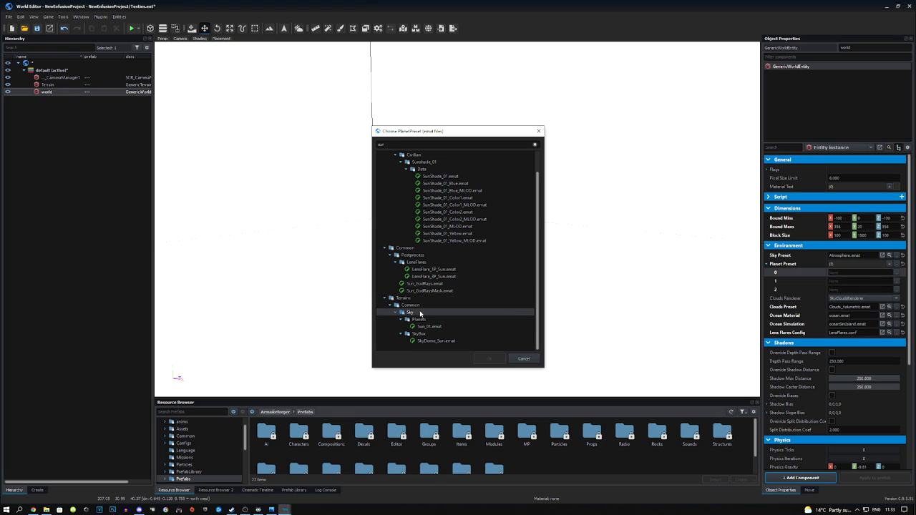
pyautogui.doubleClick(427, 326)
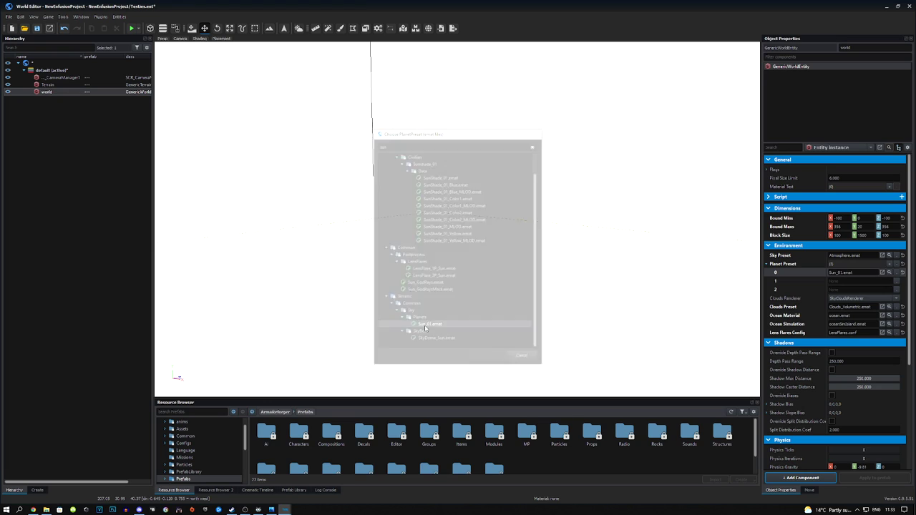
# - Find Moon_01.emat by searching for "moon" and assign it to planet preset entry 1
pyautogui.click(897, 282)
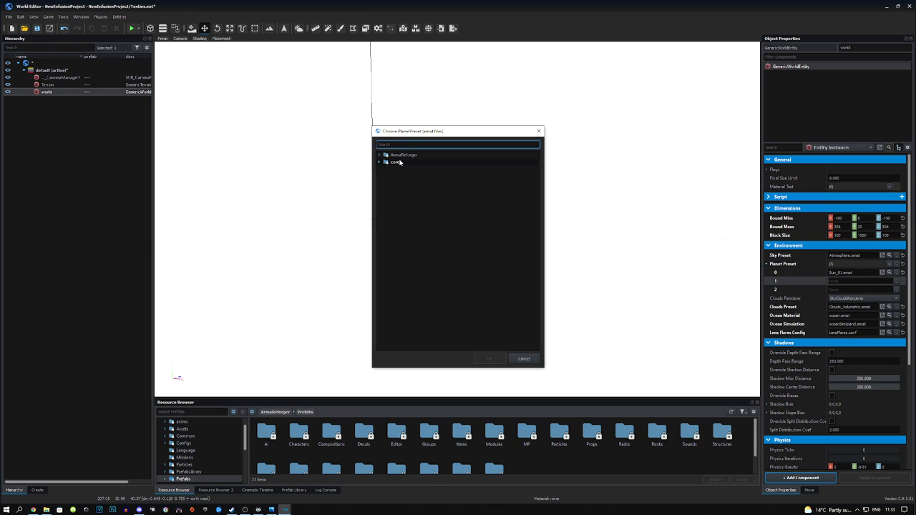
pyautogui.write('moon')
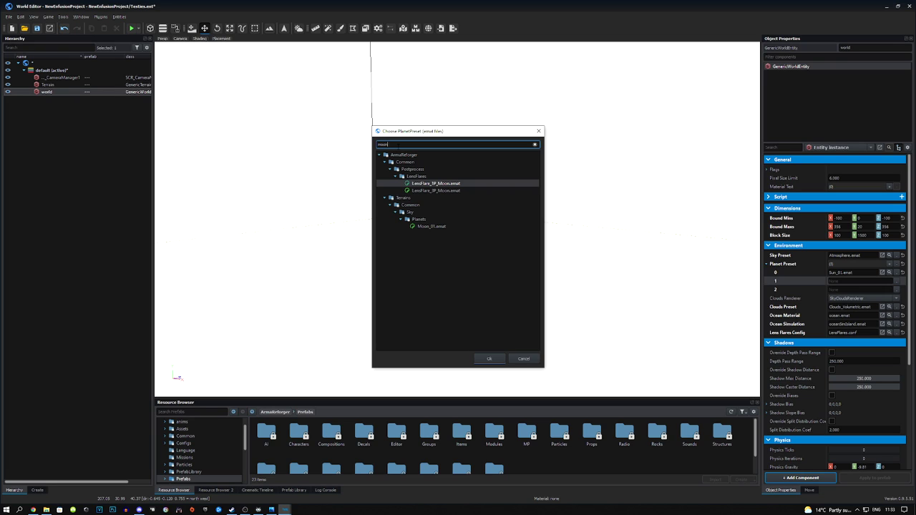
pyautogui.doubleClick(433, 226)
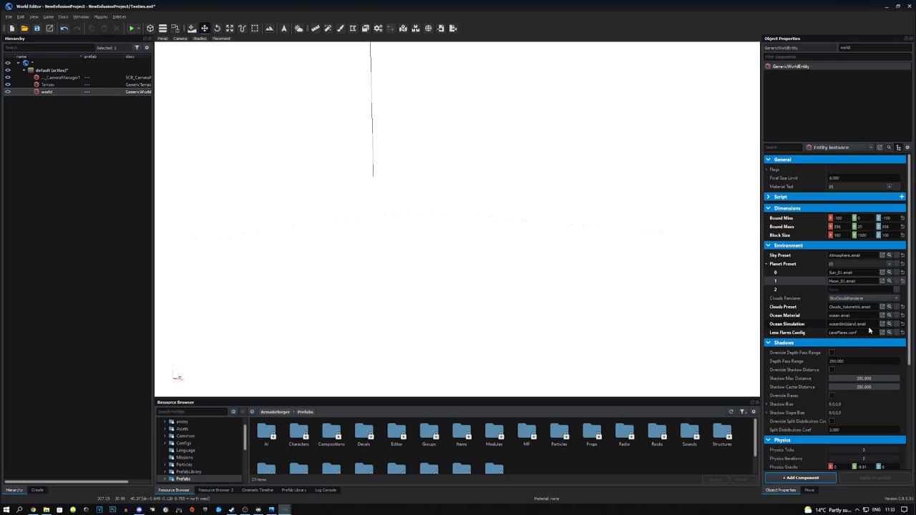
# - Find Stars_01.emat by searching for "star", assign it to planet preset entry 2, and save the world
pyautogui.click(895, 291)
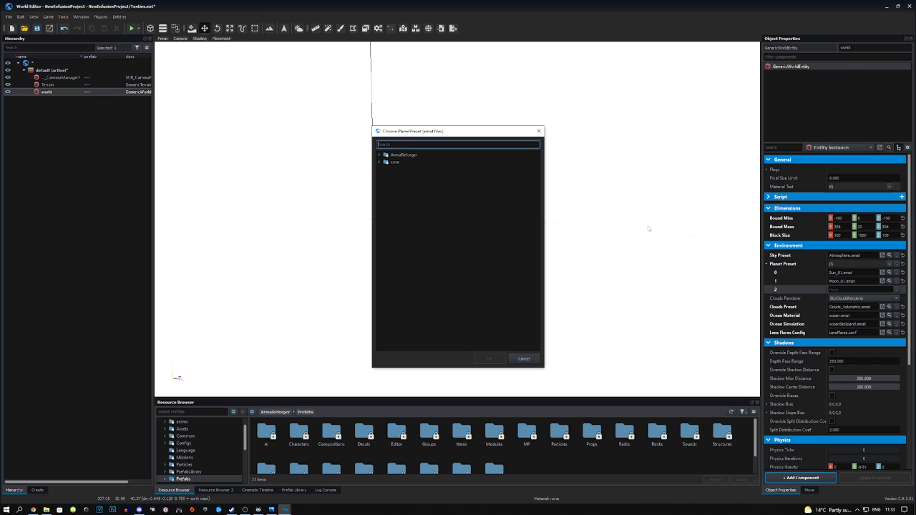
pyautogui.press('BackSpace')
pyautogui.write('star')
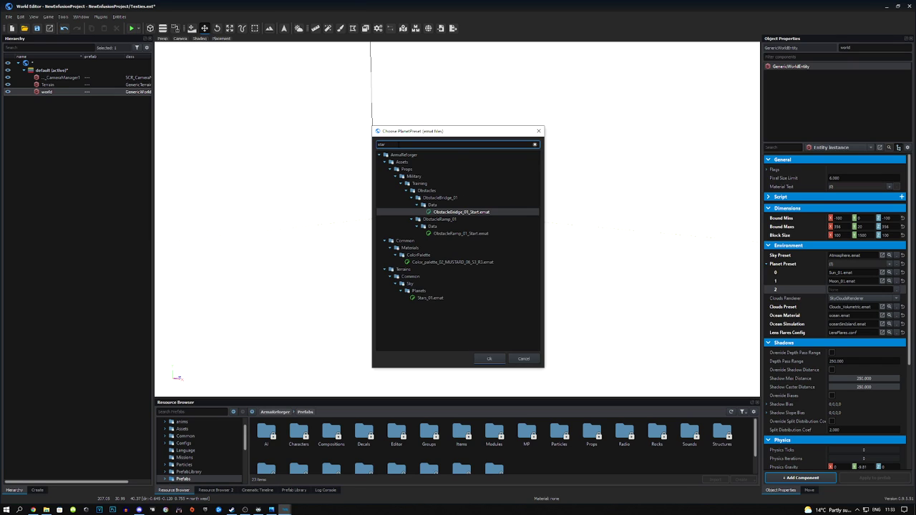
pyautogui.doubleClick(433, 299)
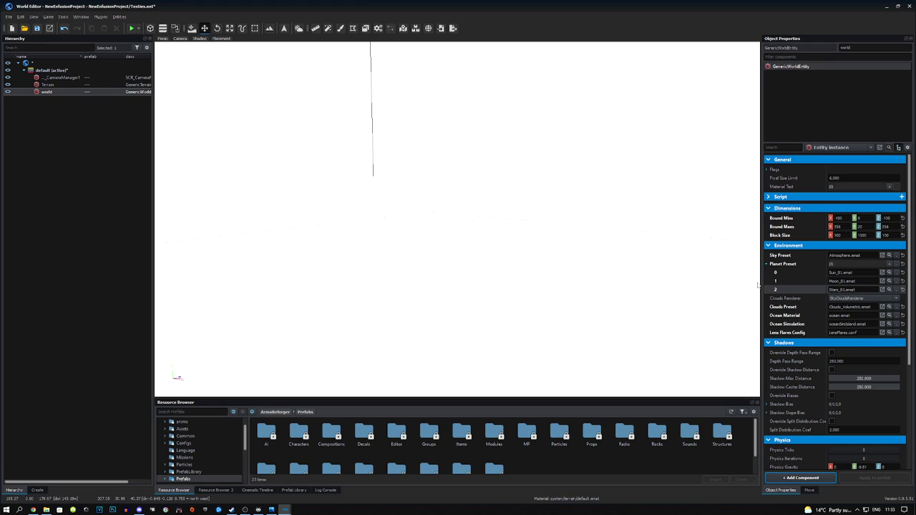
pyautogui.hotkey('ctrl', 's')
pyautogui.moveTo(483, 236)
pyautogui.mouseDown(button='right')
pyautogui.moveTo(429, 207)
pyautogui.moveTo(458, 211)
pyautogui.moveTo(516, 250)
pyautogui.moveTo(474, 229)
pyautogui.mouseUp(button='right')
pyautogui.press('a')
pyautogui.press('w')
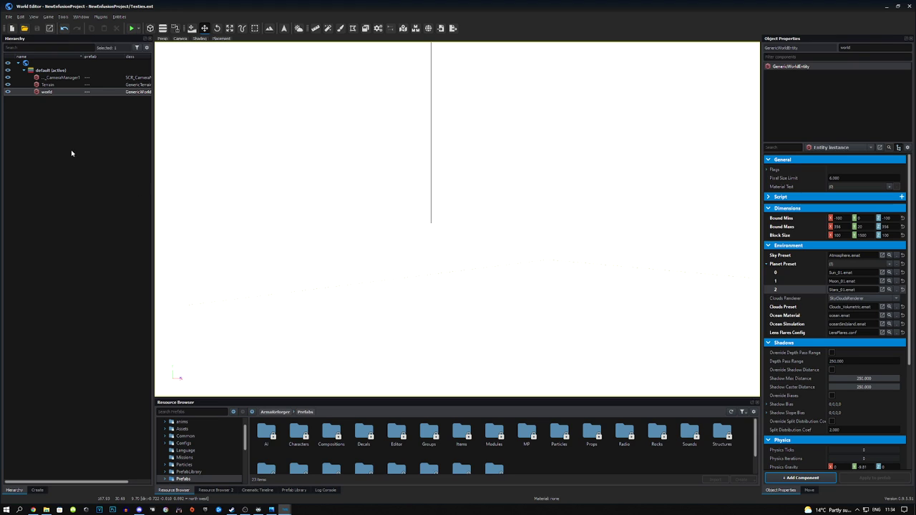
pyautogui.rightClick(52, 134)
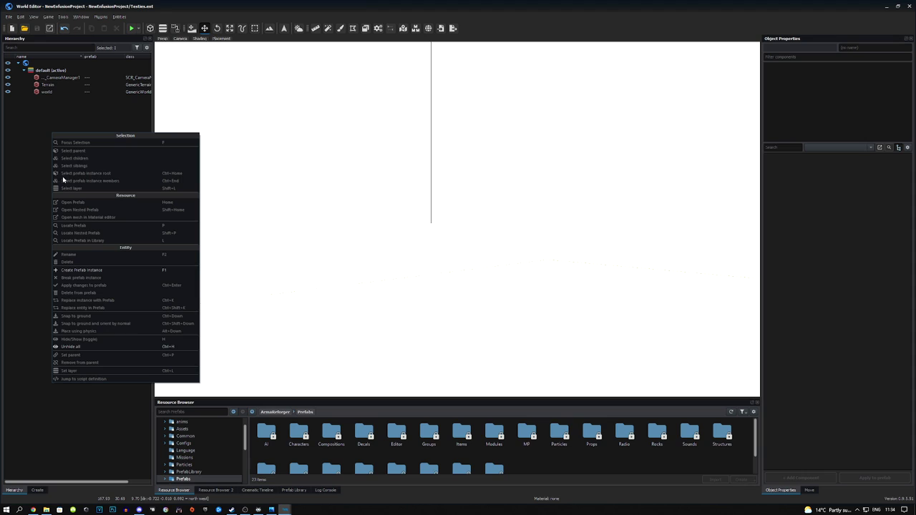
pyautogui.click(48, 213)
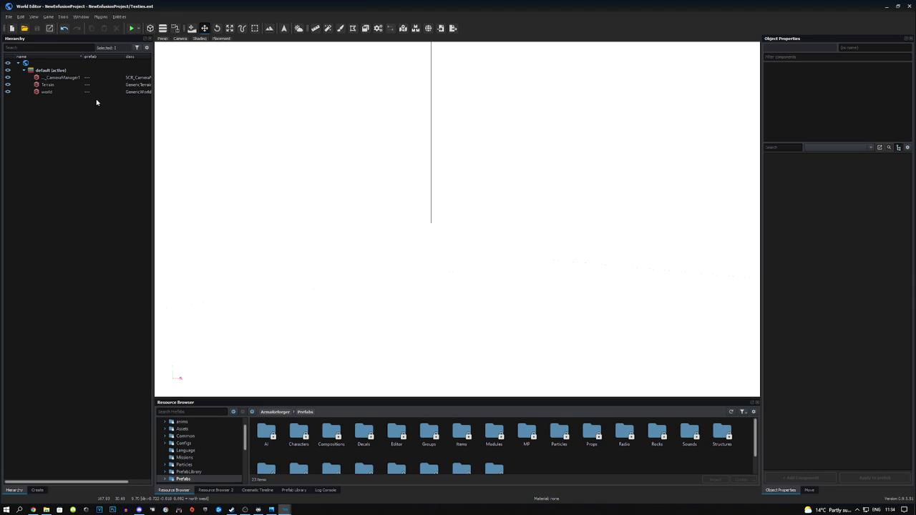
# - Play-test the world from the current camera view and return to editing
pyautogui.moveTo(516, 291); pyautogui.dragTo(573, 315, button='right')
pyautogui.press('s')
pyautogui.press('w')
pyautogui.press('w')
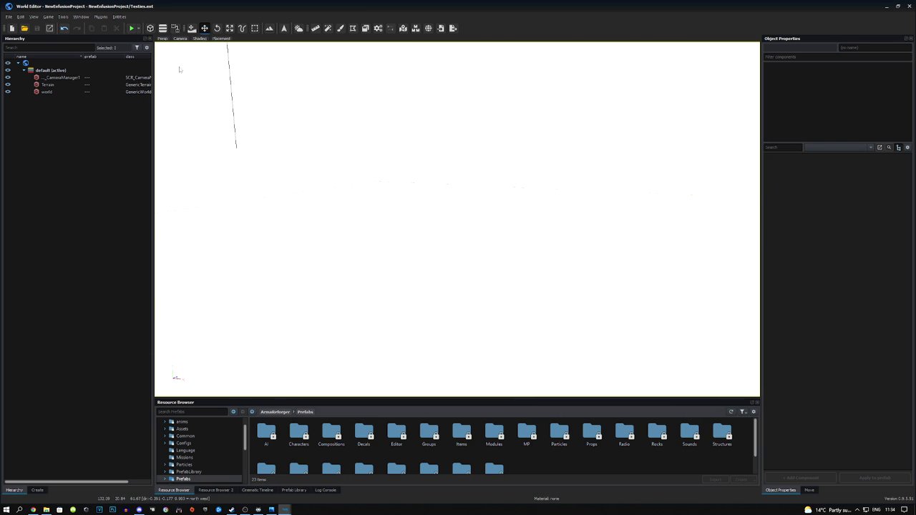
pyautogui.click(132, 28)
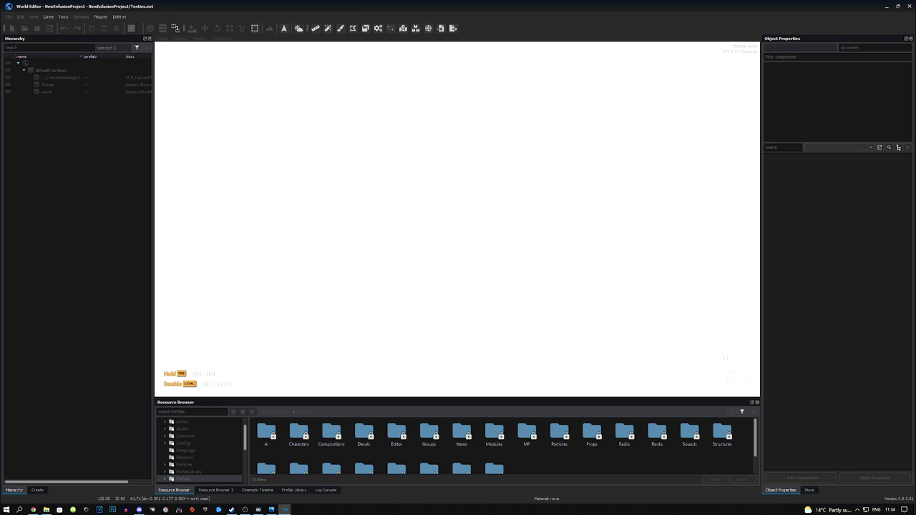
pyautogui.press('Escape')
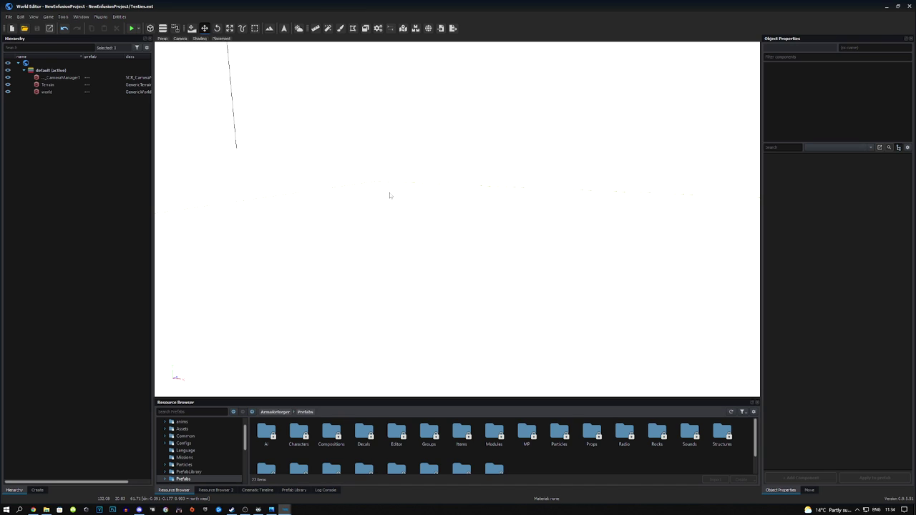
# - Find the GenericWorldPPEffect entity by searching the creatable entities for "ppe" and place one on the terrain
pyautogui.click(37, 490)
pyautogui.click(33, 48)
pyautogui.press('BackSpace')
pyautogui.press('BackSpace')
pyautogui.press('BackSpace')
pyautogui.press('BackSpace')
pyautogui.press('BackSpace')
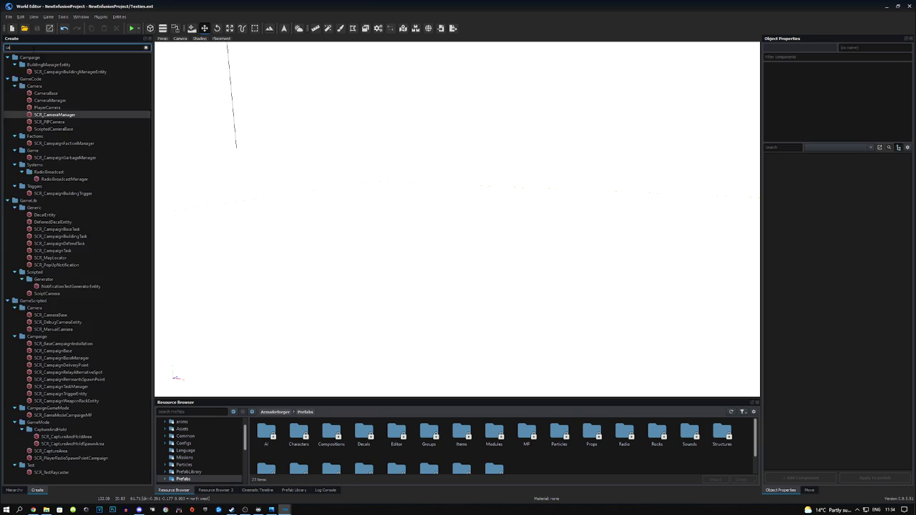
pyautogui.write('ppe')
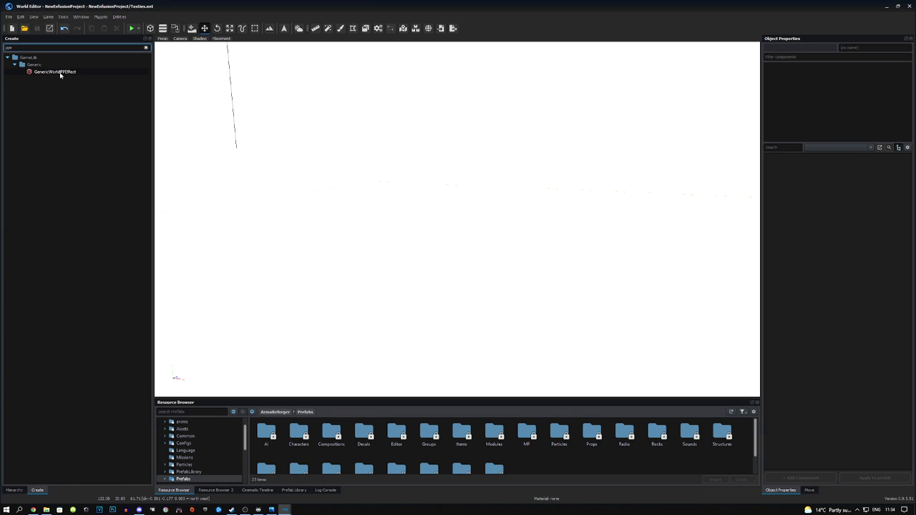
pyautogui.moveTo(62, 71); pyautogui.dragTo(470, 201)
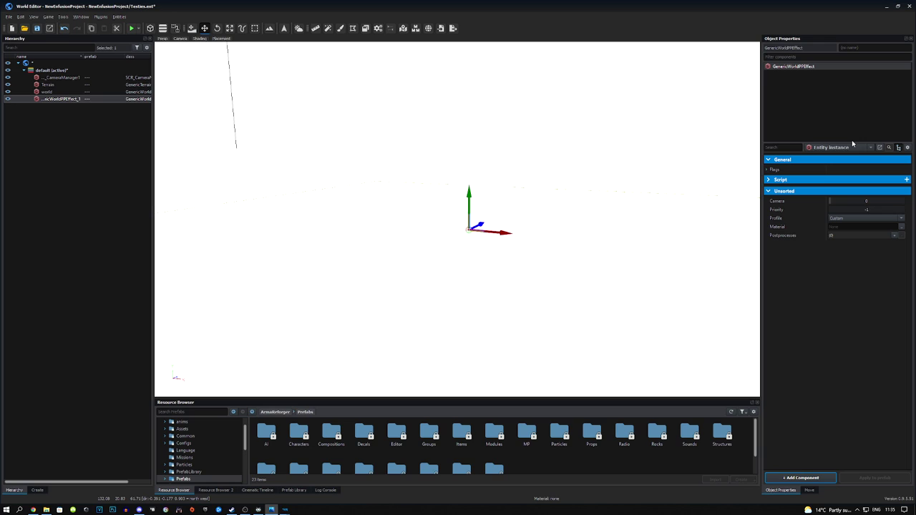
# - Set the placed post-process effect's profile to SSR and name the entity PP_SSR
pyautogui.click(901, 218)
pyautogui.click(814, 320)
pyautogui.click(872, 219)
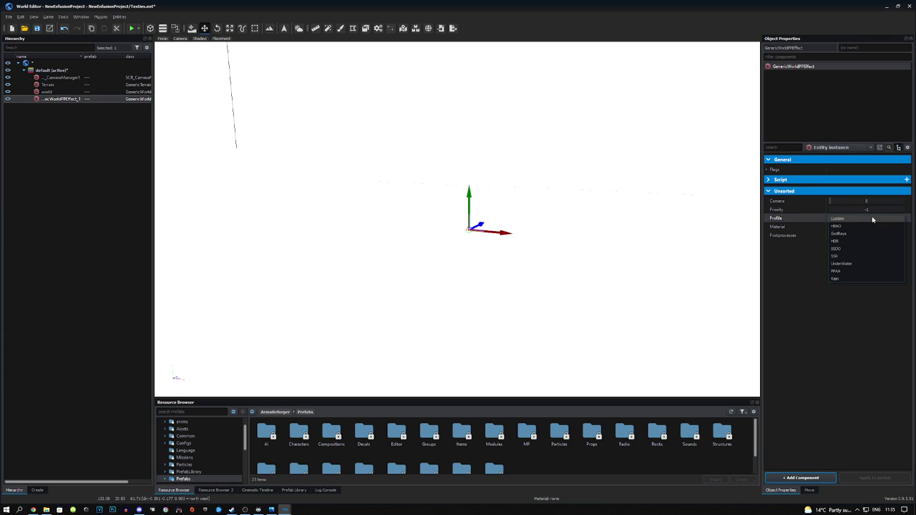
pyautogui.click(849, 256)
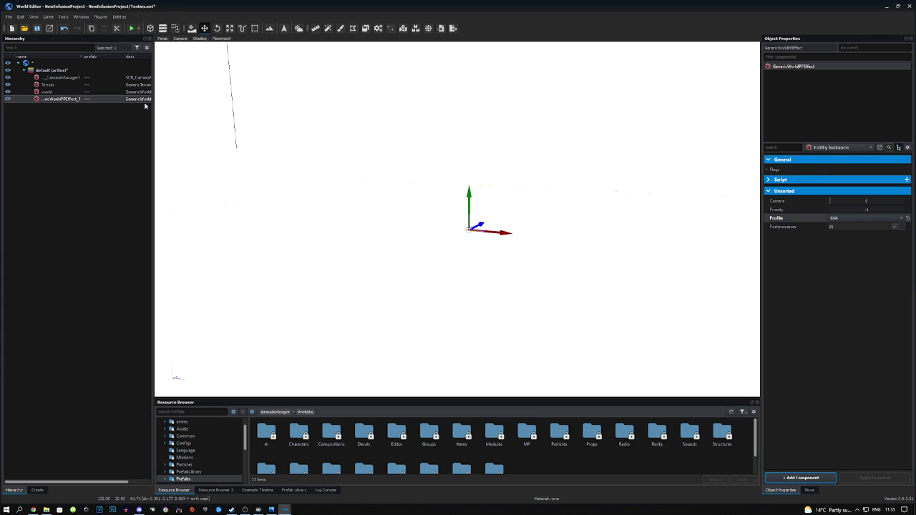
pyautogui.click(858, 49)
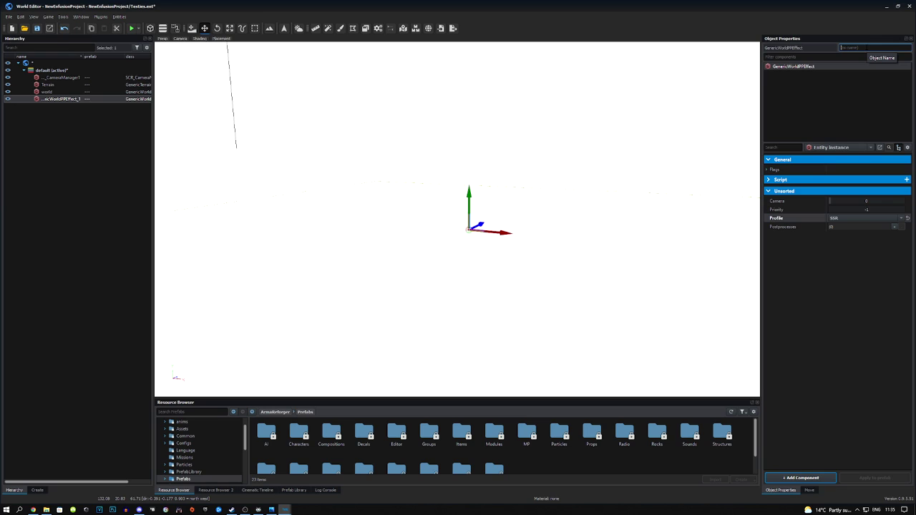
pyautogui.write('PP_SSR')
pyautogui.press('Return')
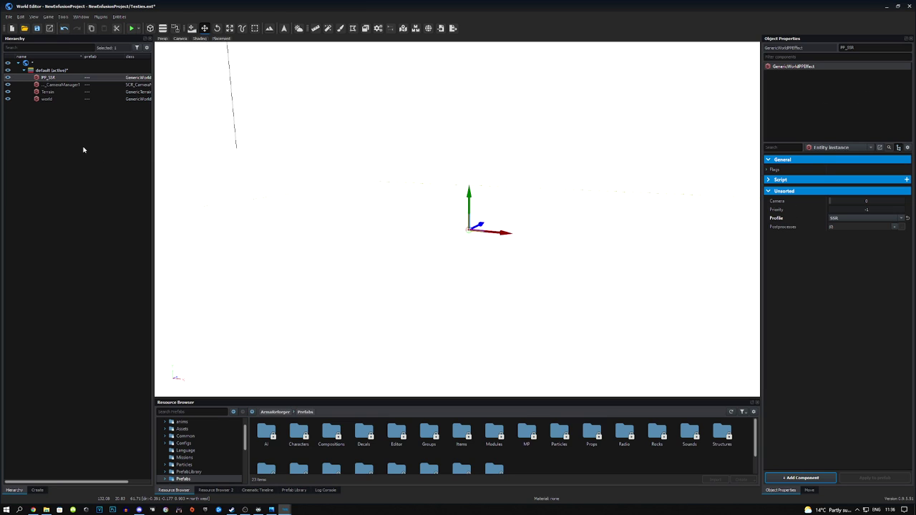
# - Place a second GenericWorldPPEffect on the terrain and make it a child of PP_SSR in the hierarchy
pyautogui.click(37, 490)
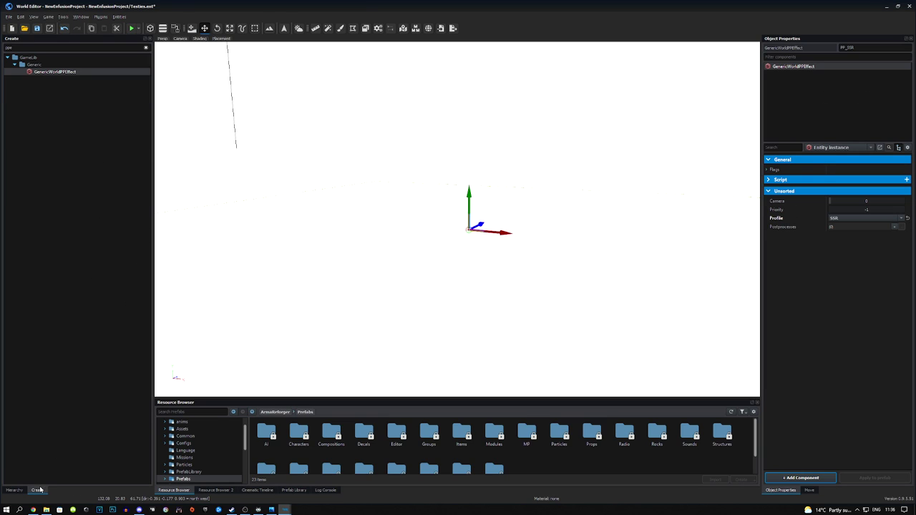
pyautogui.moveTo(52, 73); pyautogui.dragTo(533, 241)
pyautogui.click(538, 183)
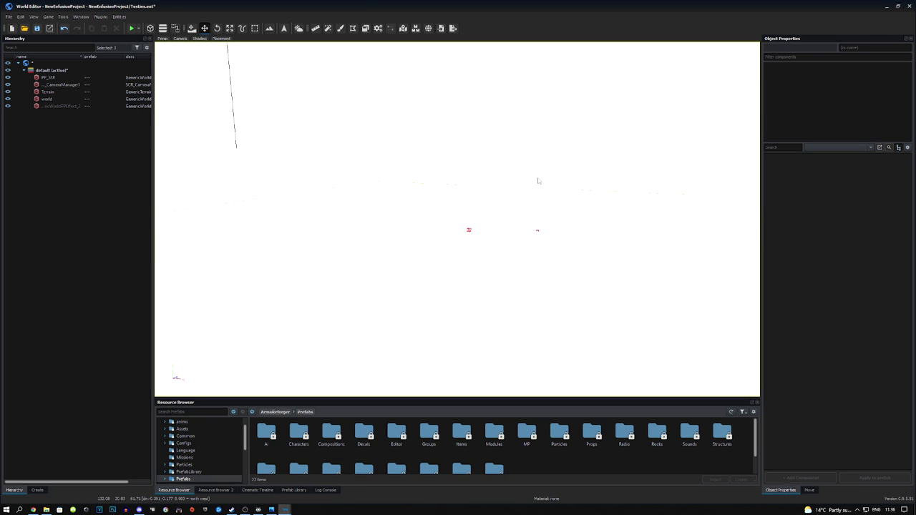
pyautogui.click(539, 233)
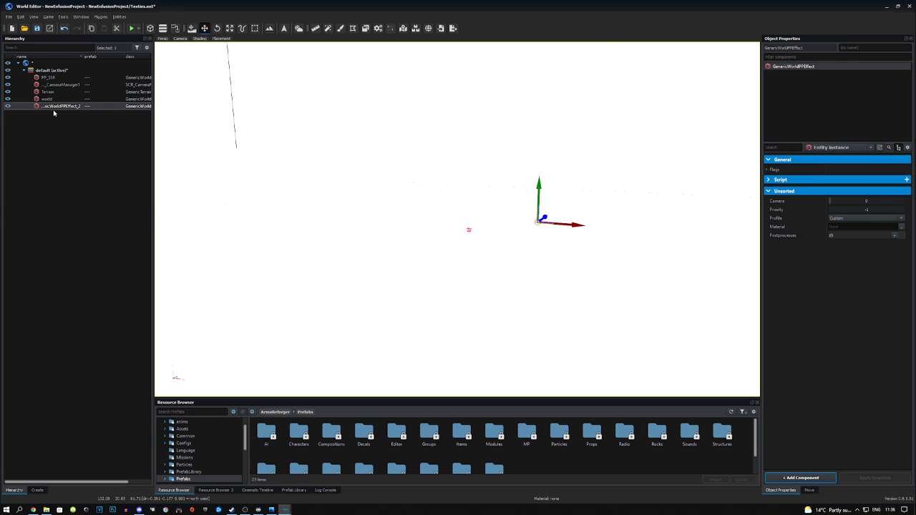
pyautogui.moveTo(60, 79); pyautogui.dragTo(61, 80)
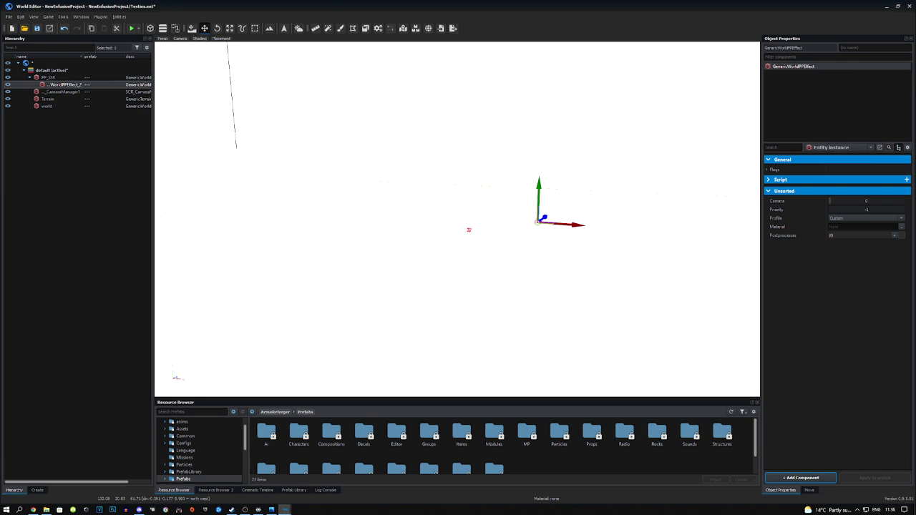
# - Name the child post-process effect Godrays and set its profile to GodRays
pyautogui.click(873, 48)
pyautogui.write('Godrays')
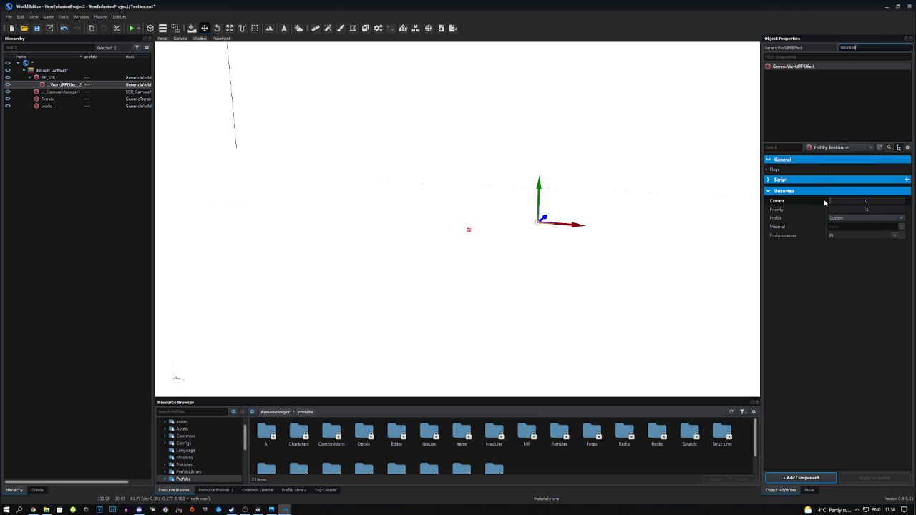
pyautogui.click(880, 219)
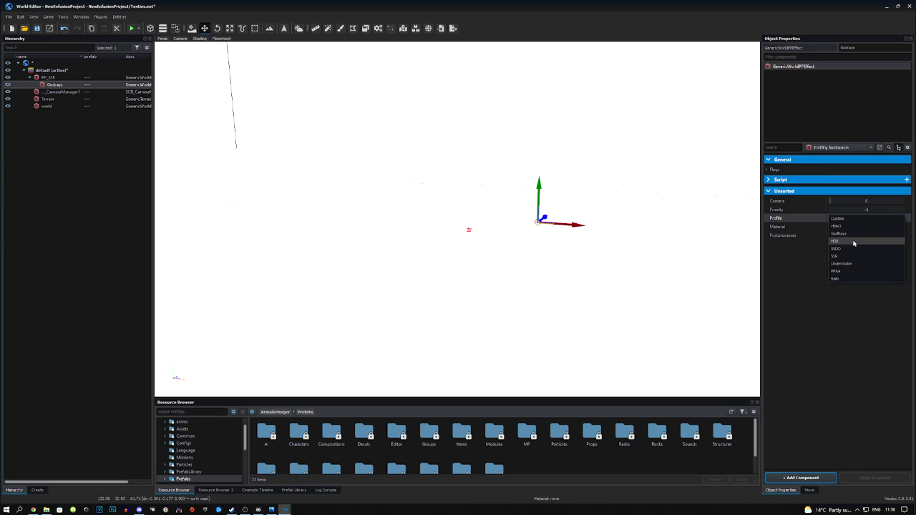
pyautogui.click(845, 234)
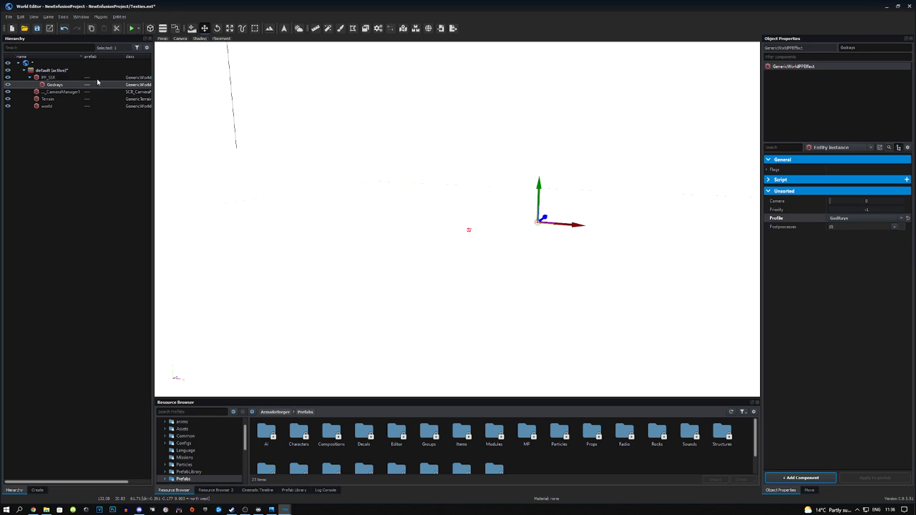
# - Place a third GenericWorldPPEffect on the terrain and parent it to PP_SSR alongside Godrays
pyautogui.click(39, 490)
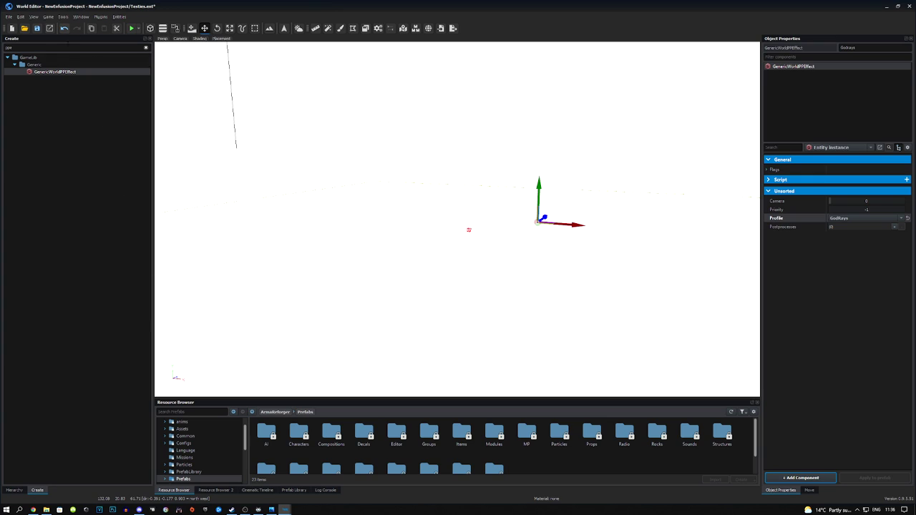
pyautogui.moveTo(106, 72); pyautogui.dragTo(418, 186)
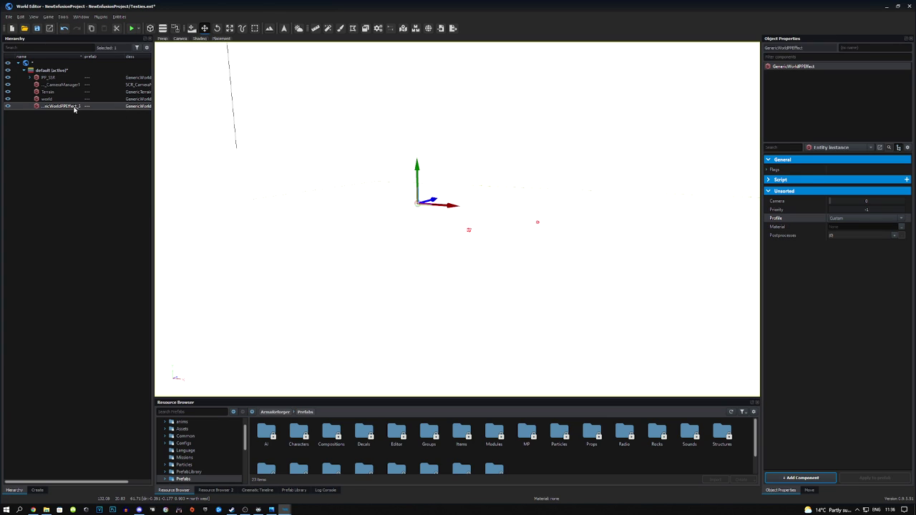
pyautogui.moveTo(74, 106); pyautogui.dragTo(57, 78)
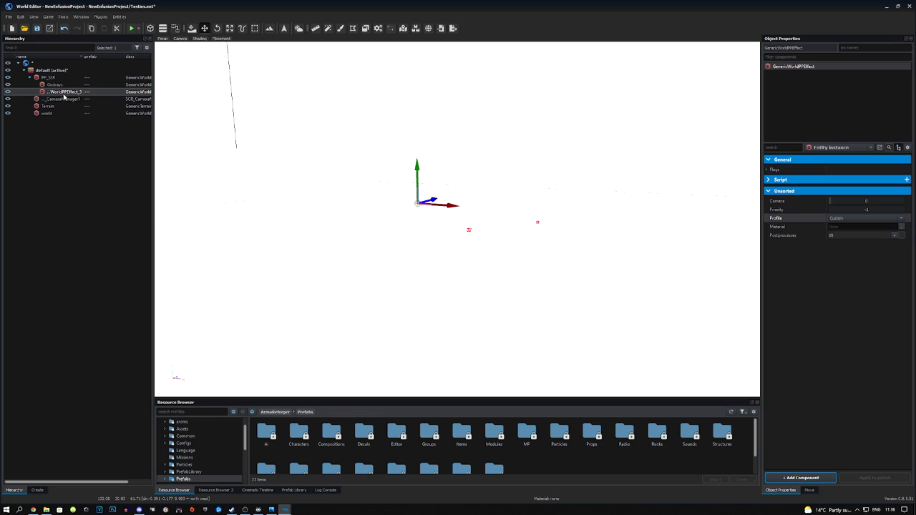
# - Set the third post-process effect's profile to HBAO and name the entity HBAO
pyautogui.click(855, 219)
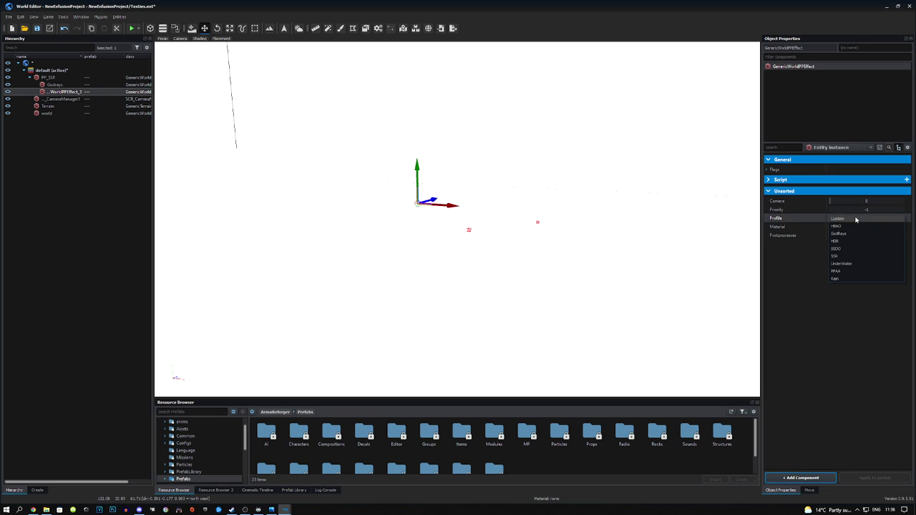
pyautogui.click(846, 227)
pyautogui.click(860, 48)
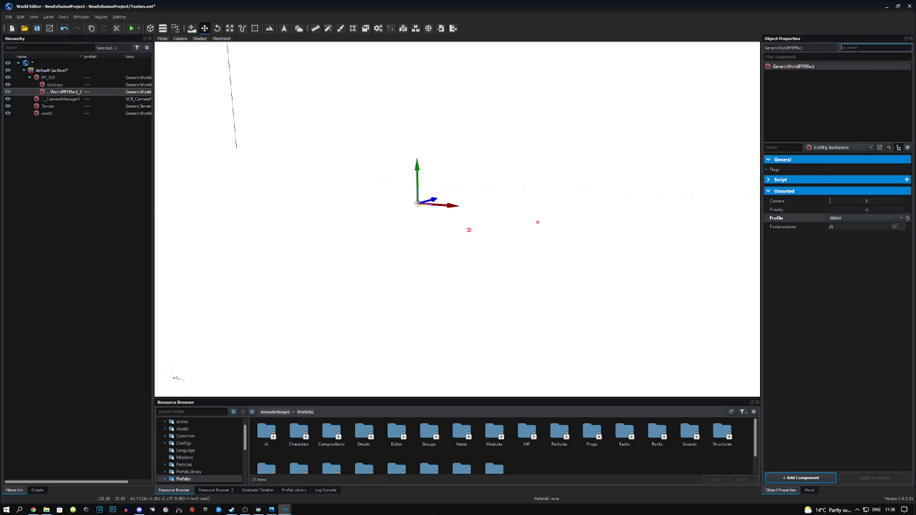
pyautogui.write('HBAO')
pyautogui.click(63, 153)
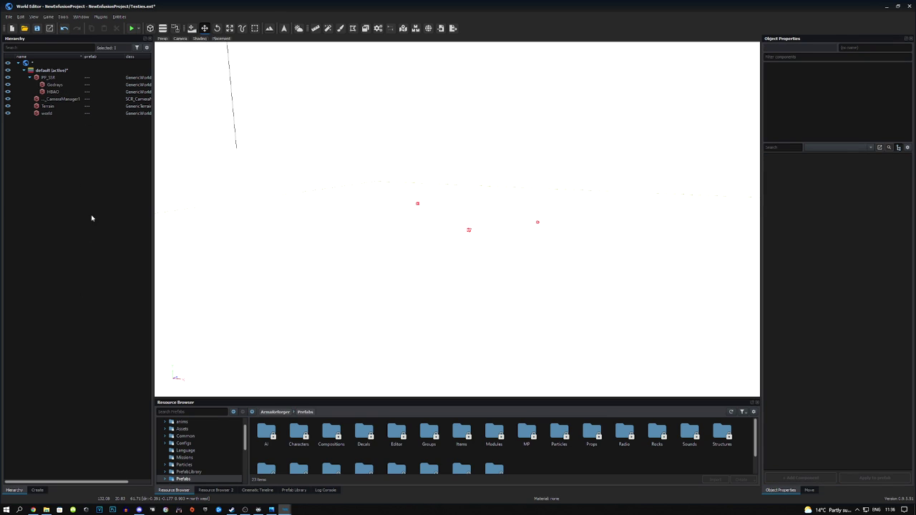
# - Place a fourth GenericWorldPPEffect on the terrain and set its profile to HDR
pyautogui.click(37, 491)
pyautogui.moveTo(45, 81); pyautogui.dragTo(432, 186)
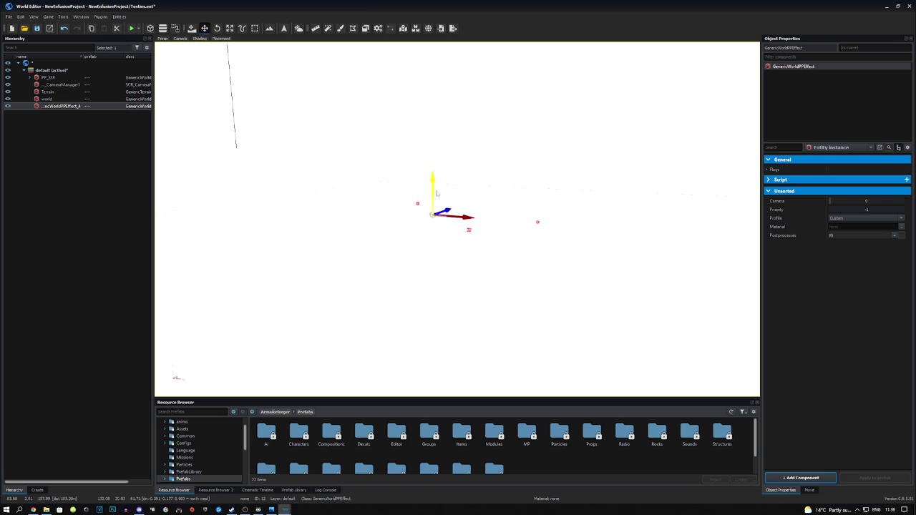
pyautogui.click(885, 218)
pyautogui.click(850, 242)
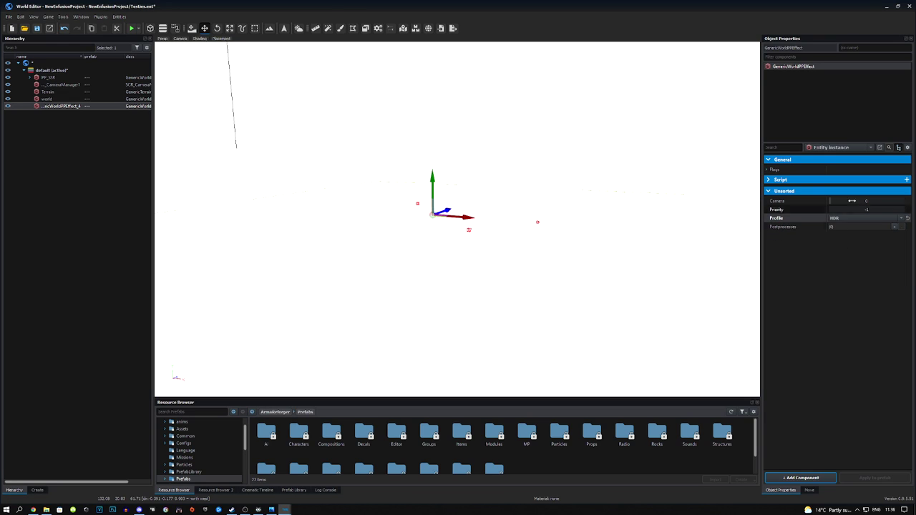
# - Name the effect with the HDR profile HDR
pyautogui.click(865, 47)
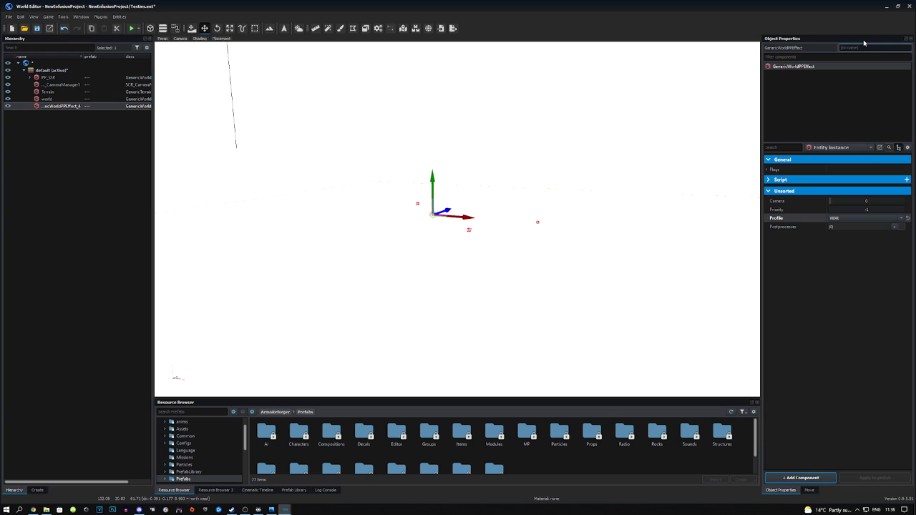
pyautogui.write('HDR')
pyautogui.press('Return')
# - Place a fifth GenericWorldPPEffect on the terrain and raise it slightly along its vertical axis
pyautogui.click(43, 490)
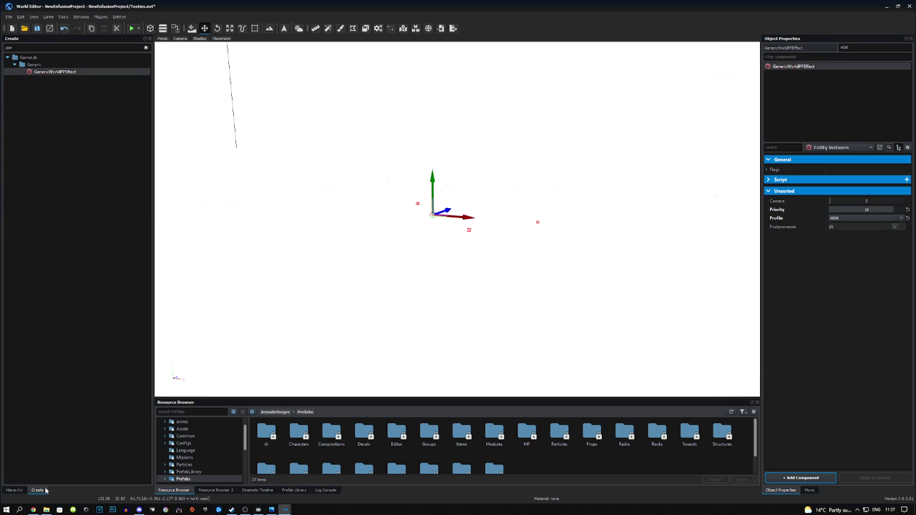
pyautogui.moveTo(53, 77); pyautogui.dragTo(382, 250)
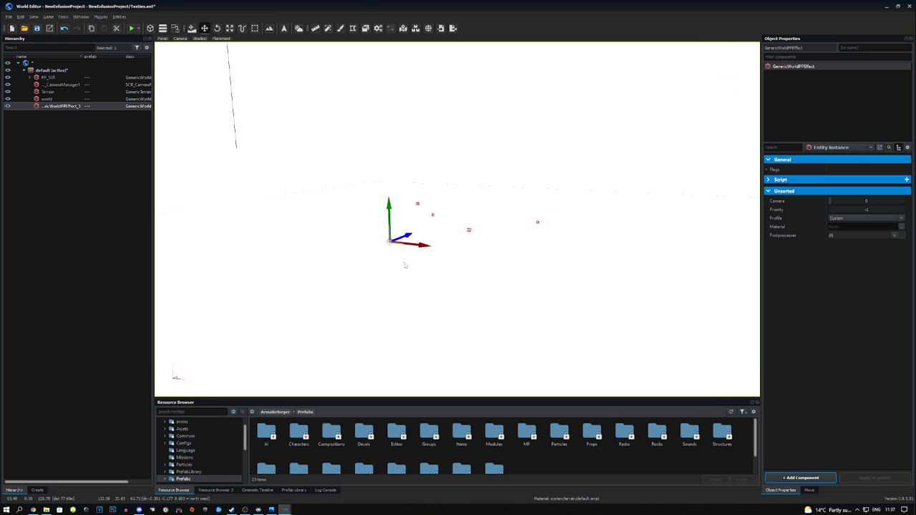
pyautogui.moveTo(392, 218); pyautogui.dragTo(392, 196)
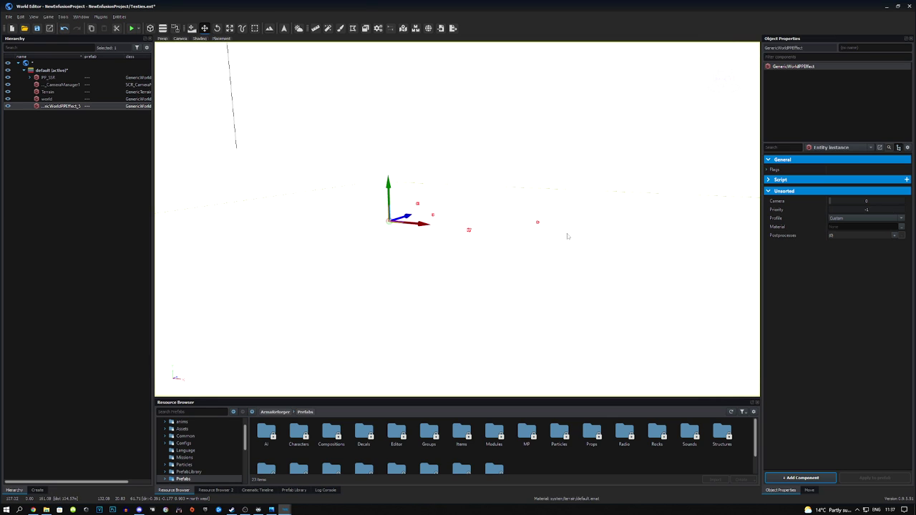
# - Keep the fifth effect's profile at Custom, add a HeightmapAOEffect to its postprocesses and expand that effect's settings
pyautogui.click(871, 219)
pyautogui.click(872, 219)
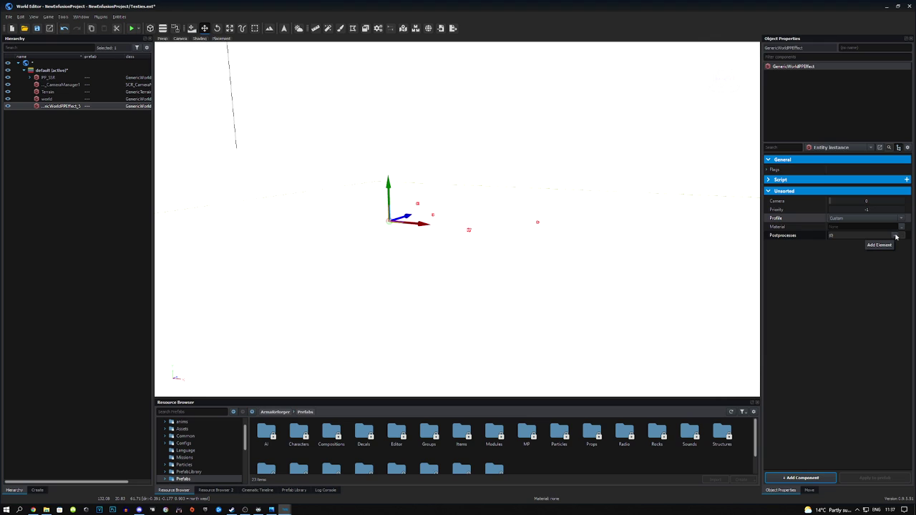
pyautogui.click(896, 237)
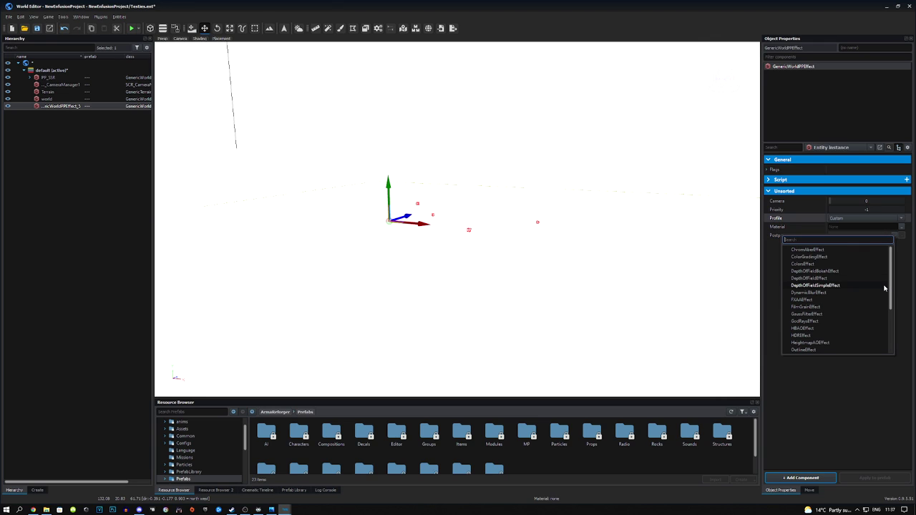
pyautogui.click(858, 321)
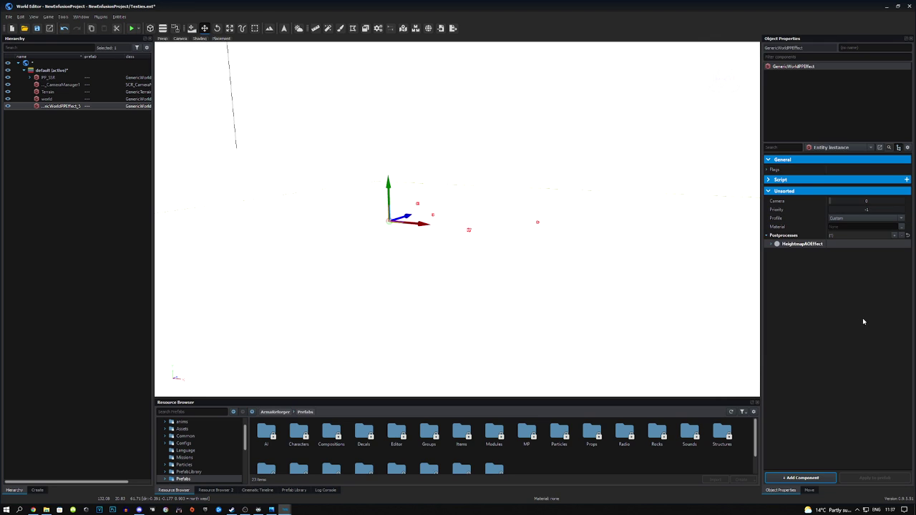
pyautogui.click(771, 244)
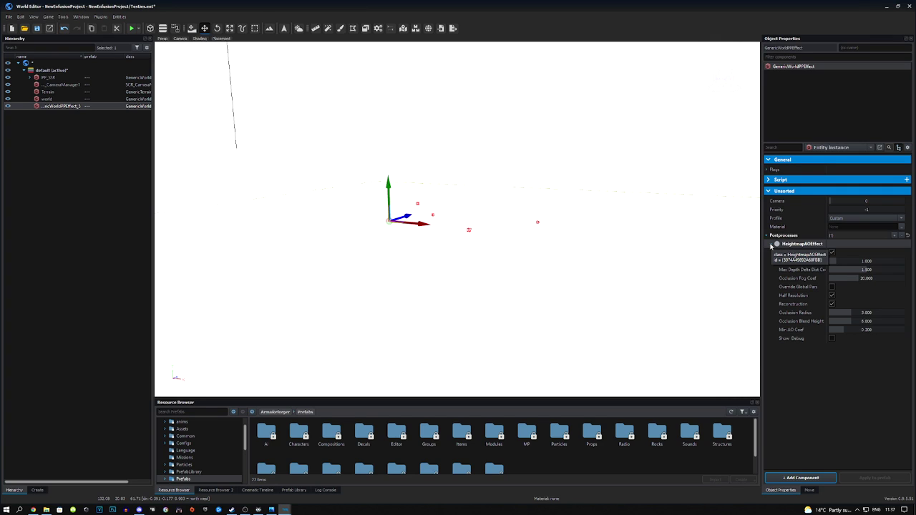
pyautogui.click(855, 217)
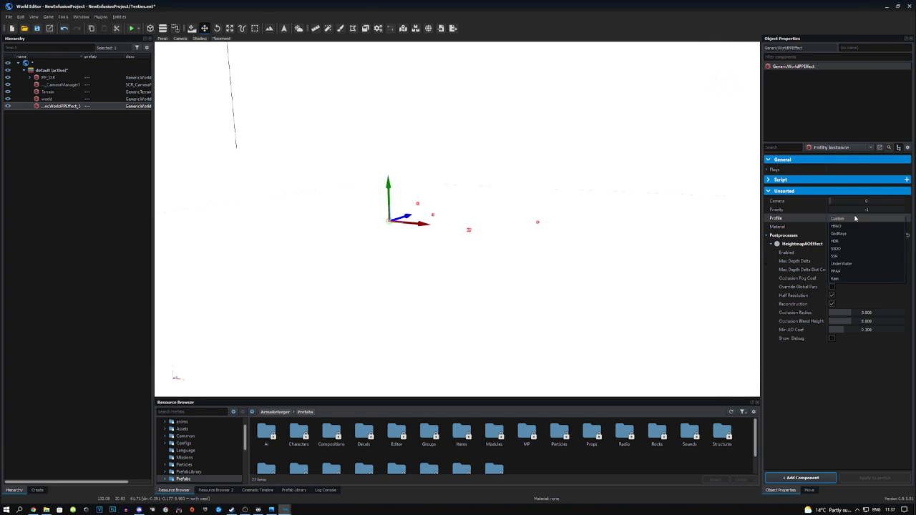
pyautogui.click(855, 218)
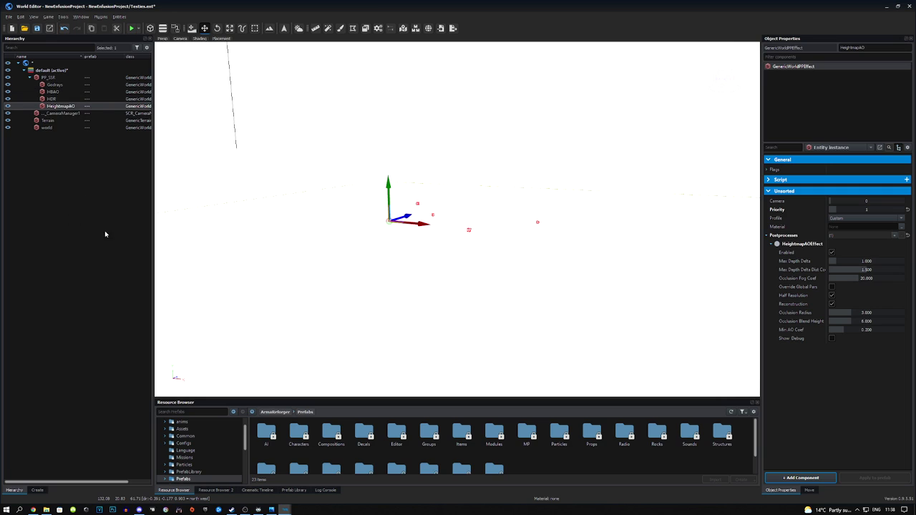
# - Place a sixth GenericWorldPPEffect on the terrain and set its profile to PPAA
pyautogui.click(37, 490)
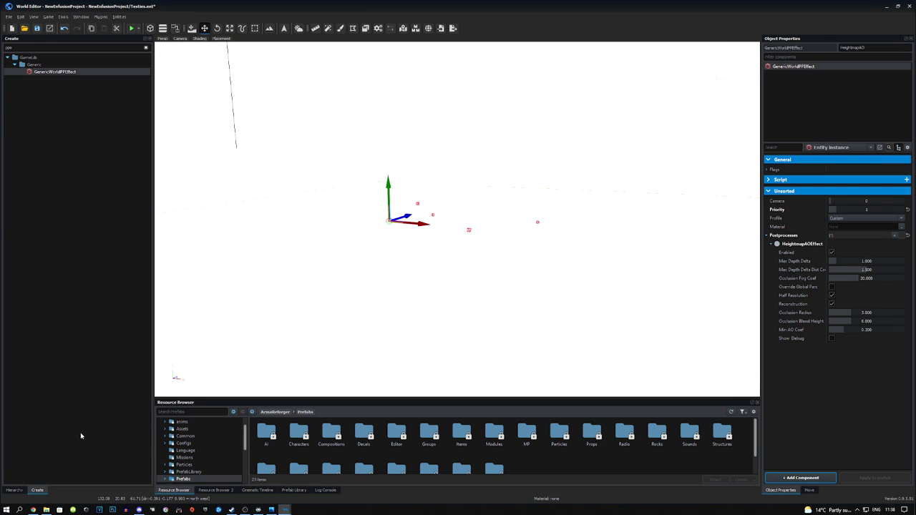
pyautogui.moveTo(49, 79); pyautogui.dragTo(362, 224)
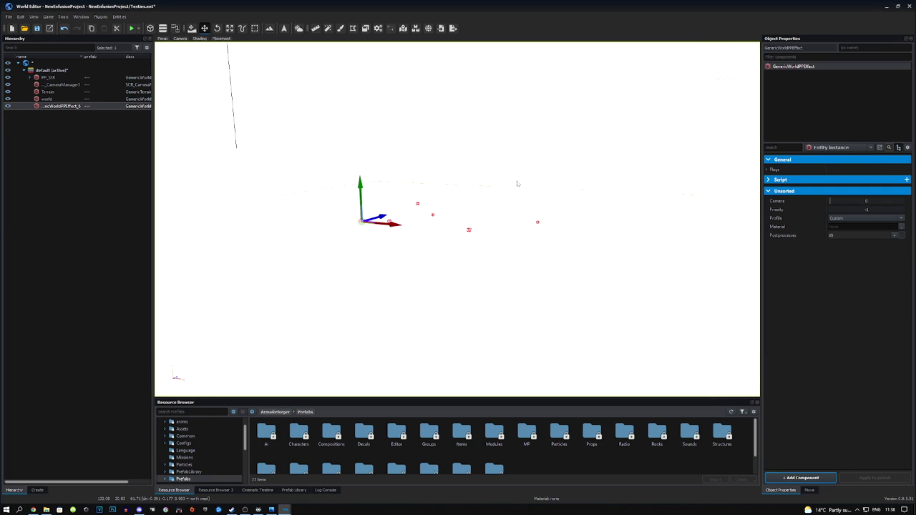
pyautogui.click(875, 218)
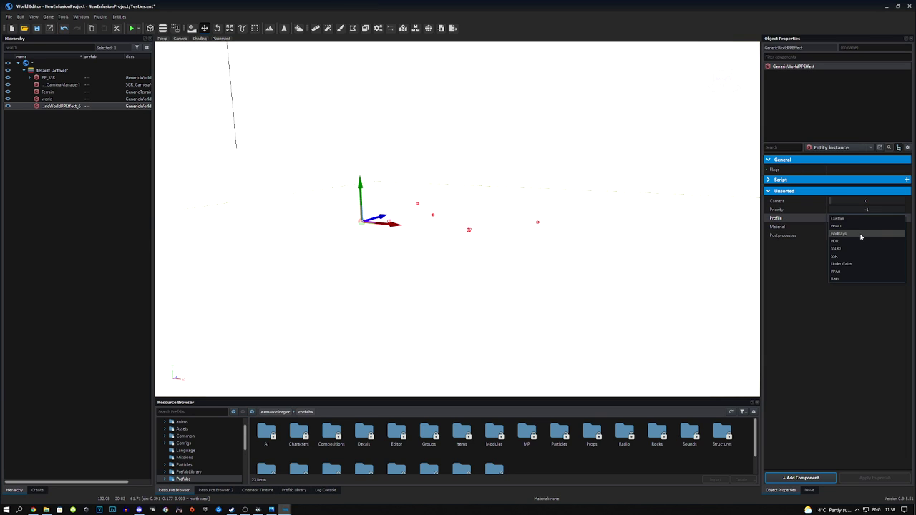
pyautogui.click(843, 271)
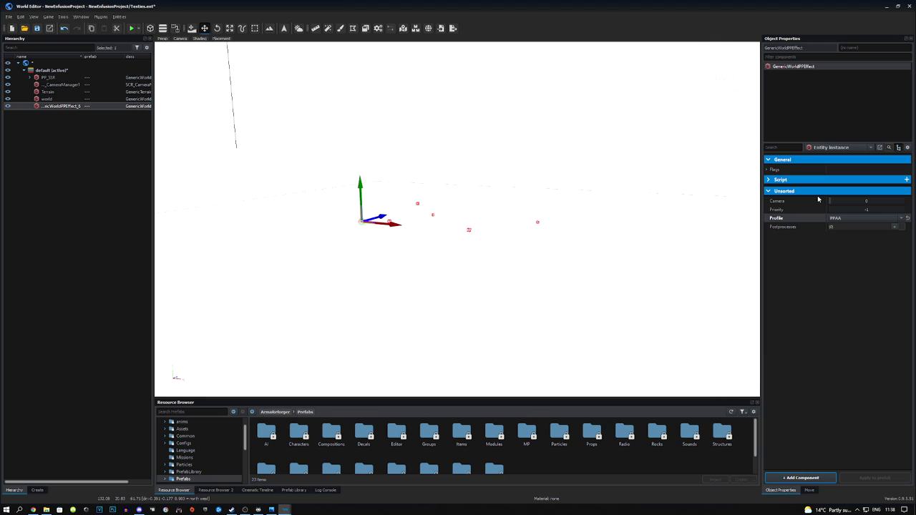
# - Name the effect with the PPAA profile PPA and make it a child of PP_SSR
pyautogui.click(863, 48)
pyautogui.write('PPA')
pyautogui.click(27, 160)
pyautogui.click(45, 77)
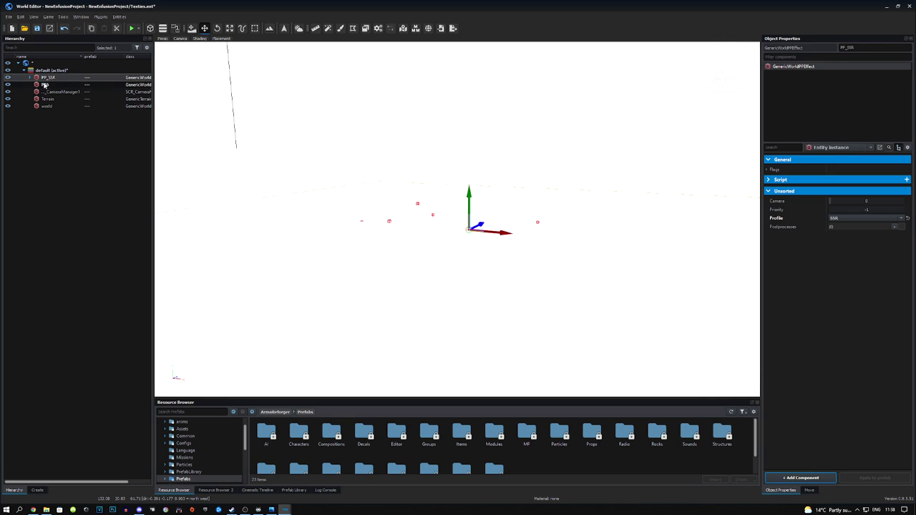
pyautogui.moveTo(44, 85); pyautogui.dragTo(49, 78)
# - Place a seventh GenericWorldPPEffect on the terrain and set its profile to Rain
pyautogui.click(37, 490)
pyautogui.click(387, 201)
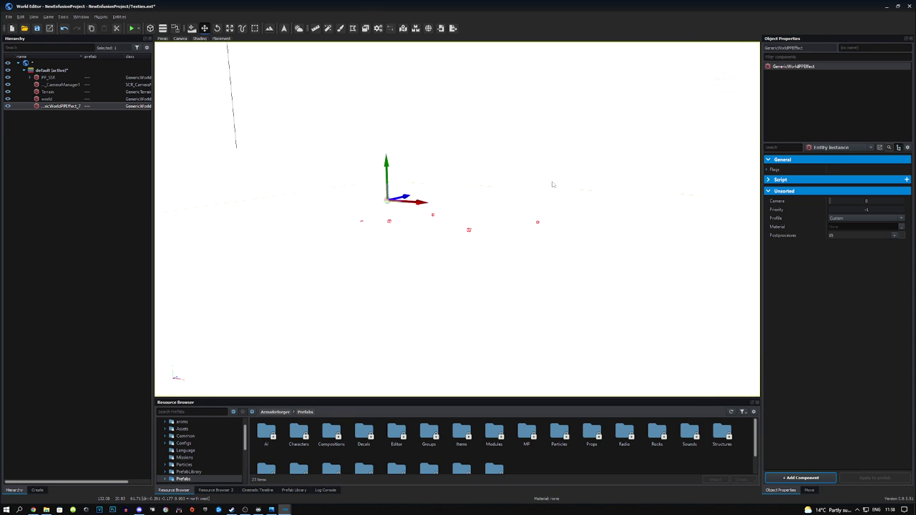
pyautogui.click(863, 217)
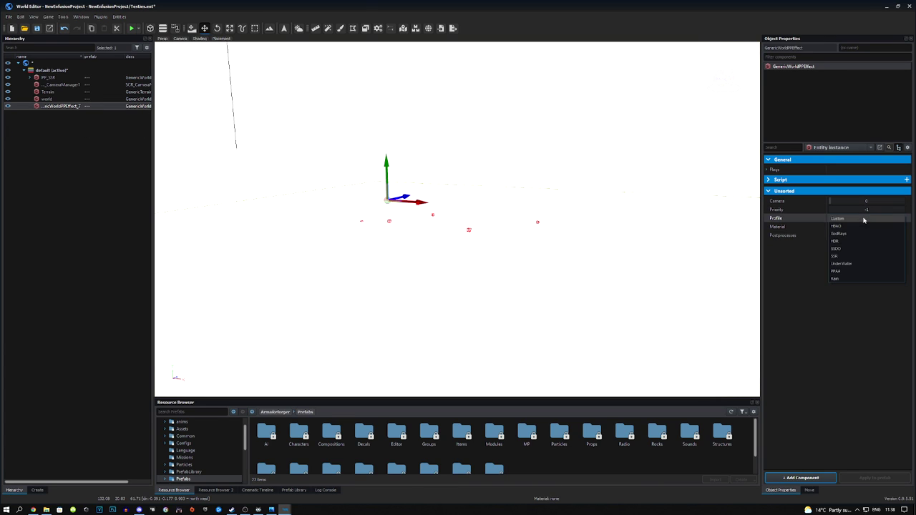
pyautogui.click(850, 279)
# - Name the effect with the Rain profile Rain and parent it to PP_SSR in the hierarchy
pyautogui.click(860, 47)
pyautogui.write('Rain')
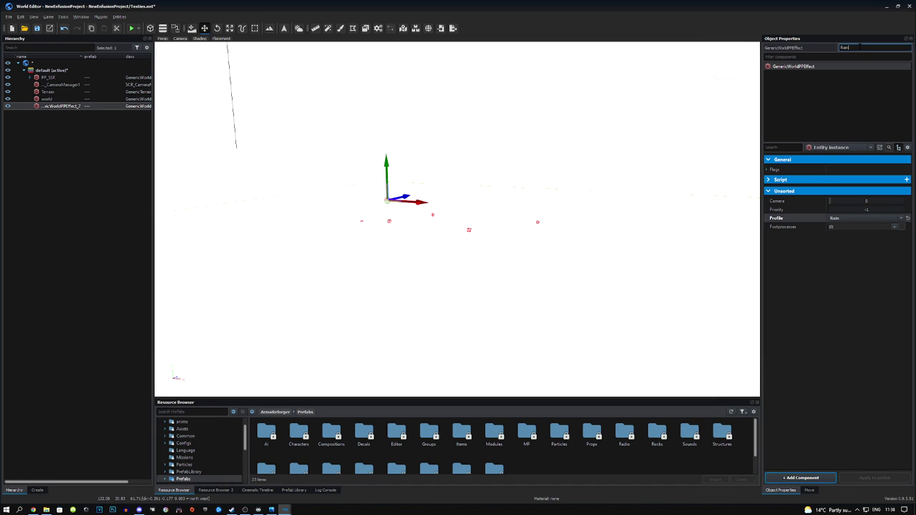
pyautogui.click(60, 109)
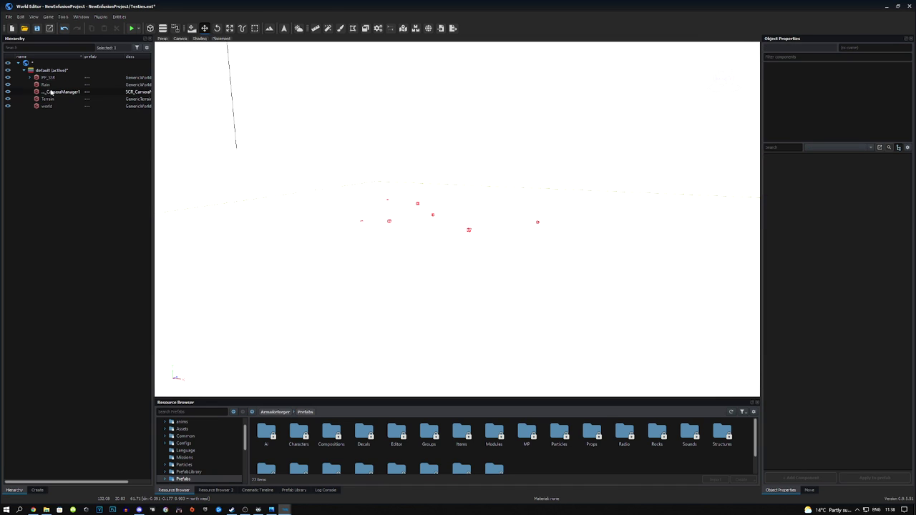
pyautogui.click(47, 86)
pyautogui.moveTo(47, 86); pyautogui.dragTo(47, 78)
pyautogui.rightClick(47, 185)
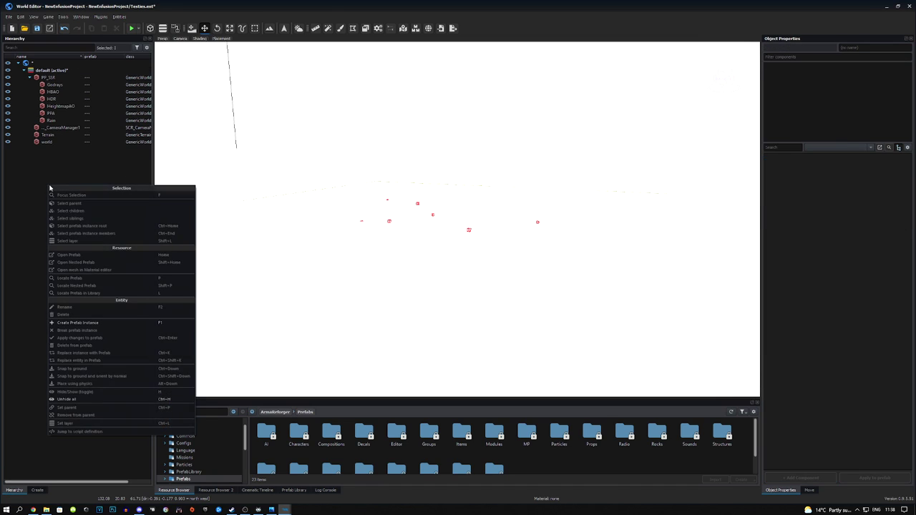
# - Place an eighth GenericWorldPPEffect on the terrain and set its profile to SSDO
pyautogui.click(37, 490)
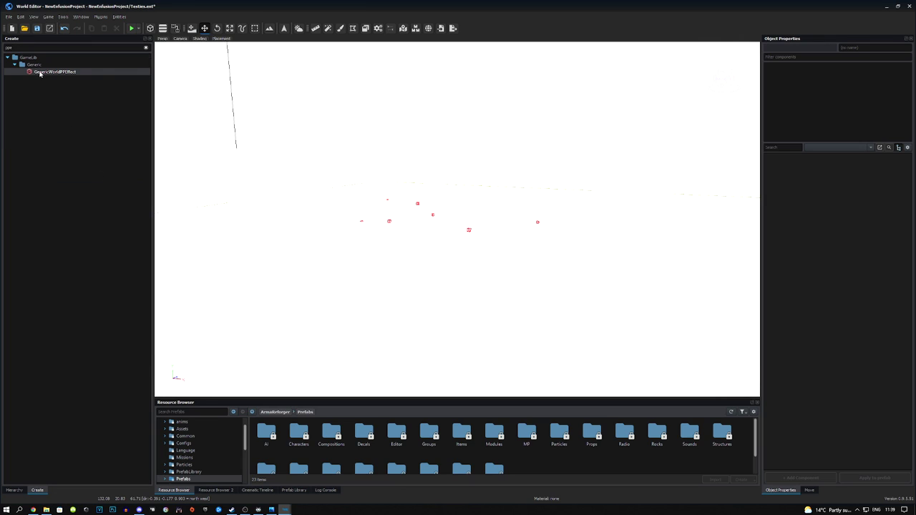
pyautogui.moveTo(39, 73); pyautogui.dragTo(415, 240)
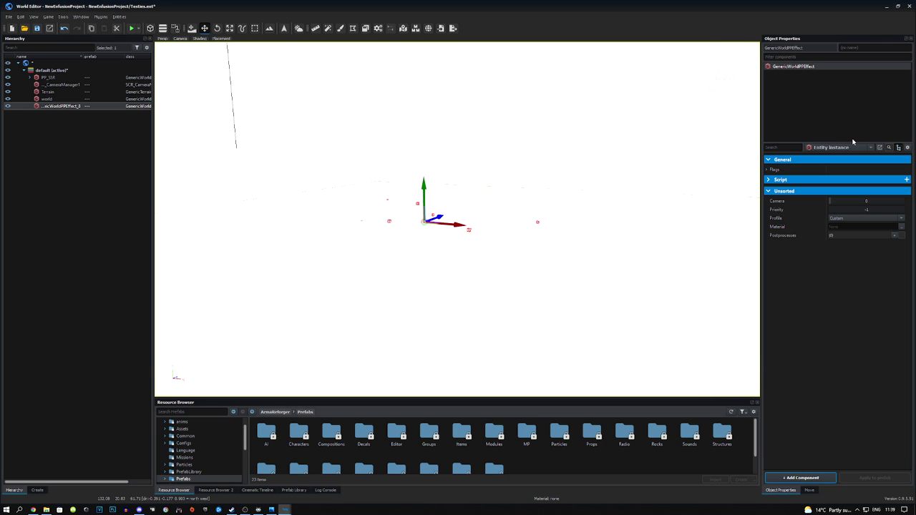
pyautogui.click(871, 217)
pyautogui.click(871, 243)
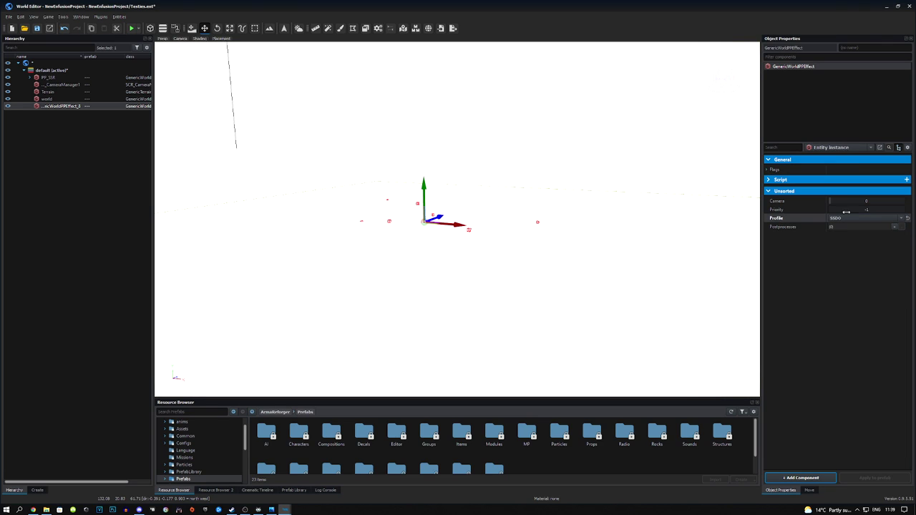
# - Name the effect with the SSDO profile SSDO and parent it to PP_SSR
pyautogui.click(843, 47)
pyautogui.write('SSDO')
pyautogui.click(86, 145)
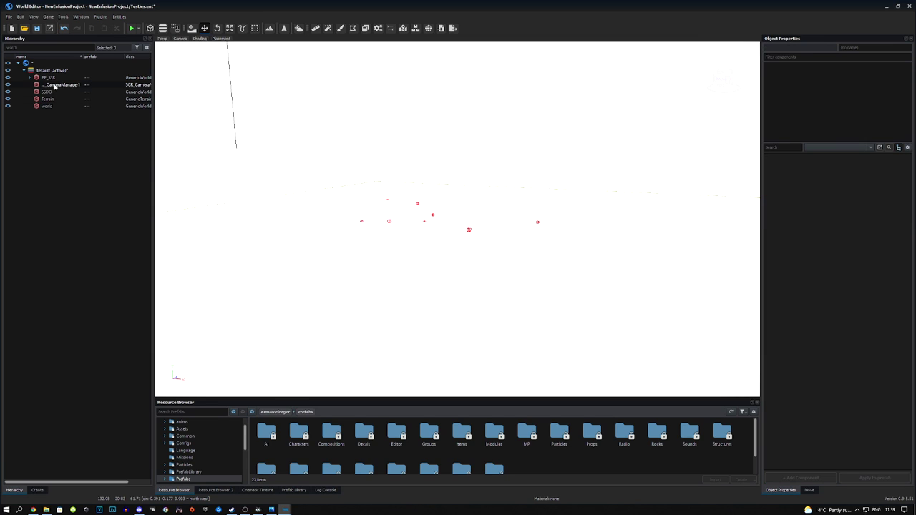
pyautogui.moveTo(57, 92); pyautogui.dragTo(51, 78)
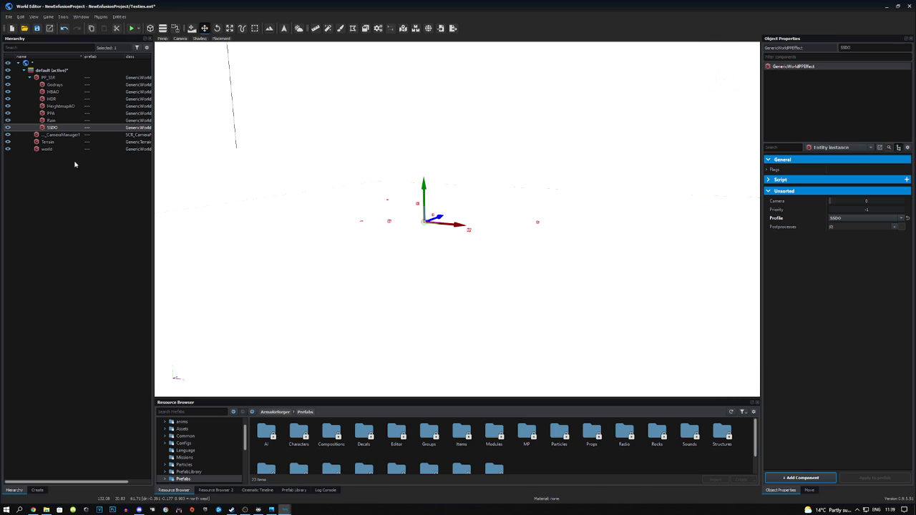
# - Place a ninth GenericWorldPPEffect on the terrain and set its profile to UnderWater
pyautogui.click(37, 490)
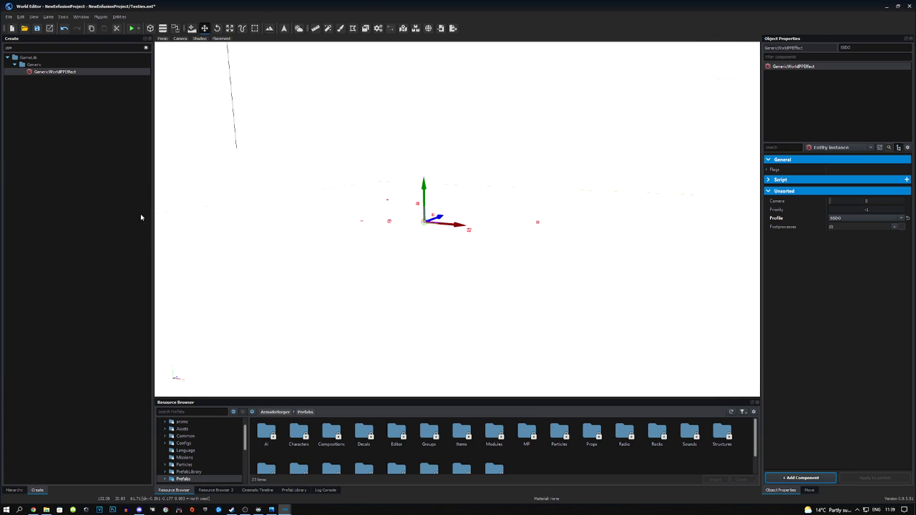
pyautogui.moveTo(54, 72); pyautogui.dragTo(413, 236)
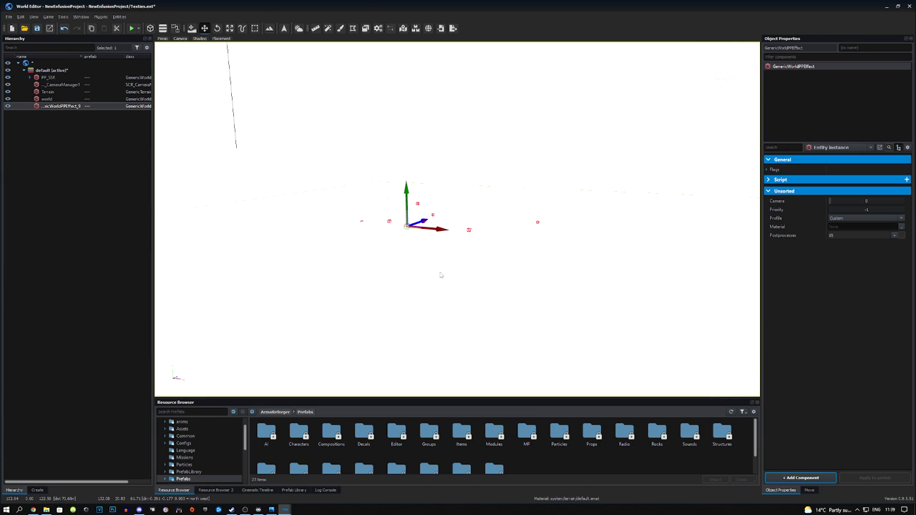
pyautogui.click(866, 217)
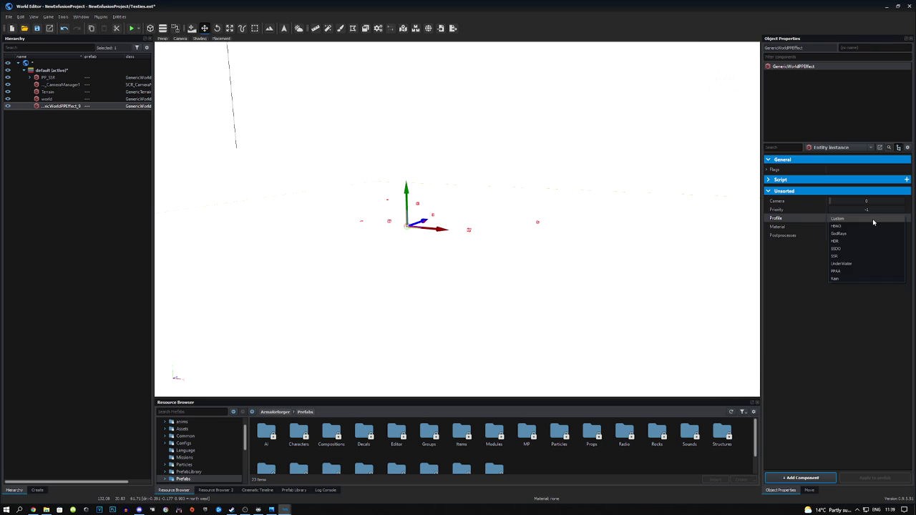
pyautogui.click(839, 264)
# - Name the effect with the UnderWater profile Underwater
pyautogui.click(874, 47)
pyautogui.write('Underwater')
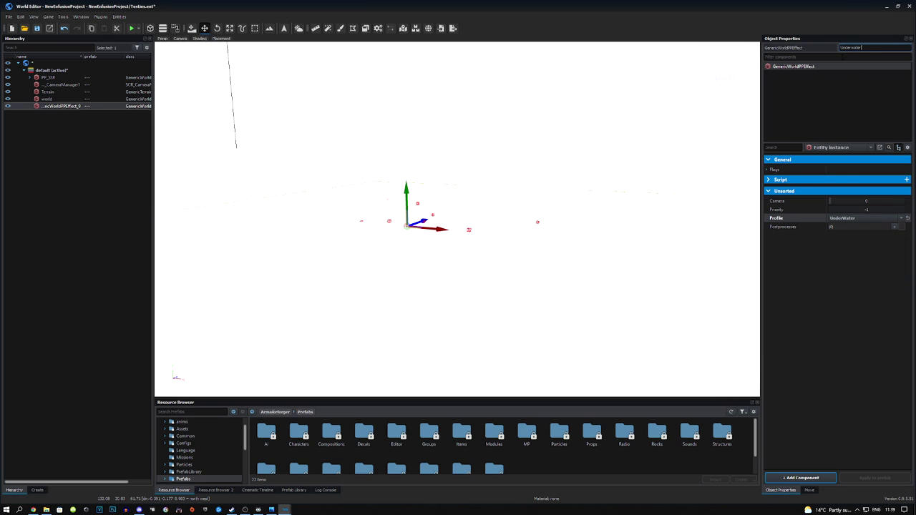
pyautogui.press('Return')
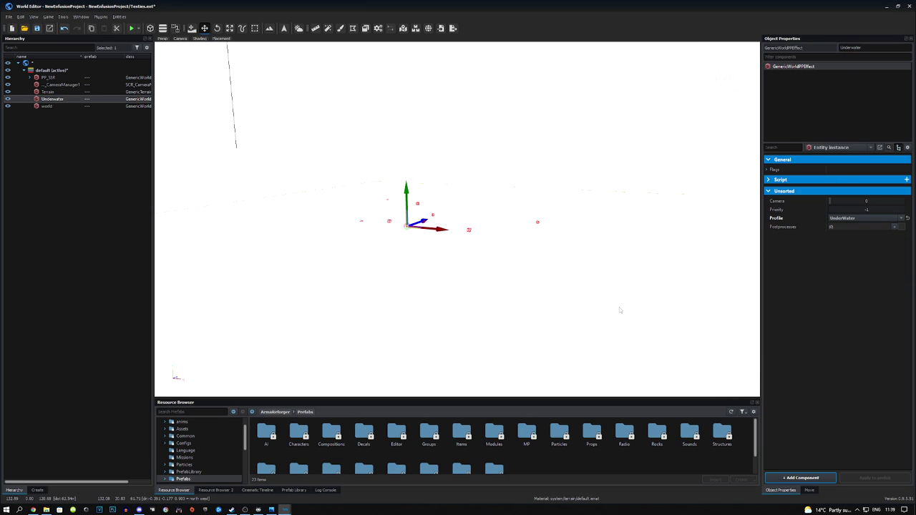
# - Parent the Underwater effect to PP_SSR and set the priority of PP_SSR to 0
pyautogui.moveTo(57, 108); pyautogui.dragTo(39, 83)
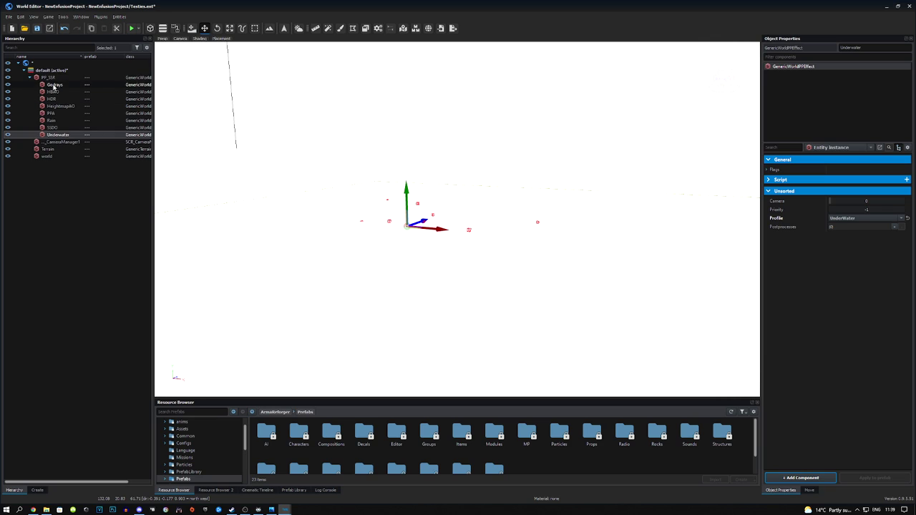
pyautogui.click(44, 84)
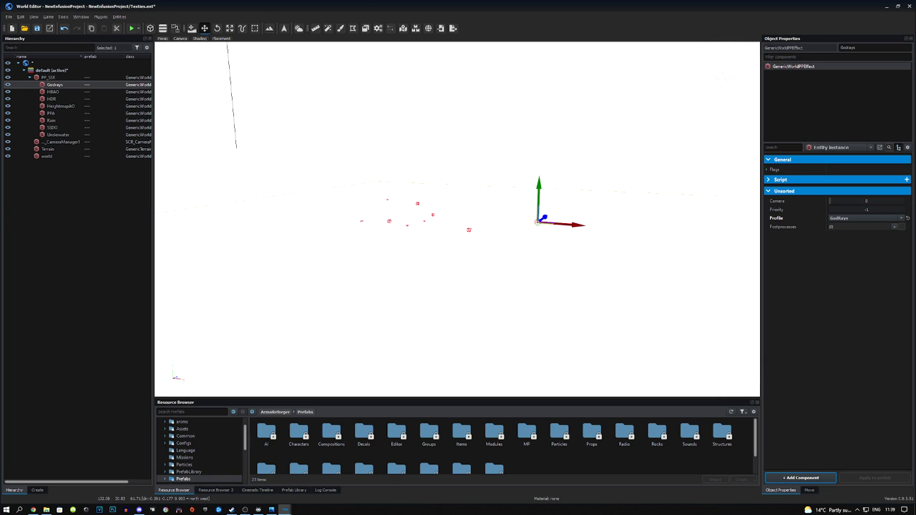
pyautogui.click(48, 78)
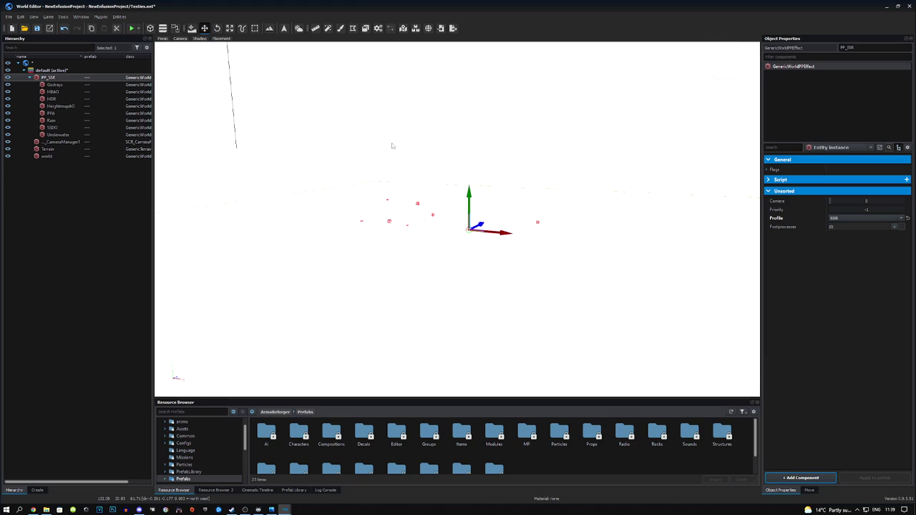
pyautogui.click(868, 209)
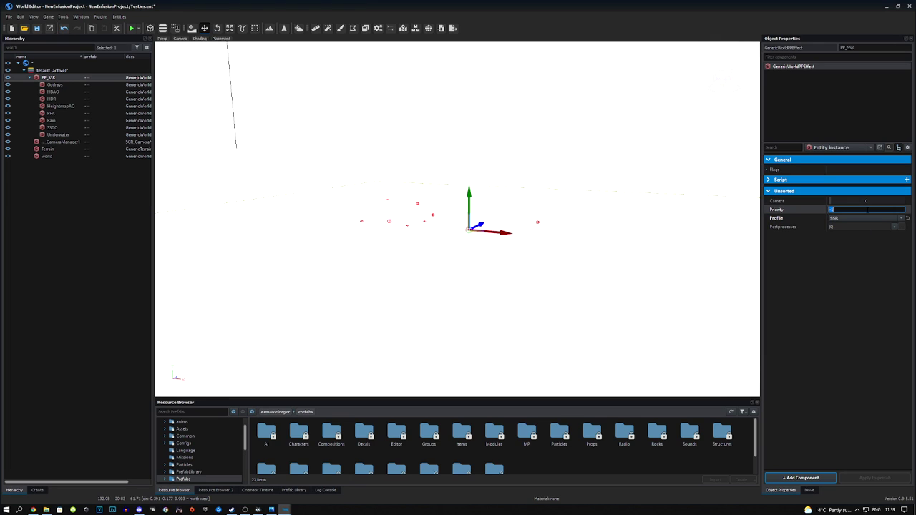
pyautogui.click(867, 351)
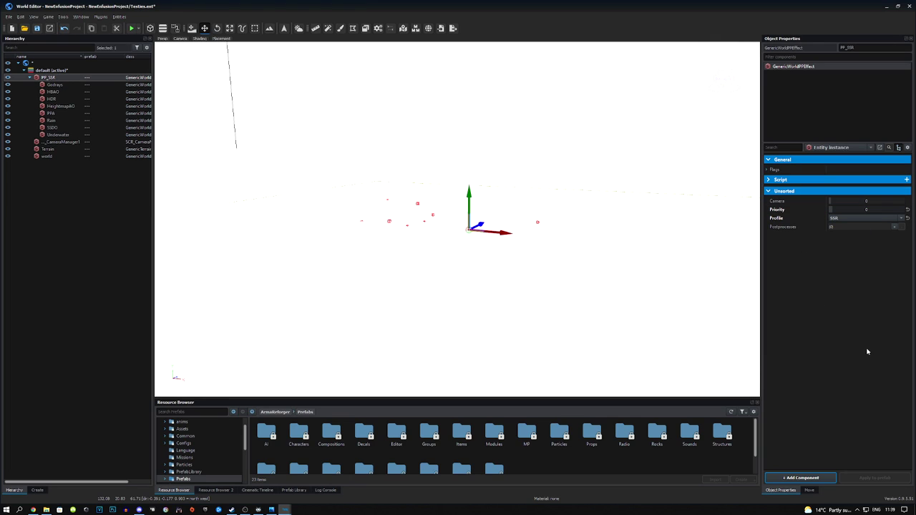
# - Set a new priority for the Godrays effect
pyautogui.click(63, 85)
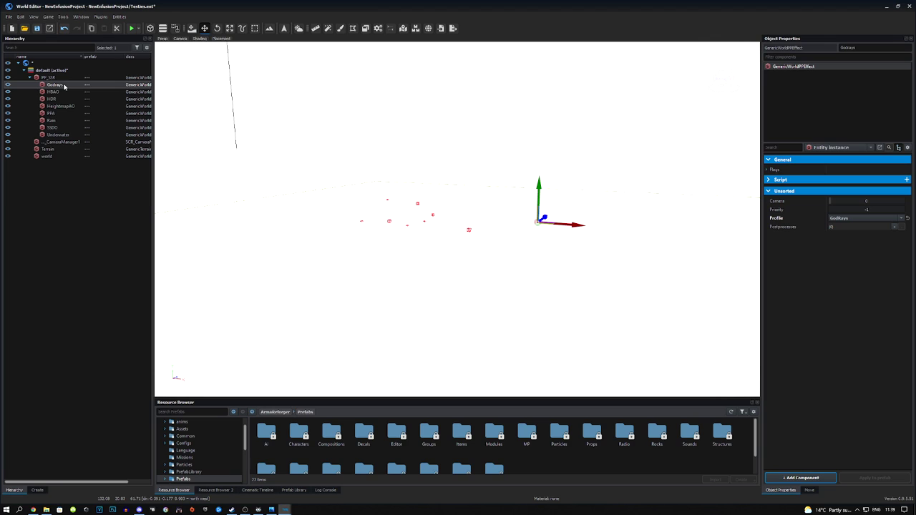
pyautogui.click(867, 209)
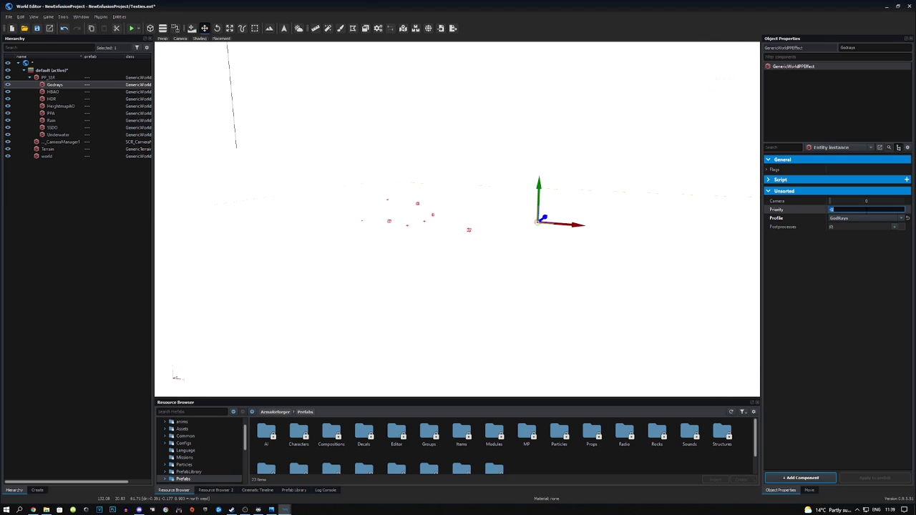
pyautogui.press('Return')
# - Set the priority of the HBAO effect to 15 and of the HDR and PFA effects to 16
pyautogui.click(53, 92)
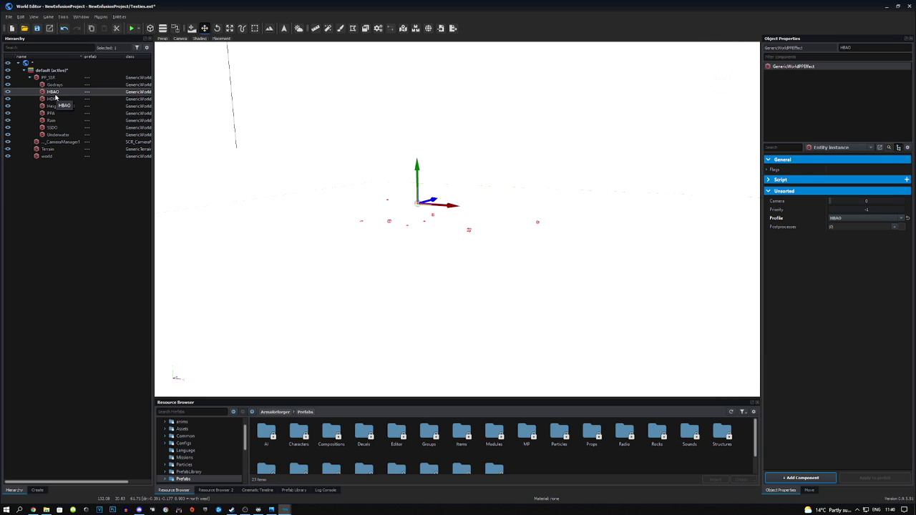
pyautogui.moveTo(833, 209); pyautogui.dragTo(894, 210)
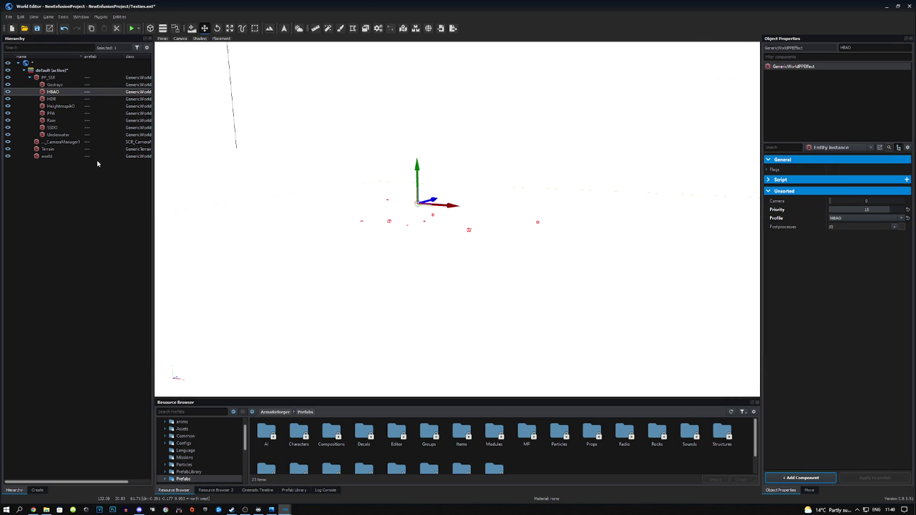
pyautogui.click(53, 99)
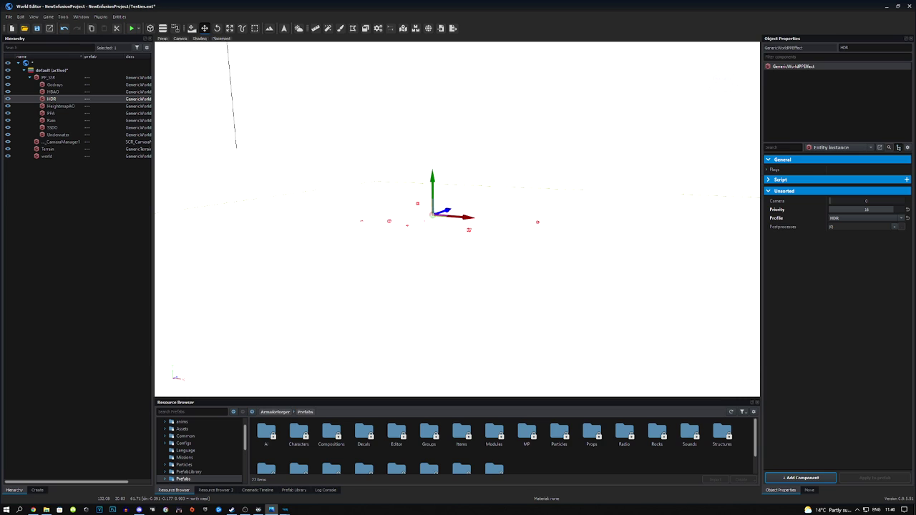
pyautogui.click(61, 106)
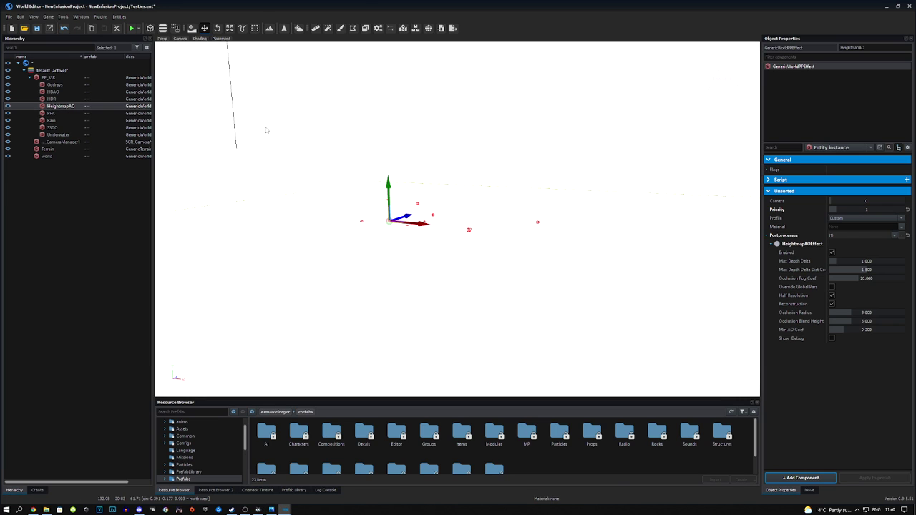
pyautogui.click(80, 113)
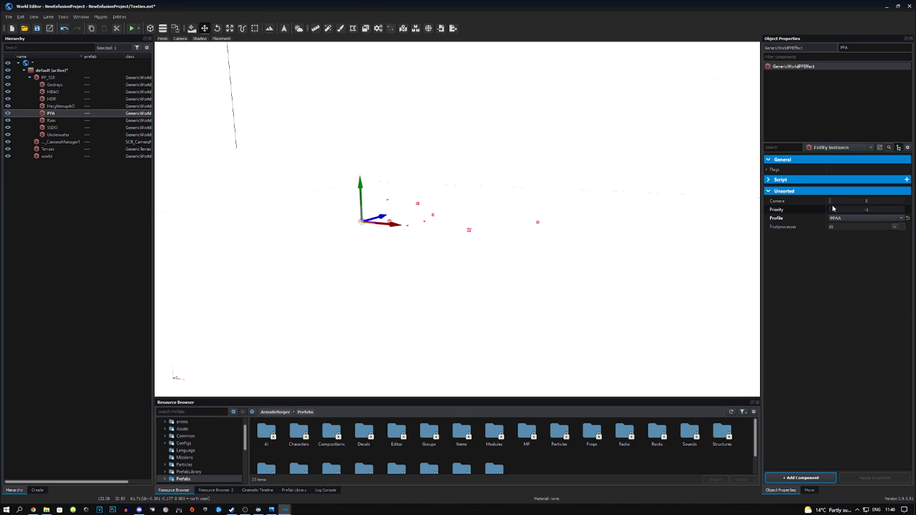
pyautogui.moveTo(872, 210); pyautogui.dragTo(898, 210)
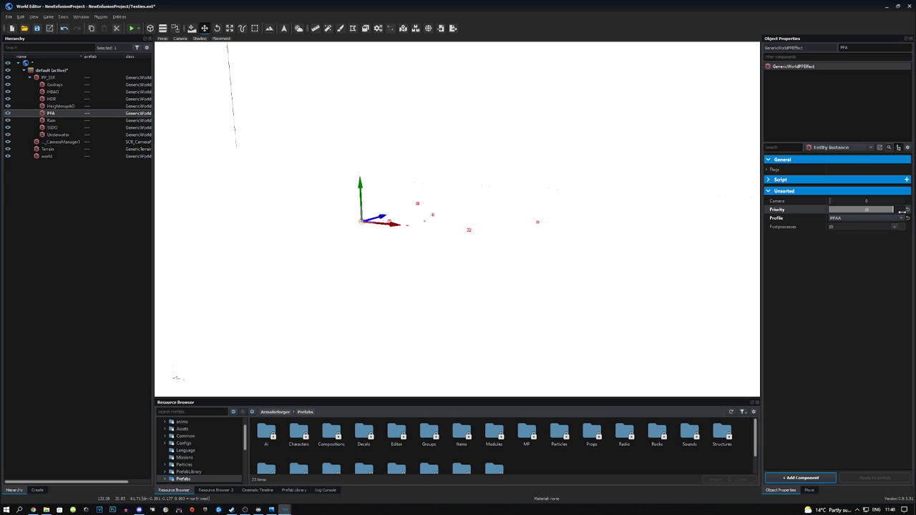
# - Set the priority of the Rain effect to 4 and save the world
pyautogui.click(52, 120)
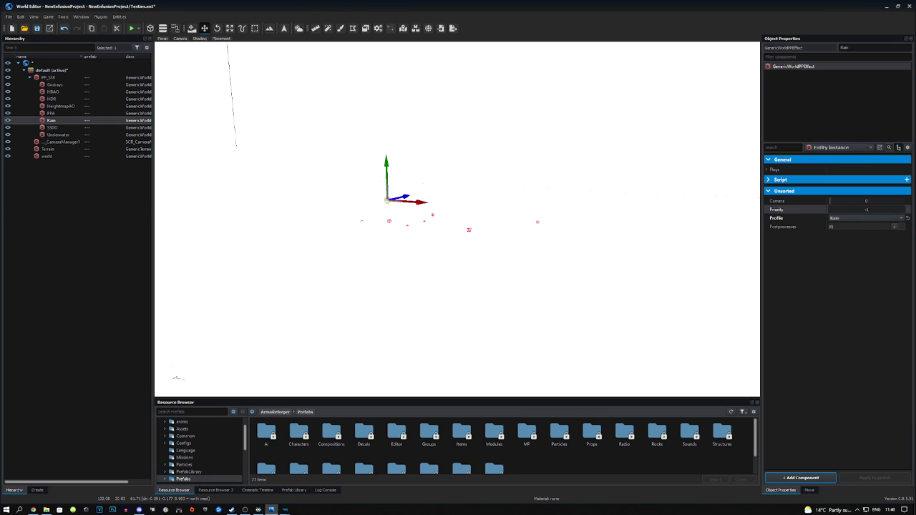
pyautogui.click(851, 210)
pyautogui.moveTo(851, 209); pyautogui.dragTo(863, 209)
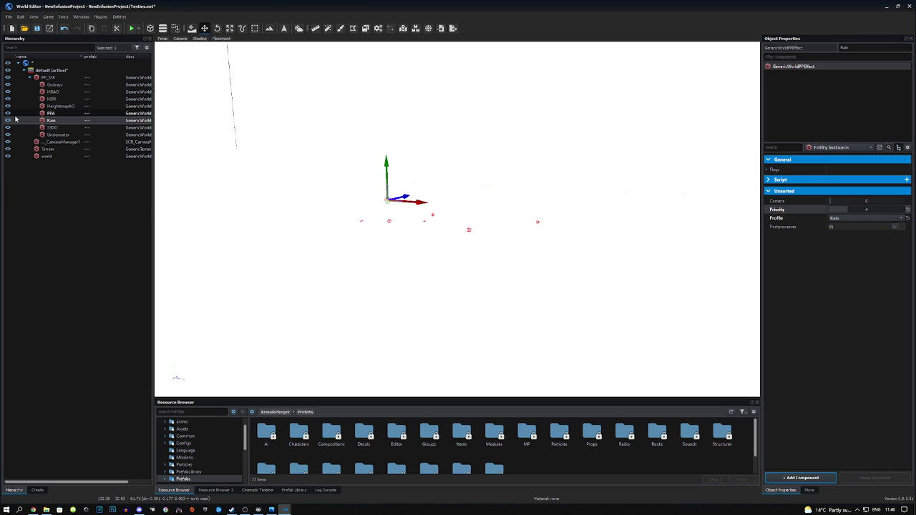
pyautogui.hotkey('ctrl', 's')
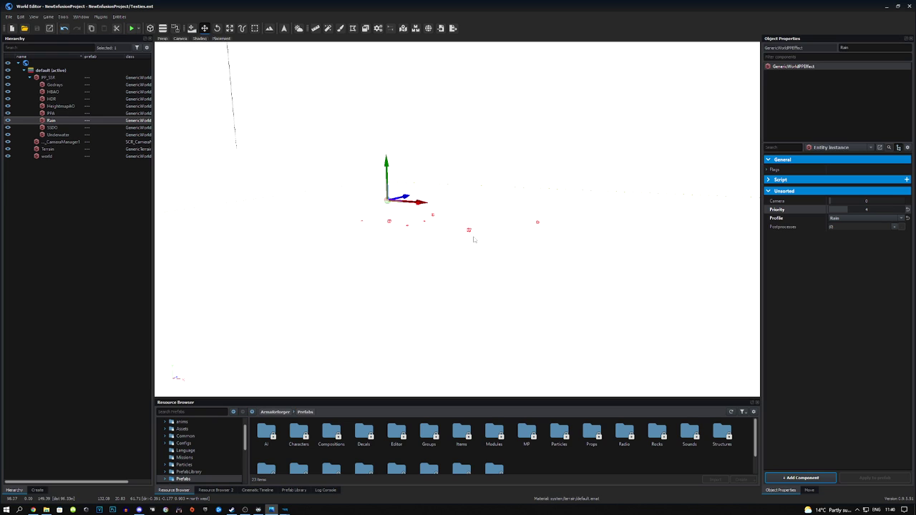
# - Set the priority of SSDO to 14 and of Underwater to 3, and save the world
pyautogui.click(54, 127)
pyautogui.moveTo(841, 210); pyautogui.dragTo(907, 209)
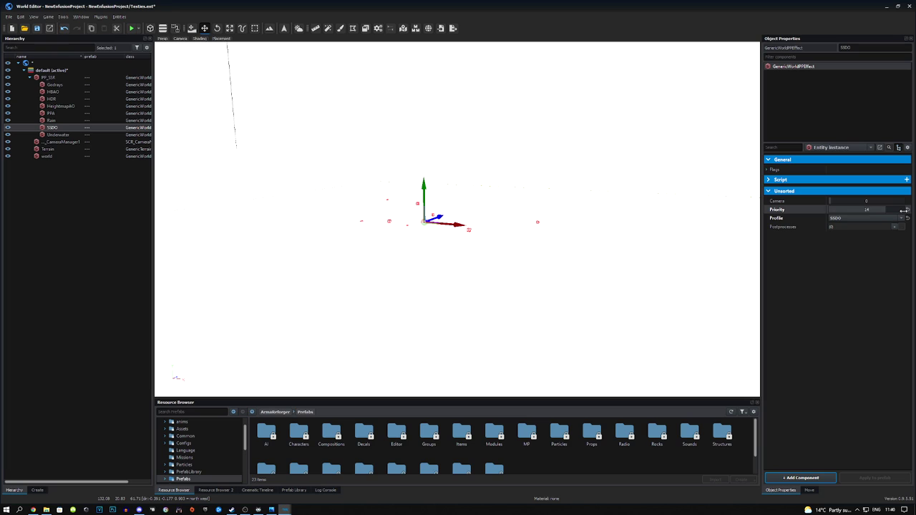
pyautogui.click(72, 134)
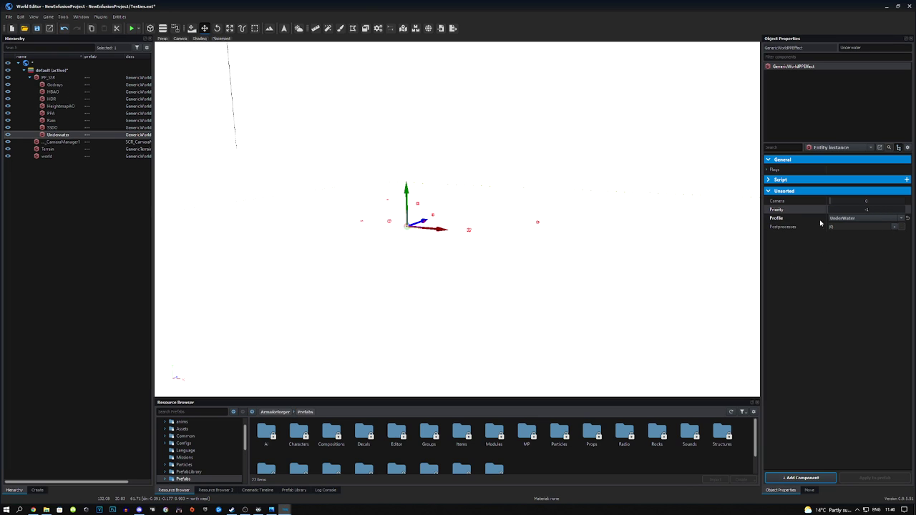
pyautogui.moveTo(834, 208); pyautogui.dragTo(856, 208)
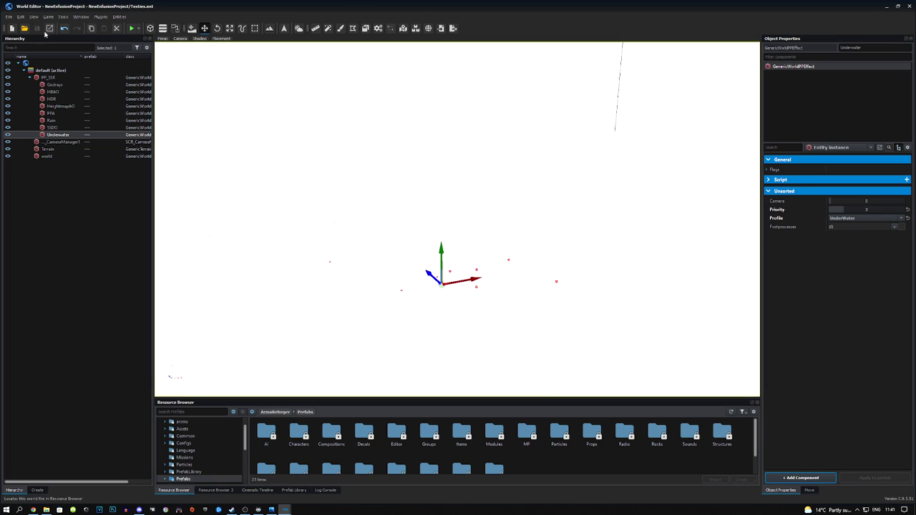
pyautogui.click(38, 29)
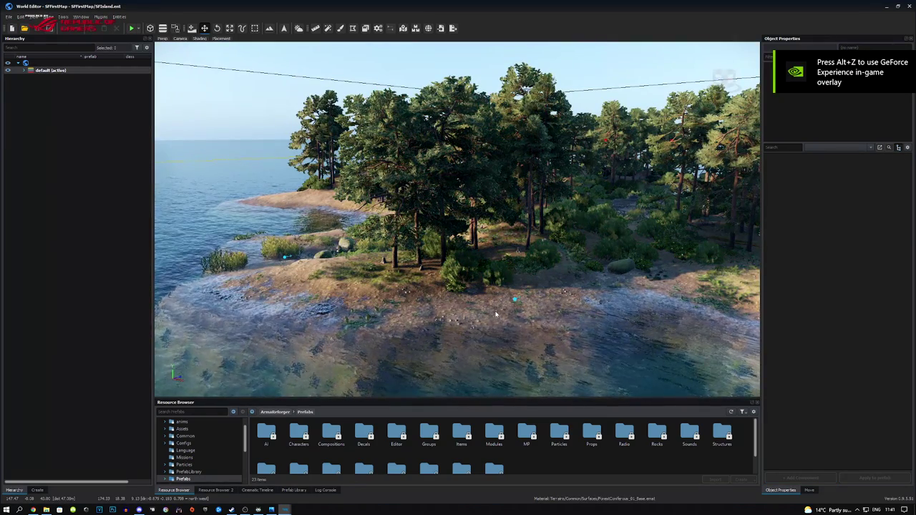
# - Examine the world light, environment probe and faction manager entities in the default layer of the SFIsland world
pyautogui.click(31, 70)
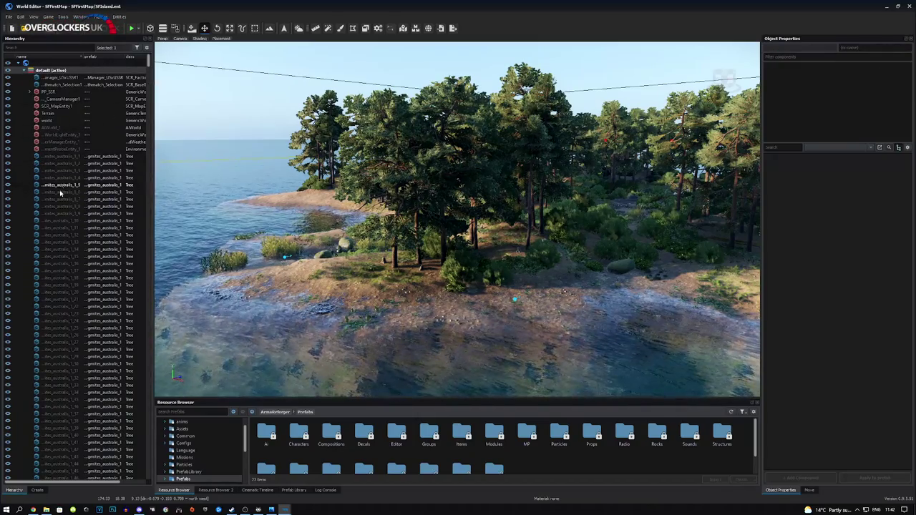
pyautogui.click(87, 155)
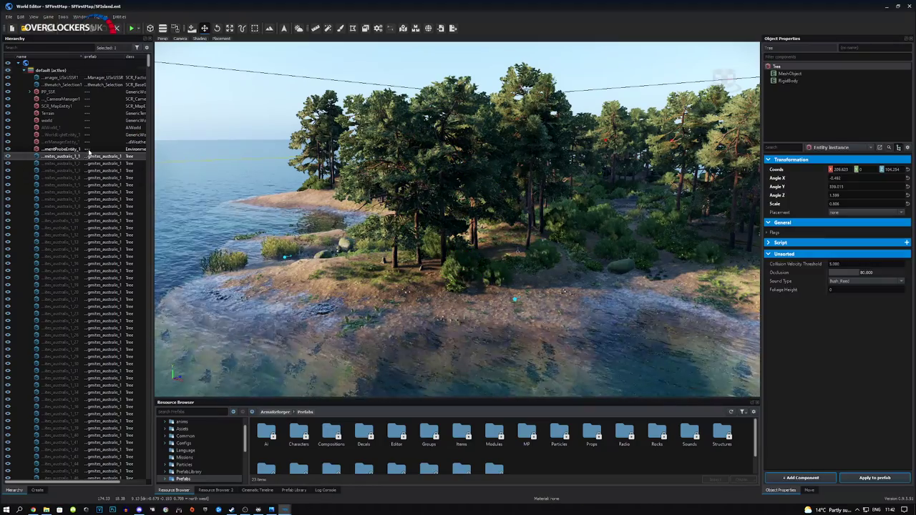
pyautogui.moveTo(141, 59); pyautogui.dragTo(136, 59)
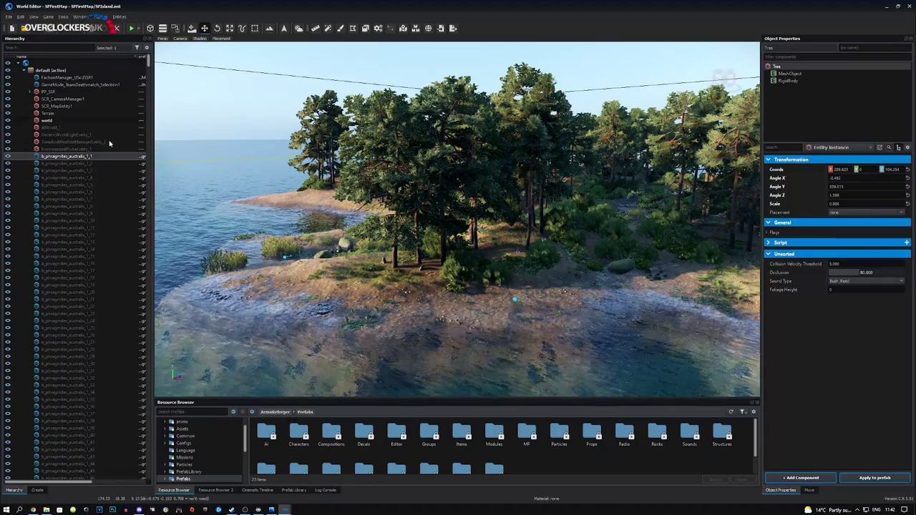
pyautogui.click(81, 135)
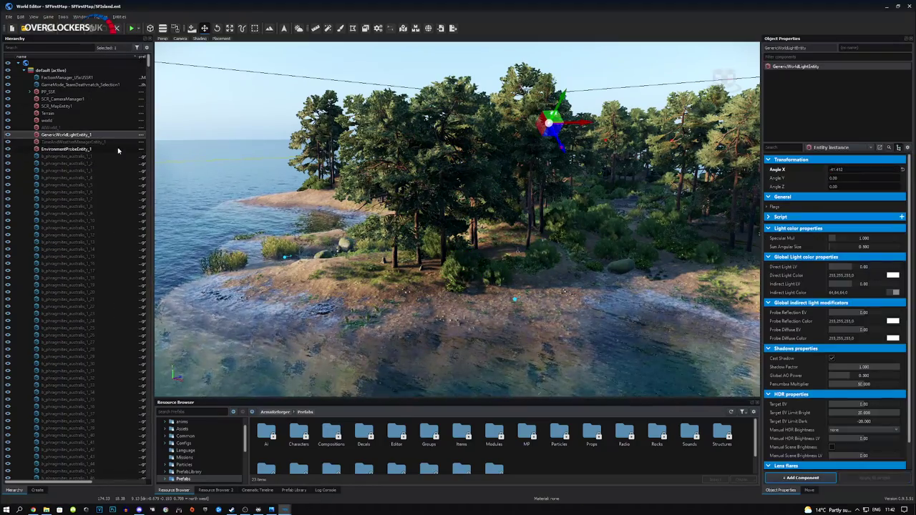
pyautogui.click(72, 149)
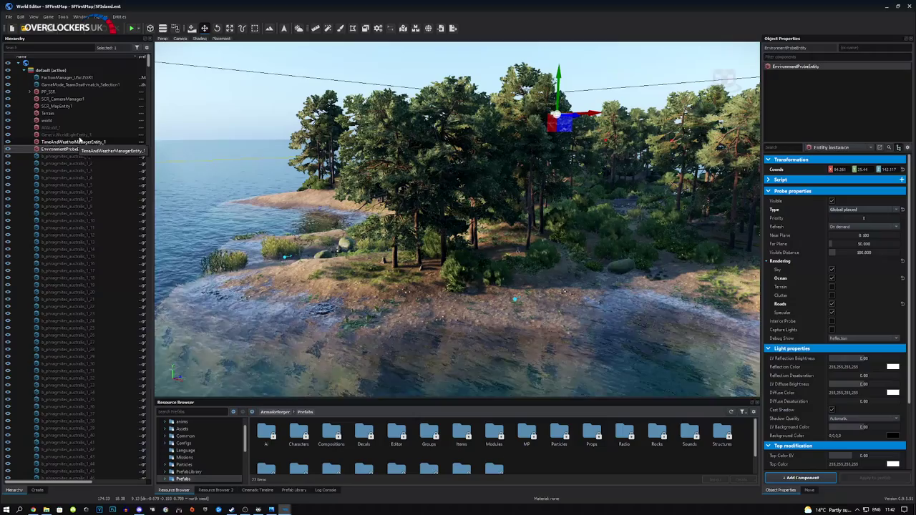
pyautogui.click(71, 78)
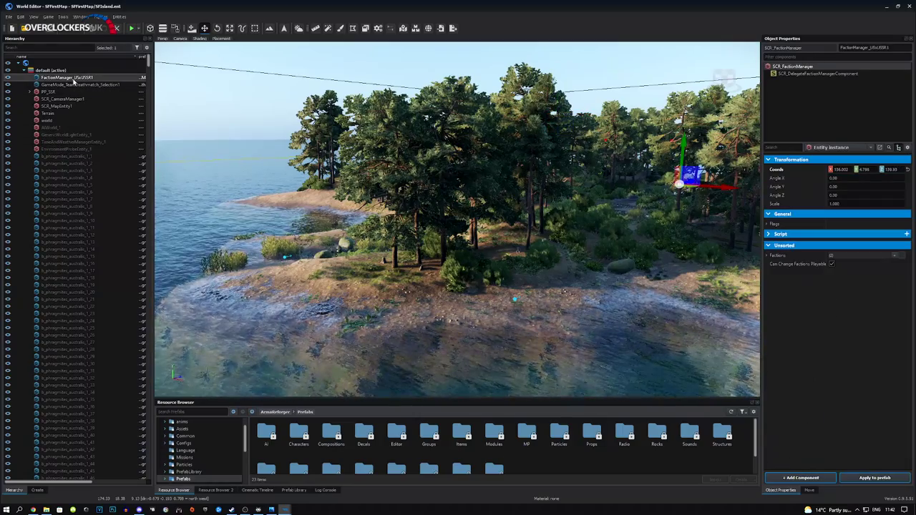
# - Inspect the island's shoreline, trees and forest floor up close, and its whole layout from above
pyautogui.press('w')
pyautogui.moveTo(422, 306); pyautogui.dragTo(494, 358, button='right')
pyautogui.press('d')
pyautogui.press('w')
pyautogui.press('a')
pyautogui.press('w')
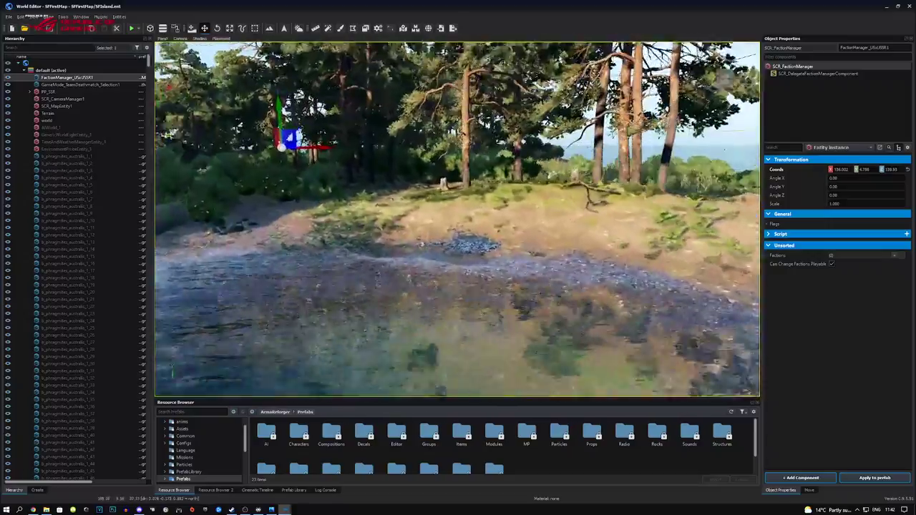
pyautogui.press('w')
pyautogui.moveTo(458, 308); pyautogui.dragTo(404, 247, button='right')
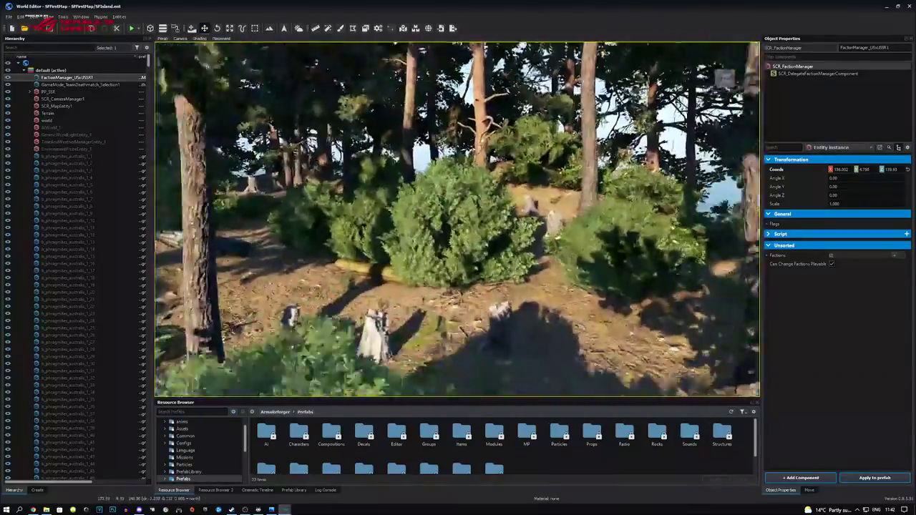
pyautogui.moveTo(458, 219); pyautogui.dragTo(343, 193, button='right')
pyautogui.press('w')
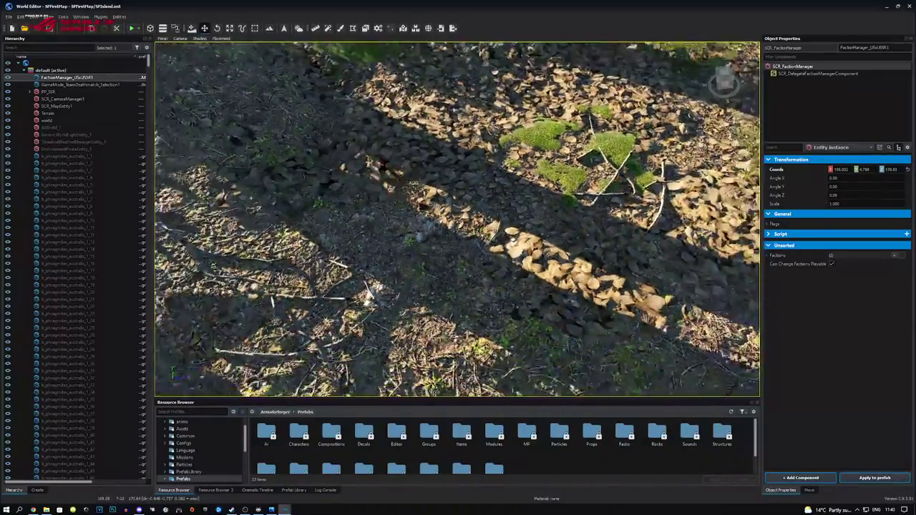
pyautogui.press('w')
pyautogui.moveTo(457, 219); pyautogui.dragTo(454, 249, button='right')
pyautogui.press('w')
pyautogui.press('w')
pyautogui.press('s')
pyautogui.press('s')
pyautogui.press('s')
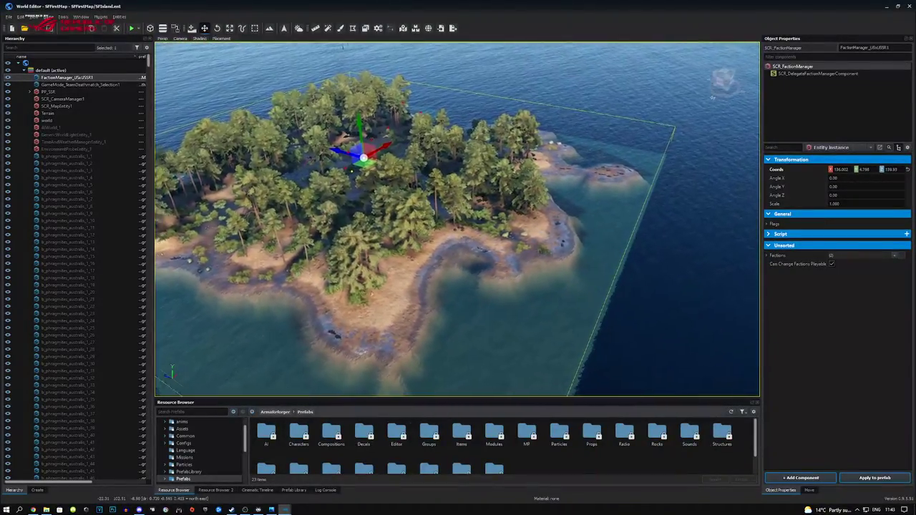
pyautogui.moveTo(401, 232); pyautogui.dragTo(287, 229, button='right')
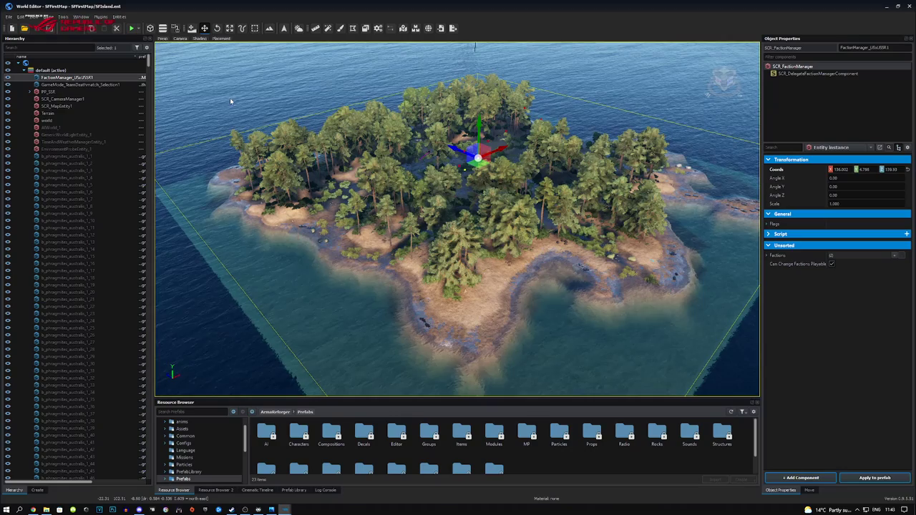
# - Test-play the island from the camera position, and restart game mode with Play from camera position turned off
pyautogui.press('F5')
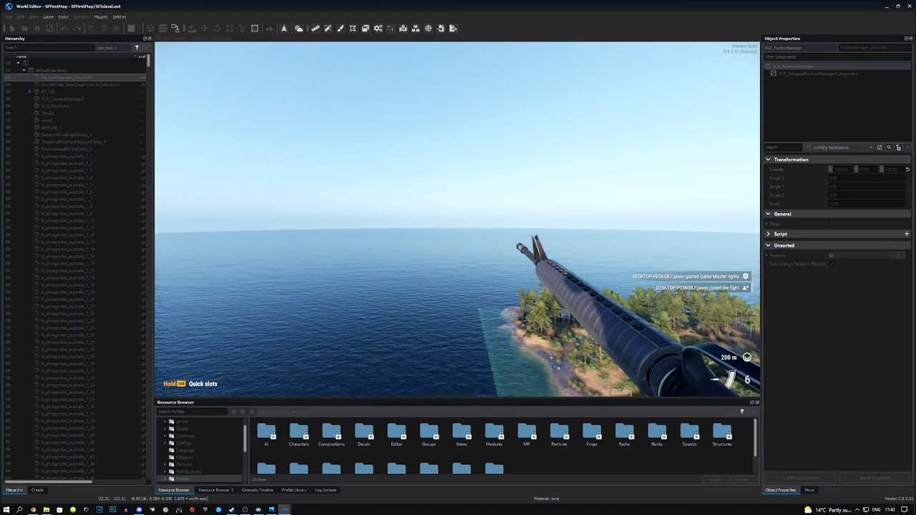
pyautogui.press('Escape')
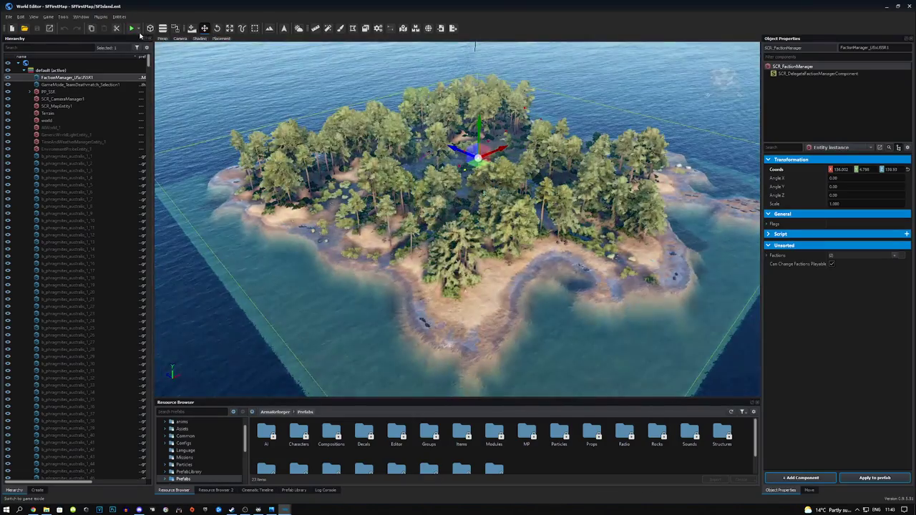
pyautogui.click(138, 28)
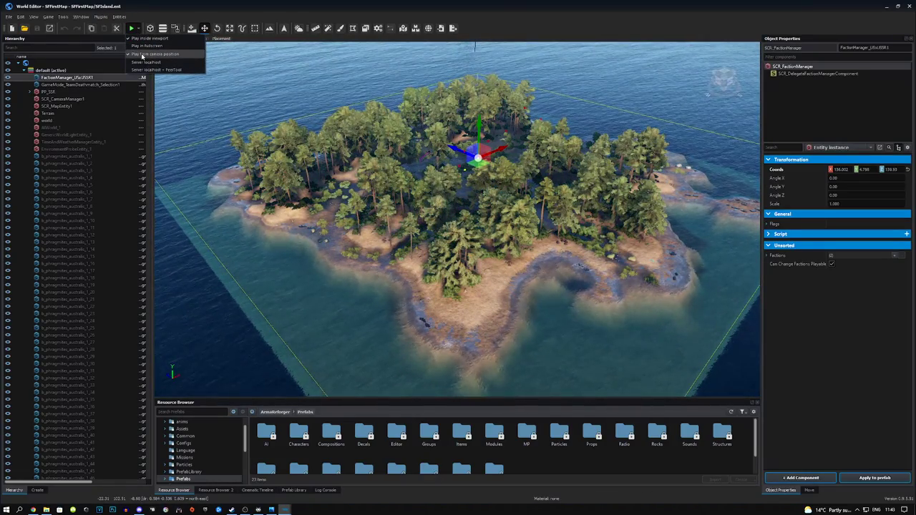
pyautogui.click(143, 54)
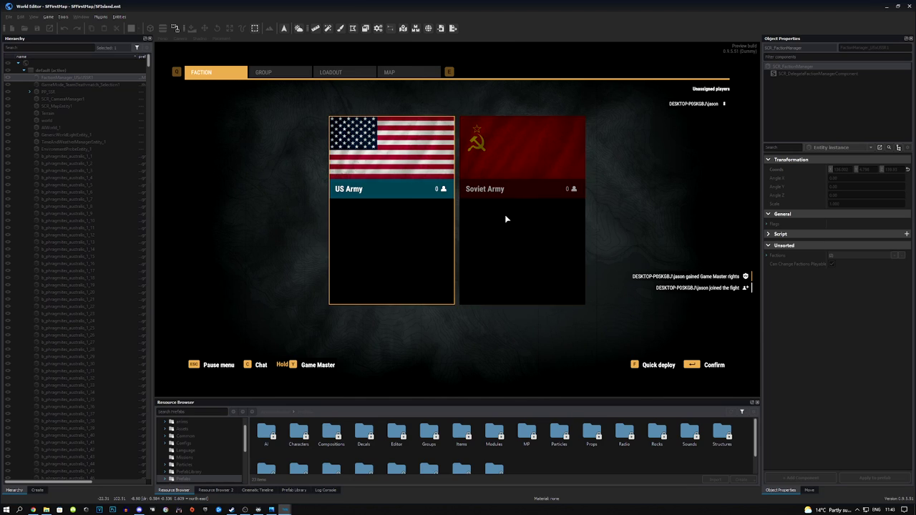
# - Join the US Army, continue through the group and loadout, survey the island map, and deploy at a US Point
pyautogui.doubleClick(372, 216)
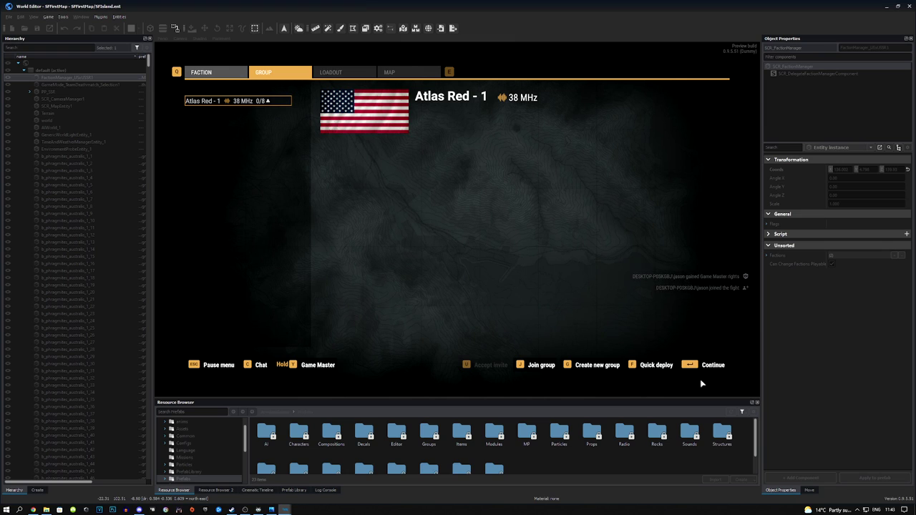
pyautogui.click(713, 365)
pyautogui.doubleClick(321, 234)
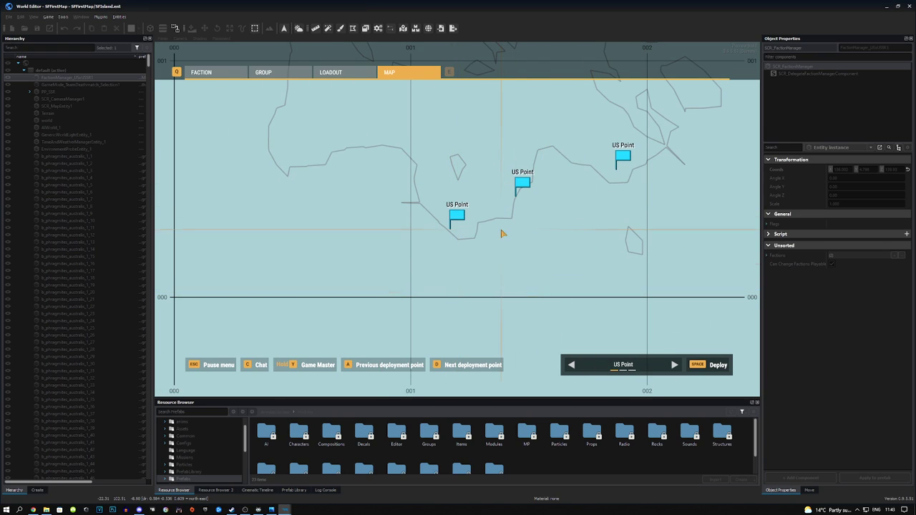
pyautogui.moveTo(556, 156); pyautogui.dragTo(520, 320)
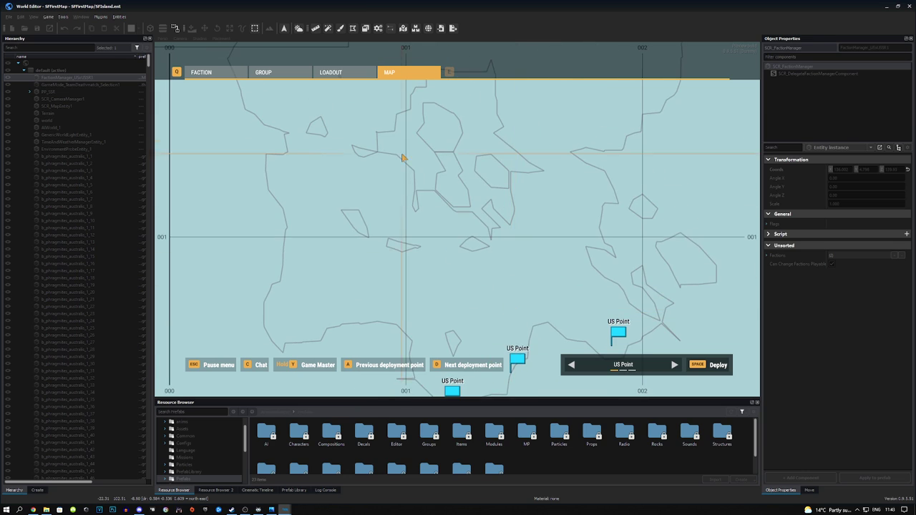
pyautogui.moveTo(403, 158); pyautogui.dragTo(397, 276)
pyautogui.moveTo(501, 261); pyautogui.dragTo(462, 99)
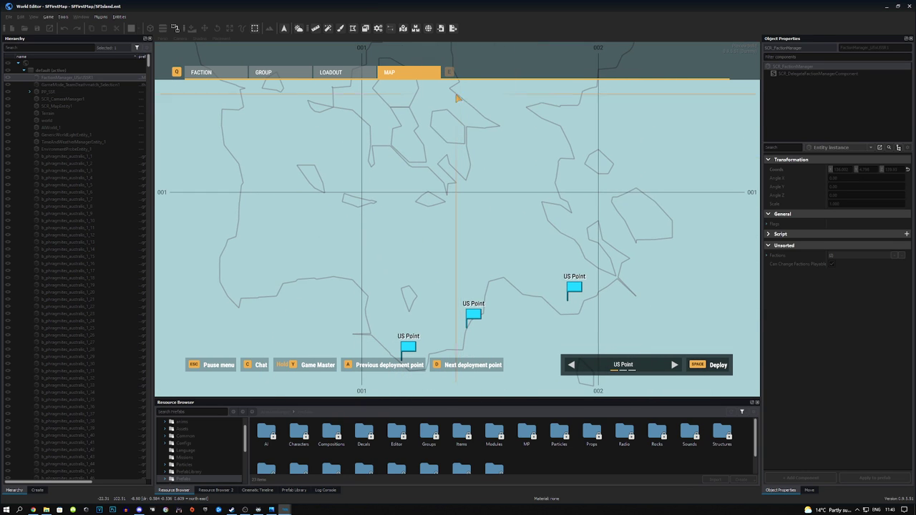
pyautogui.click(718, 367)
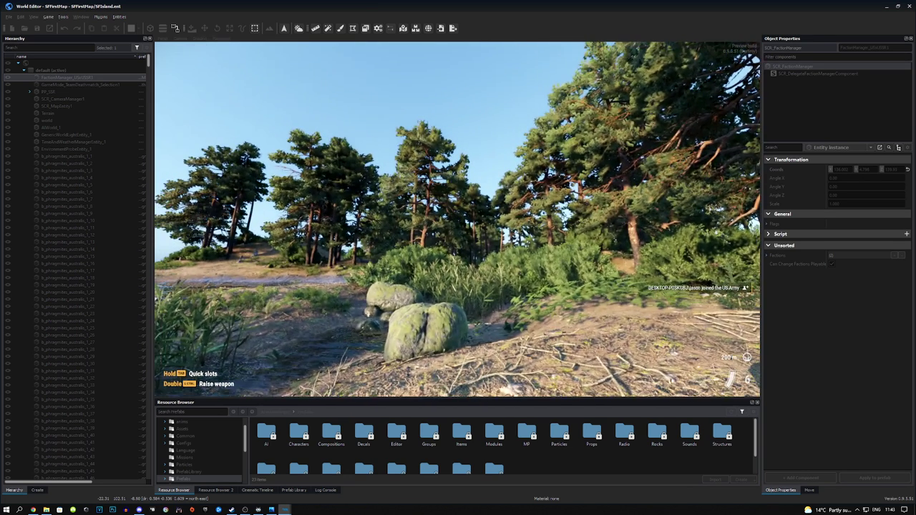
# - Play-test the island's forest on foot with the rifle raised, aiming, firing and walking up to the sandbag wall
pyautogui.press('ctrl')
pyautogui.press('ctrl')
pyautogui.press('w')
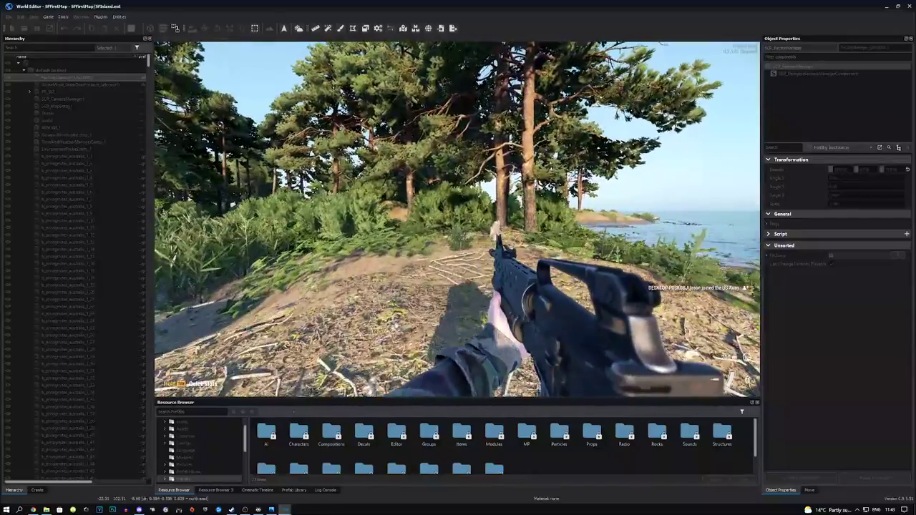
pyautogui.press('w')
pyautogui.press('ctrl')
pyautogui.press('ctrl')
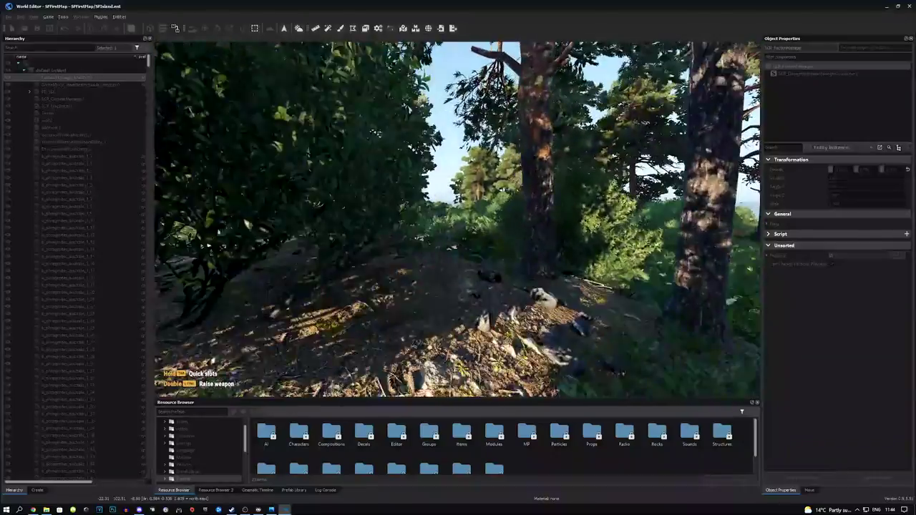
pyautogui.rightClick(458, 219)
pyautogui.click(458, 219)
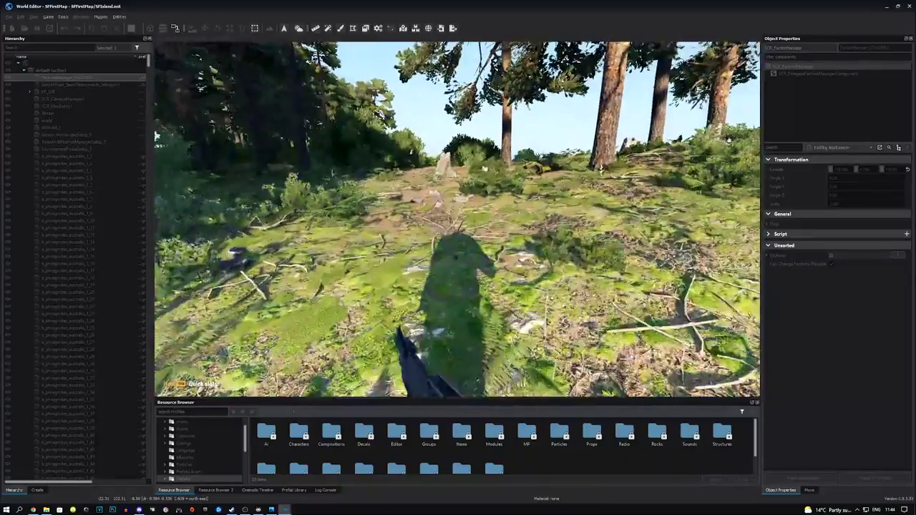
pyautogui.press('w')
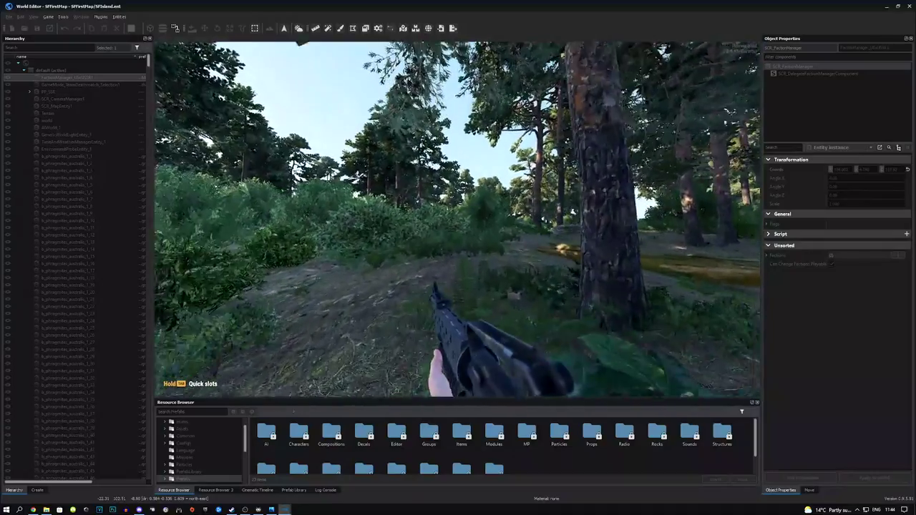
pyautogui.press('w')
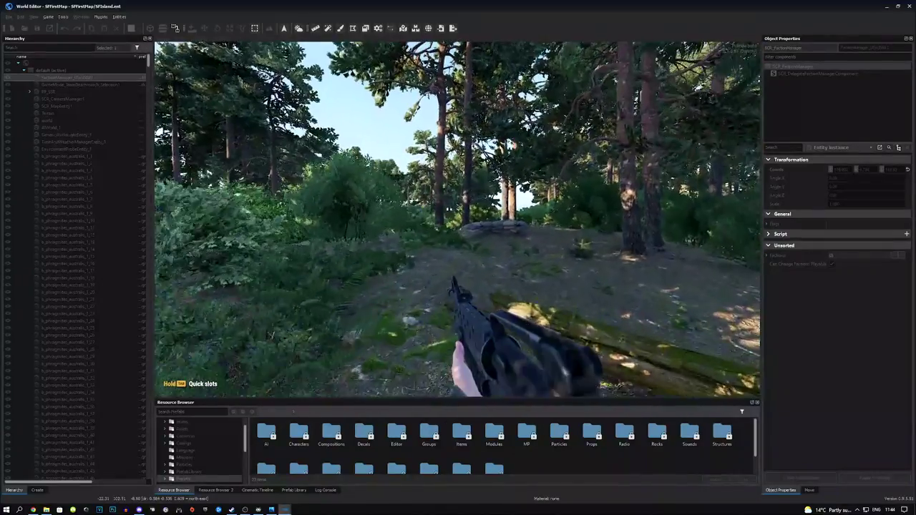
pyautogui.press('w')
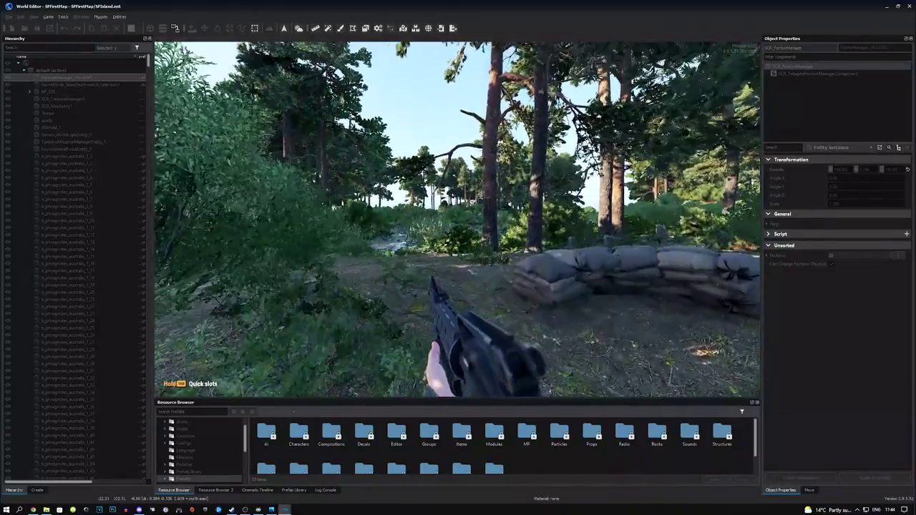
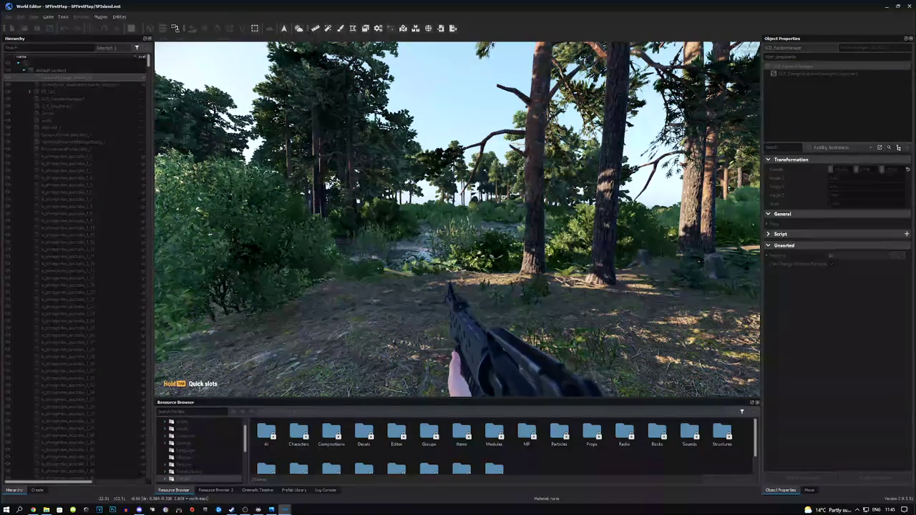
# - Walk from the sandbag clearing through the reeds and shallow streams to inspect the island's wetland in game mode
pyautogui.press('w')
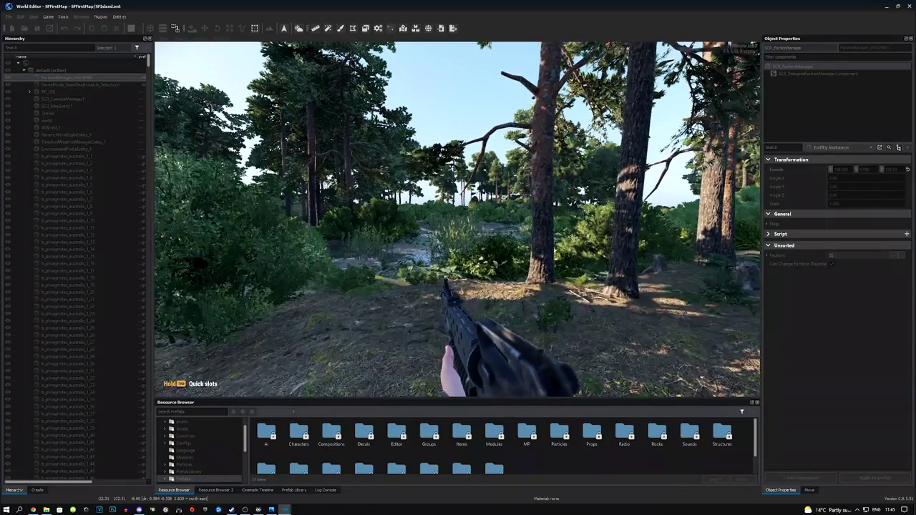
pyautogui.press('w')
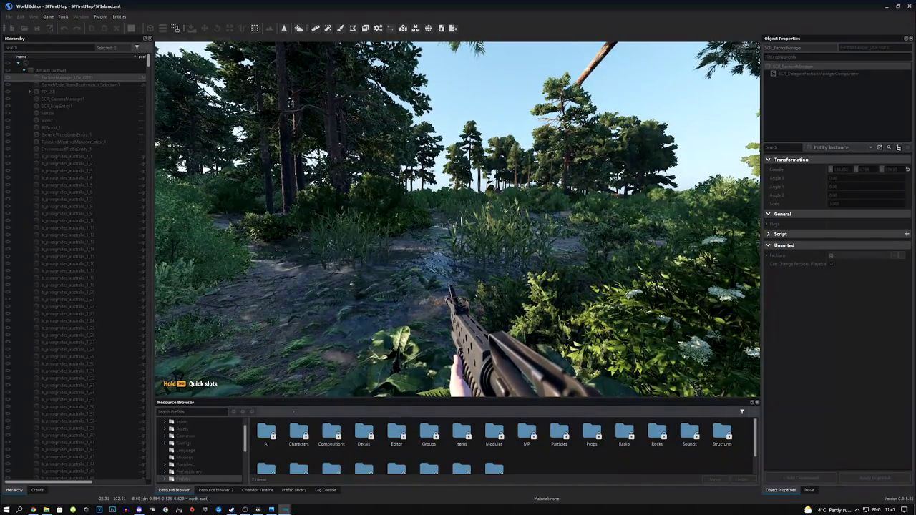
pyautogui.press('w')
pyautogui.press('w')
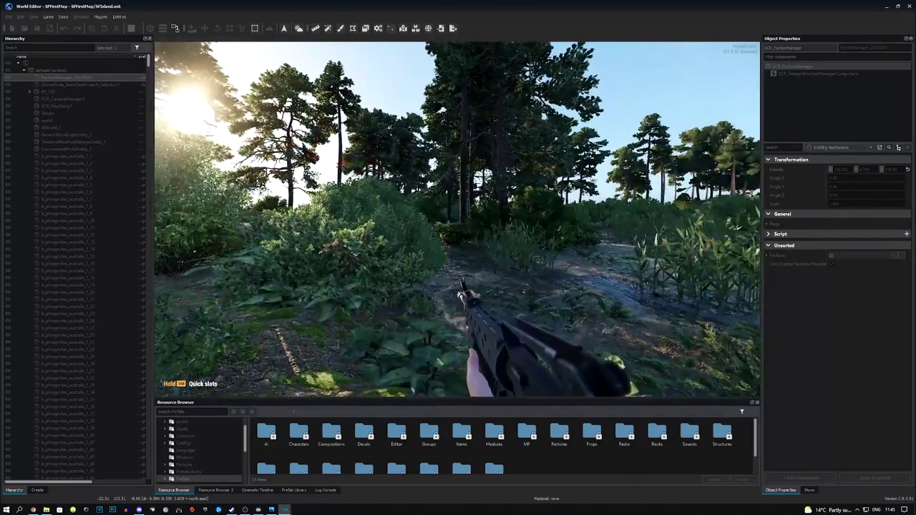
pyautogui.press('w')
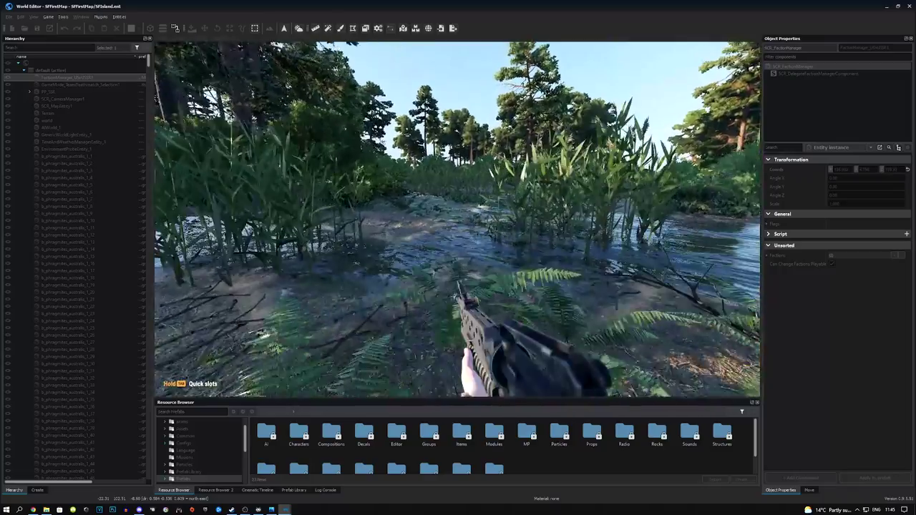
pyautogui.press('w')
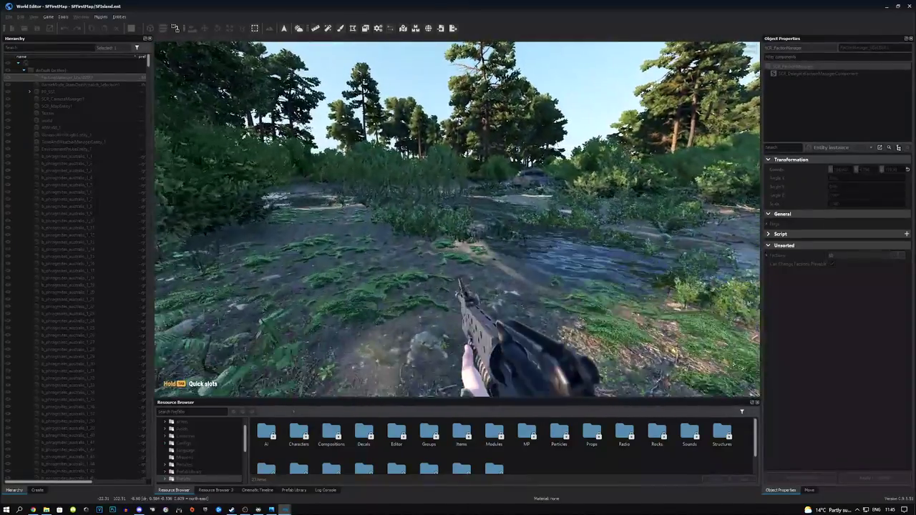
pyautogui.press('w')
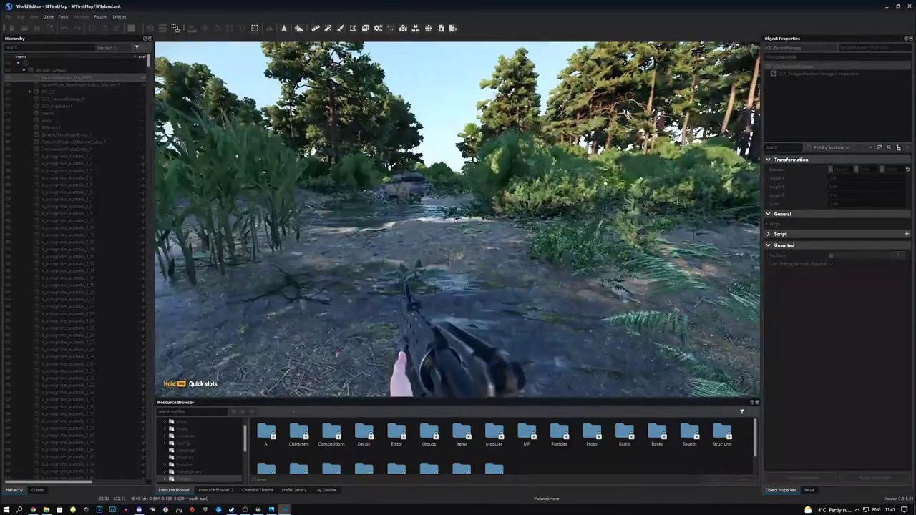
pyautogui.press('w')
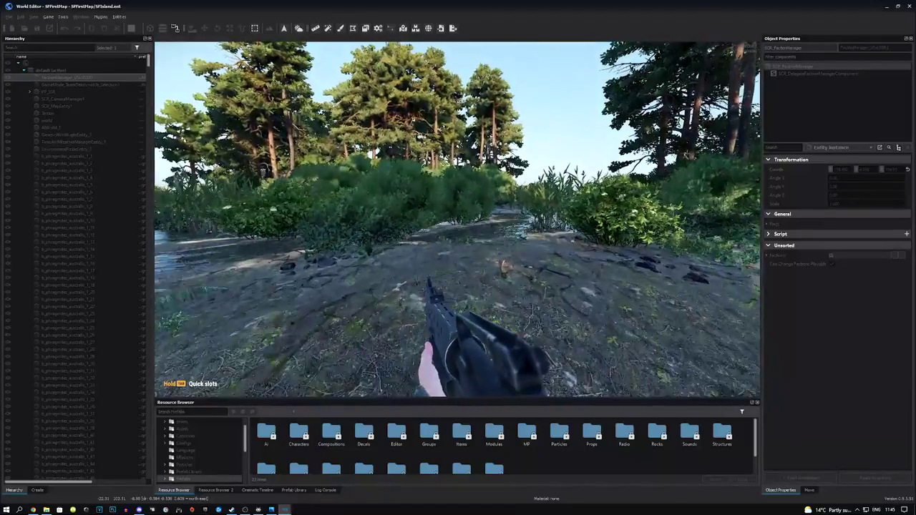
# - Leave game mode and toggle the visibility of the generic world light and the time and weather manager entities
pyautogui.press('Escape')
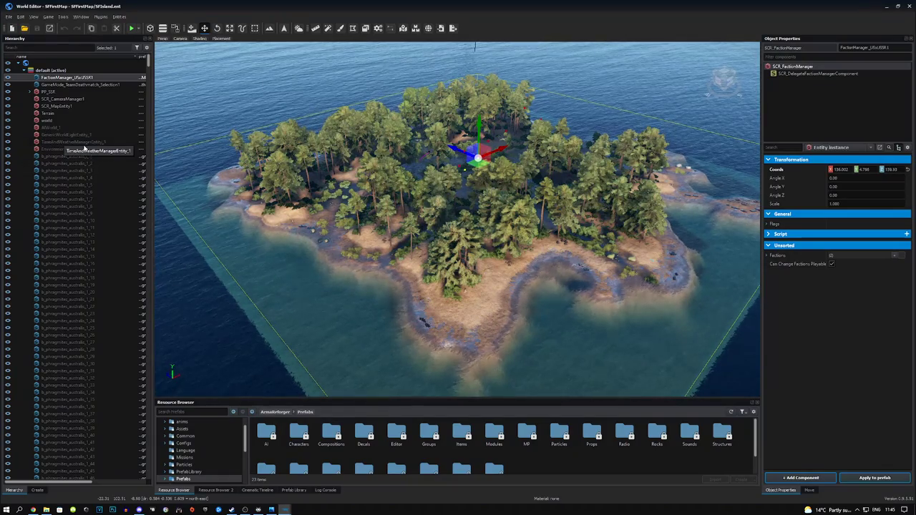
pyautogui.click(8, 134)
pyautogui.click(8, 142)
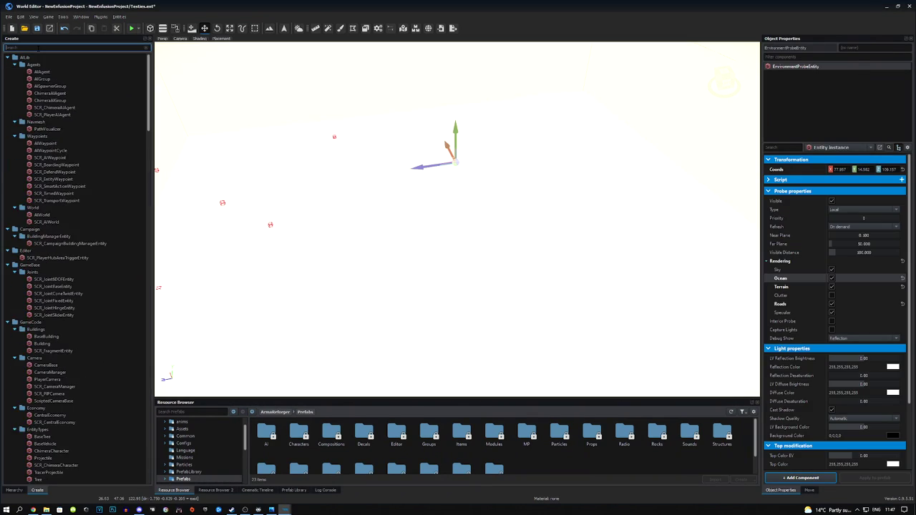
# - Find GenericWorldLightEntity among the creatable entities with the search "worldl" and place one in the terrain world
pyautogui.write('worldl')
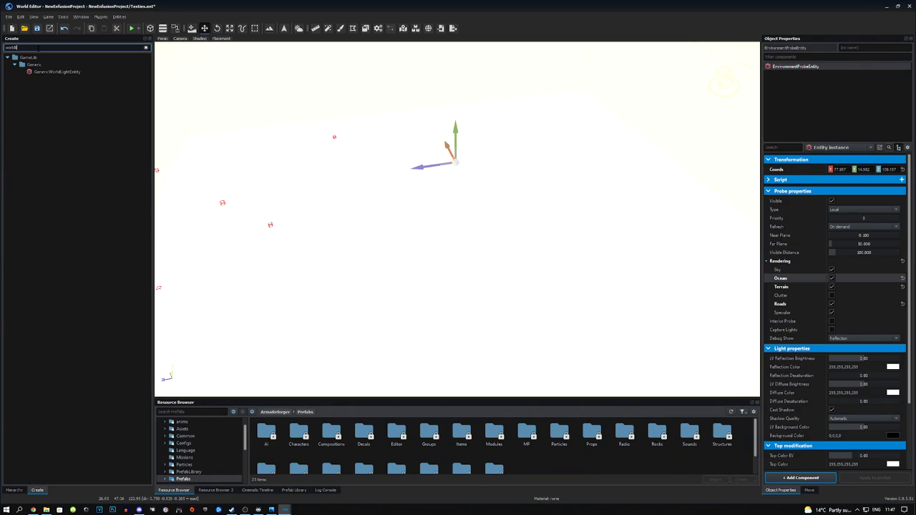
pyautogui.moveTo(62, 72); pyautogui.dragTo(459, 173)
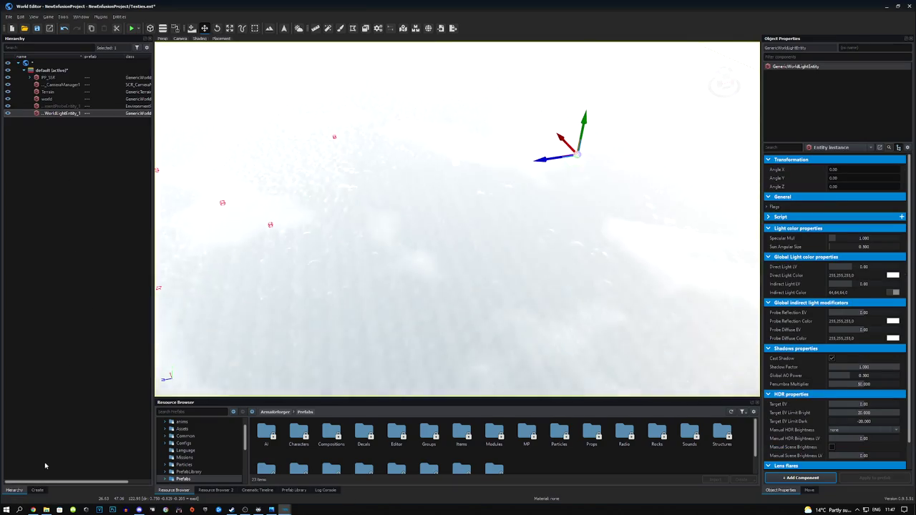
pyautogui.click(38, 490)
# - Examine how the new world light affects the terrain, the surrounding ocean and the terrain's corner from several angles
pyautogui.moveTo(429, 237); pyautogui.dragTo(475, 206, button='right')
pyautogui.press('a')
pyautogui.press('d')
pyautogui.moveTo(508, 208); pyautogui.dragTo(511, 145)
pyautogui.moveTo(496, 153); pyautogui.dragTo(401, 162, button='right')
pyautogui.press('a')
pyautogui.moveTo(458, 219); pyautogui.dragTo(365, 199, button='right')
pyautogui.moveTo(458, 219)
pyautogui.mouseDown(button='right')
pyautogui.moveTo(505, 191)
pyautogui.moveTo(573, 190)
pyautogui.moveTo(537, 262)
pyautogui.moveTo(438, 259)
pyautogui.moveTo(448, 242)
pyautogui.moveTo(415, 189)
pyautogui.moveTo(458, 216)
pyautogui.moveTo(460, 194)
pyautogui.moveTo(491, 245)
pyautogui.moveTo(498, 205)
pyautogui.moveTo(549, 205)
pyautogui.moveTo(454, 222)
pyautogui.mouseUp(button='right')
pyautogui.press('w')
pyautogui.press('s')
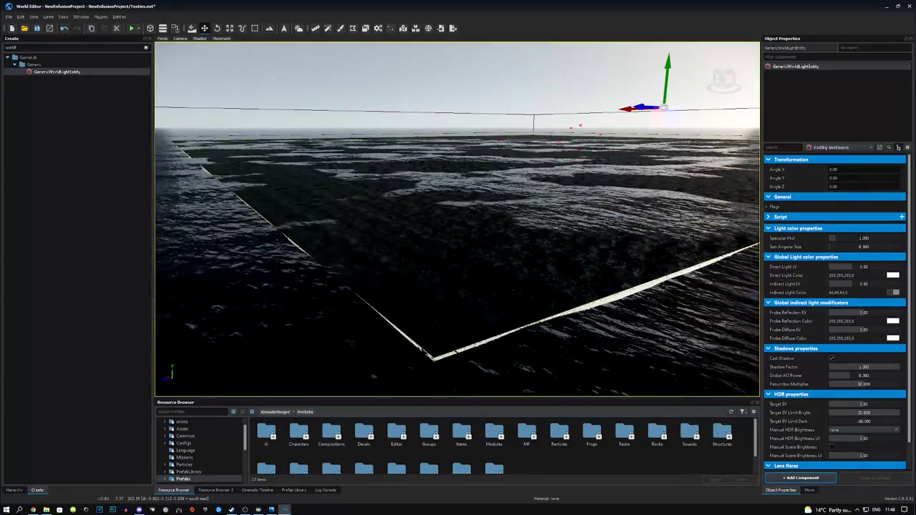
pyautogui.rightClick(477, 262)
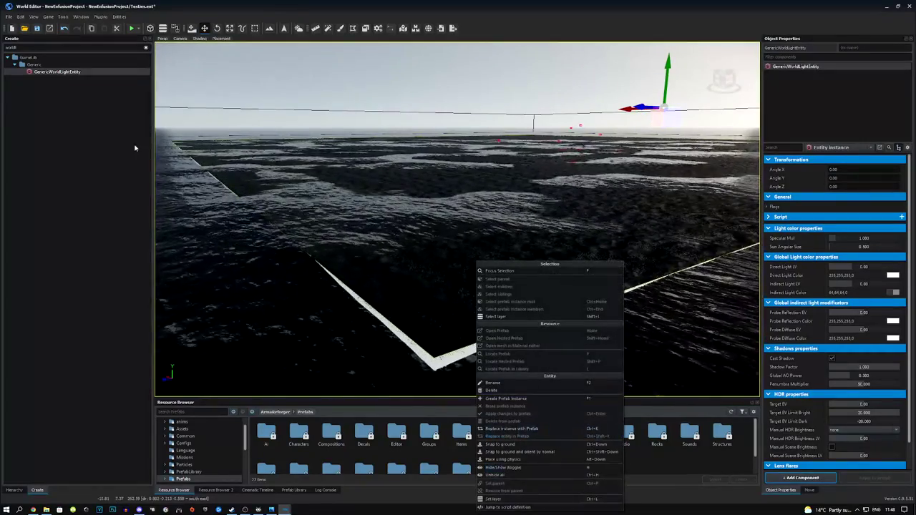
pyautogui.click(474, 209)
pyautogui.moveTo(403, 237); pyautogui.dragTo(289, 264, button='right')
pyautogui.press('w')
pyautogui.press('a')
pyautogui.press('s')
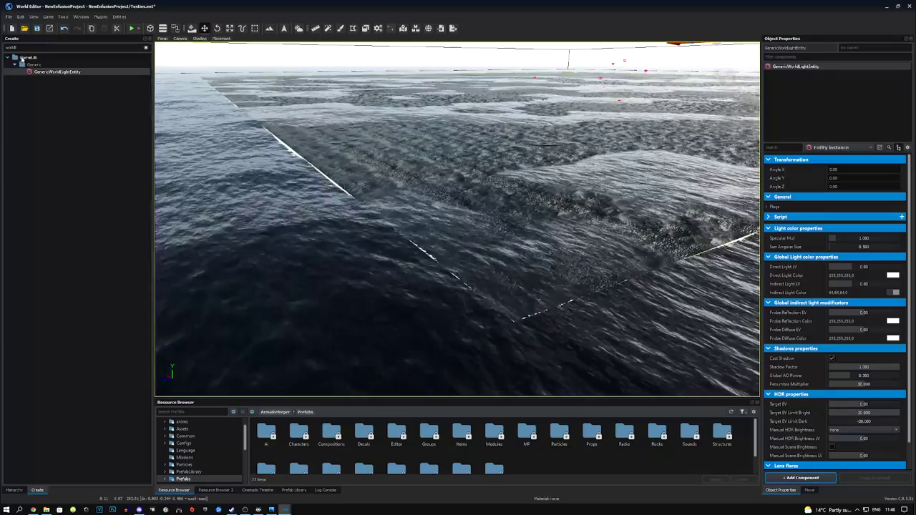
# - Try raising the Terrain entity above the ocean through its Y coordinate, and undo the move
pyautogui.click(17, 491)
pyautogui.click(47, 92)
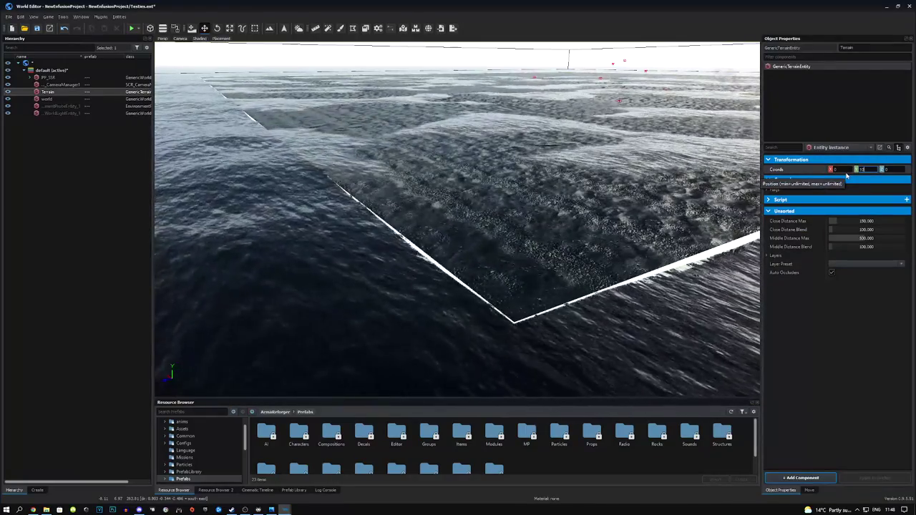
pyautogui.press('Return')
pyautogui.moveTo(401, 175); pyautogui.dragTo(405, 118, button='right')
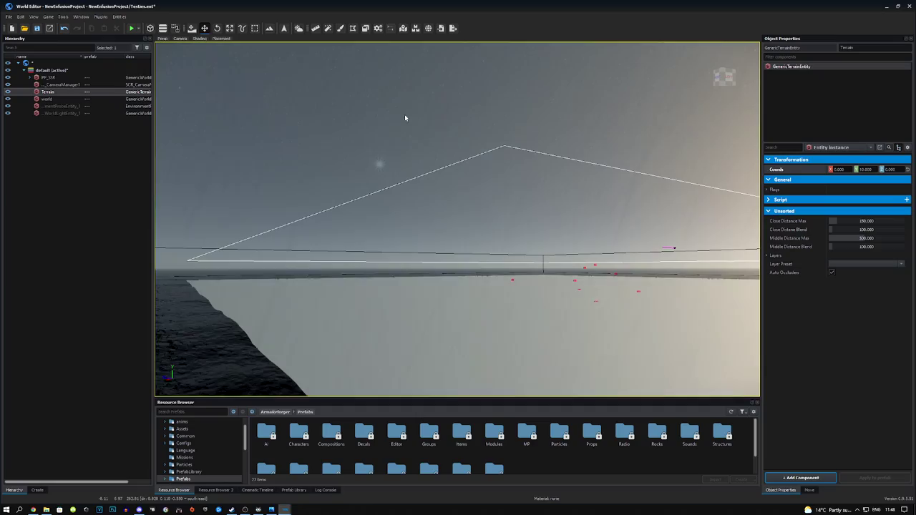
pyautogui.click(63, 28)
pyautogui.moveTo(507, 229); pyautogui.dragTo(502, 263, button='right')
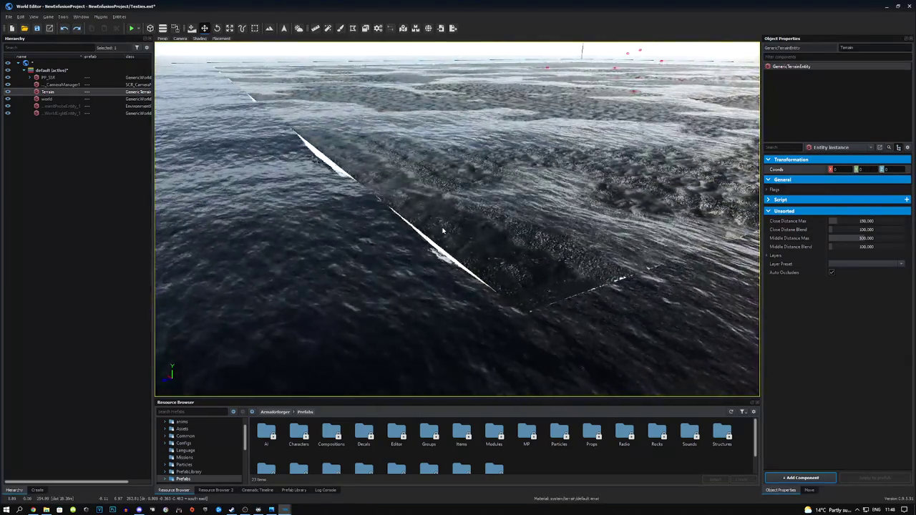
# - Inspect the lit terrain with the world light entity selected, and widen the hierarchy's name column
pyautogui.moveTo(443, 231); pyautogui.dragTo(443, 265, button='right')
pyautogui.press('w')
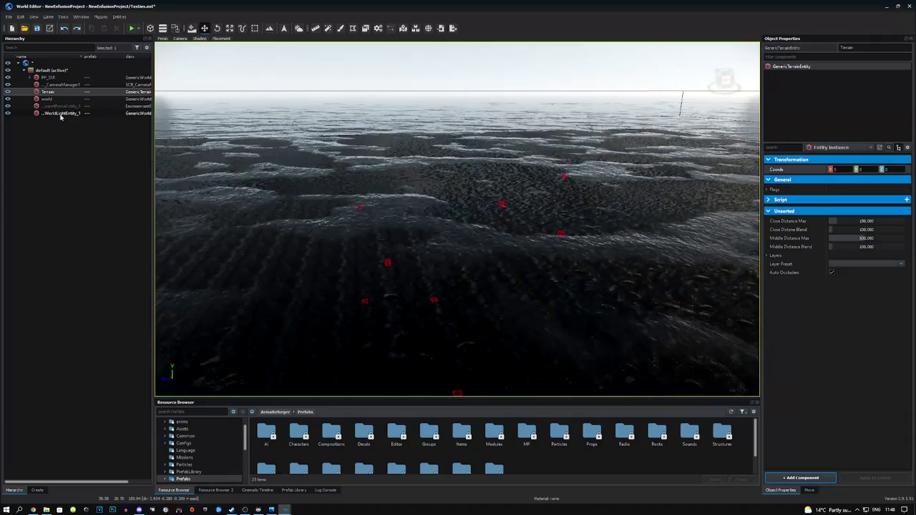
pyautogui.click(61, 113)
pyautogui.moveTo(511, 266); pyautogui.dragTo(607, 169, button='right')
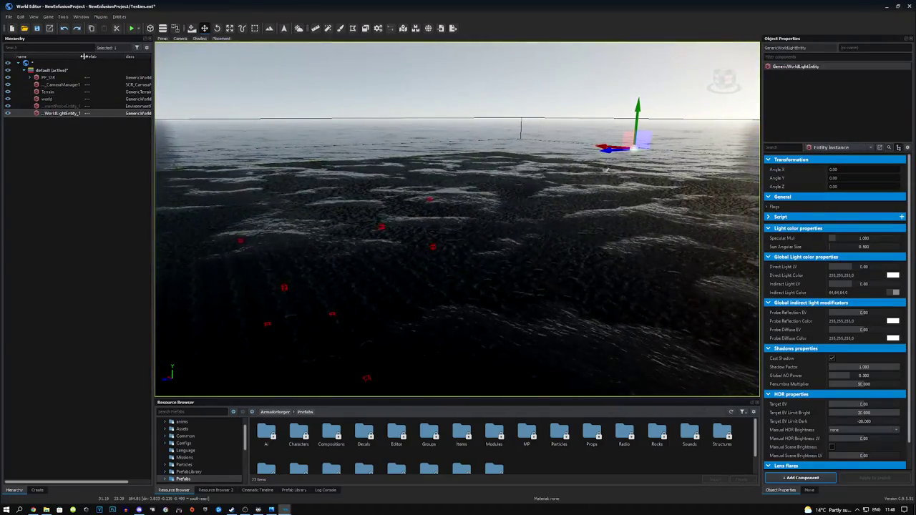
pyautogui.moveTo(84, 56); pyautogui.dragTo(125, 56)
# - Set the environment probe's type to Global placed and check its effect on the terrain and its rendering options
pyautogui.click(65, 106)
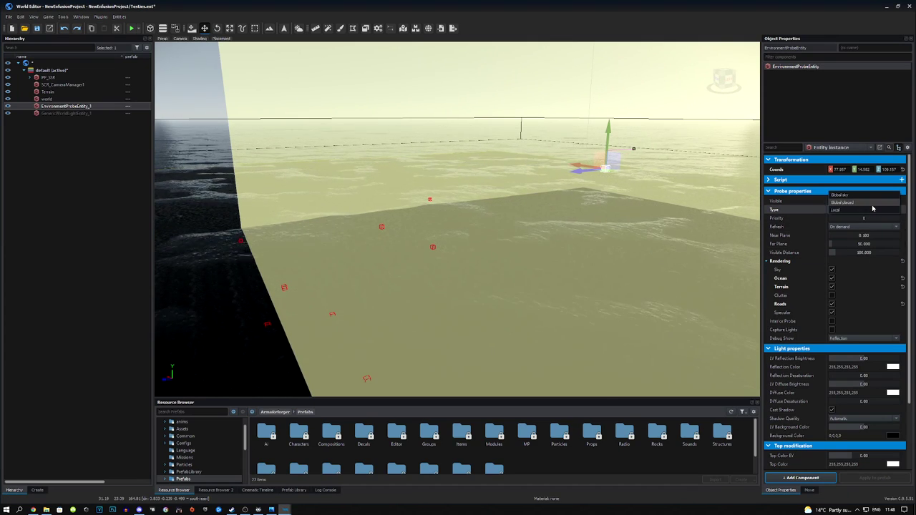
pyautogui.click(865, 204)
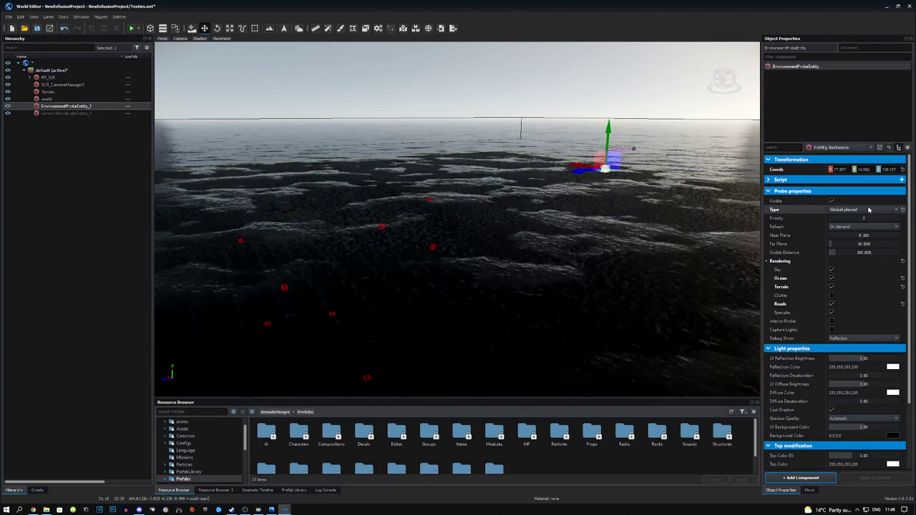
pyautogui.moveTo(538, 221); pyautogui.dragTo(487, 215, button='right')
pyautogui.press('d')
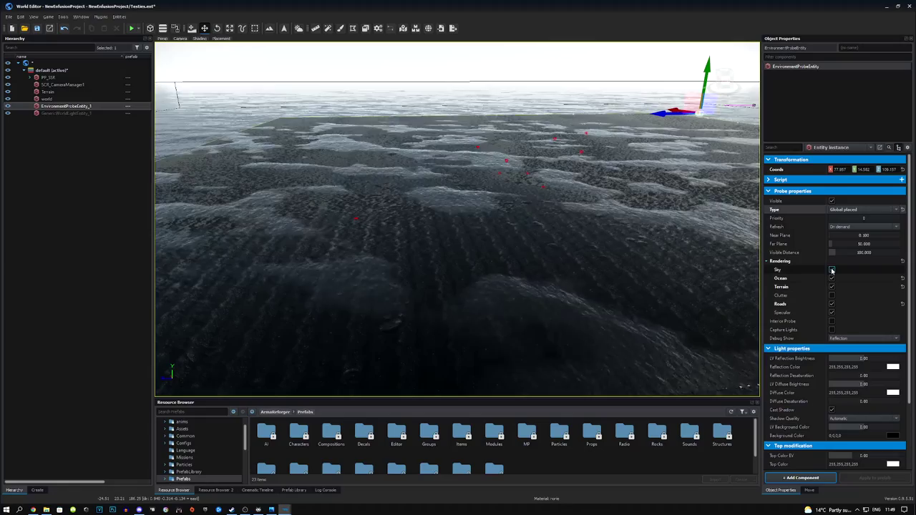
pyautogui.click(832, 286)
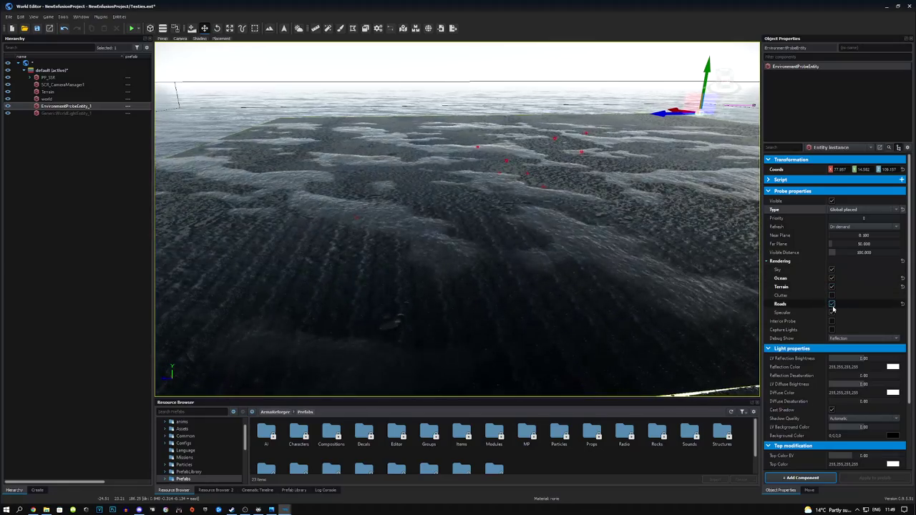
# - Inspect the terrain with the world light entity selected, and review the post-process entities grouped under PP_SSR
pyautogui.moveTo(618, 288); pyautogui.dragTo(294, 188, button='right')
pyautogui.press('a')
pyautogui.click(65, 113)
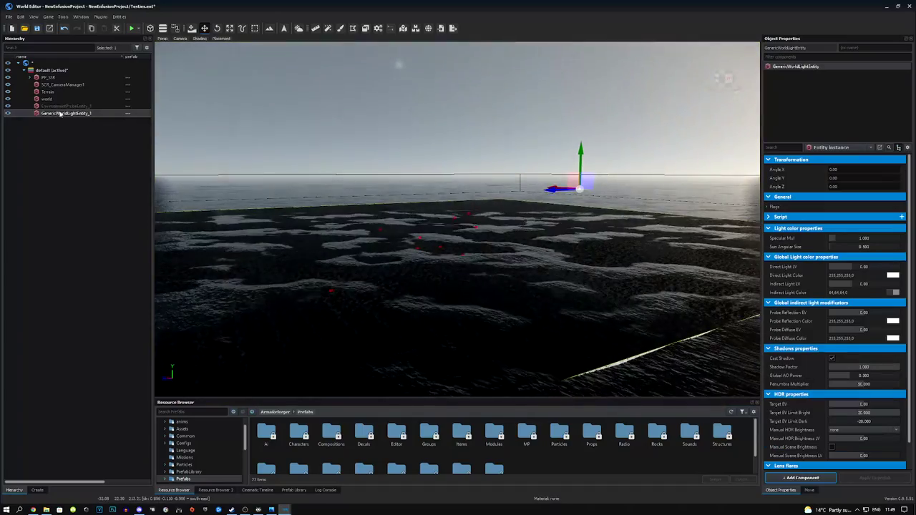
pyautogui.moveTo(648, 212); pyautogui.dragTo(620, 223, button='right')
pyautogui.press('w')
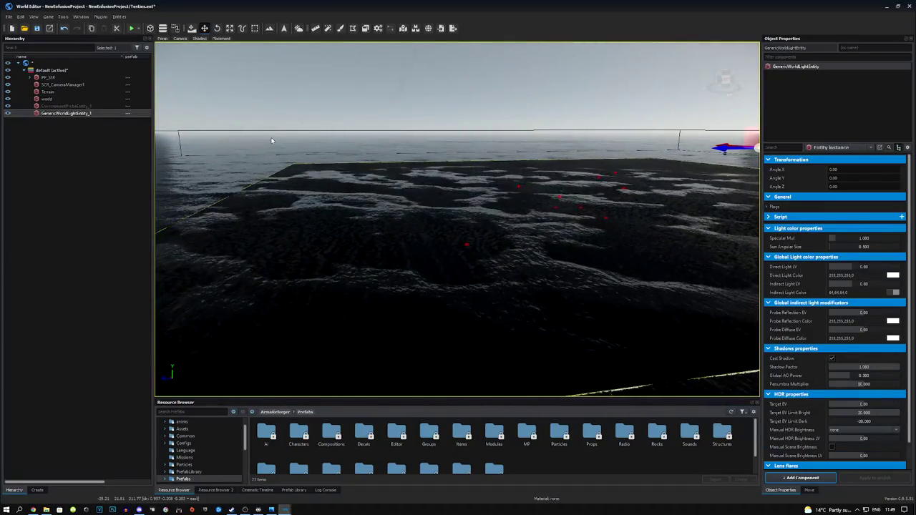
pyautogui.click(31, 78)
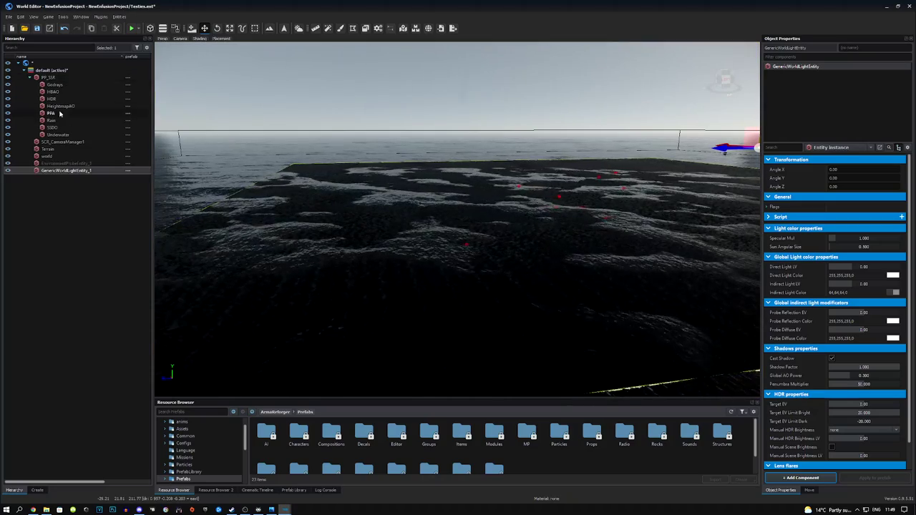
pyautogui.click(32, 77)
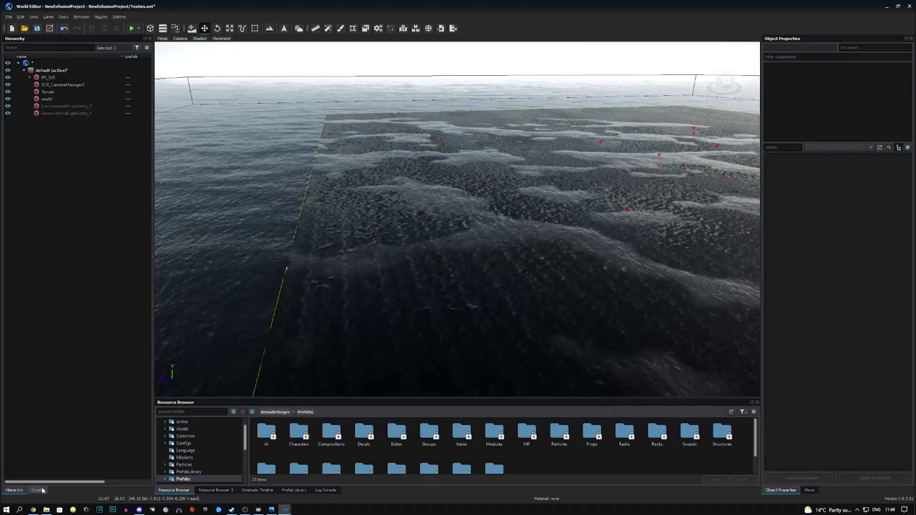
# - Find the time and weather manager by searching the creatable entities for "Time", and place a TimeAndWeatherManagerEntity above the terrain
pyautogui.click(40, 490)
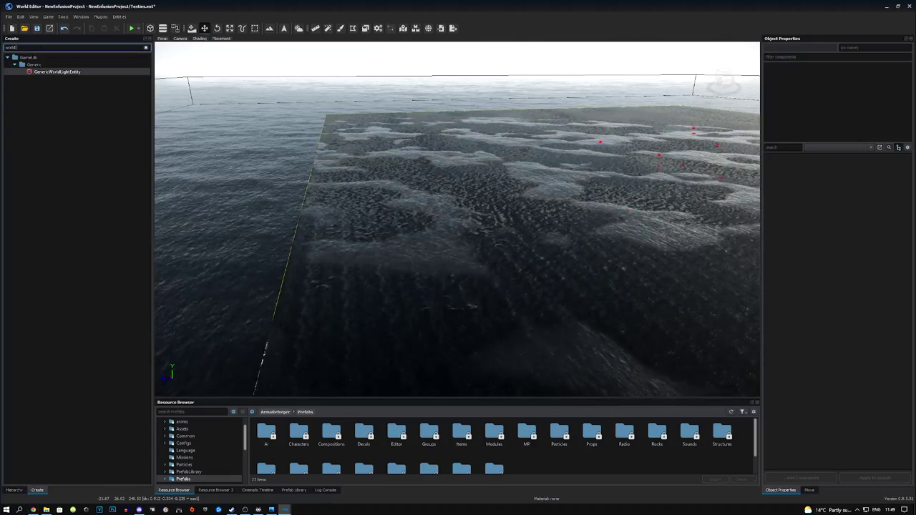
pyautogui.press('BackSpace')
pyautogui.press('BackSpace')
pyautogui.press('BackSpace')
pyautogui.press('BackSpace')
pyautogui.press('BackSpace')
pyautogui.write('Time')
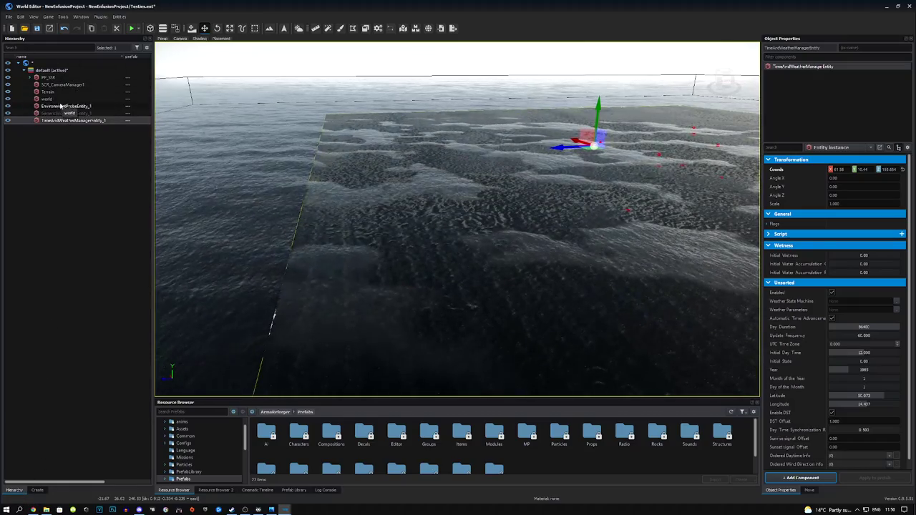
# - Play-test the world from the camera position, checking the sky, sun and terrain and raising the weapon, and return to editing
pyautogui.press('w')
pyautogui.moveTo(501, 215); pyautogui.dragTo(580, 86, button='right')
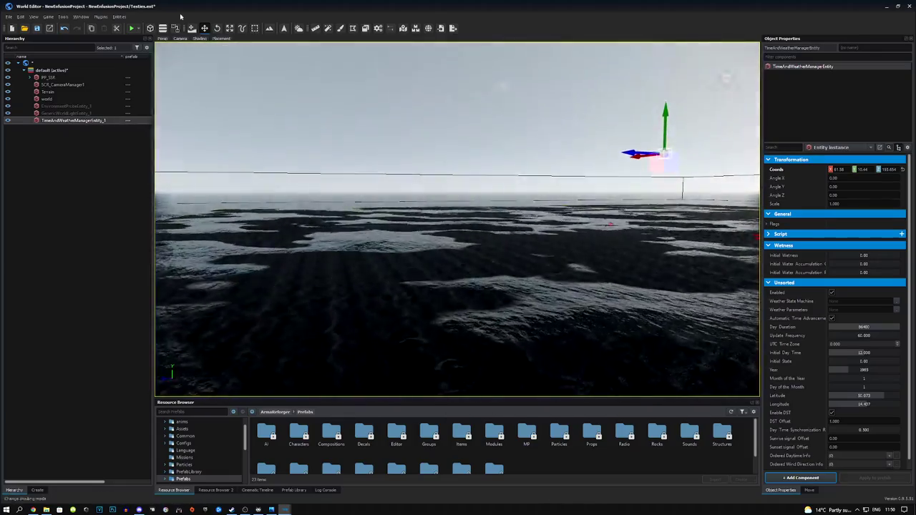
pyautogui.click(132, 28)
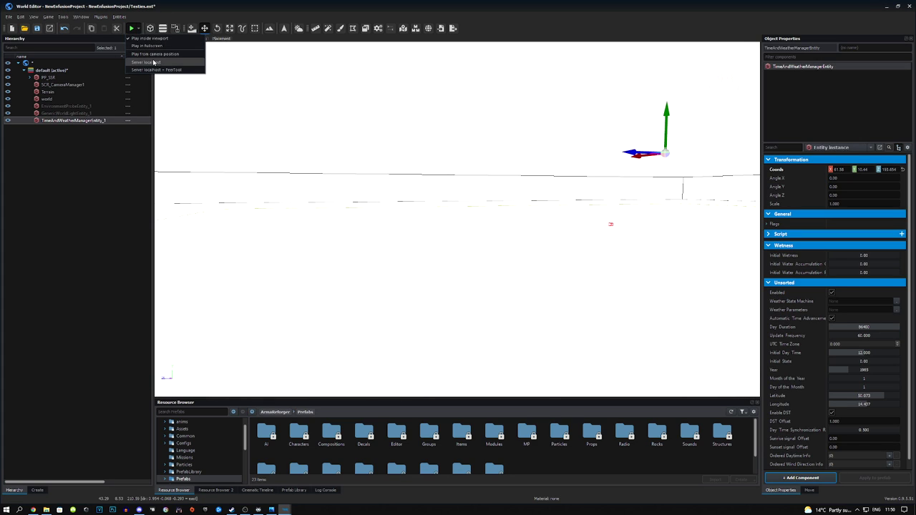
pyautogui.click(151, 55)
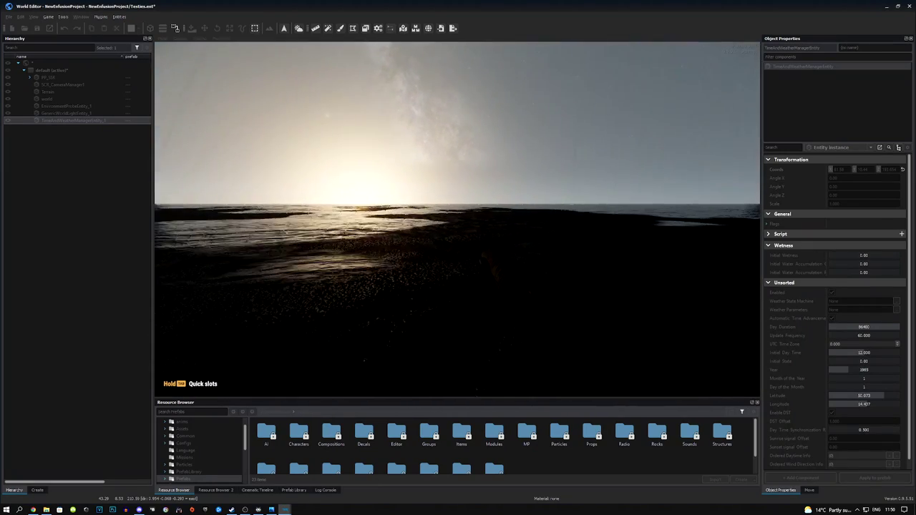
pyautogui.press('w')
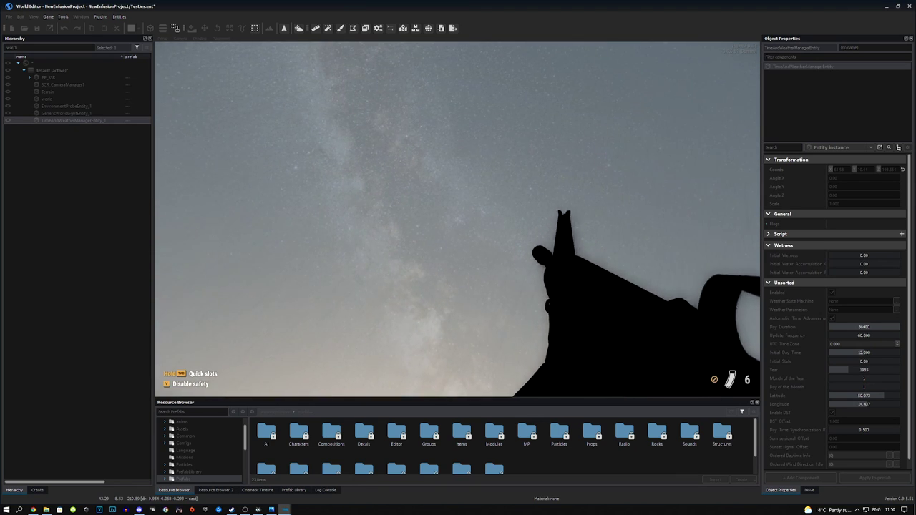
pyautogui.press('ctrl')
pyautogui.press('ctrl')
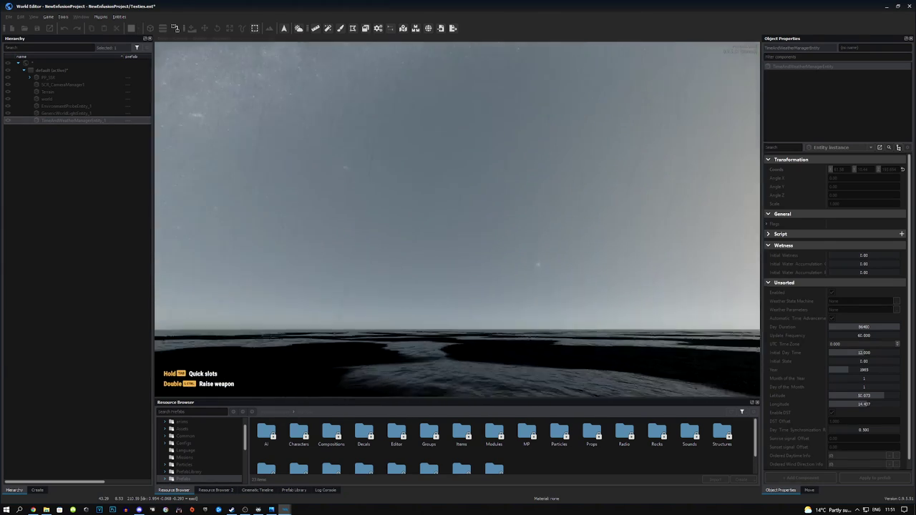
pyautogui.press('Escape')
# - Save the world and look through the map entities available for creation
pyautogui.click(37, 30)
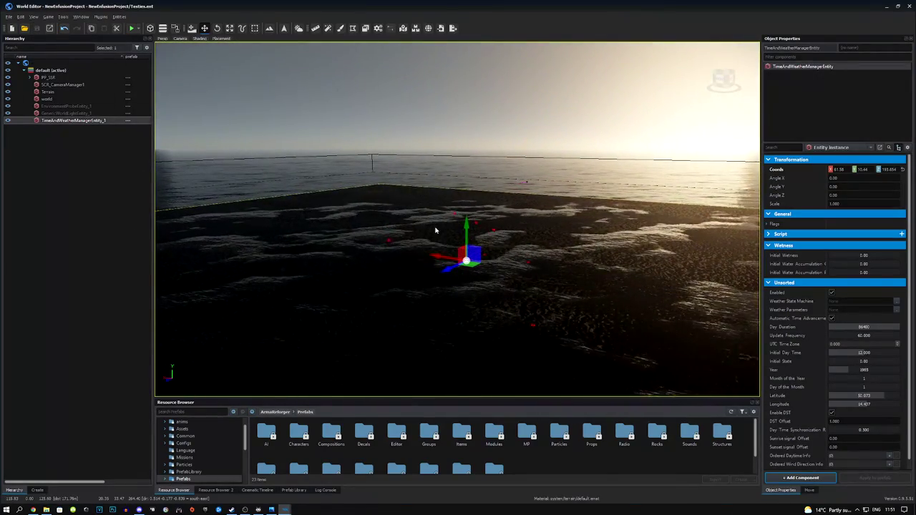
pyautogui.moveTo(512, 277); pyautogui.dragTo(574, 302, button='right')
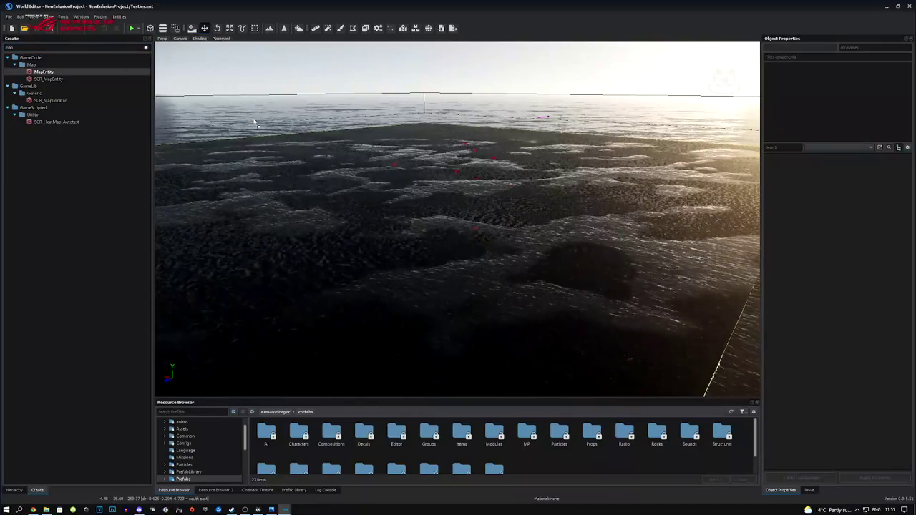
pyautogui.moveTo(254, 123); pyautogui.dragTo(253, 124)
pyautogui.click(37, 491)
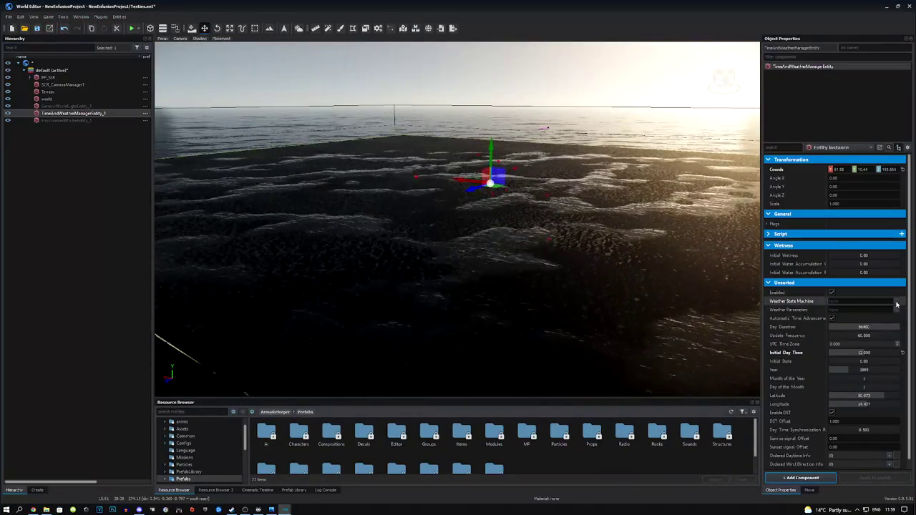
# - Assign ArmaReforger's common WeatherStates.conf as weather state machine and WeatherParameters.conf as weather parameters of the time and weather manager
pyautogui.click(897, 304)
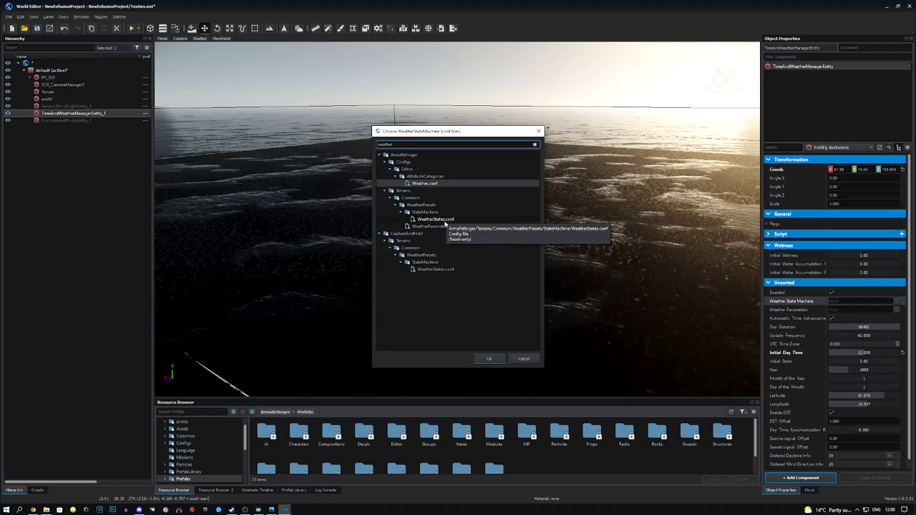
pyautogui.doubleClick(442, 220)
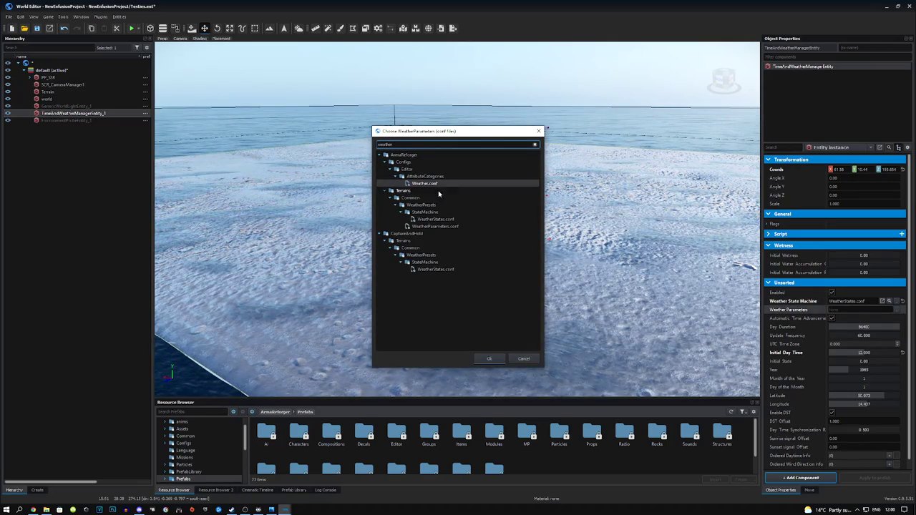
pyautogui.doubleClick(445, 227)
# - Play-test the world with the assigned weather configs, and examine the daylit terrain and surrounding ocean from above in the editor
pyautogui.moveTo(533, 252); pyautogui.dragTo(534, 233, button='right')
pyautogui.press('w')
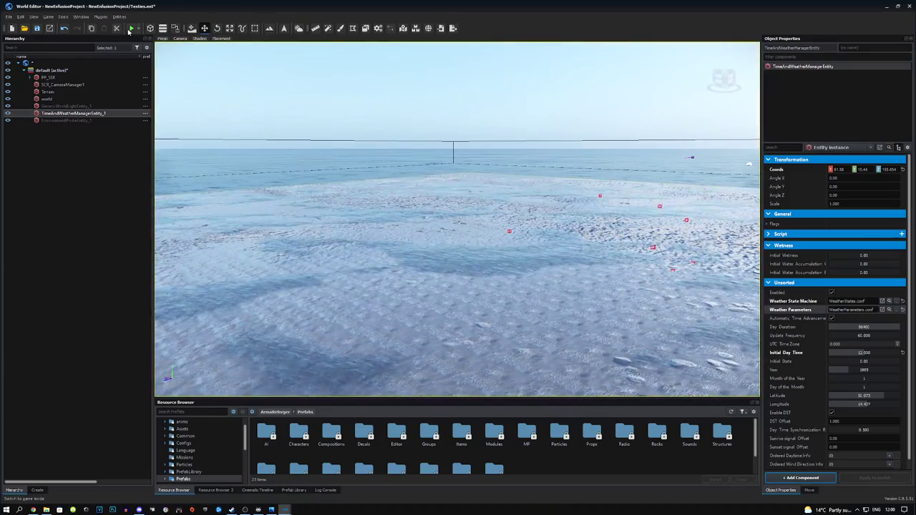
pyautogui.click(131, 29)
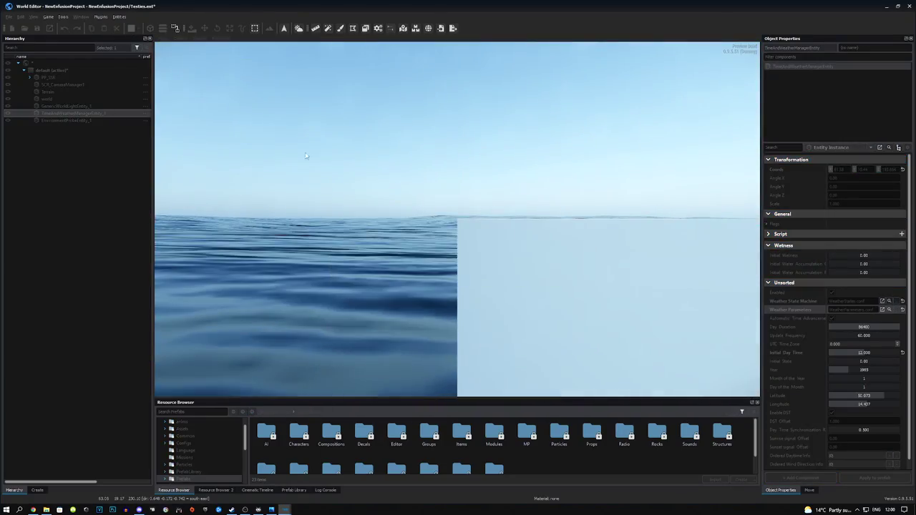
pyautogui.press('Escape')
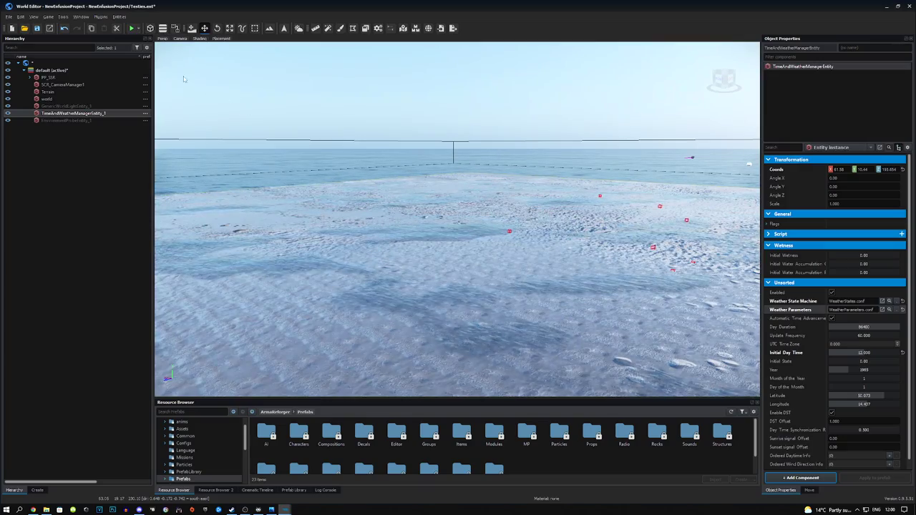
pyautogui.click(132, 28)
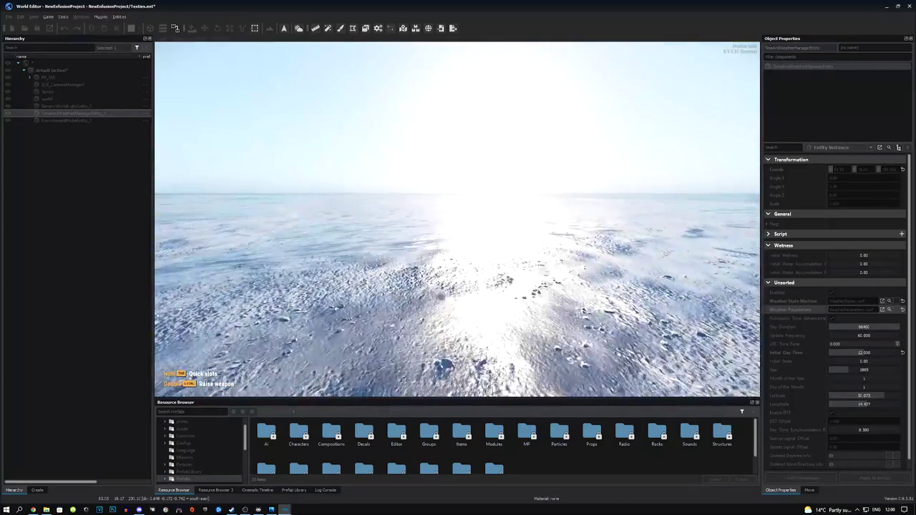
pyautogui.press('Escape')
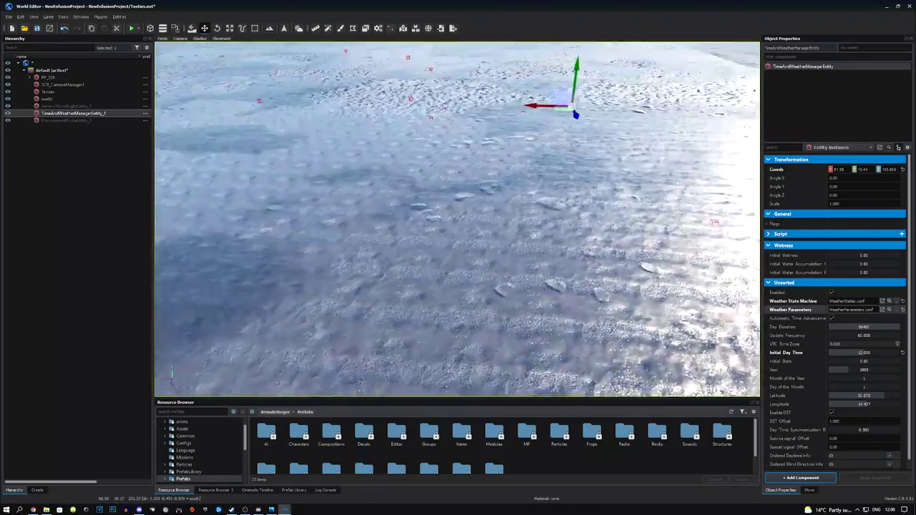
pyautogui.press('a')
pyautogui.moveTo(458, 219); pyautogui.dragTo(438, 216, button='right')
pyautogui.press('s')
pyautogui.press('a')
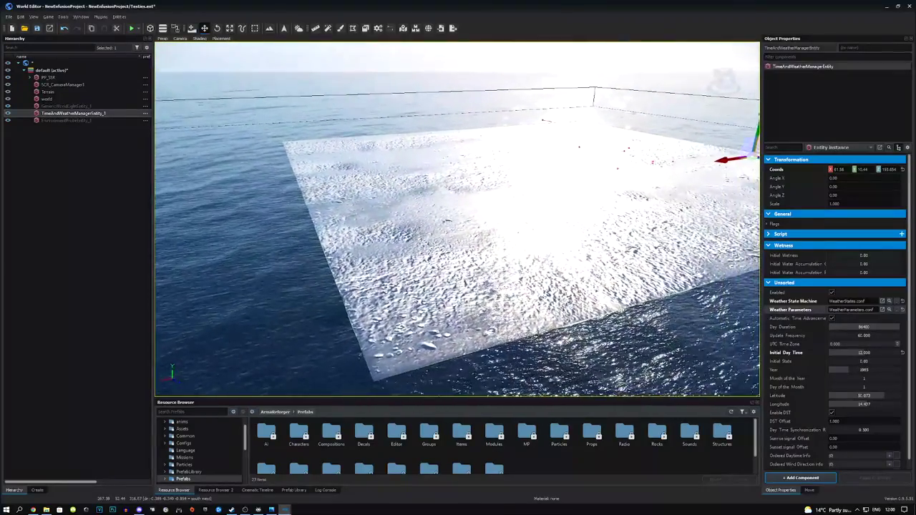
pyautogui.moveTo(512, 226); pyautogui.dragTo(533, 226, button='right')
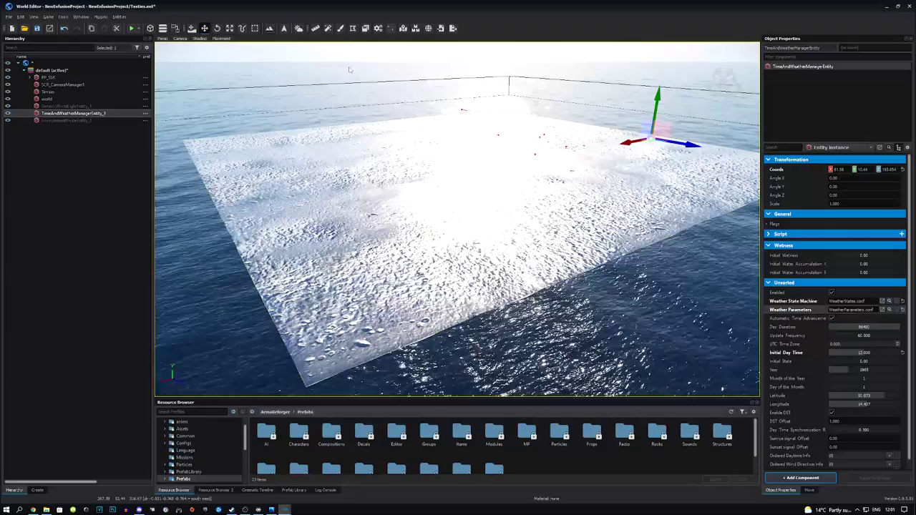
# - Activate the Terrain tool and open its height map import with resampling of heights turned off
pyautogui.click(269, 30)
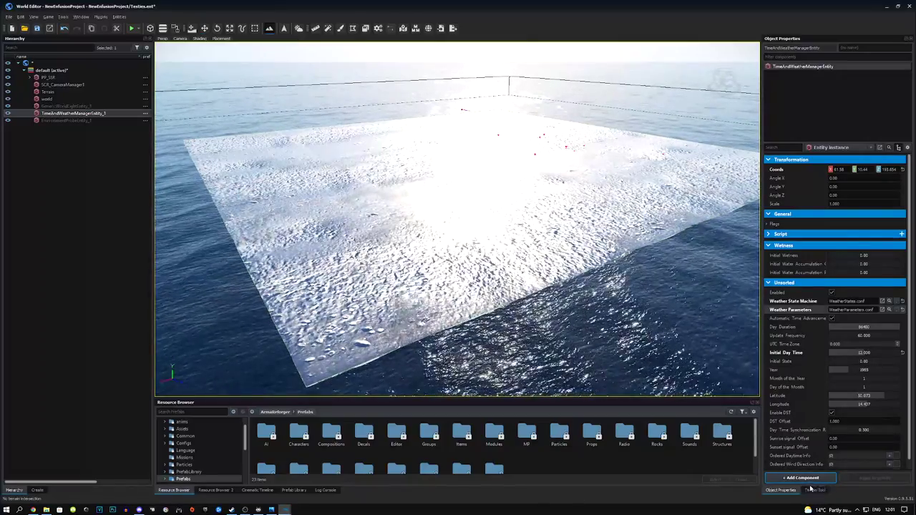
pyautogui.click(813, 490)
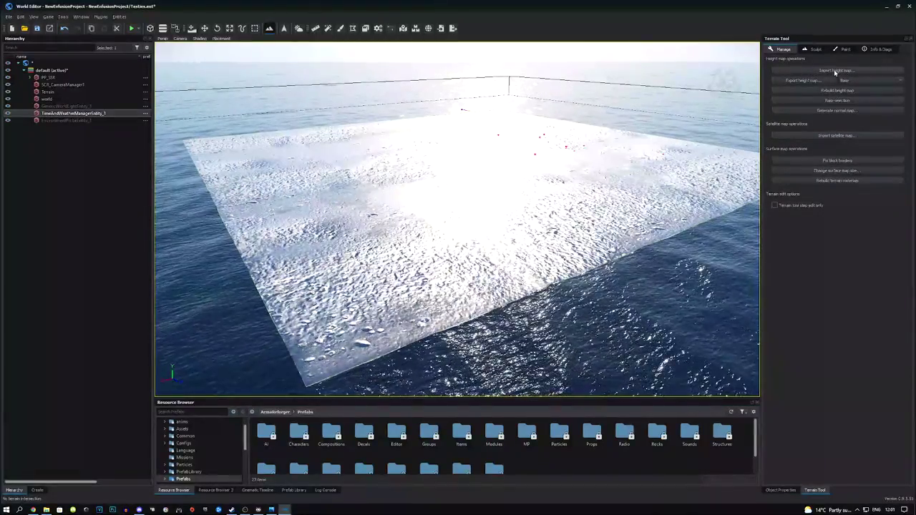
pyautogui.click(833, 69)
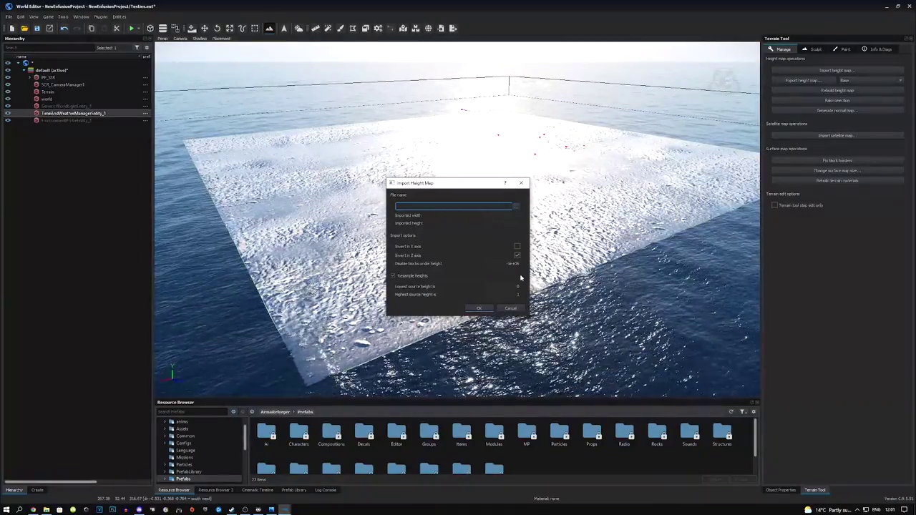
pyautogui.click(394, 277)
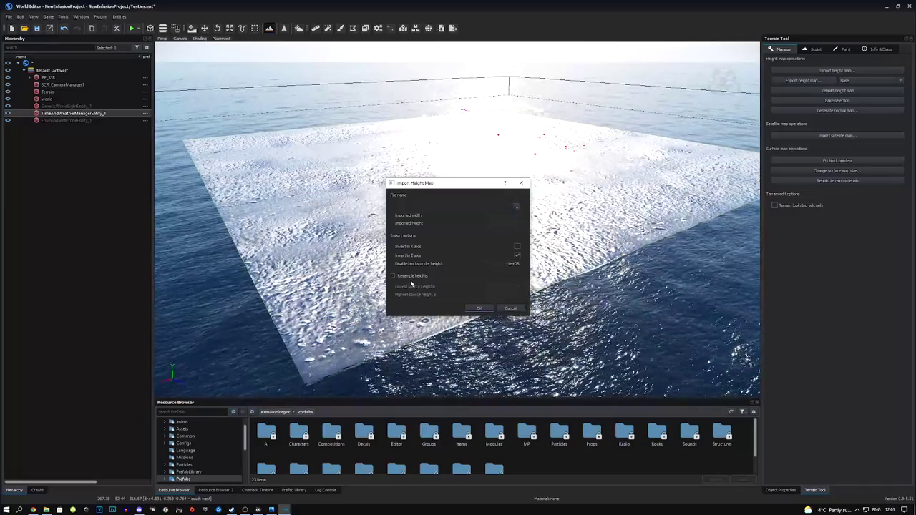
# - Try importing Heightmap_Island.png from the desktop's Height Maps folder as the terrain's height map, and cancel the import
pyautogui.click(516, 207)
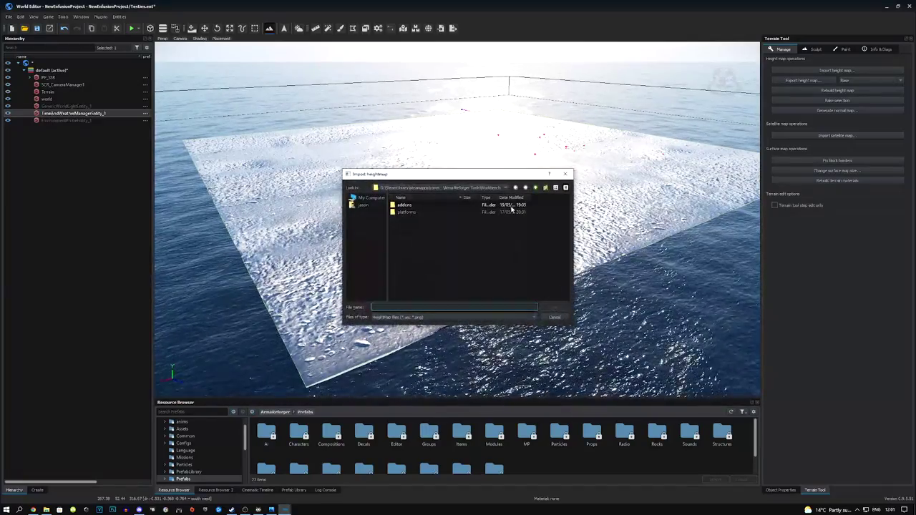
pyautogui.click(364, 206)
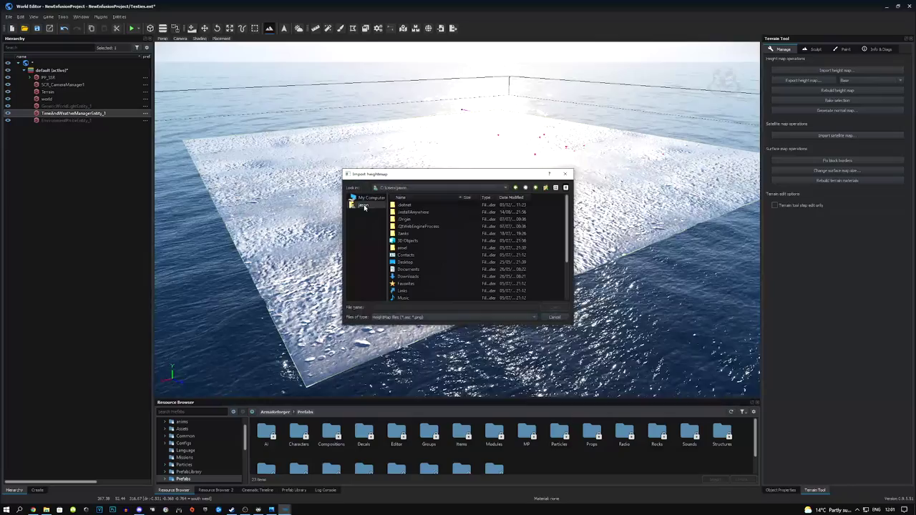
pyautogui.doubleClick(406, 262)
pyautogui.doubleClick(418, 207)
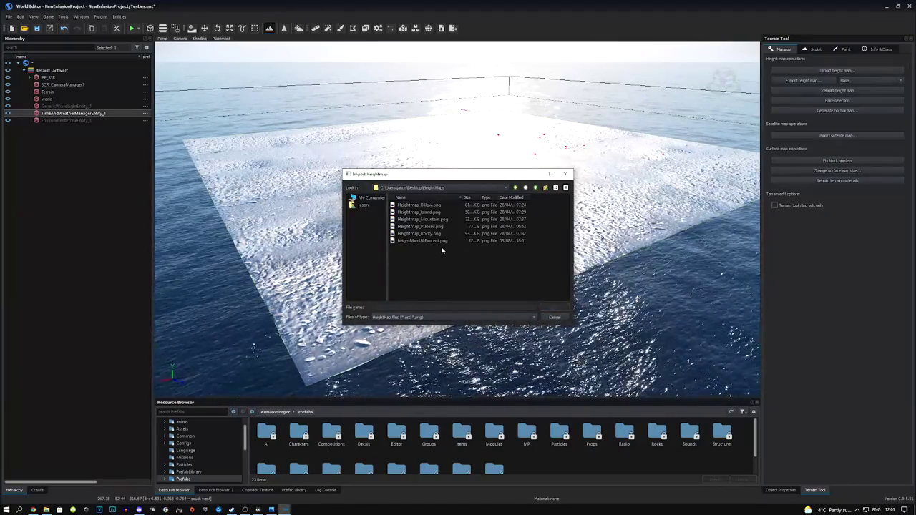
pyautogui.click(413, 212)
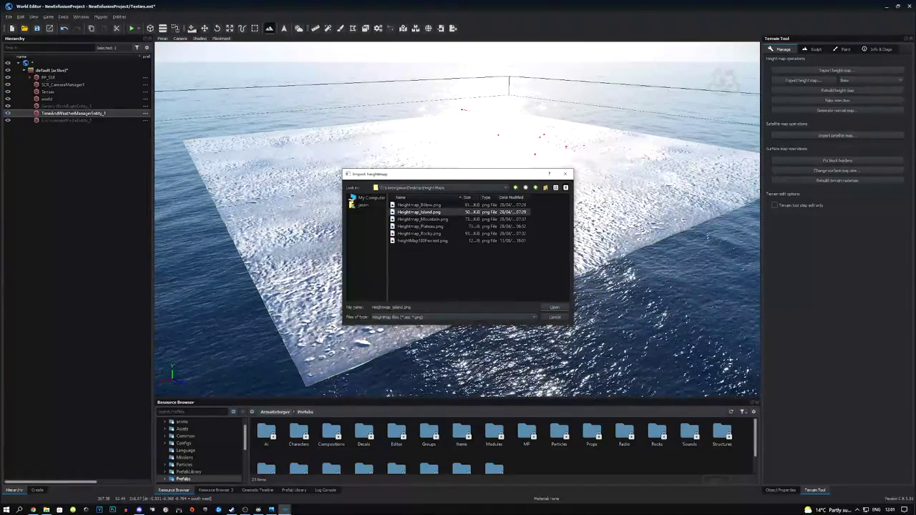
pyautogui.click(555, 307)
pyautogui.click(510, 309)
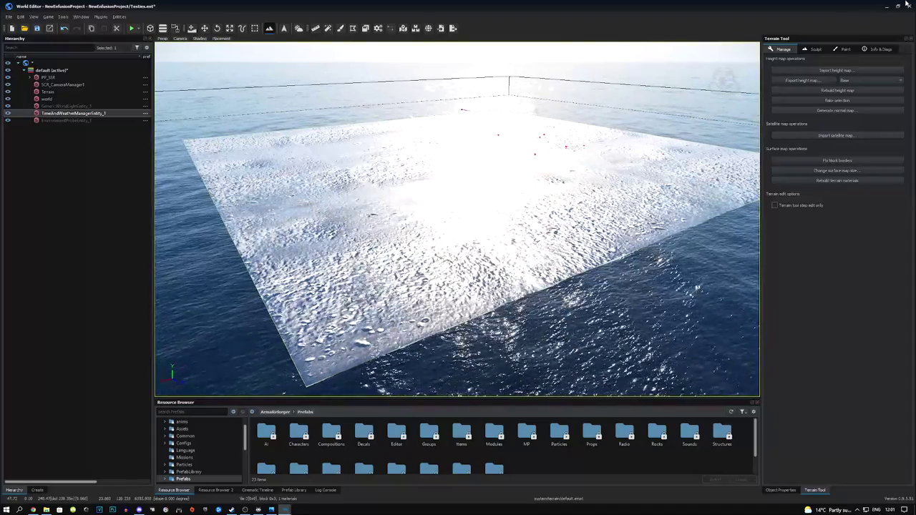
# - Switch to the Height Maps folder in File Explorer and view Heightmap_Billow.png in Photos
pyautogui.click(887, 6)
pyautogui.click(889, 9)
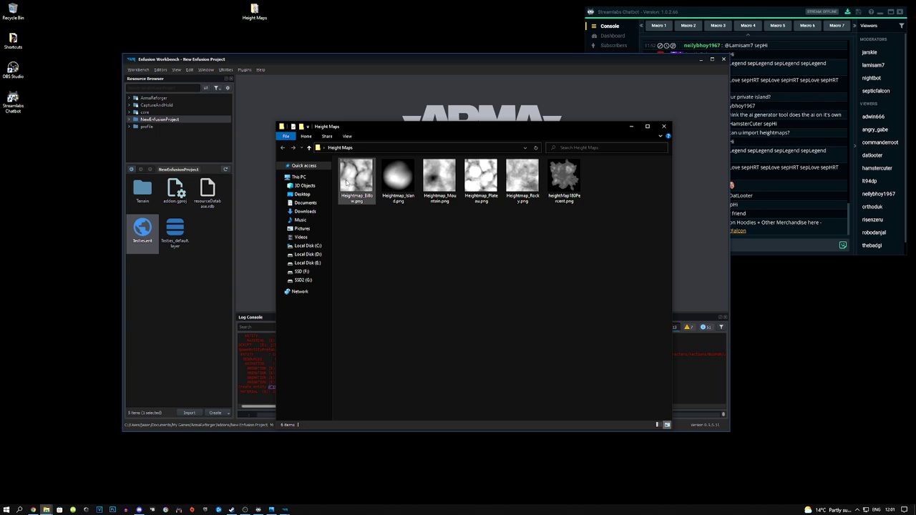
pyautogui.click(360, 185)
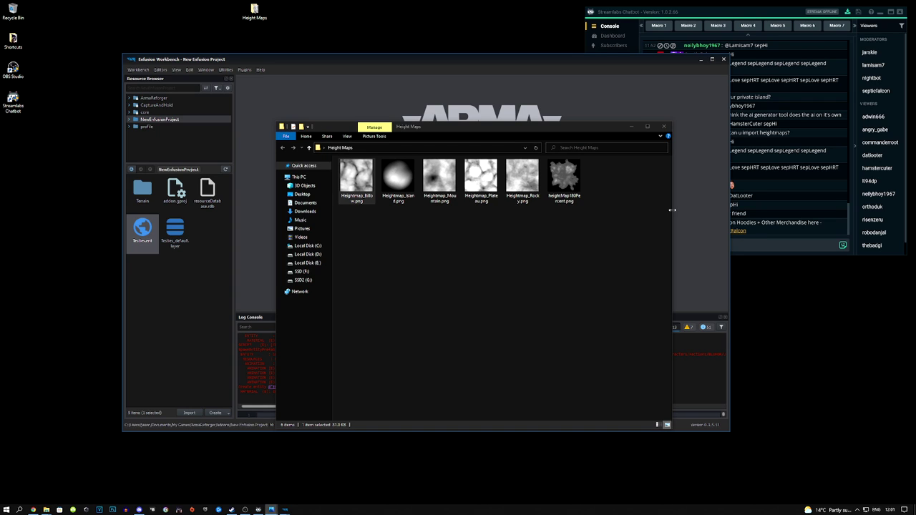
pyautogui.press('Return')
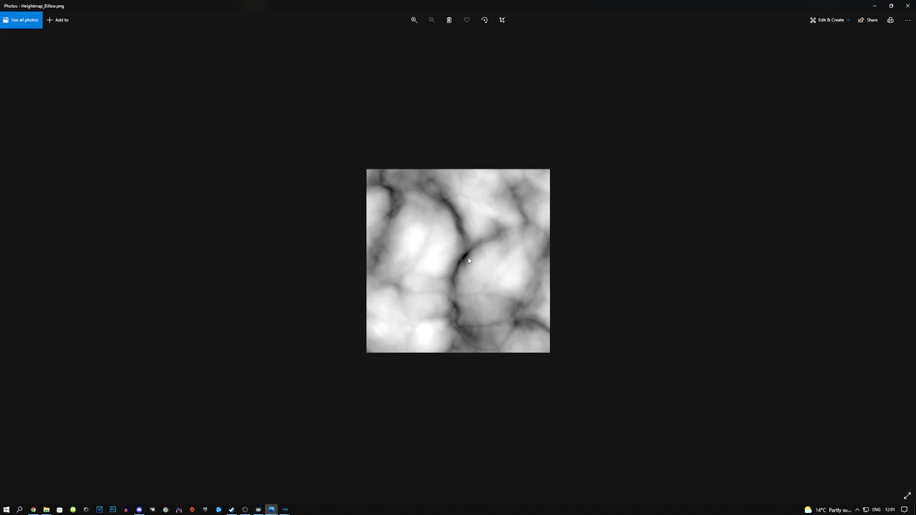
# - Browse the remaining height map images in the folder, including Heightmap_Mountain.png and Heightmap_Plateau.png, and compare their greyscale terrain shapes
pyautogui.click(906, 258)
pyautogui.click(905, 258)
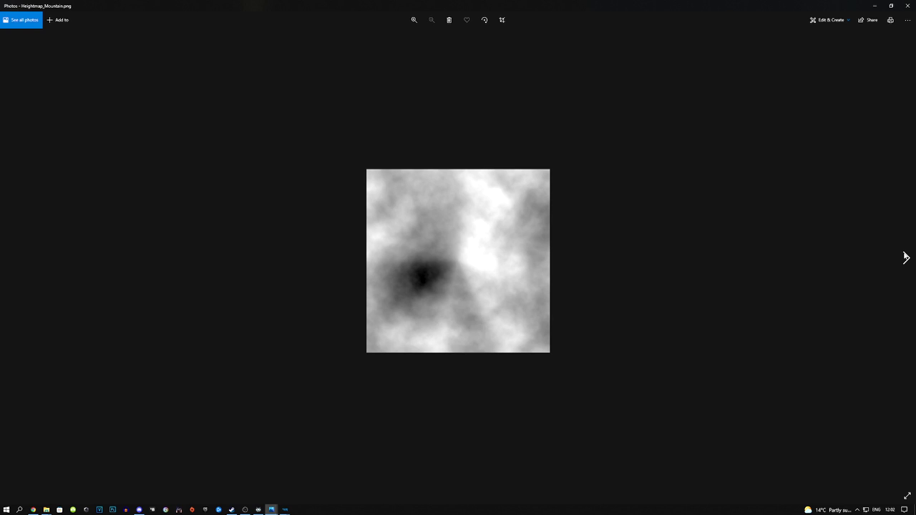
pyautogui.click(906, 258)
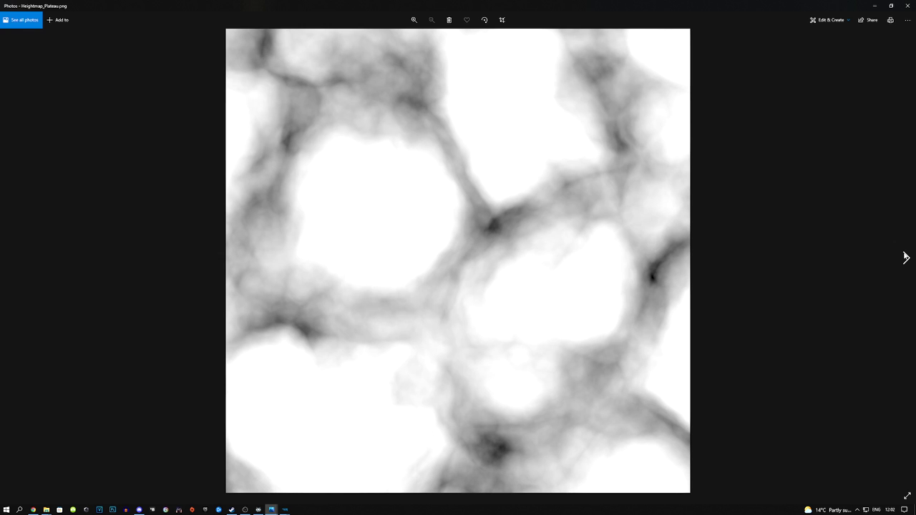
pyautogui.click(906, 257)
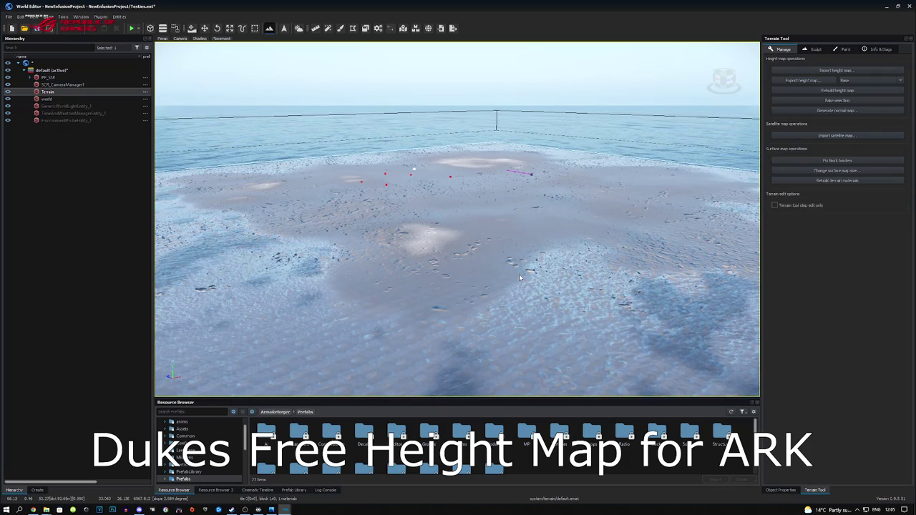
# - In World Editor, import the free ARK height map PNG from the desktop's Height Maps folder, inverted in the Z axis and without resampling heights
pyautogui.moveTo(520, 278); pyautogui.dragTo(608, 282, button='right')
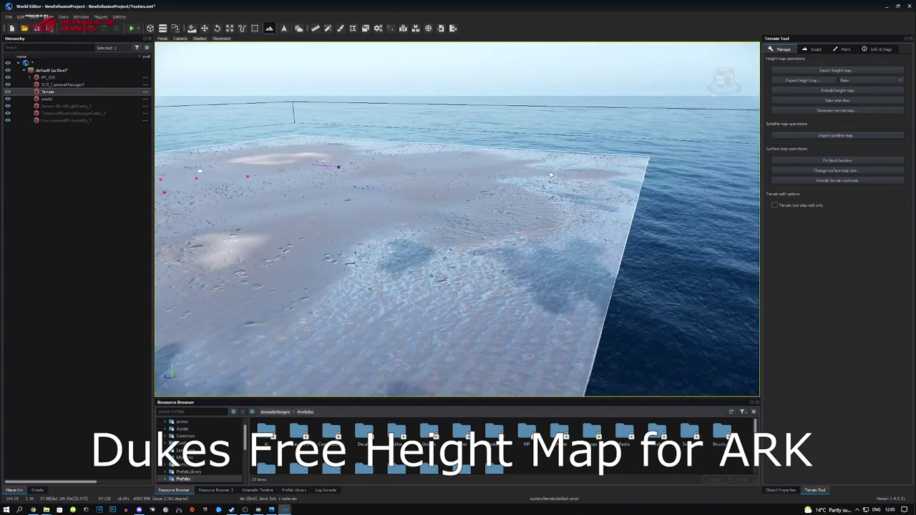
pyautogui.moveTo(550, 174); pyautogui.dragTo(435, 150, button='right')
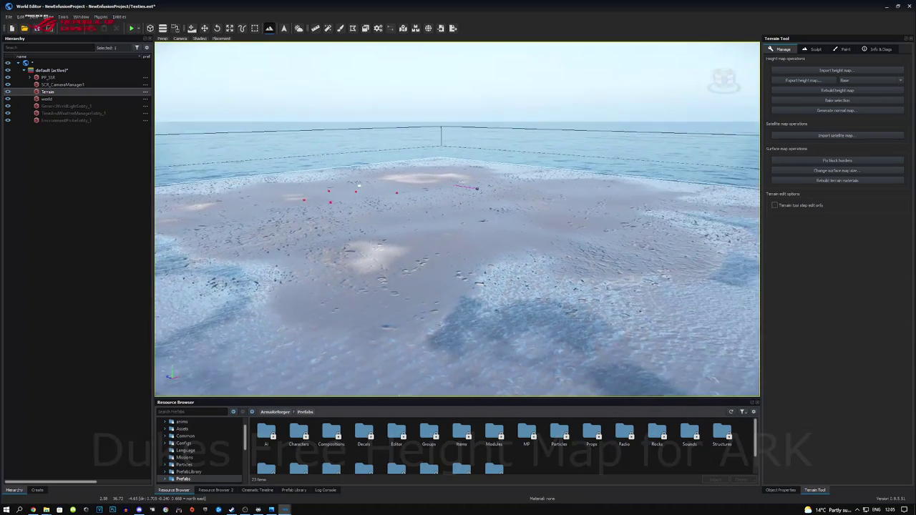
pyautogui.click(820, 70)
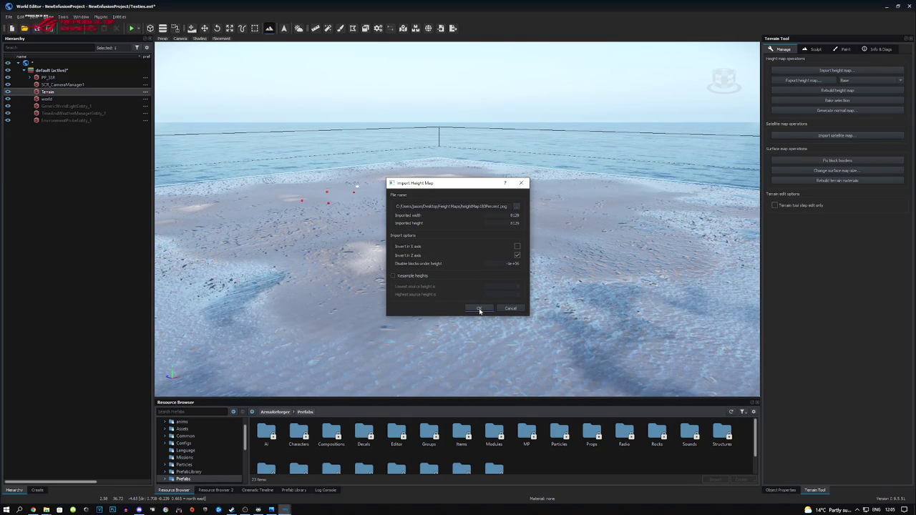
pyautogui.click(478, 309)
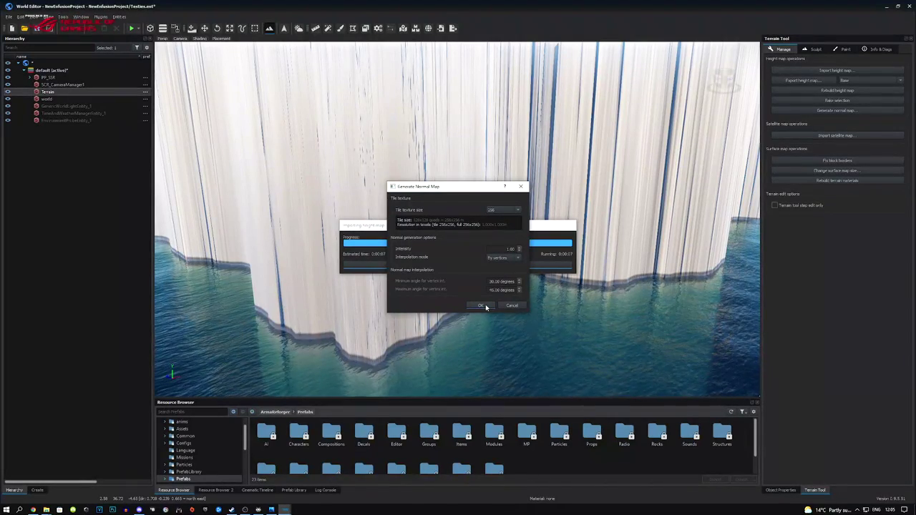
# - Generate the terrain's normal map with tile texture size 256, intensity 1.00 and interpolation by vertices
pyautogui.click(486, 305)
pyautogui.moveTo(509, 245); pyautogui.dragTo(509, 93, button='right')
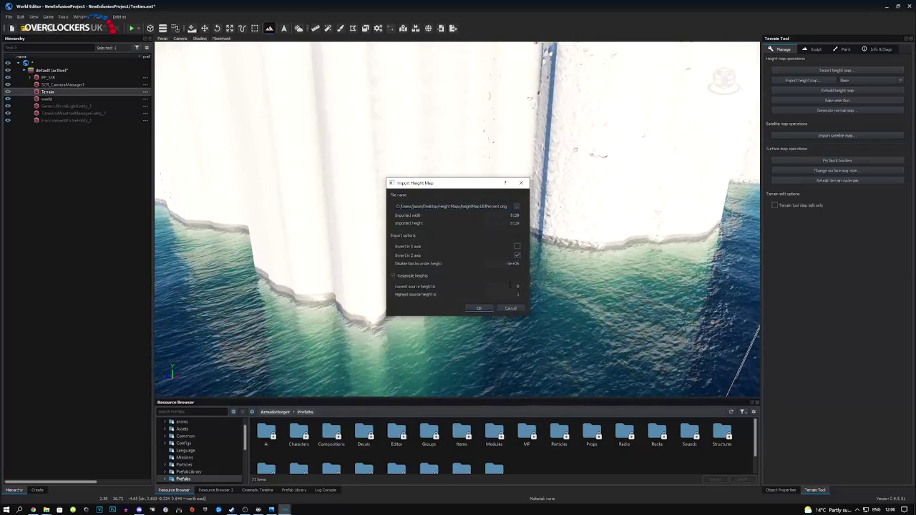
# - Re-import the height map inverted in the Z axis with resampled heights, and regenerate the normal map with tile texture size 256
pyautogui.moveTo(511, 286); pyautogui.dragTo(531, 297)
pyautogui.press('Tab')
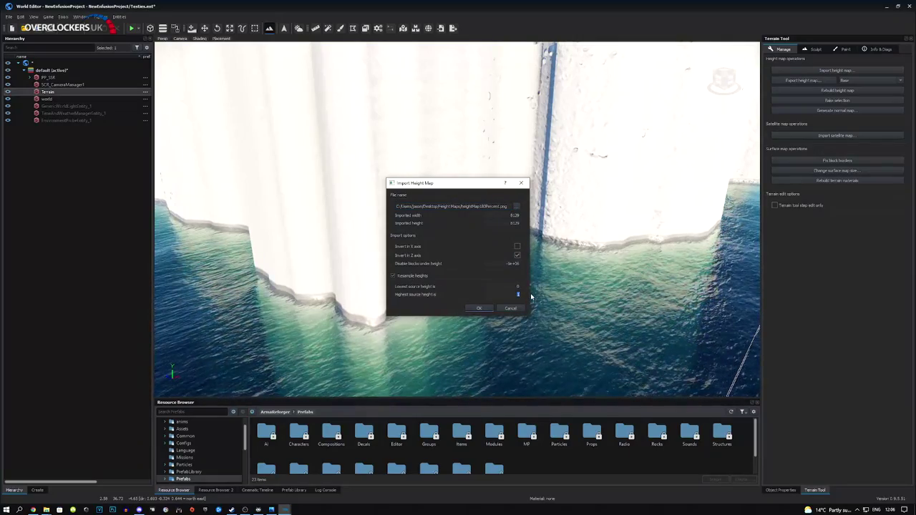
pyautogui.click(479, 308)
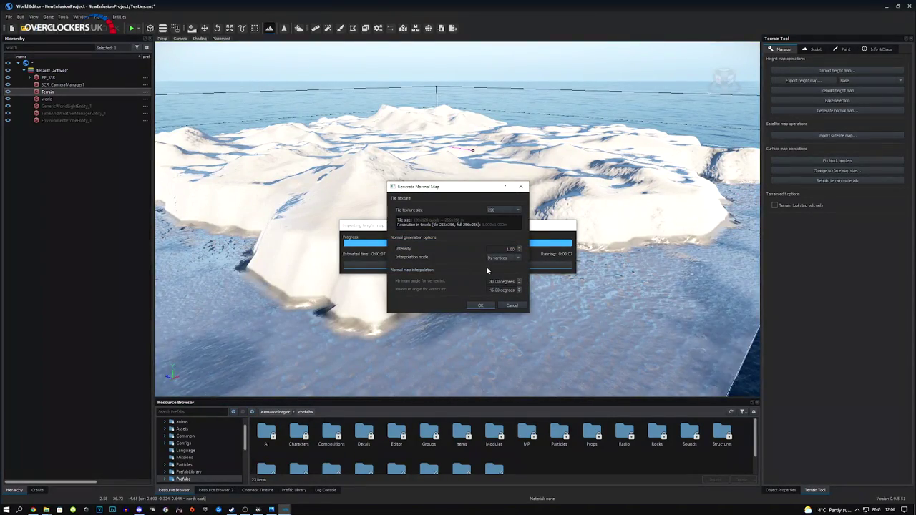
pyautogui.click(479, 306)
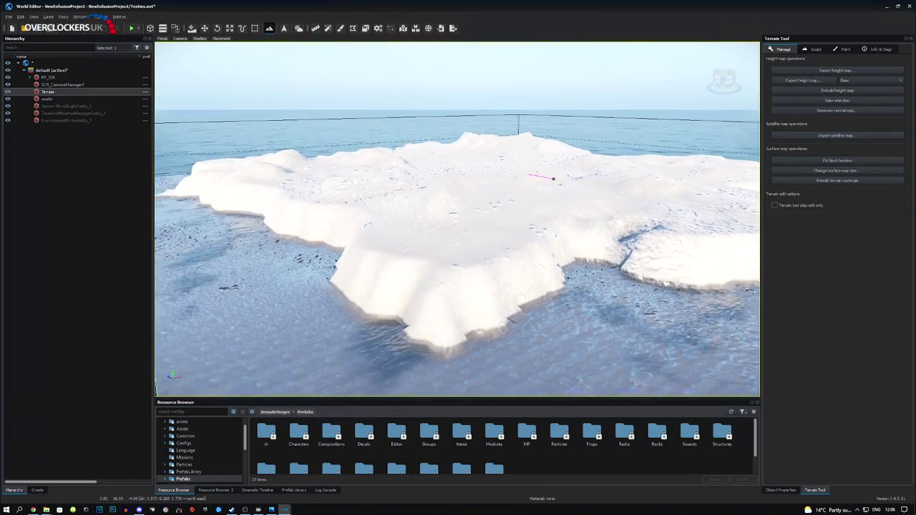
# - Examine the imported island terrain's hills, surface and coastline from several angles
pyautogui.press('d')
pyautogui.moveTo(577, 204); pyautogui.dragTo(498, 235, button='right')
pyautogui.press('w')
pyautogui.press('a')
pyautogui.press('w')
pyautogui.moveTo(191, 390); pyautogui.dragTo(190, 390, button='right')
pyautogui.press('w')
pyautogui.moveTo(458, 219); pyautogui.dragTo(469, 269, button='right')
pyautogui.press('s')
pyautogui.moveTo(177, 379); pyautogui.dragTo(177, 379, button='right')
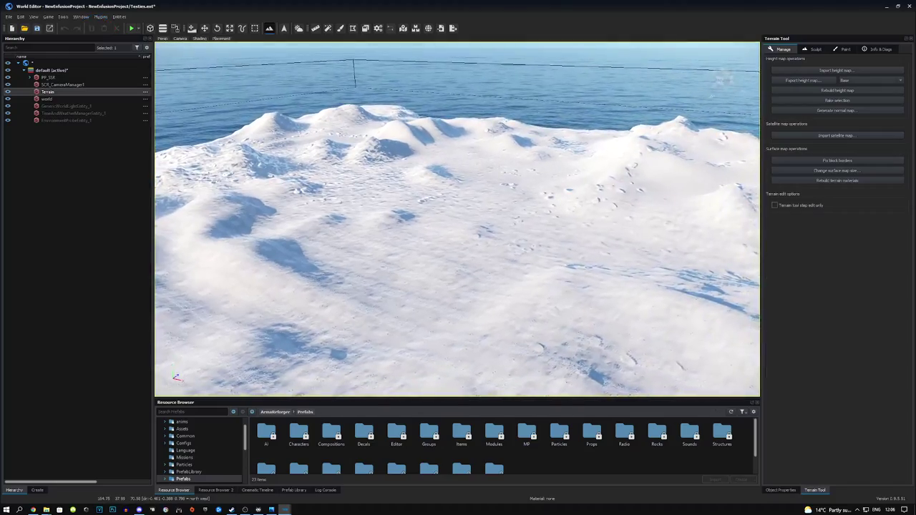
pyautogui.press('a')
pyautogui.moveTo(458, 219); pyautogui.dragTo(365, 218, button='right')
pyautogui.moveTo(177, 378); pyautogui.dragTo(176, 379, button='right')
# - Select the Terrain entity and set its Y coordinate to -10 in its object properties
pyautogui.click(65, 100)
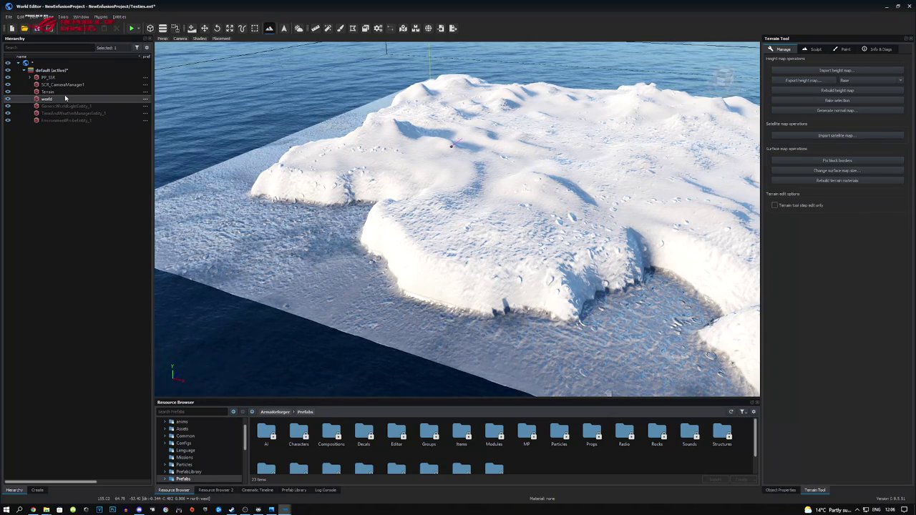
pyautogui.click(60, 92)
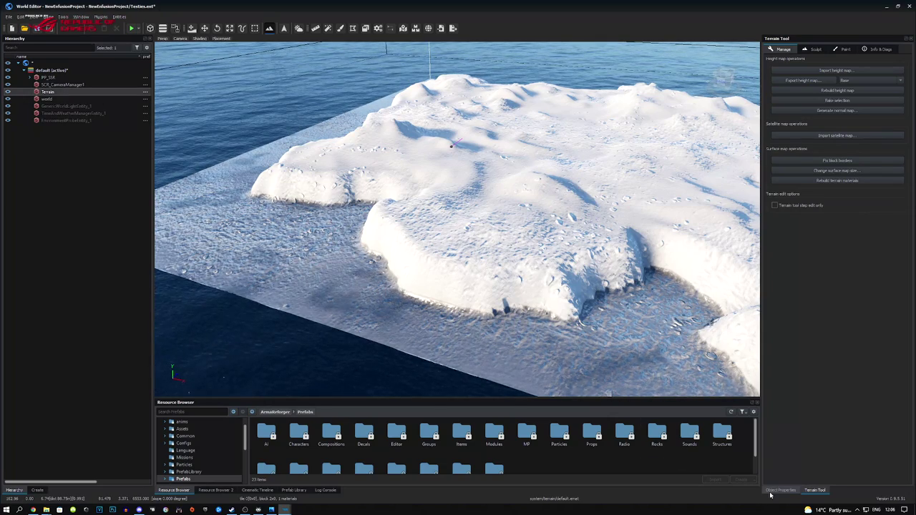
pyautogui.click(773, 491)
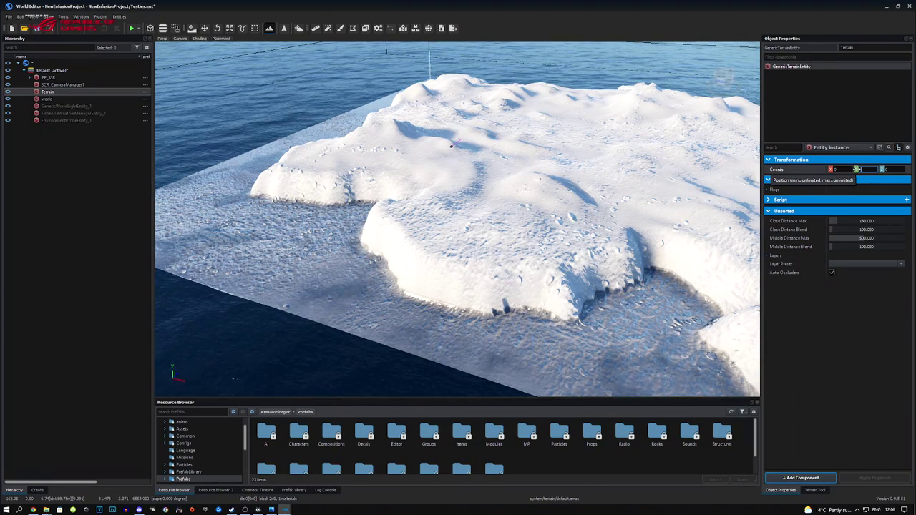
pyautogui.press('Return')
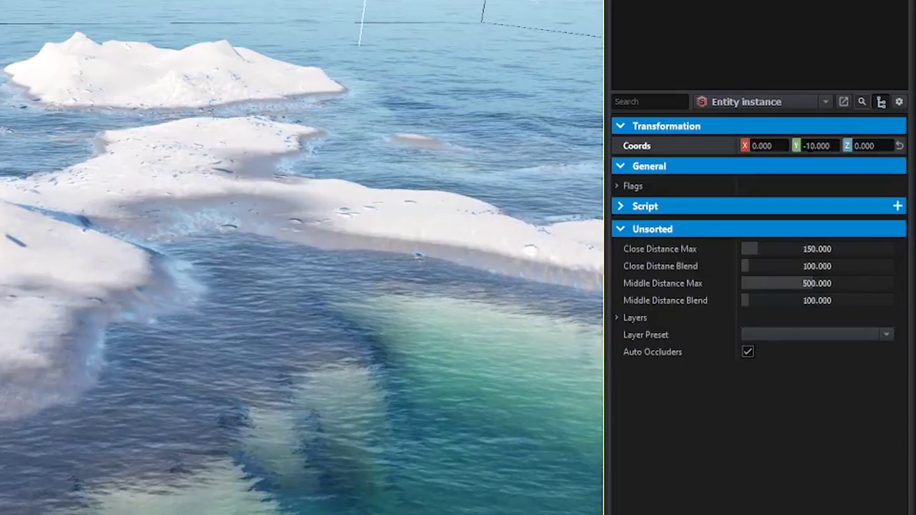
# - Set the Terrain entity's Y coordinate to -9
pyautogui.click(816, 146)
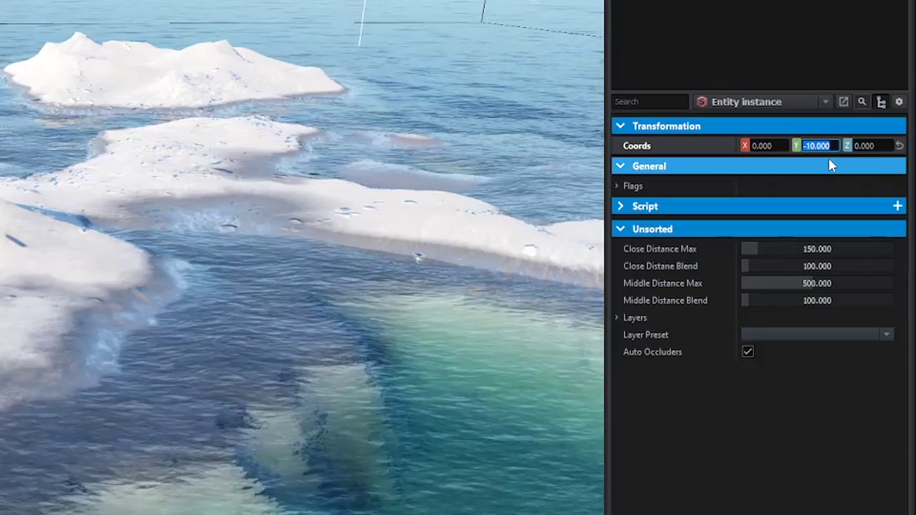
pyautogui.write('-9')
pyautogui.press('Return')
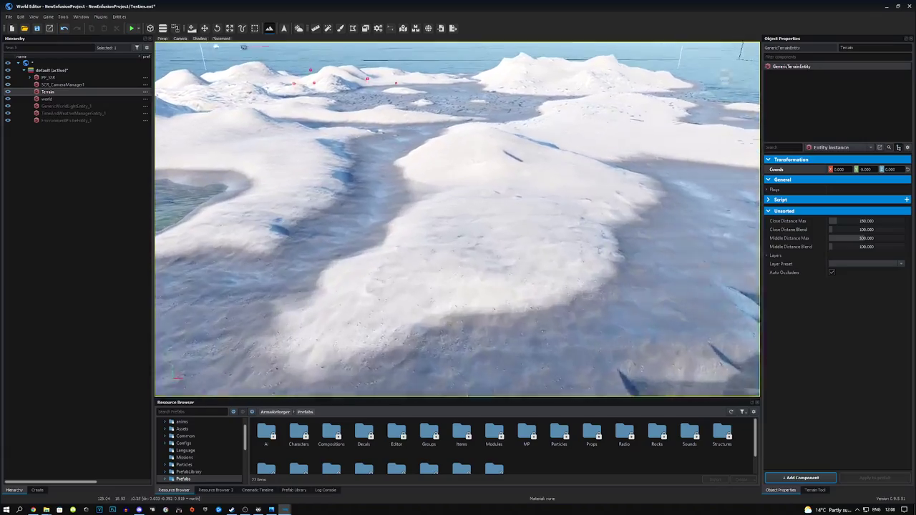
# - Inspect the lowered island's shoreline, inner channels and the submerged edge of the terrain
pyautogui.press('w')
pyautogui.press('s')
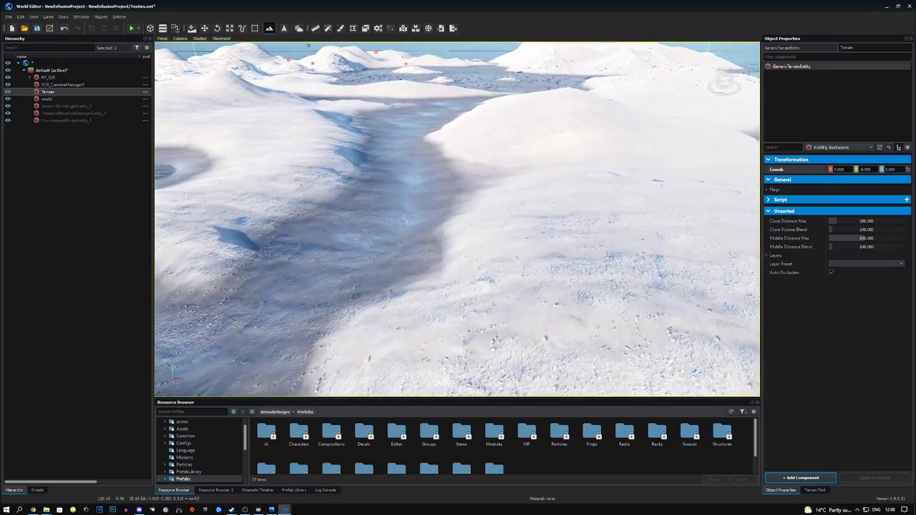
pyautogui.press('s')
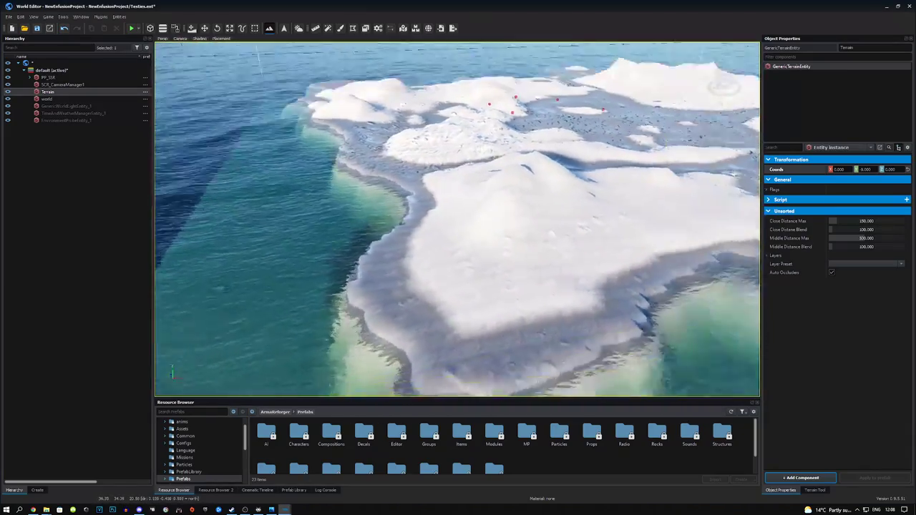
pyautogui.press('s')
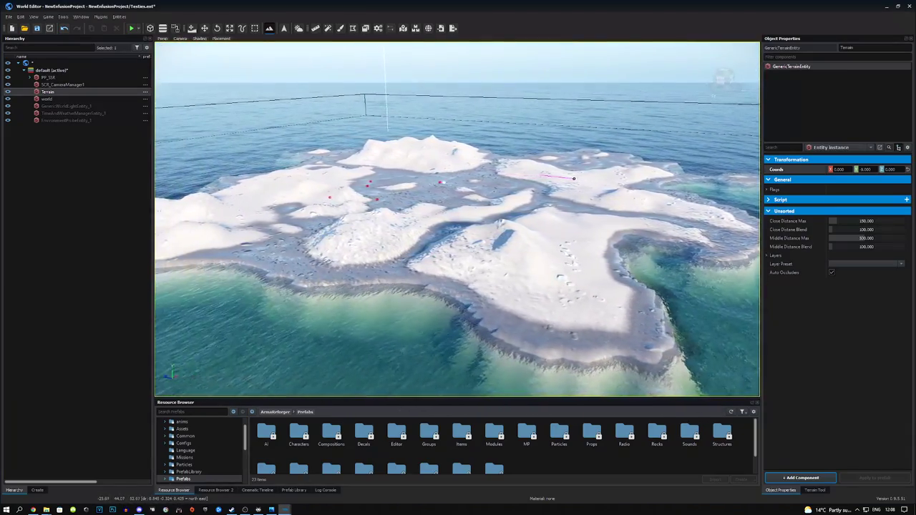
pyautogui.moveTo(520, 284); pyautogui.dragTo(716, 351, button='right')
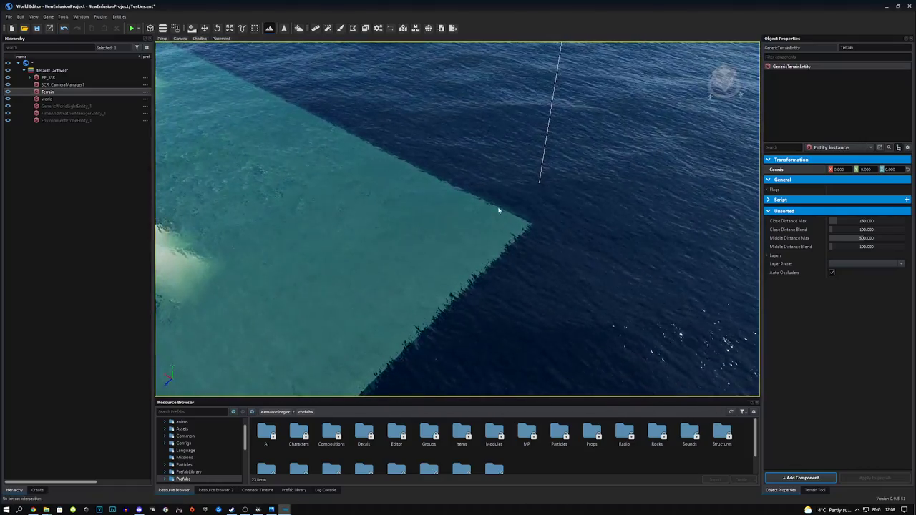
pyautogui.moveTo(489, 294); pyautogui.dragTo(331, 133, button='right')
pyautogui.press('w')
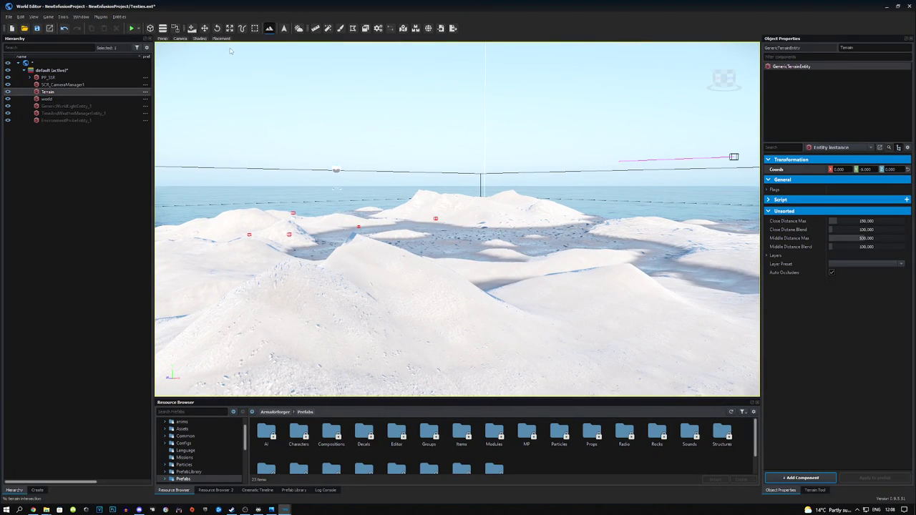
# - Save the world and playtest it in game mode, walking over the island's shore and hills before returning to the editor
pyautogui.press('F5')
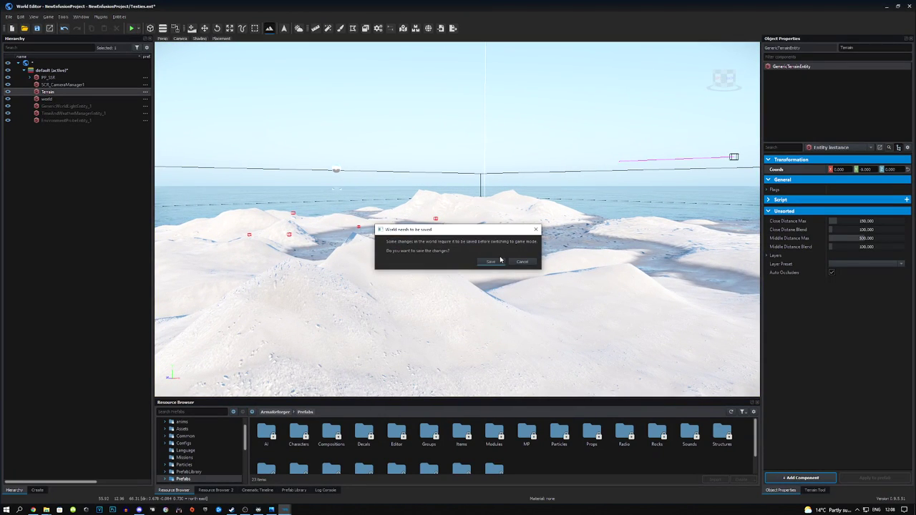
pyautogui.click(500, 261)
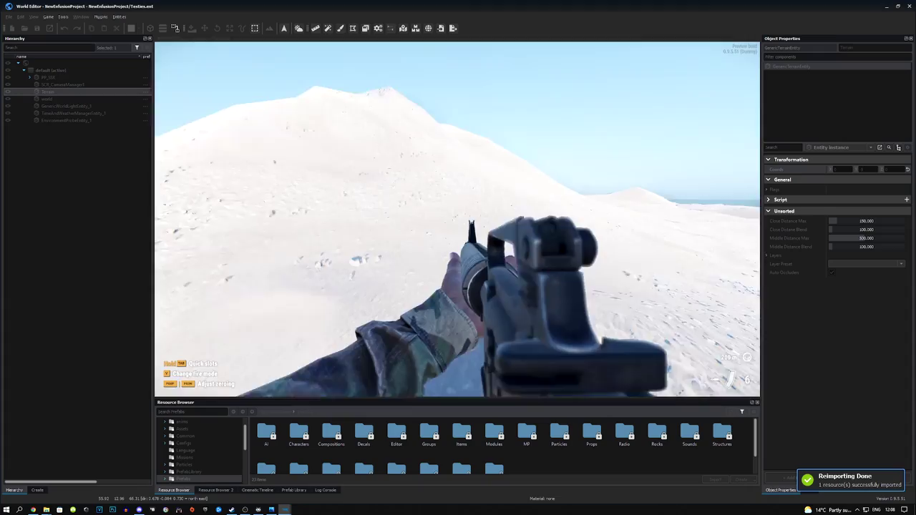
pyautogui.hotkey('shift', 'w')
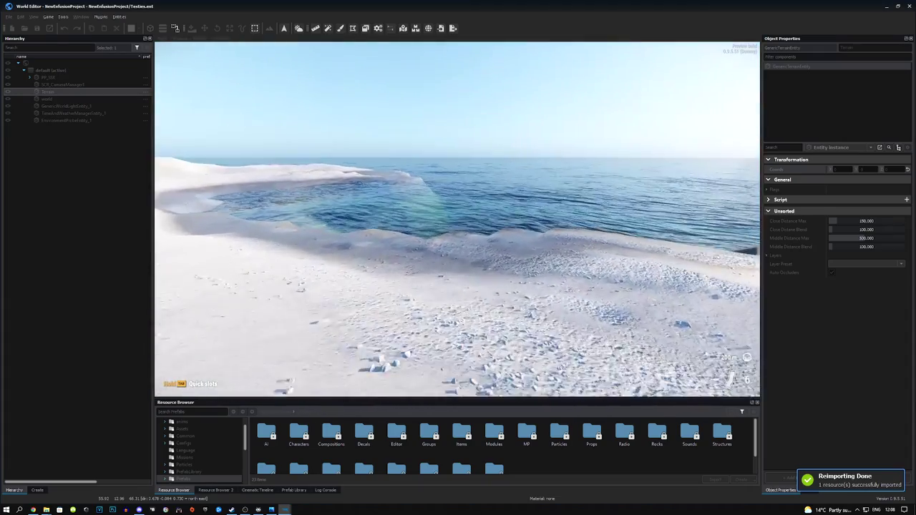
pyautogui.hotkey('shift', 'w')
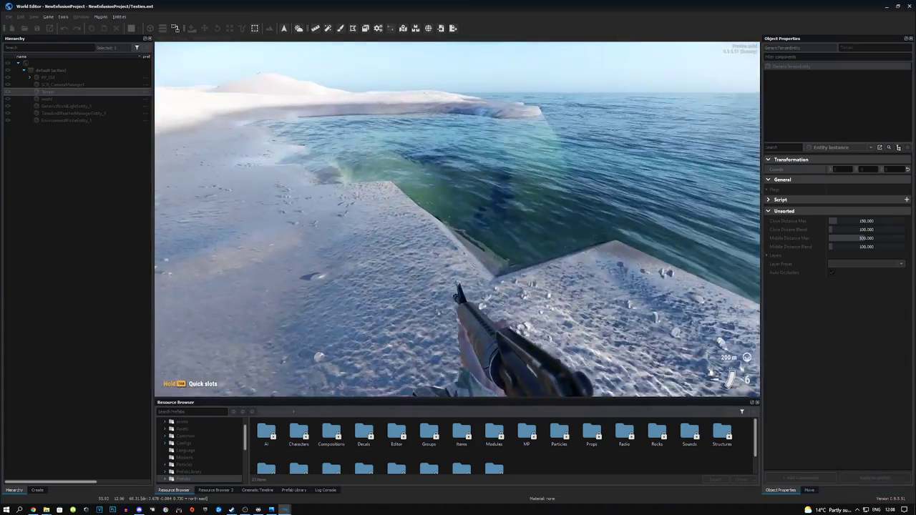
pyautogui.press('w')
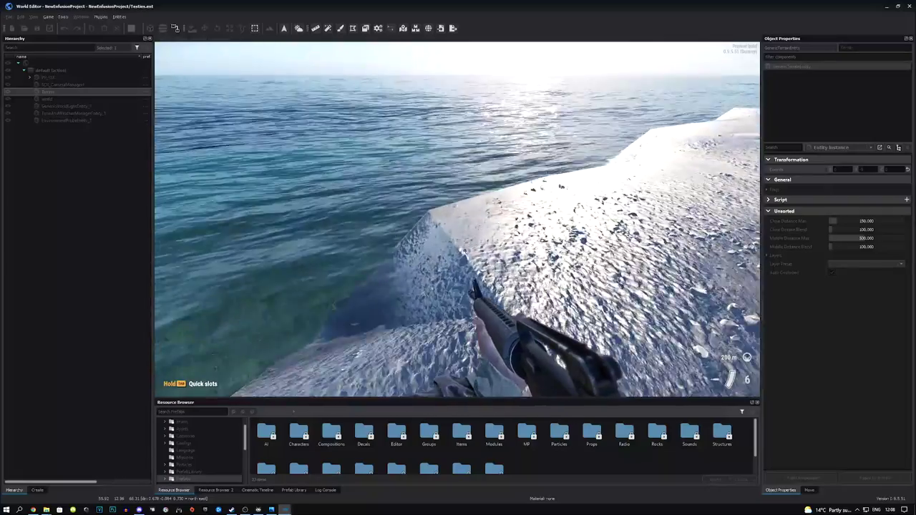
pyautogui.press('w')
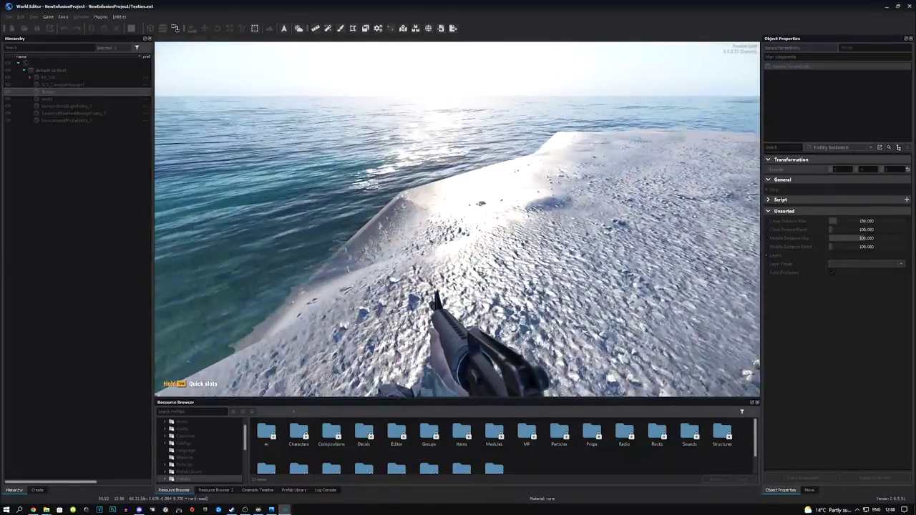
pyautogui.press('w')
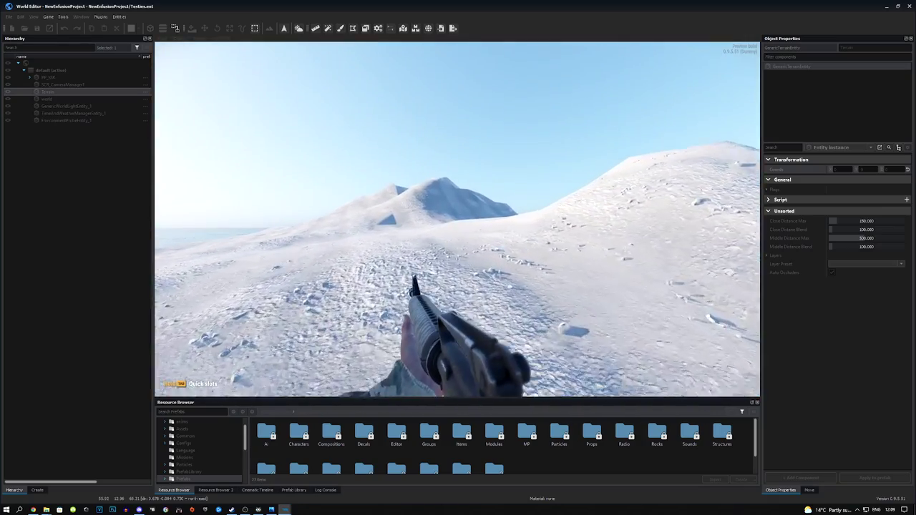
pyautogui.press('Escape')
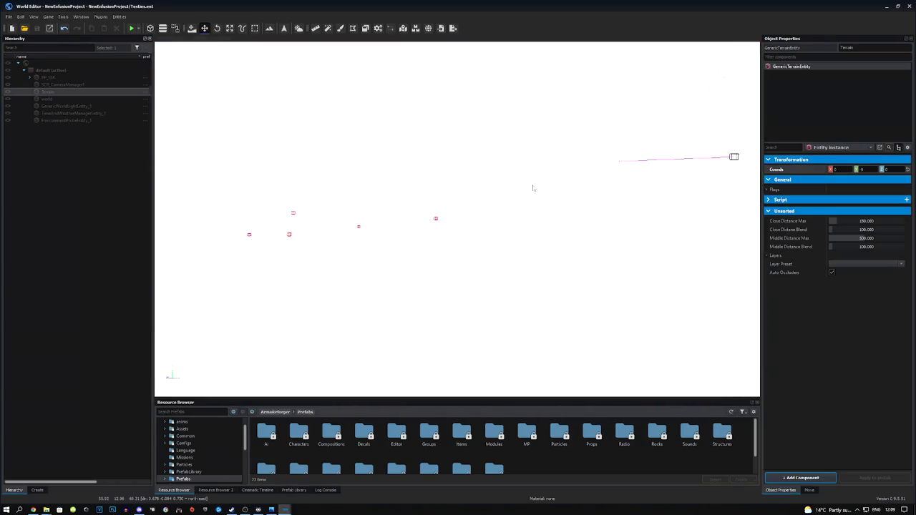
# - Select the default layer for terrain painting and initialise the surface map with tile texture size 256
pyautogui.moveTo(533, 188); pyautogui.dragTo(527, 165, button='right')
pyautogui.press('s')
pyautogui.press('d')
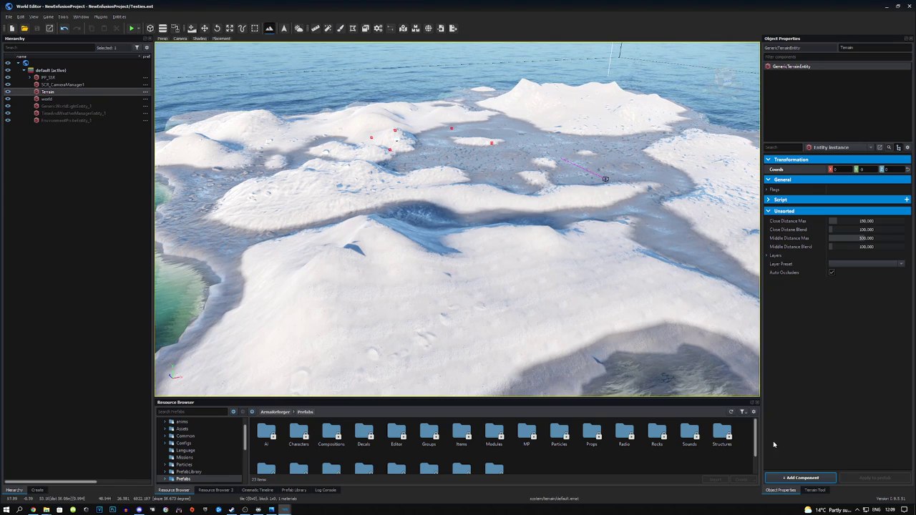
pyautogui.click(816, 490)
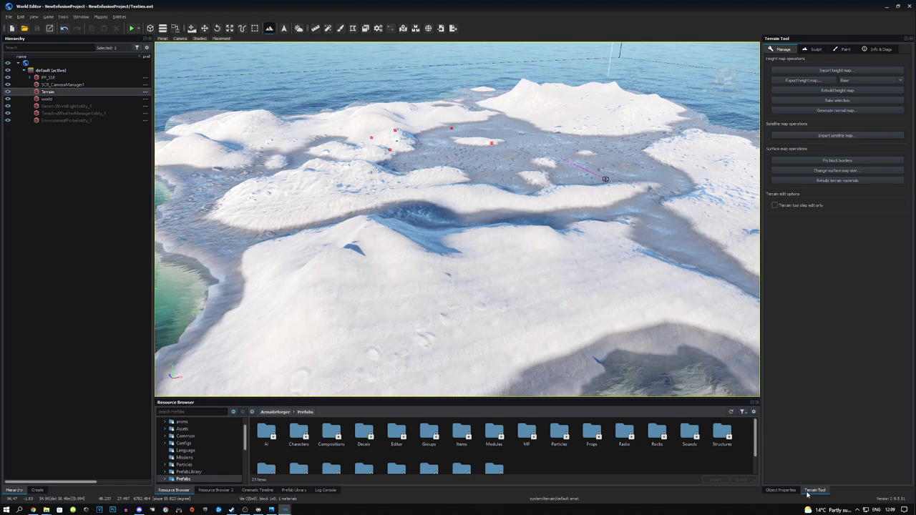
pyautogui.click(844, 49)
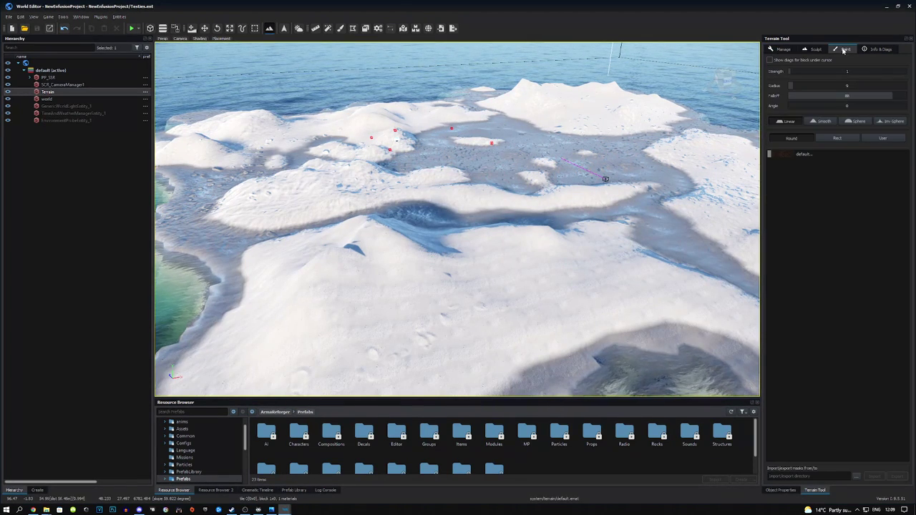
pyautogui.click(780, 156)
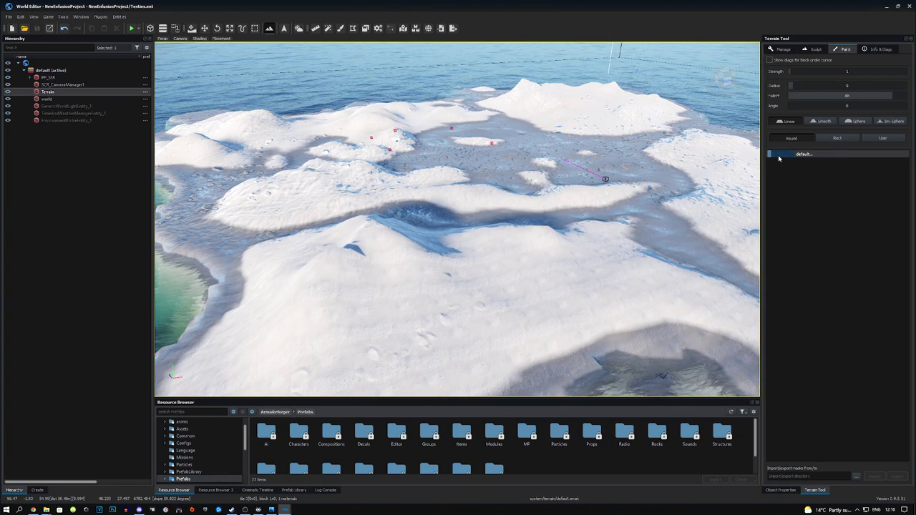
pyautogui.rightClick(783, 156)
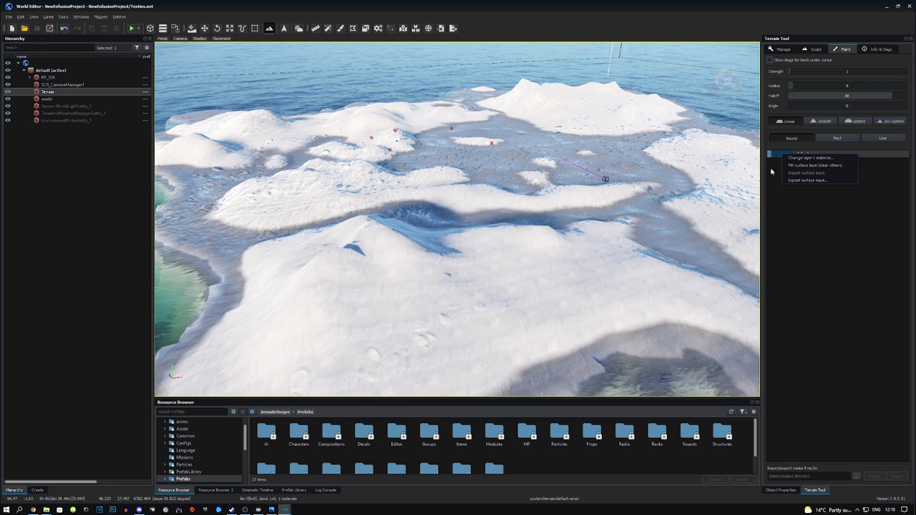
pyautogui.click(775, 181)
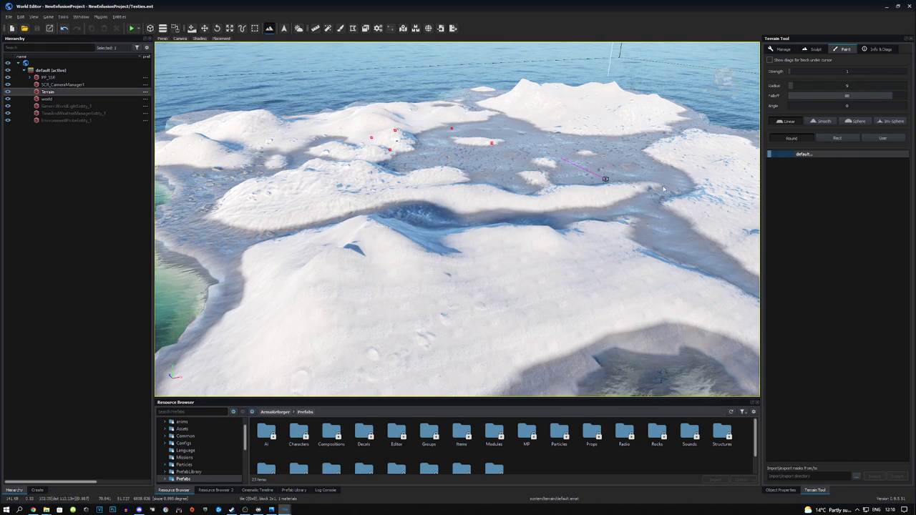
pyautogui.click(472, 329)
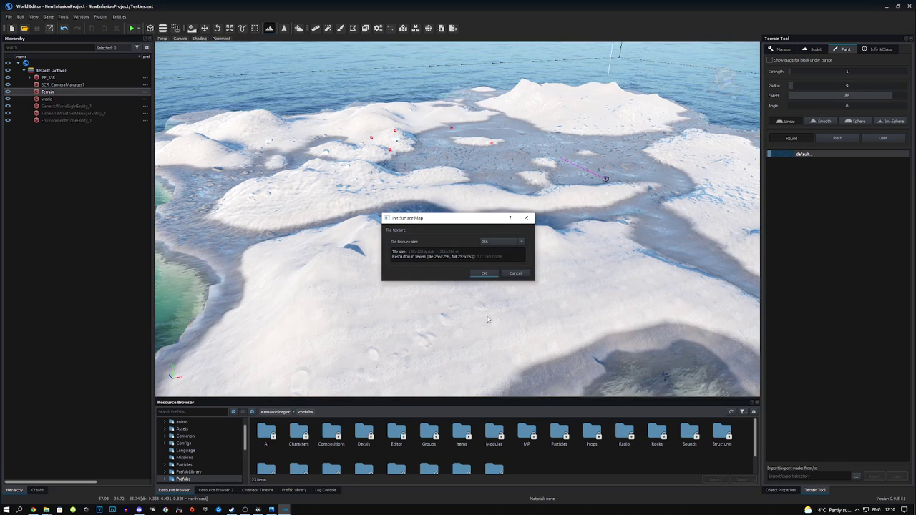
pyautogui.click(484, 276)
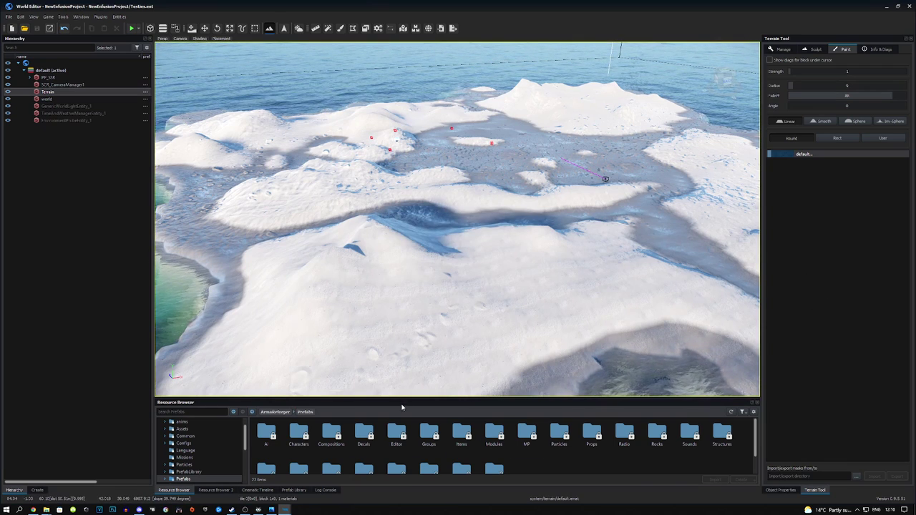
# - Open the ArmaReforger/Terrains/Common/Surfaces folder to show the available terrain surface materials
pyautogui.scroll(1, 211, 446)
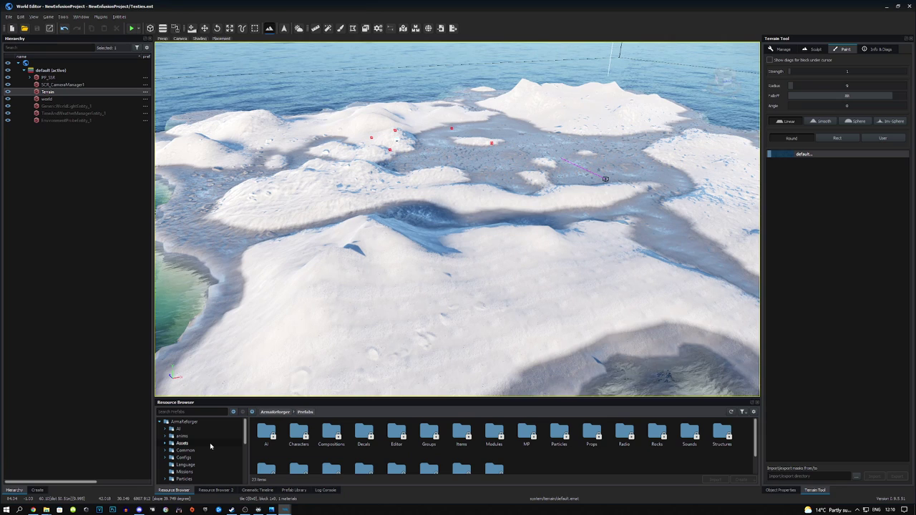
pyautogui.scroll(-1, 210, 446)
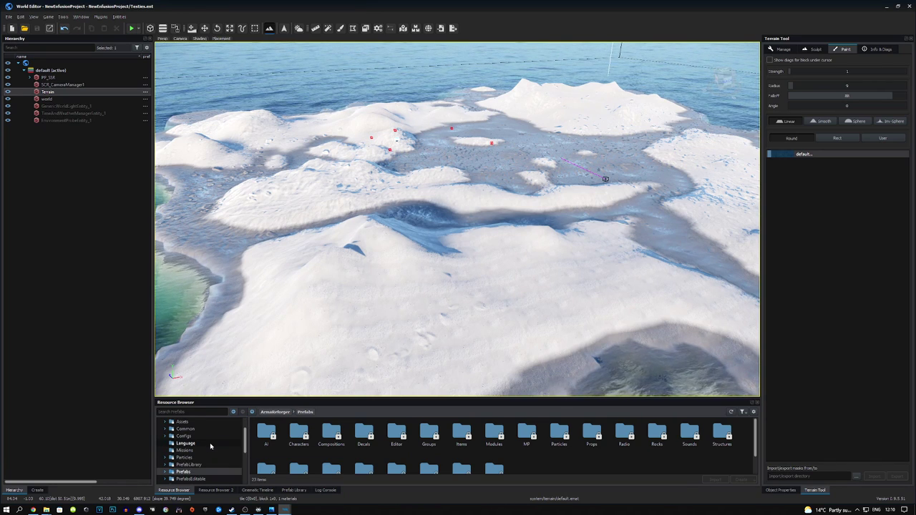
pyautogui.scroll(1, 211, 446)
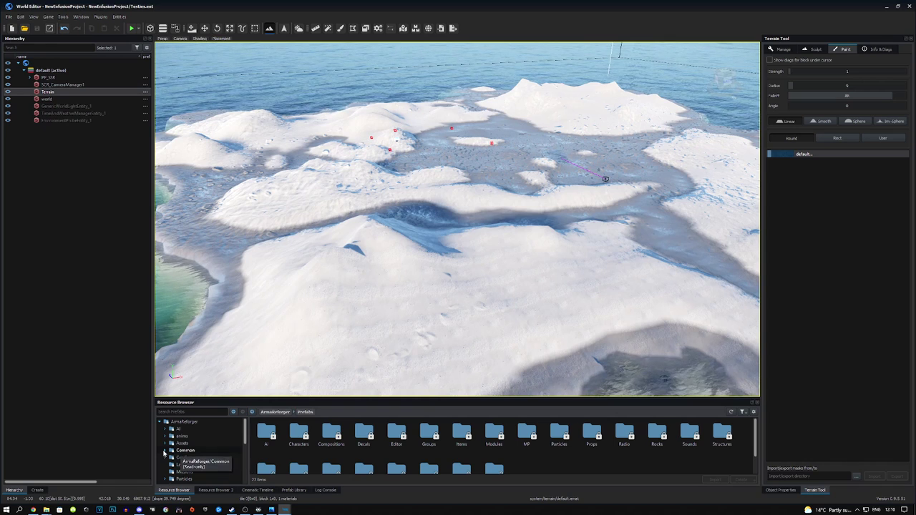
pyautogui.click(201, 451)
pyautogui.scroll(-1, 195, 456)
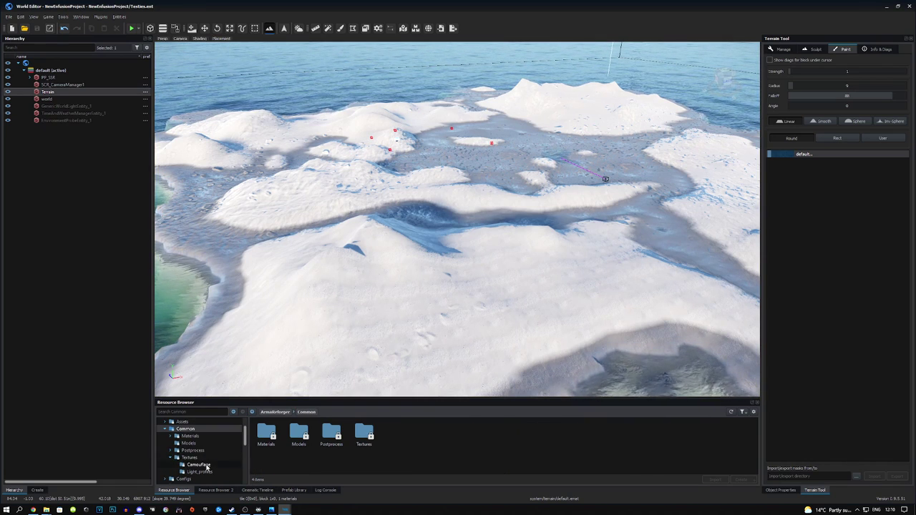
pyautogui.scroll(-3, 207, 465)
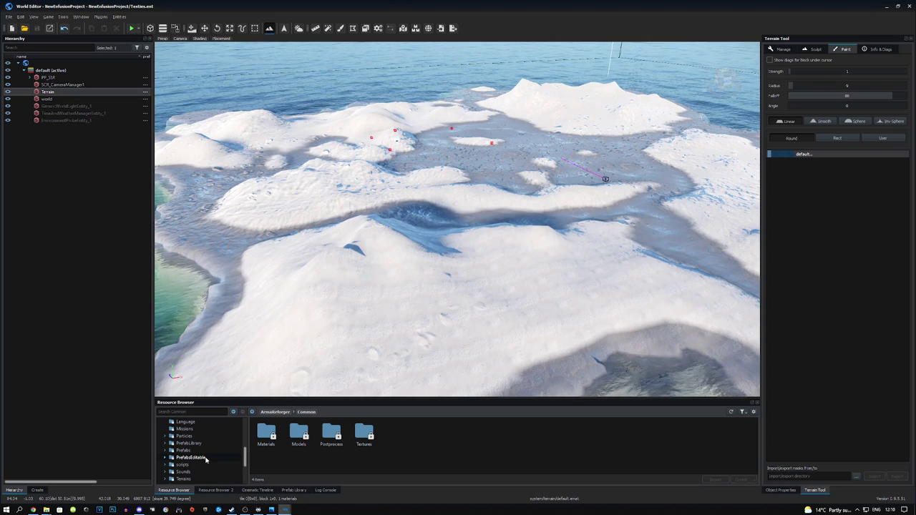
pyautogui.scroll(-1, 206, 459)
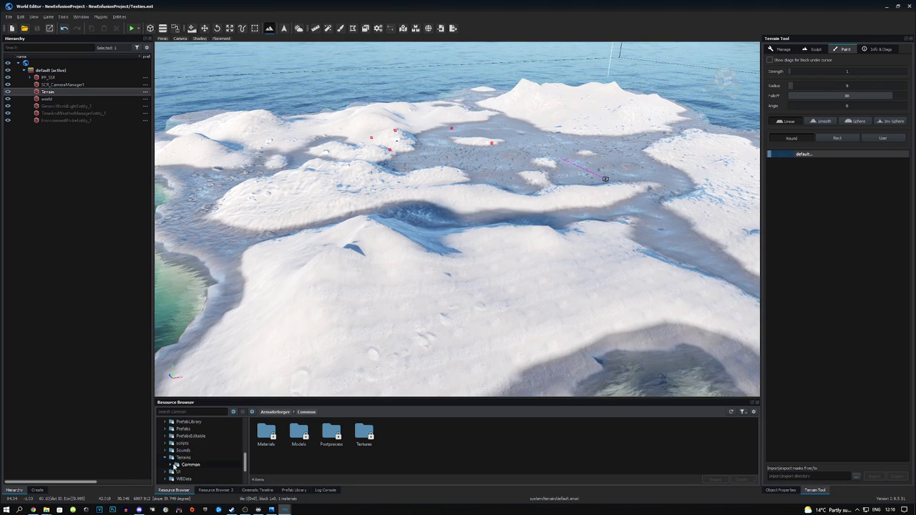
pyautogui.scroll(-1, 208, 464)
pyautogui.click(194, 458)
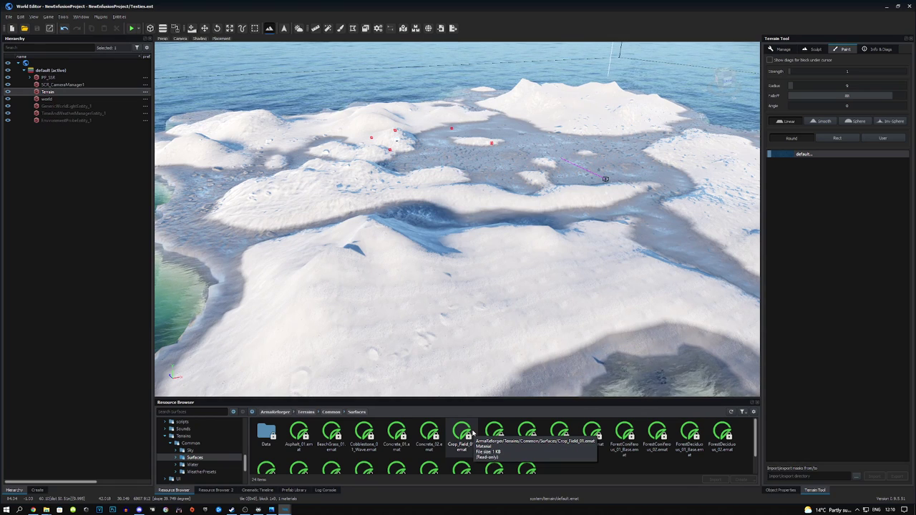
# - Add Dirt_01, Dirt_02, ForestConiferous_01_Base, ForestConiferous_02, ForestDeciduous_01_Base and ForestDeciduous_02 as terrain surface layers
pyautogui.moveTo(756, 445); pyautogui.dragTo(758, 454)
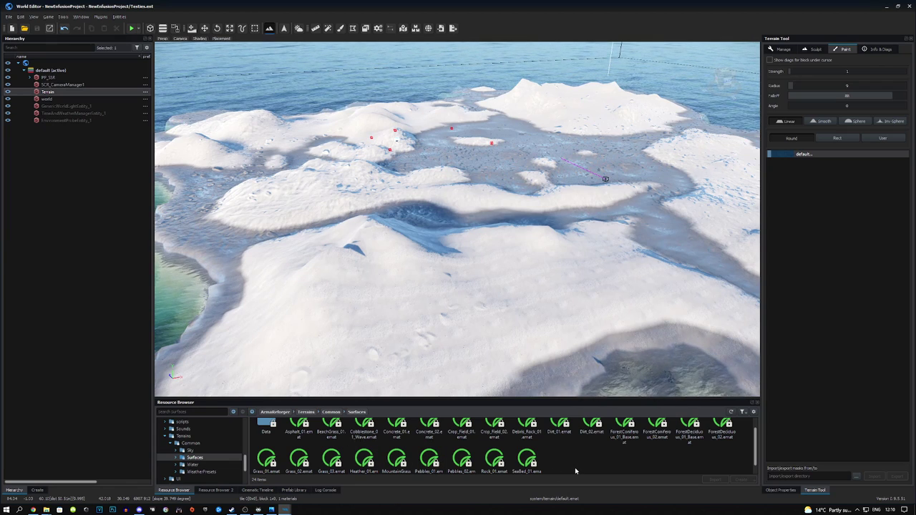
pyautogui.moveTo(756, 455); pyautogui.dragTo(755, 444)
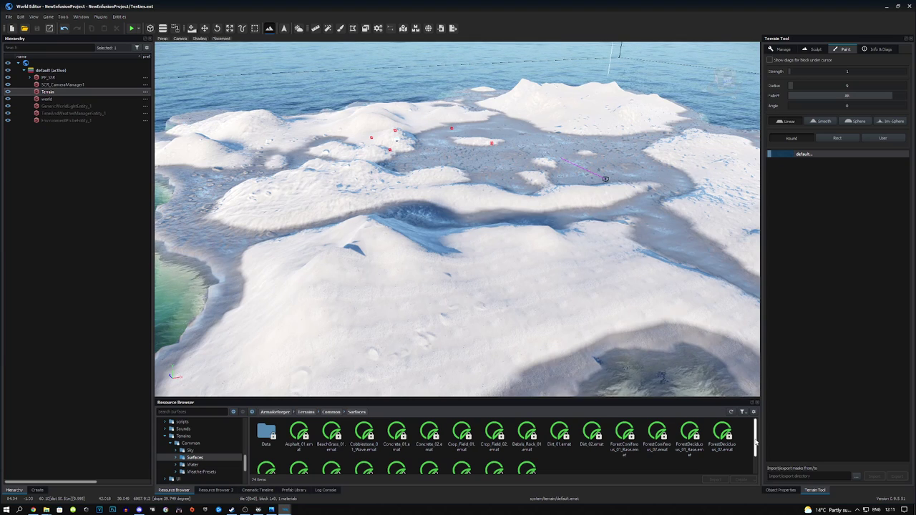
pyautogui.moveTo(755, 444)
pyautogui.mouseDown()
pyautogui.moveTo(756, 458)
pyautogui.moveTo(760, 443)
pyautogui.mouseUp()
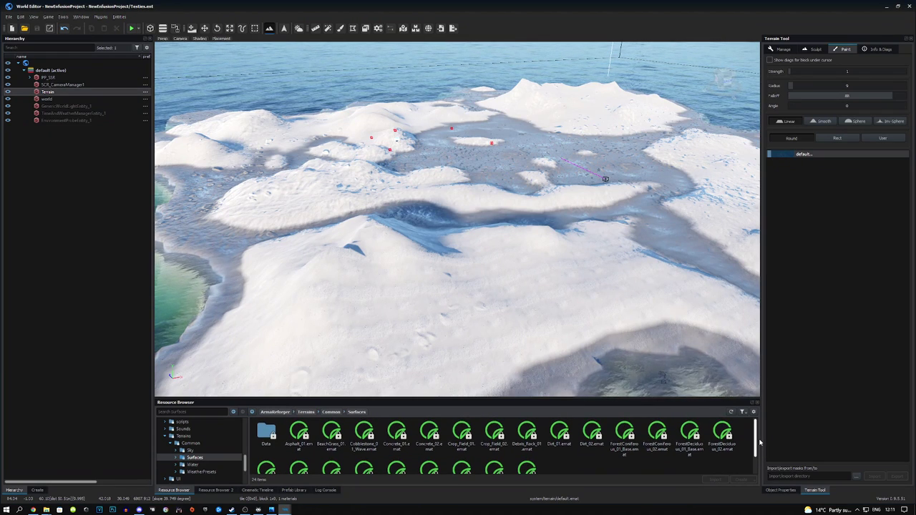
pyautogui.moveTo(560, 433); pyautogui.dragTo(830, 309)
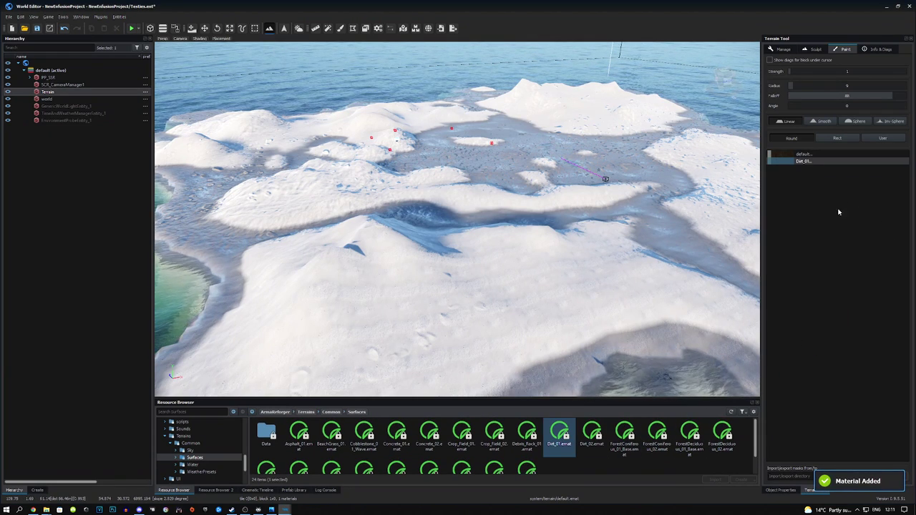
pyautogui.moveTo(591, 433); pyautogui.dragTo(765, 379)
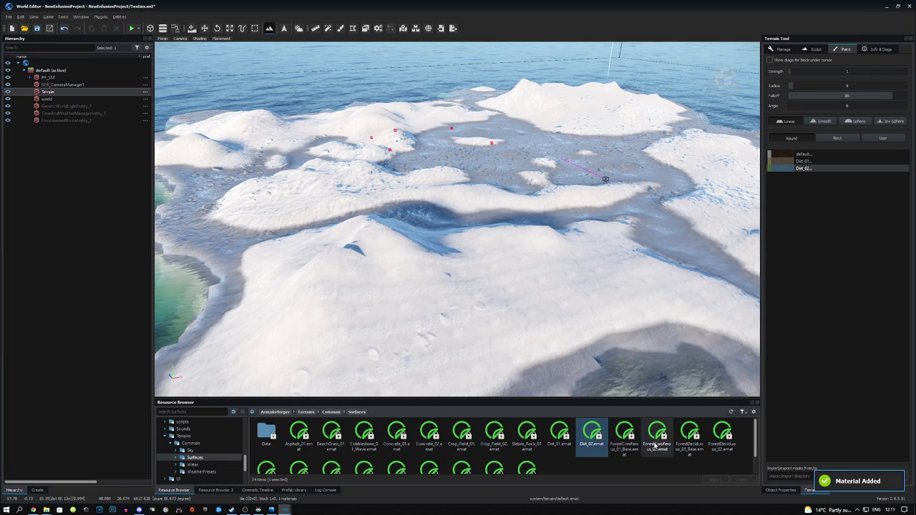
pyautogui.moveTo(624, 433); pyautogui.dragTo(765, 378)
pyautogui.moveTo(655, 444); pyautogui.dragTo(761, 379)
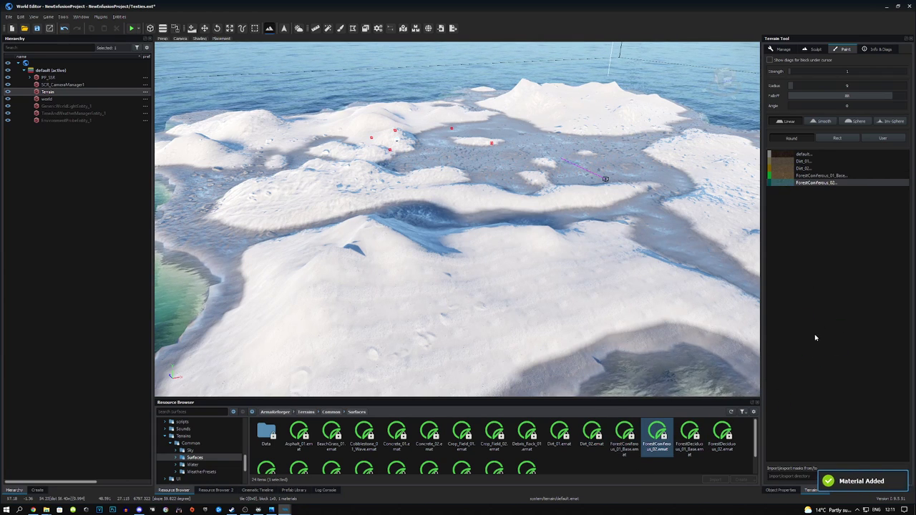
pyautogui.moveTo(689, 433); pyautogui.dragTo(765, 378)
pyautogui.moveTo(722, 433); pyautogui.dragTo(793, 266)
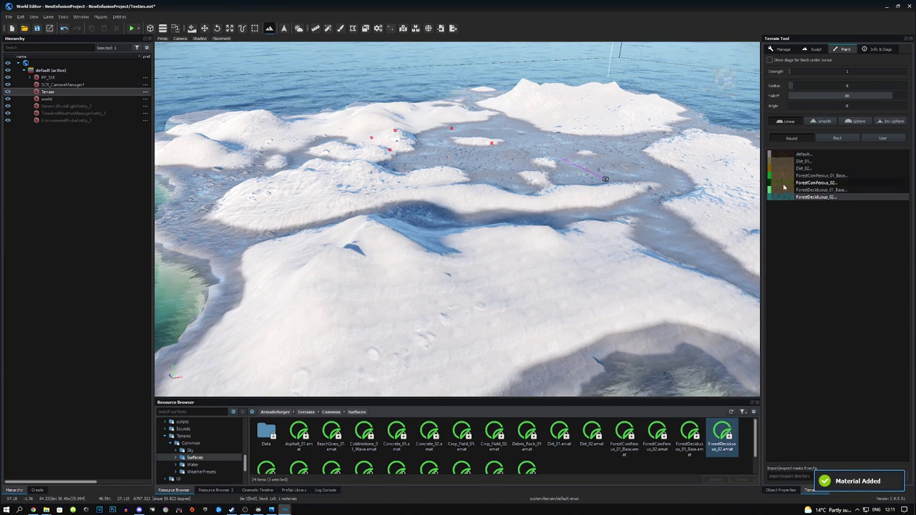
# - Fill the whole terrain with the Dirt_01 surface layer, clearing the others, and initialise the surface map with tile texture size 256
pyautogui.click(820, 175)
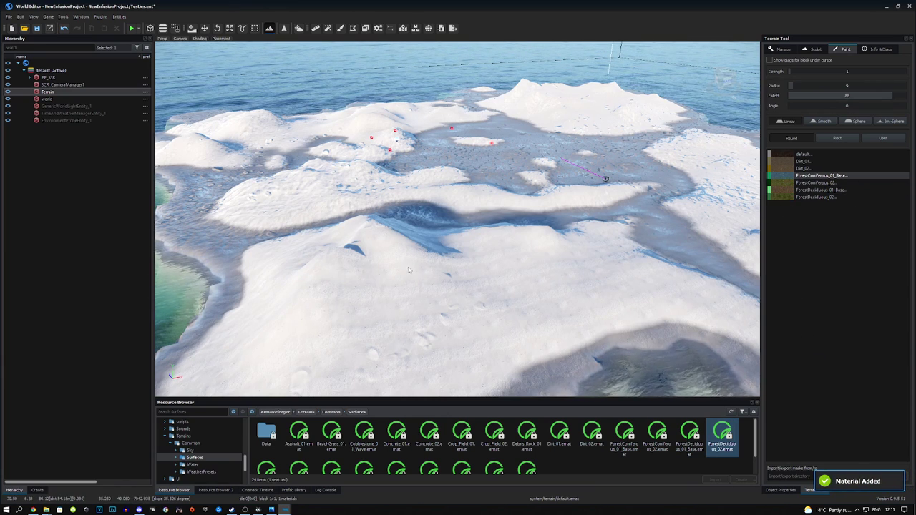
pyautogui.rightClick(797, 164)
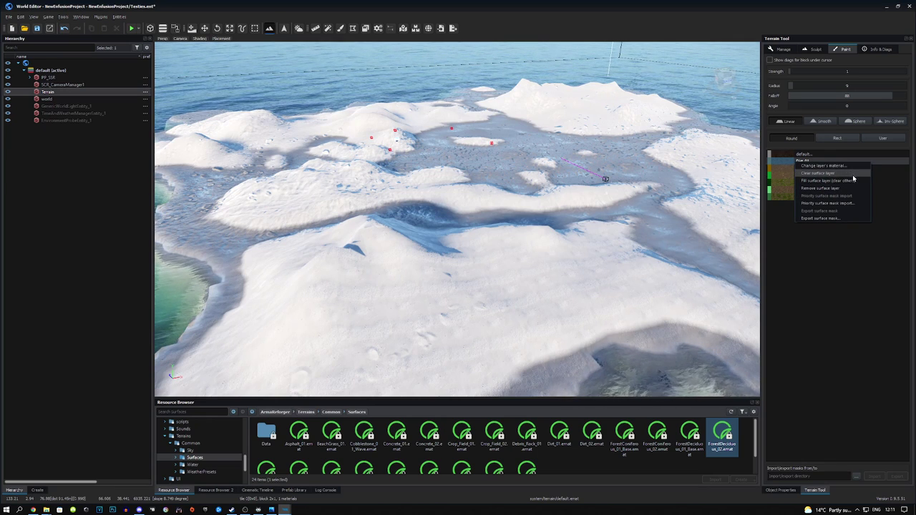
pyautogui.click(831, 182)
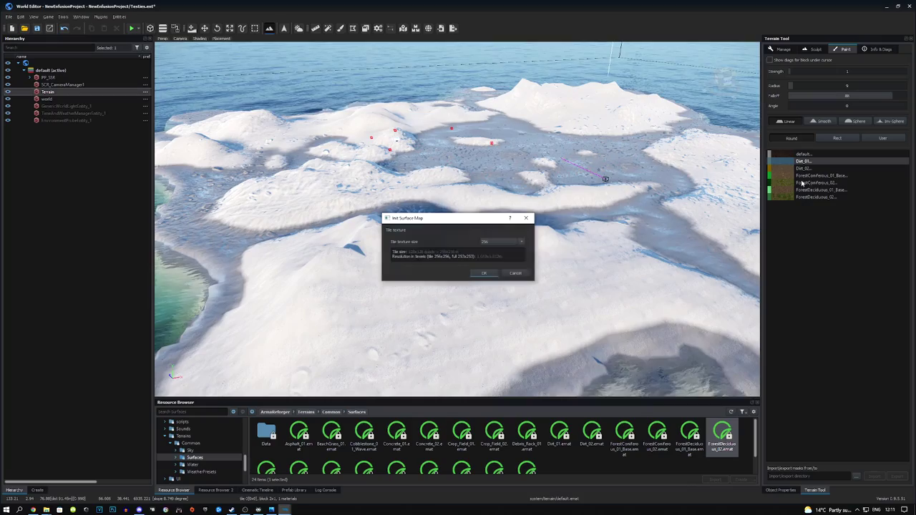
pyautogui.click(485, 272)
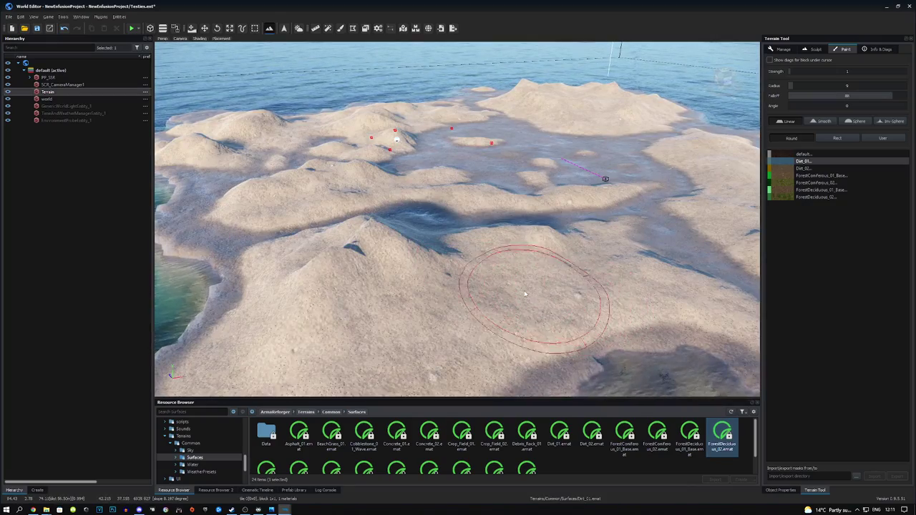
# - Inspect the dirt surface across the island's hills, channels and shoreline
pyautogui.moveTo(534, 296); pyautogui.dragTo(501, 278, button='right')
pyautogui.press('w')
pyautogui.press('w')
pyautogui.press('s')
pyautogui.press('w')
pyautogui.press('d')
pyautogui.press('w')
pyautogui.press('w')
pyautogui.press('w')
pyautogui.press('s')
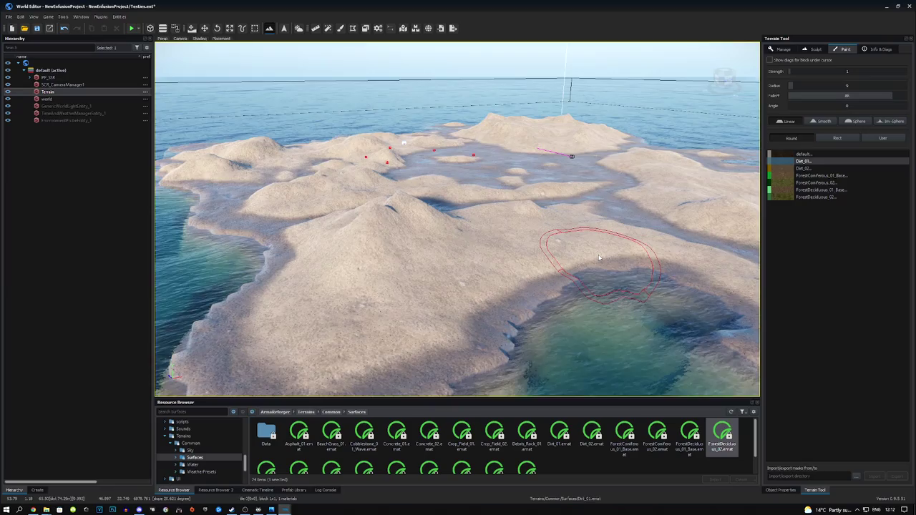
pyautogui.moveTo(600, 257); pyautogui.dragTo(520, 269, button='right')
pyautogui.press('d')
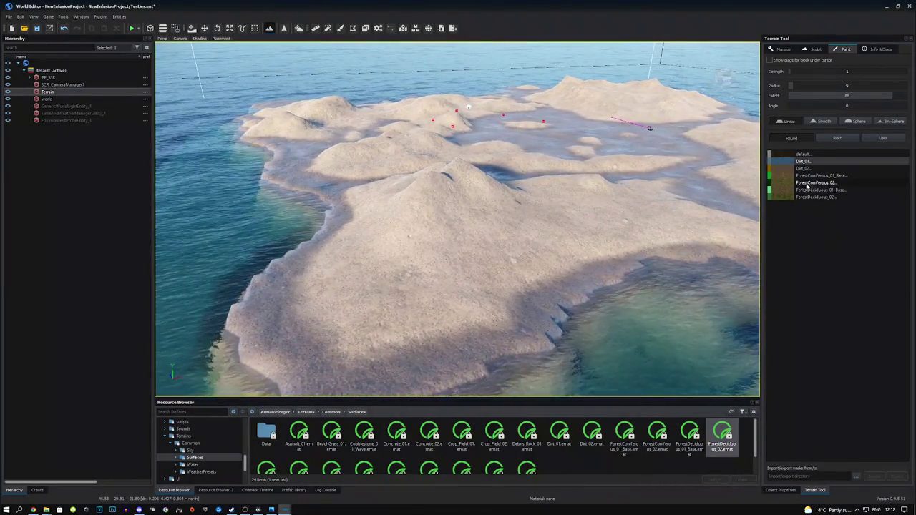
# - Fill the whole terrain with the ForestConiferous_02 surface layer, clearing the others
pyautogui.click(816, 183)
pyautogui.rightClick(791, 186)
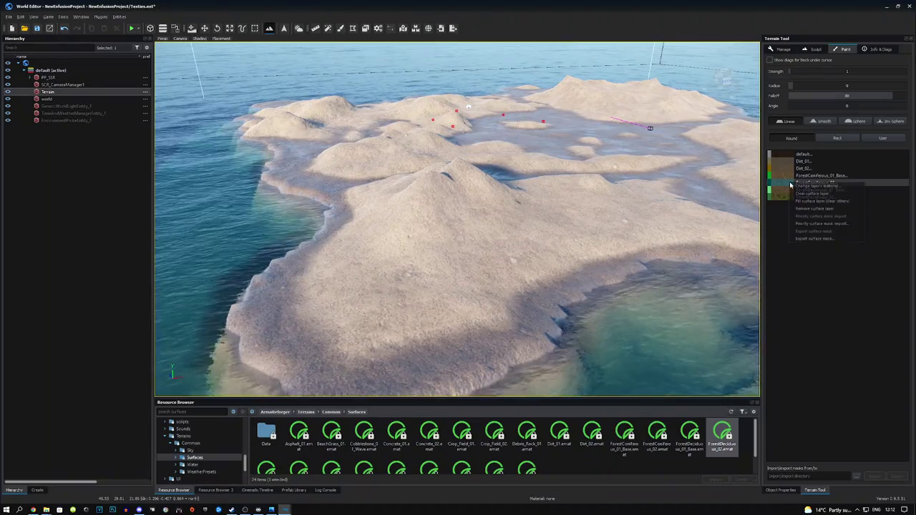
pyautogui.click(823, 201)
# - Inspect the forest ground cover and generated vegetation up close and from above the island
pyautogui.press('w')
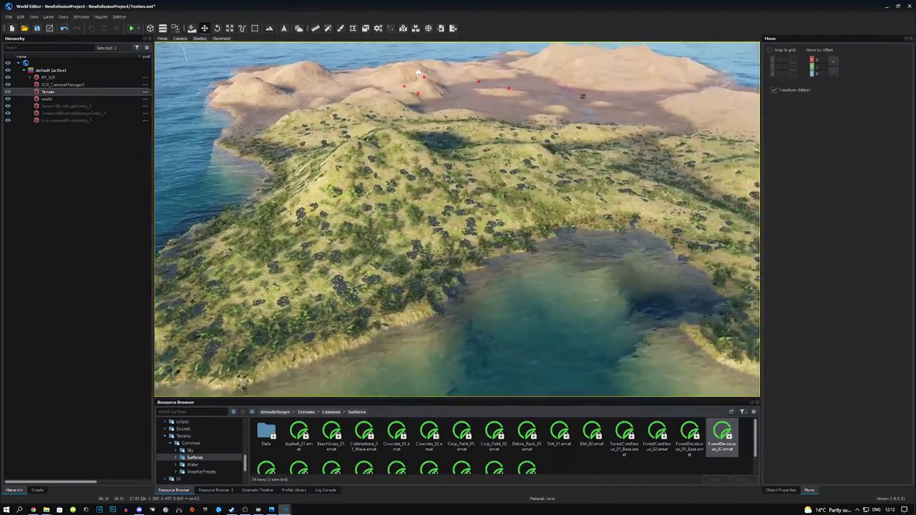
pyautogui.press('w')
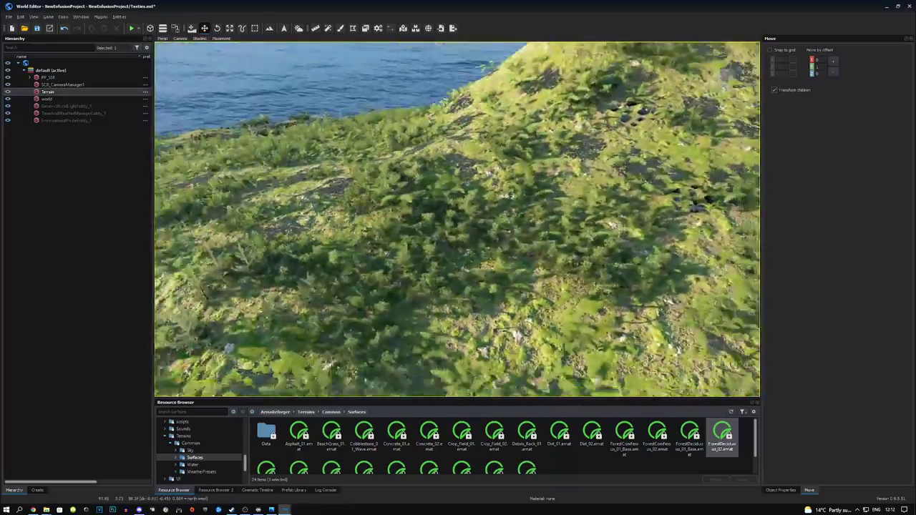
pyautogui.press('w')
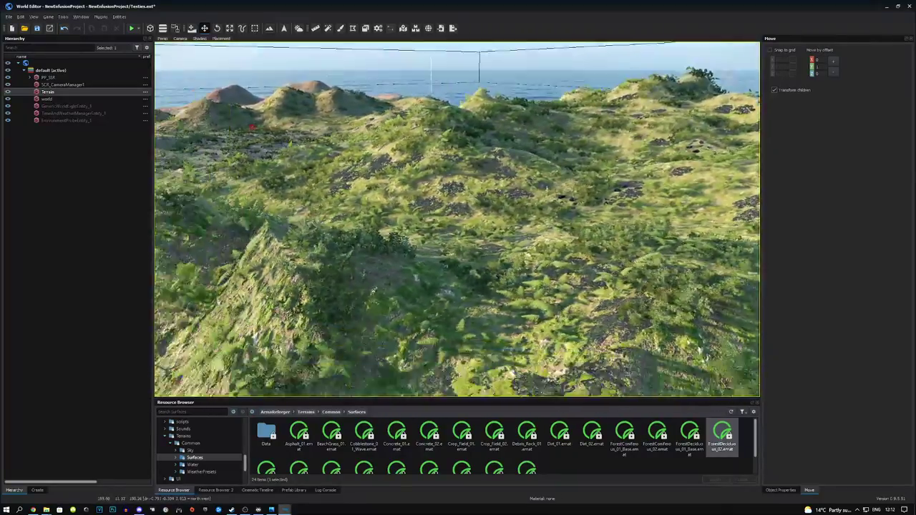
pyautogui.press('s')
pyautogui.scroll(6, 492, 234)
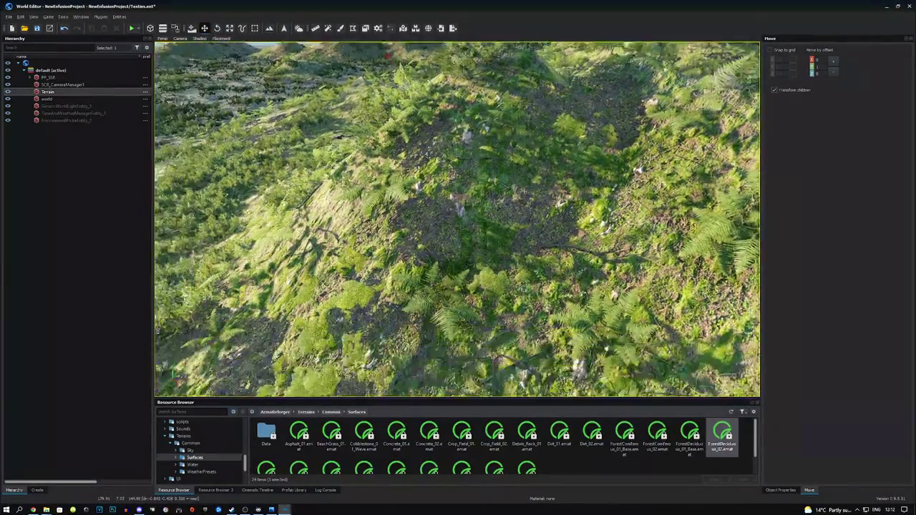
pyautogui.scroll(-4, 457, 219)
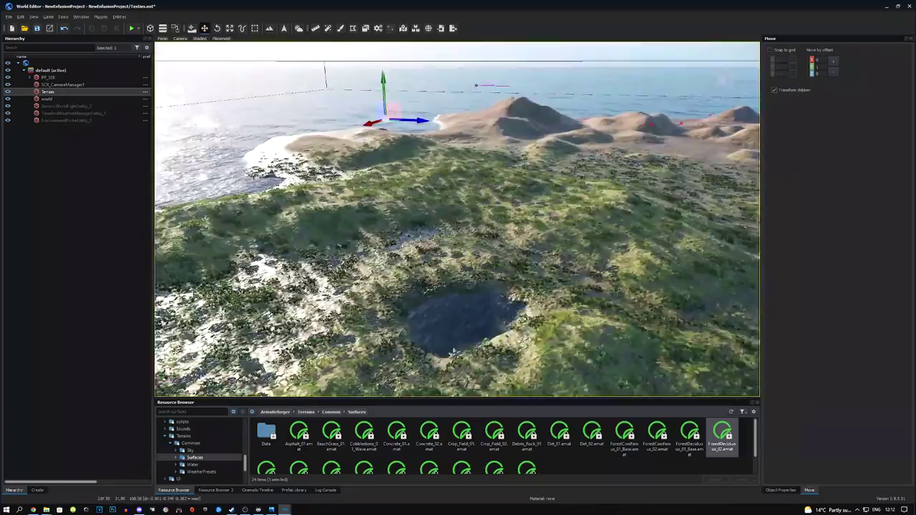
pyautogui.scroll(8, 457, 219)
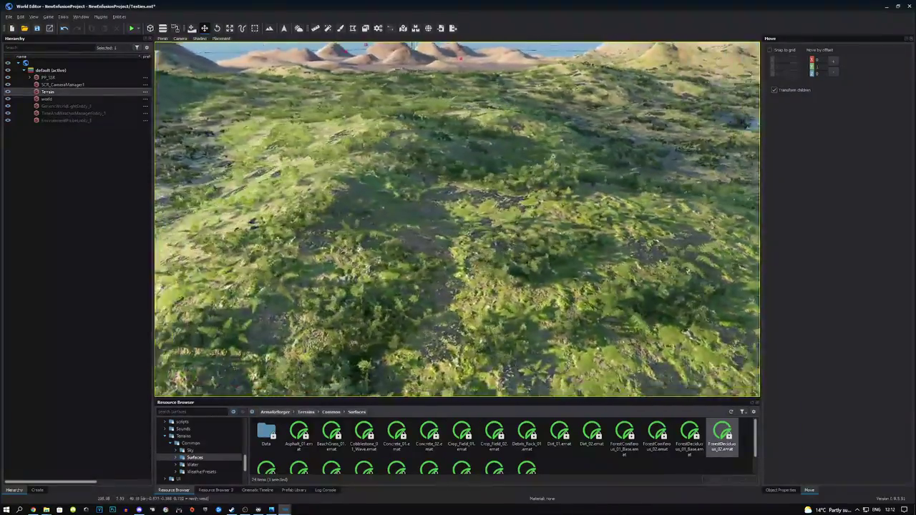
pyautogui.scroll(-6, 456, 219)
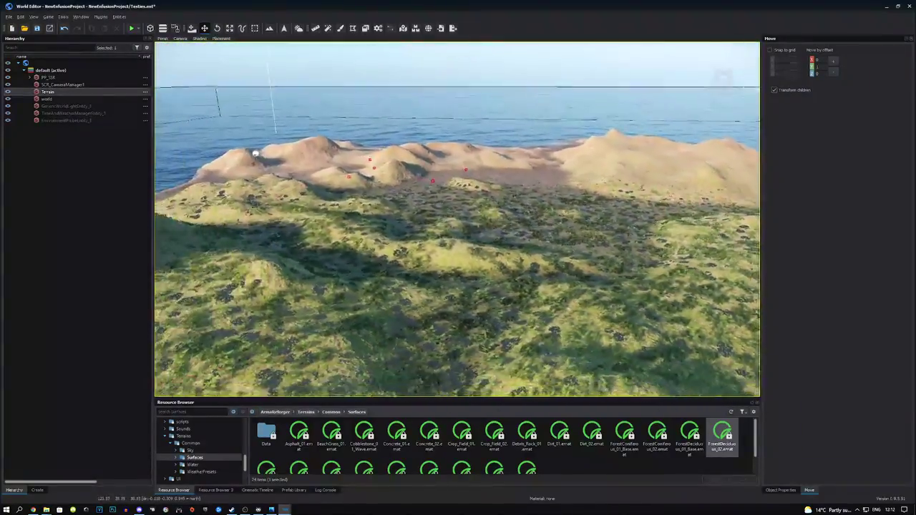
pyautogui.press('s')
pyautogui.press('a')
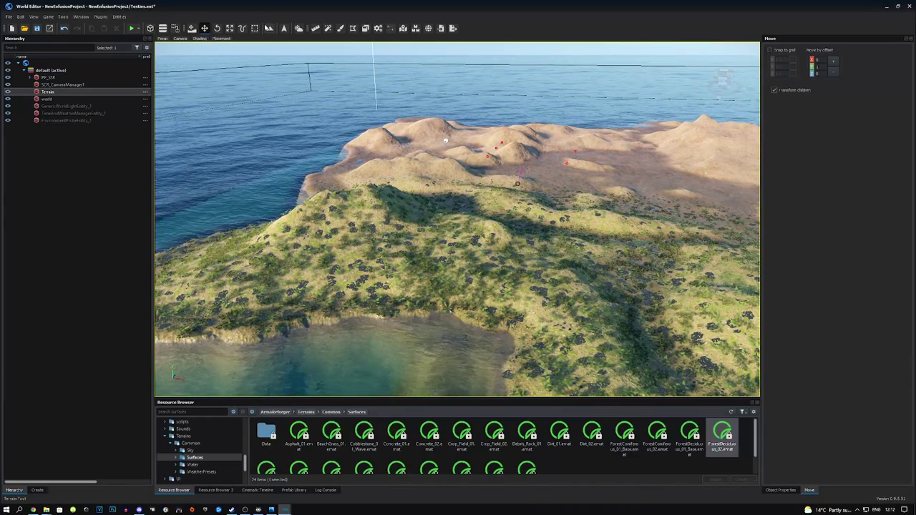
# - Return to terrain painting and fill the whole terrain with the ForestConiferous_01_Base surface layer, clearing the others
pyautogui.click(269, 28)
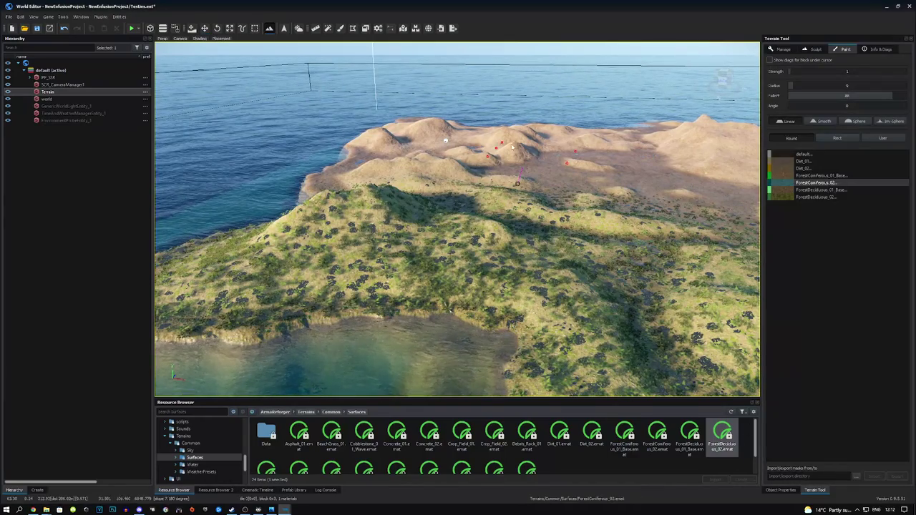
pyautogui.rightClick(805, 191)
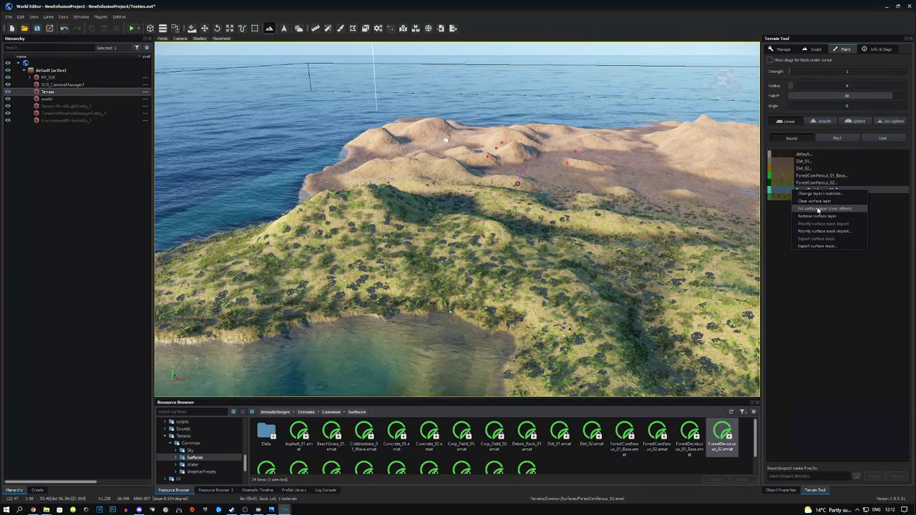
pyautogui.click(815, 177)
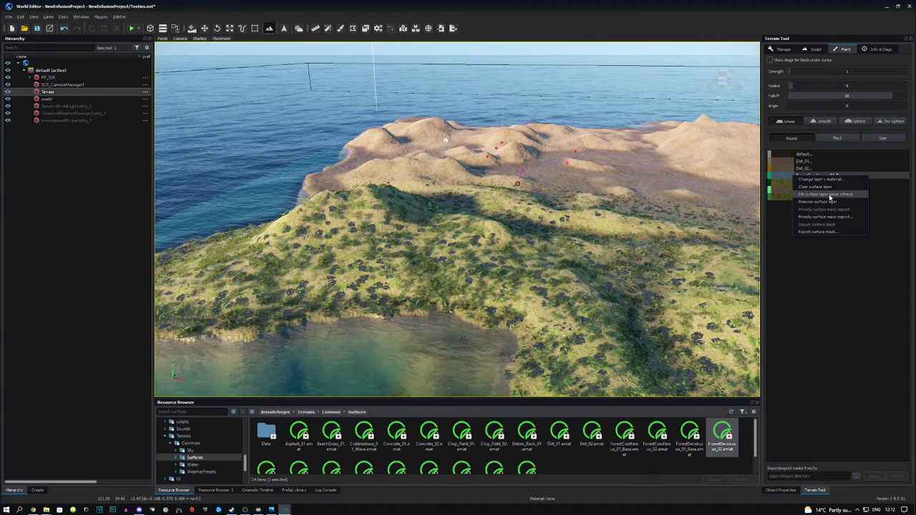
# - Save the world and playtest it in game mode from the vegetated hills, walking over the forest surface before returning to the editor
pyautogui.moveTo(620, 233)
pyautogui.mouseDown(button='right')
pyautogui.moveTo(530, 243)
pyautogui.moveTo(594, 257)
pyautogui.moveTo(609, 286)
pyautogui.moveTo(566, 308)
pyautogui.moveTo(558, 345)
pyautogui.moveTo(554, 286)
pyautogui.moveTo(609, 229)
pyautogui.moveTo(619, 279)
pyautogui.moveTo(644, 233)
pyautogui.moveTo(655, 239)
pyautogui.moveTo(653, 222)
pyautogui.mouseUp(button='right')
pyautogui.press('w')
pyautogui.press('w')
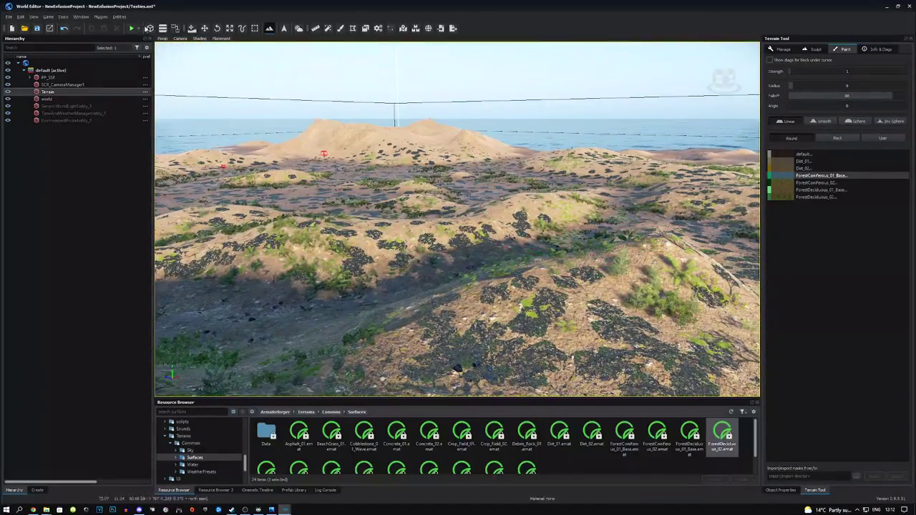
pyautogui.click(132, 28)
pyautogui.click(499, 262)
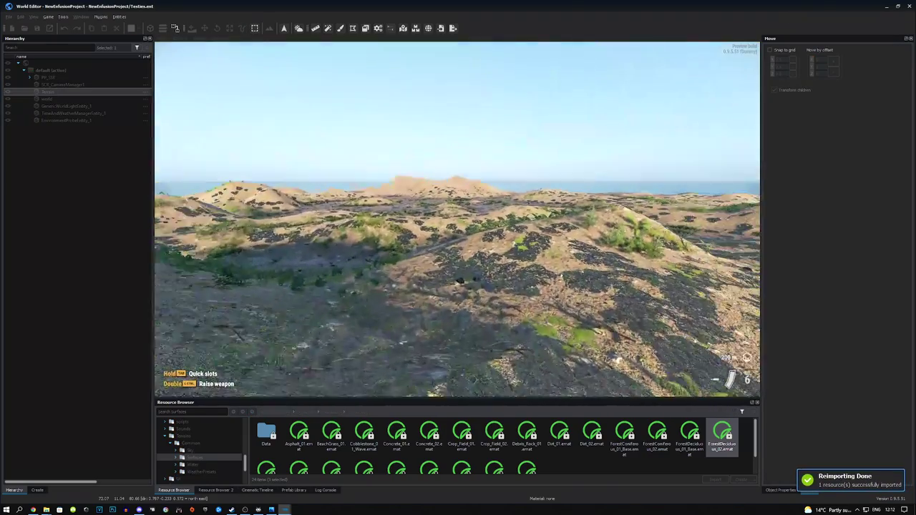
pyautogui.press('w')
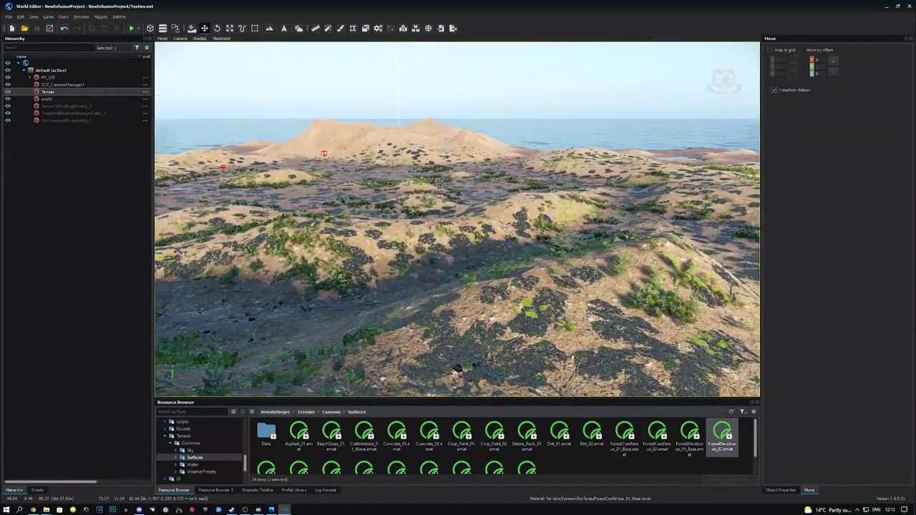
# - Switch the terrain tool to the Flatten sculpting brush and lower its height setting slightly
pyautogui.press('w')
pyautogui.moveTo(544, 179); pyautogui.dragTo(463, 254, button='right')
pyautogui.press('s')
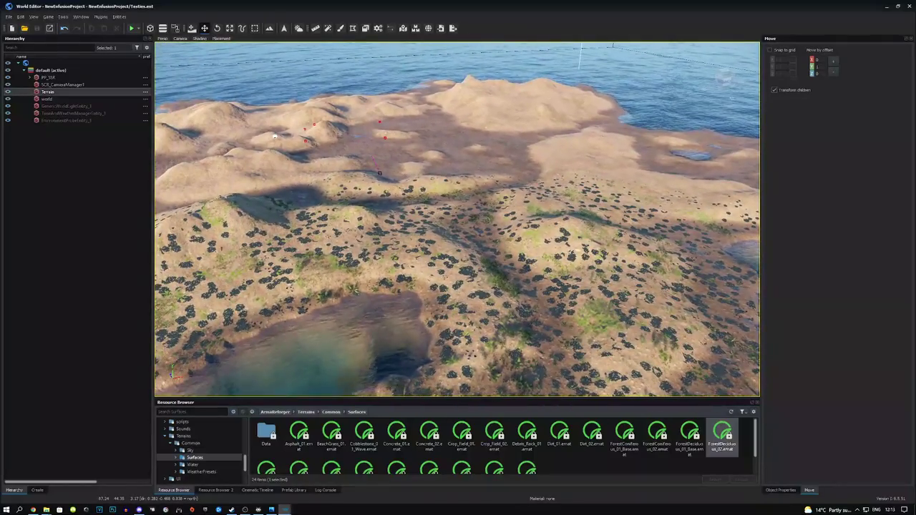
pyautogui.press('d')
pyautogui.moveTo(456, 164); pyautogui.dragTo(630, 159, button='right')
pyautogui.press('a')
pyautogui.press('w')
pyautogui.click(270, 28)
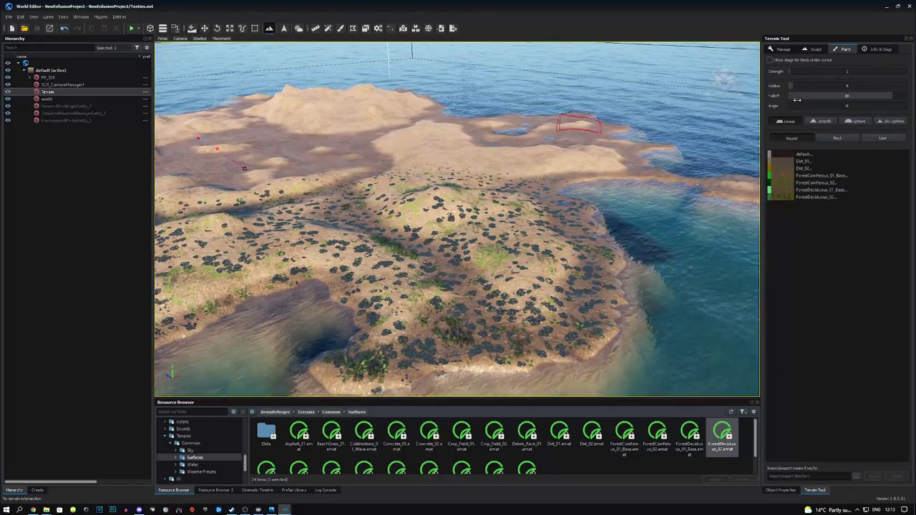
pyautogui.click(815, 49)
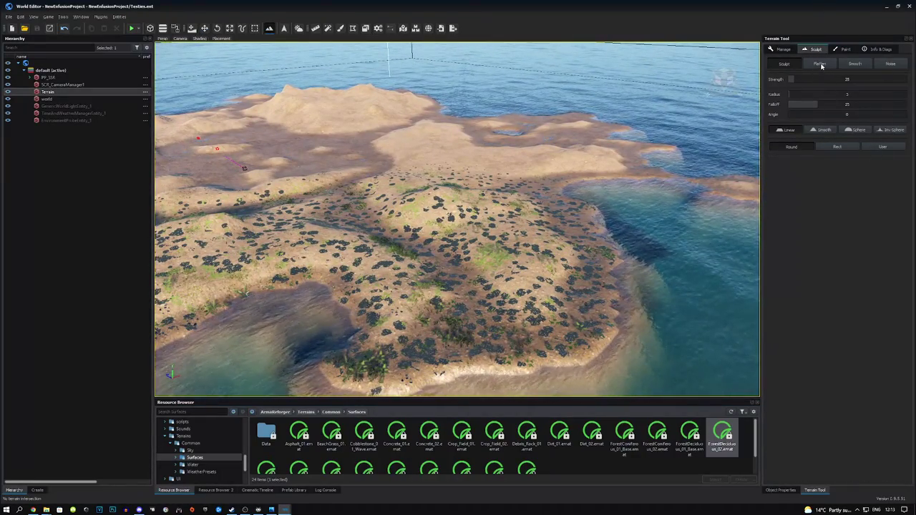
pyautogui.click(820, 63)
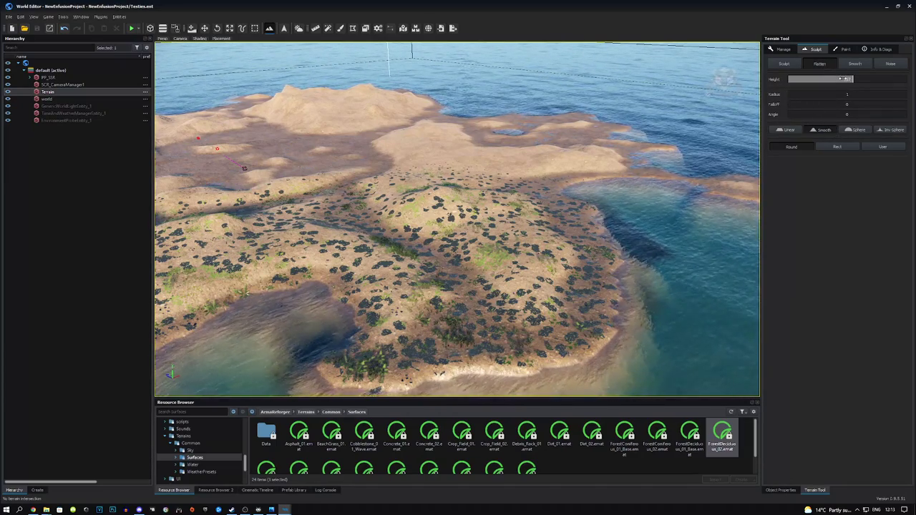
pyautogui.moveTo(846, 79)
pyautogui.mouseDown()
pyautogui.moveTo(800, 79)
pyautogui.moveTo(835, 79)
pyautogui.mouseUp()
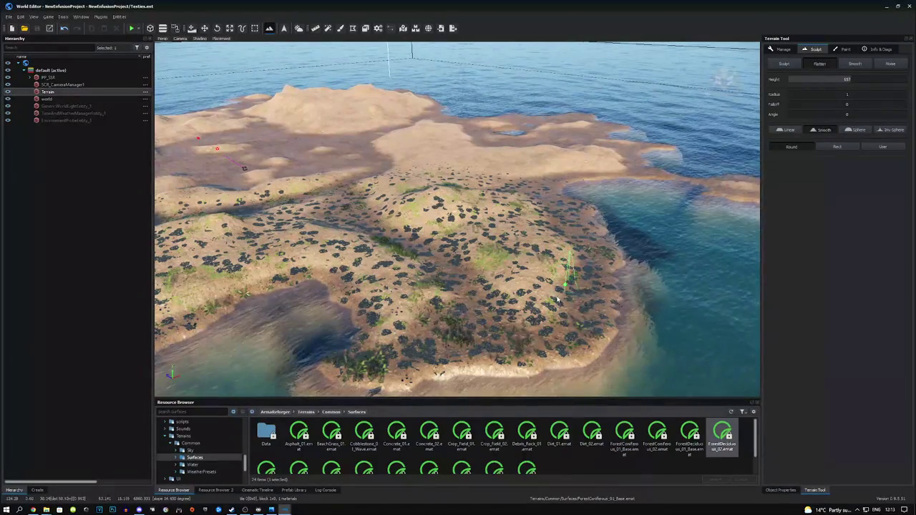
# - Try a small flatten stroke on the vegetated hillside, then undo it
pyautogui.moveTo(514, 334); pyautogui.dragTo(515, 379, button='right')
pyautogui.scroll(5, 518, 259)
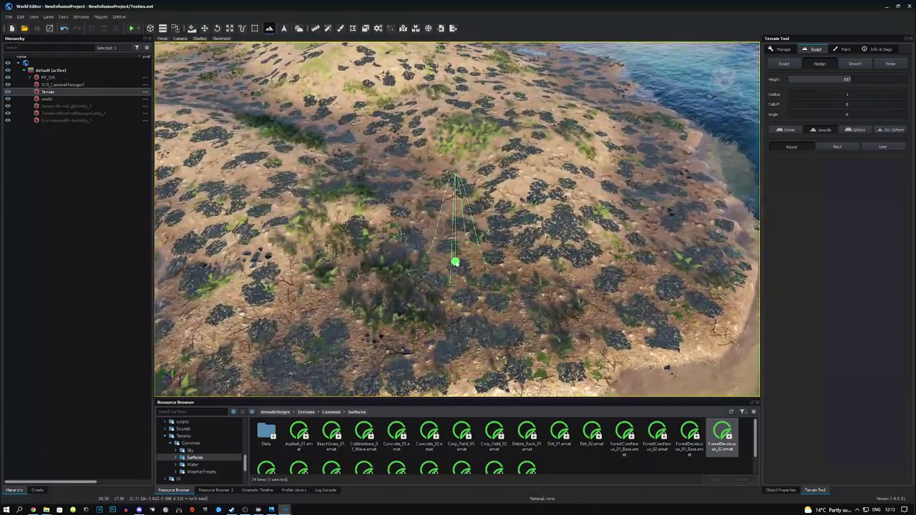
pyautogui.moveTo(453, 260)
pyautogui.mouseDown()
pyautogui.moveTo(468, 241)
pyautogui.moveTo(456, 264)
pyautogui.mouseUp()
pyautogui.hotkey('ctrl', 'z')
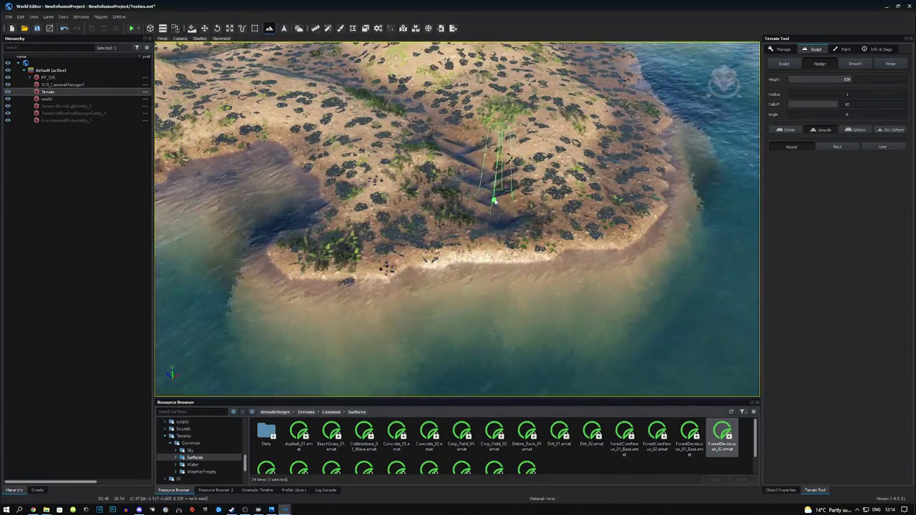
# - Carve a channel from the shore up through the vegetated hillside with the Flatten brush at falloff 42
pyautogui.moveTo(495, 202)
pyautogui.mouseDown()
pyautogui.moveTo(475, 279)
pyautogui.moveTo(491, 239)
pyautogui.mouseUp()
pyautogui.moveTo(459, 146)
pyautogui.mouseDown()
pyautogui.moveTo(460, 134)
pyautogui.moveTo(421, 109)
pyautogui.mouseUp()
pyautogui.moveTo(421, 109); pyautogui.dragTo(515, 157, button='right')
pyautogui.moveTo(607, 394); pyautogui.dragTo(194, 114, button='right')
pyautogui.press('a')
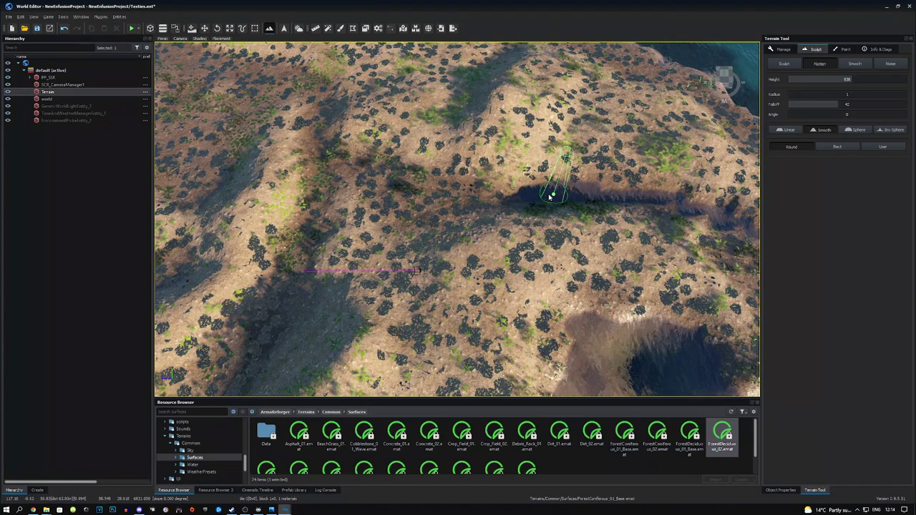
# - Extend the flattened channel inland across the hills towards the island's central basin
pyautogui.moveTo(527, 195)
pyautogui.mouseDown()
pyautogui.moveTo(467, 194)
pyautogui.moveTo(353, 170)
pyautogui.moveTo(450, 203)
pyautogui.moveTo(443, 192)
pyautogui.mouseUp()
pyautogui.moveTo(442, 192)
pyautogui.mouseDown(button='right')
pyautogui.moveTo(426, 202)
pyautogui.moveTo(408, 179)
pyautogui.moveTo(344, 176)
pyautogui.mouseUp(button='right')
pyautogui.moveTo(673, 304); pyautogui.dragTo(454, 190, button='right')
pyautogui.moveTo(454, 190); pyautogui.dragTo(442, 167)
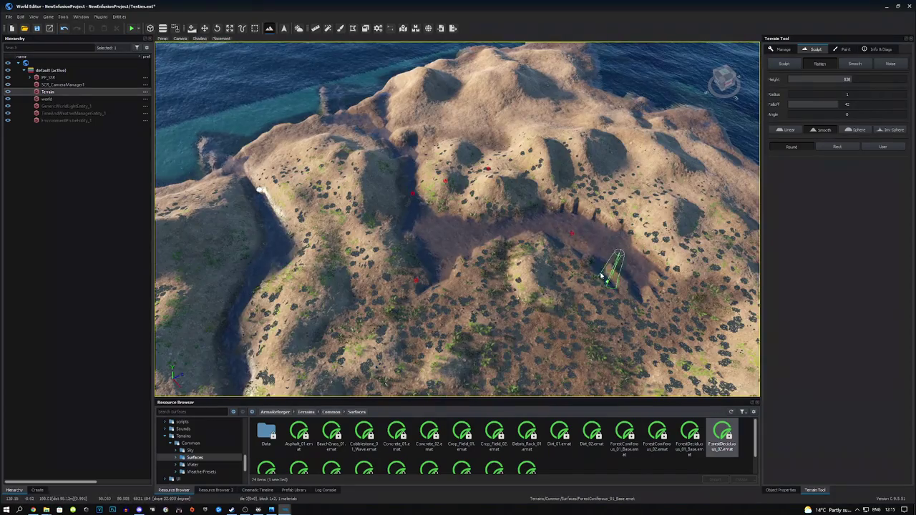
# - Widen the island's central basin by flattening the surrounding hill slopes and small mounds
pyautogui.moveTo(603, 274); pyautogui.dragTo(569, 250)
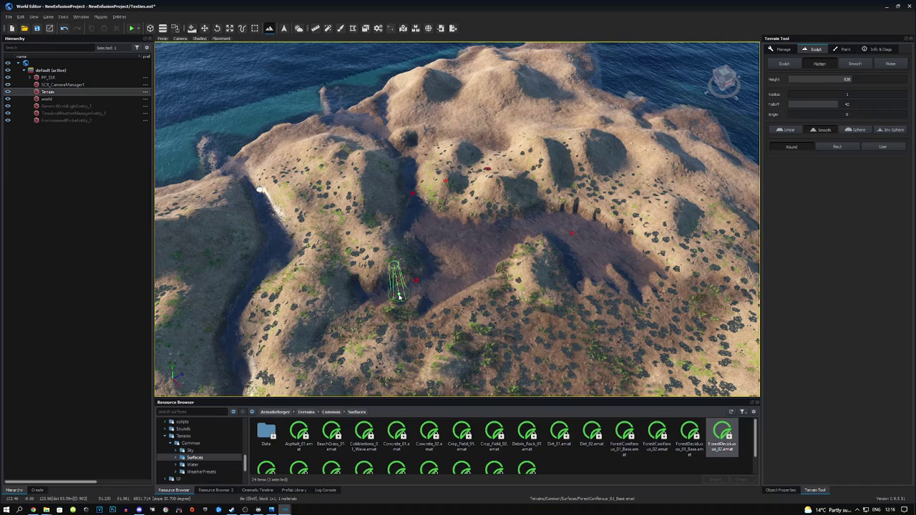
pyautogui.moveTo(344, 331); pyautogui.dragTo(349, 340)
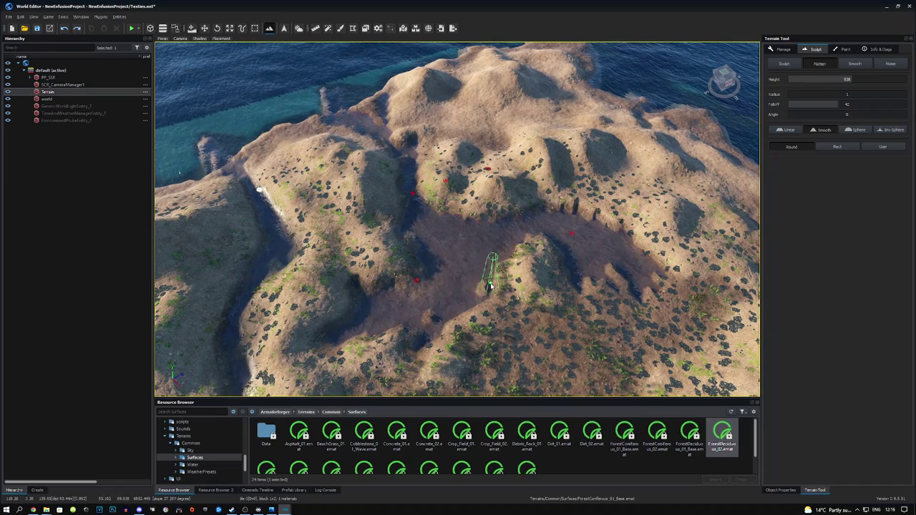
pyautogui.moveTo(480, 331)
pyautogui.mouseDown()
pyautogui.moveTo(505, 338)
pyautogui.moveTo(474, 290)
pyautogui.mouseUp()
pyautogui.moveTo(498, 275); pyautogui.dragTo(279, 251, button='right')
pyautogui.moveTo(429, 247)
pyautogui.mouseDown(button='right')
pyautogui.moveTo(469, 261)
pyautogui.moveTo(461, 204)
pyautogui.moveTo(482, 204)
pyautogui.mouseUp(button='right')
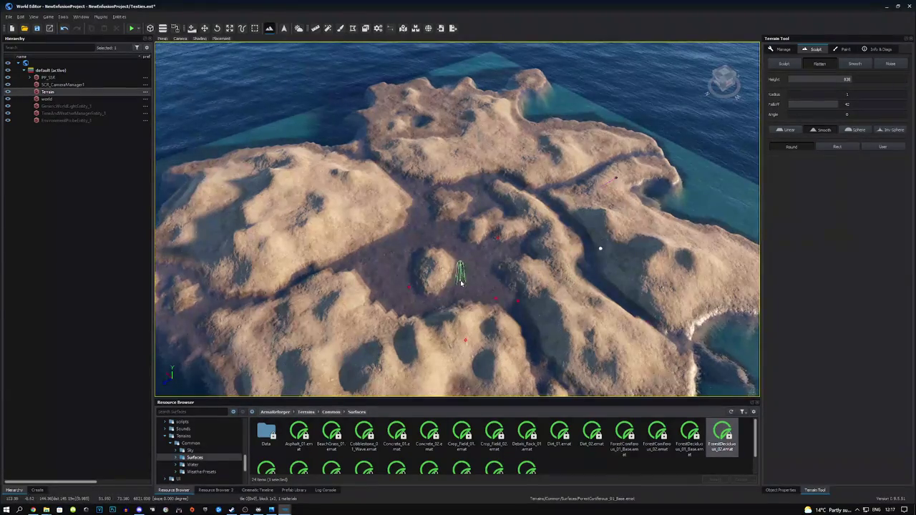
# - Smooth the rough seabed at the channel mouths along the coast with the Smooth brush at radius 4
pyautogui.moveTo(461, 284); pyautogui.dragTo(580, 297, button='right')
pyautogui.press('w')
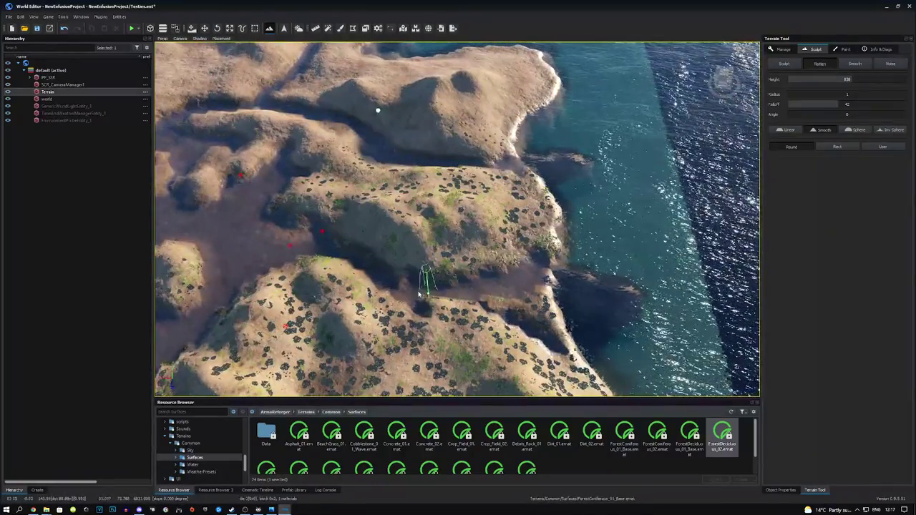
pyautogui.moveTo(467, 281); pyautogui.dragTo(444, 294, button='right')
pyautogui.press('d')
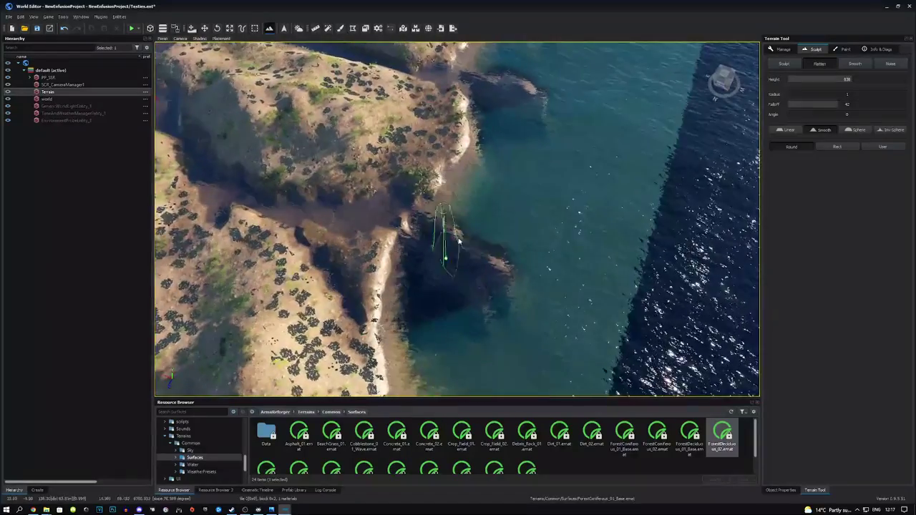
pyautogui.click(855, 63)
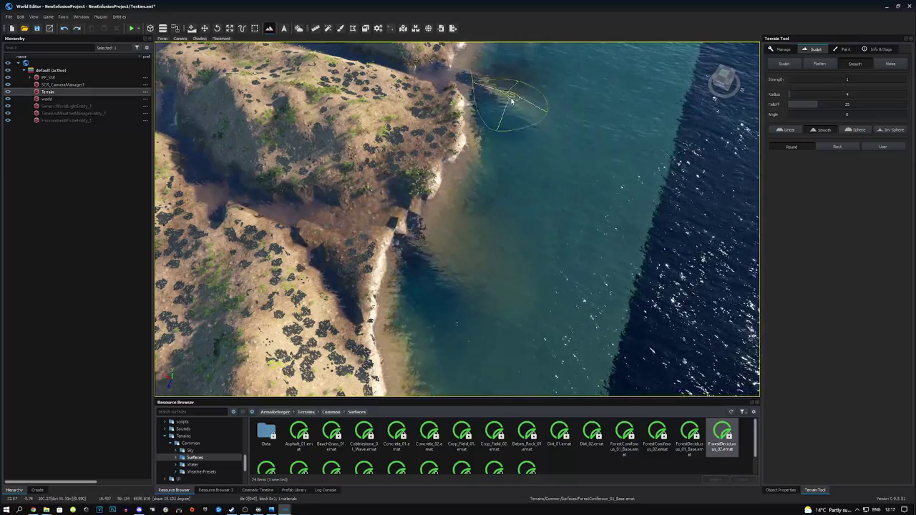
pyautogui.moveTo(525, 117); pyautogui.dragTo(512, 168)
pyautogui.moveTo(502, 200); pyautogui.dragTo(482, 129, button='right')
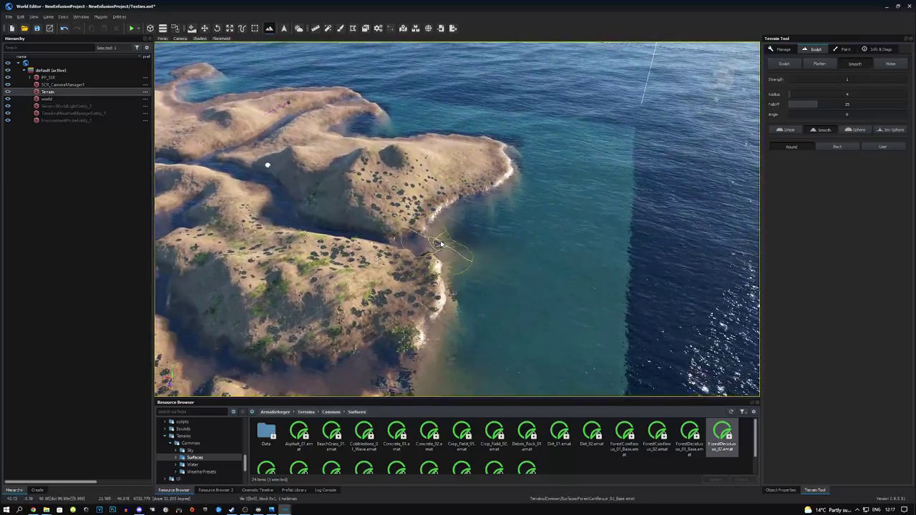
pyautogui.moveTo(528, 271)
pyautogui.mouseDown(button='right')
pyautogui.moveTo(494, 297)
pyautogui.moveTo(504, 323)
pyautogui.mouseUp(button='right')
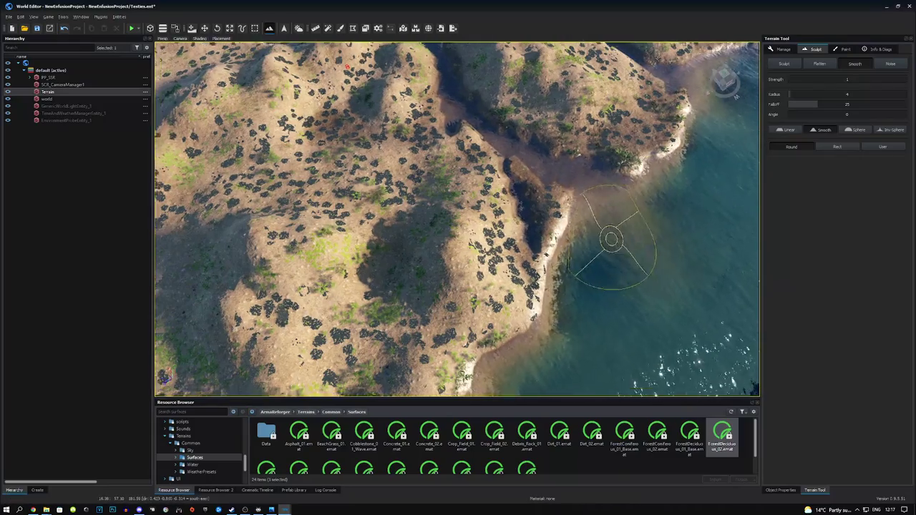
# - Smooth the remaining channel outlets and shoreline edges around the vegetated part of the island
pyautogui.moveTo(612, 240)
pyautogui.mouseDown(button='right')
pyautogui.moveTo(530, 247)
pyautogui.moveTo(590, 250)
pyautogui.moveTo(577, 240)
pyautogui.moveTo(552, 247)
pyautogui.moveTo(507, 276)
pyautogui.mouseUp(button='right')
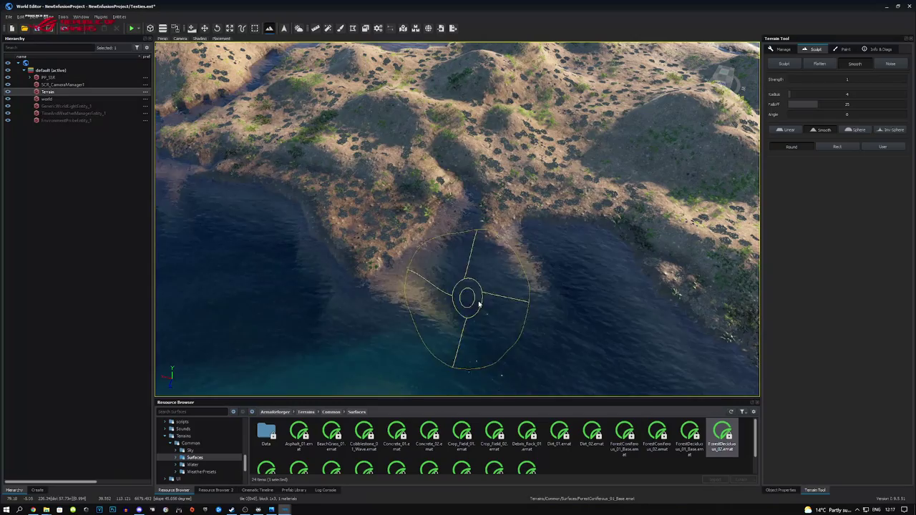
pyautogui.moveTo(304, 251); pyautogui.dragTo(456, 281, button='right')
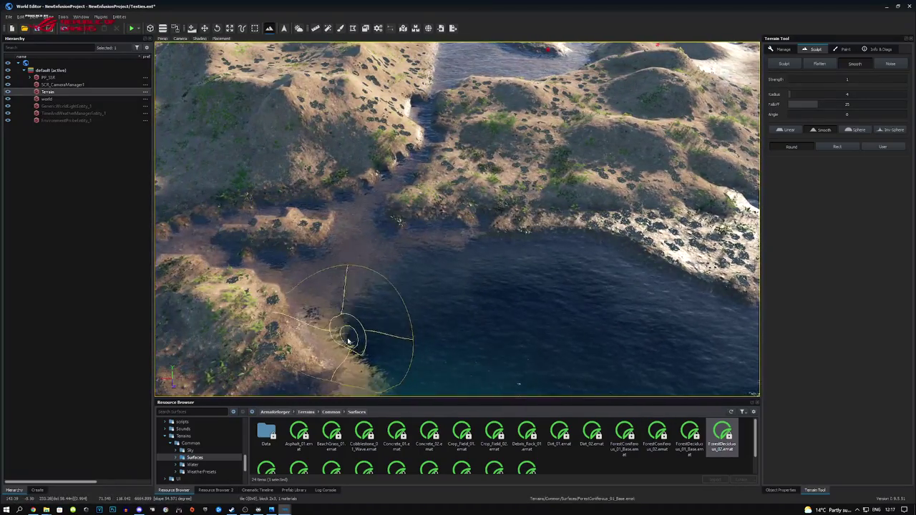
pyautogui.press('a')
pyautogui.moveTo(357, 262); pyautogui.dragTo(262, 282, button='right')
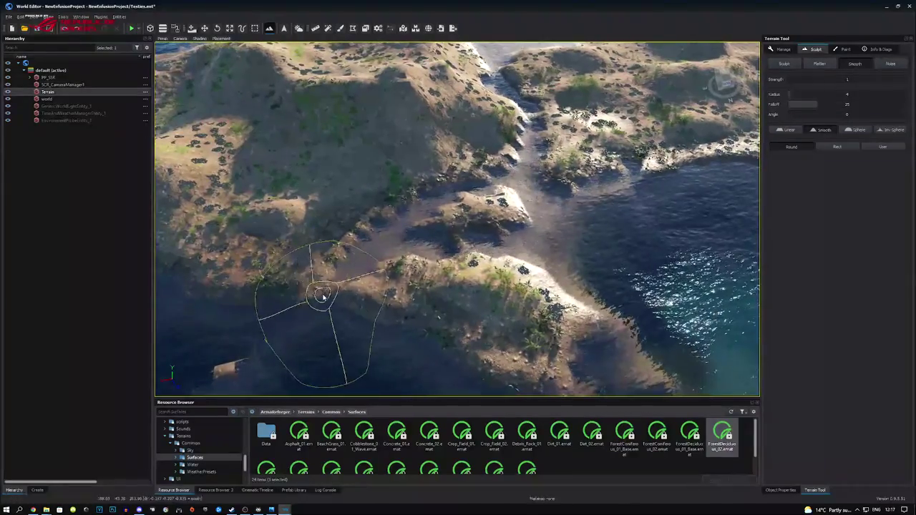
pyautogui.moveTo(351, 319)
pyautogui.mouseDown(button='right')
pyautogui.moveTo(307, 359)
pyautogui.moveTo(389, 327)
pyautogui.moveTo(466, 327)
pyautogui.mouseUp(button='right')
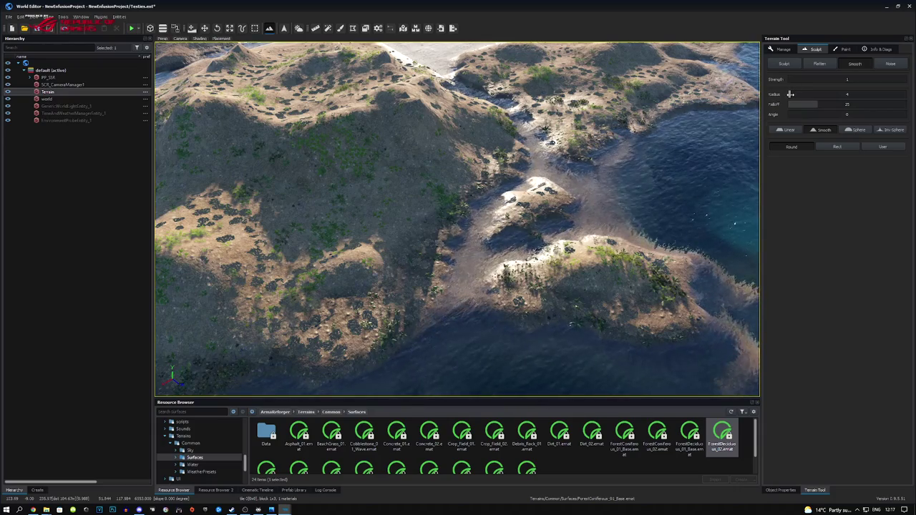
# - Set the Smooth brush radius to 1 and smooth the shoreline bank beside the inlet
pyautogui.moveTo(790, 94); pyautogui.dragTo(774, 101)
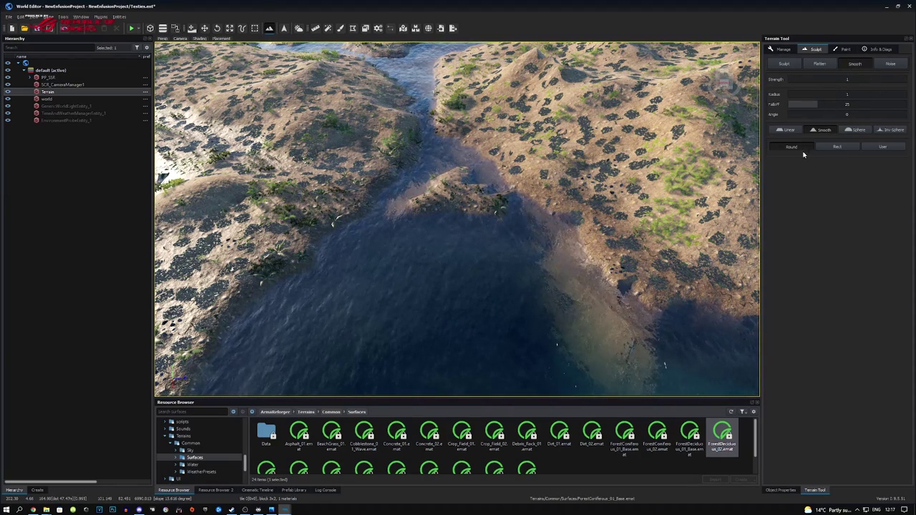
pyautogui.moveTo(587, 233)
pyautogui.mouseDown()
pyautogui.moveTo(634, 290)
pyautogui.moveTo(704, 320)
pyautogui.mouseUp()
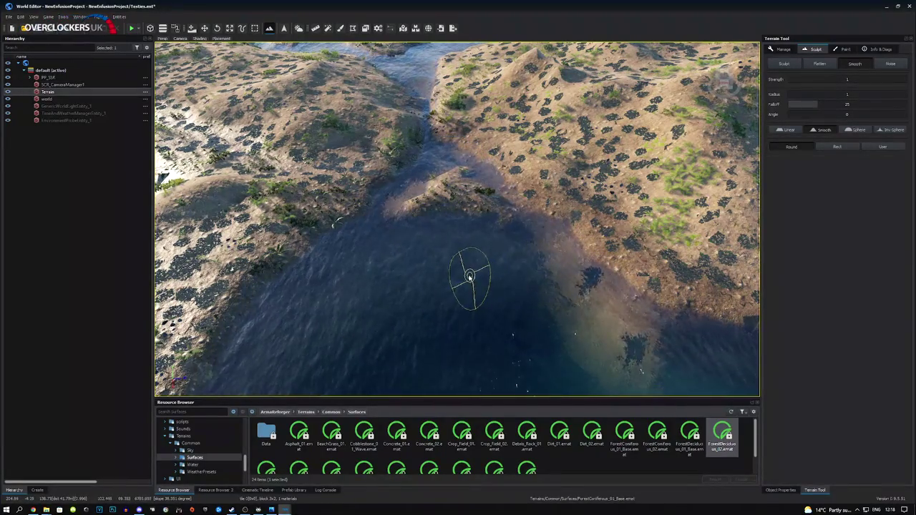
pyautogui.moveTo(469, 283); pyautogui.dragTo(507, 232, button='right')
pyautogui.press('w')
pyautogui.moveTo(258, 113); pyautogui.dragTo(308, 215, button='right')
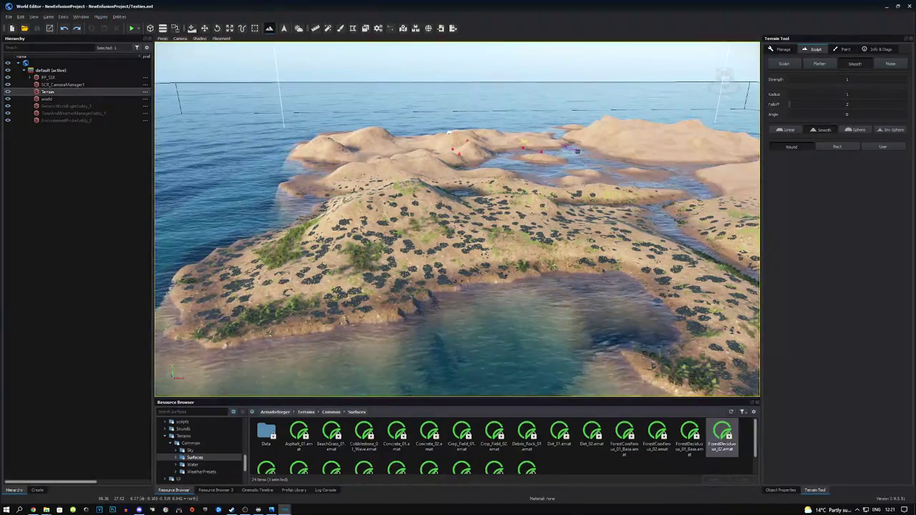
# - Examine the sculpted island from above, checking the hills, flooded channels and central basin
pyautogui.moveTo(459, 219); pyautogui.dragTo(486, 146, button='right')
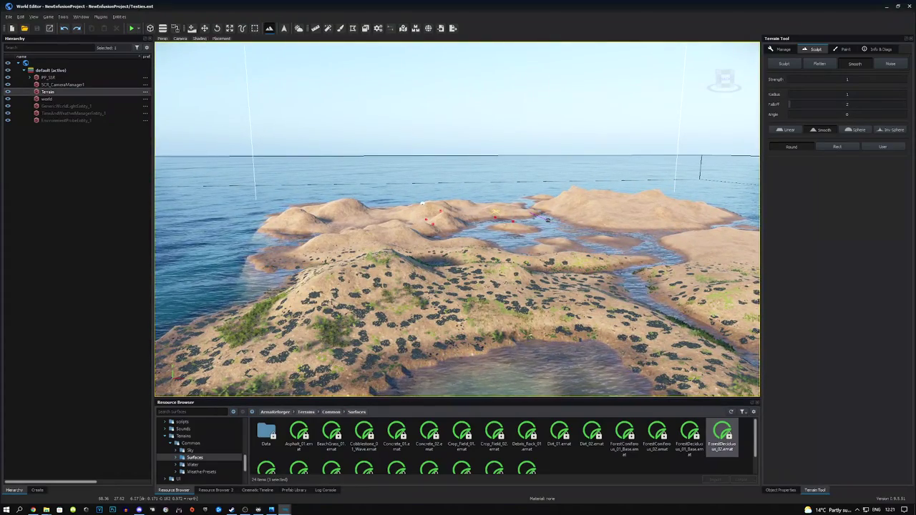
pyautogui.moveTo(458, 219); pyautogui.dragTo(520, 211, button='right')
pyautogui.press('a')
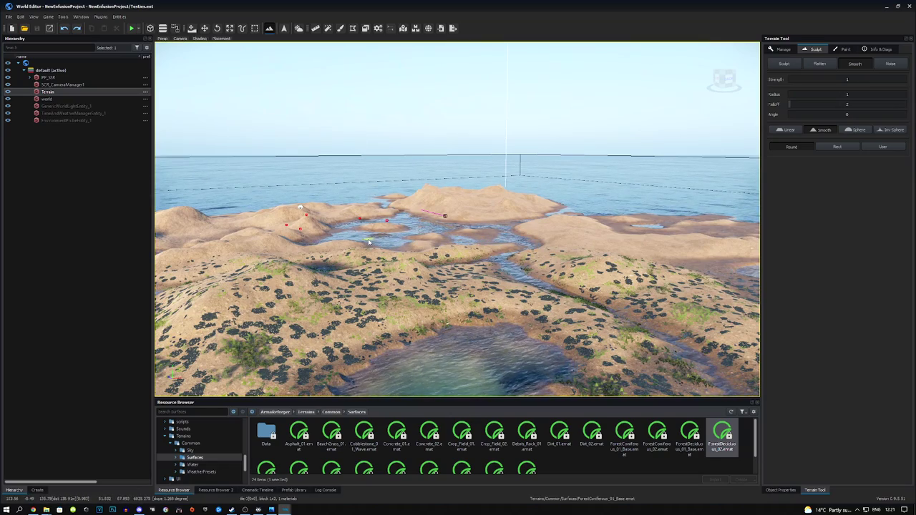
pyautogui.moveTo(403, 276); pyautogui.dragTo(175, 315, button='right')
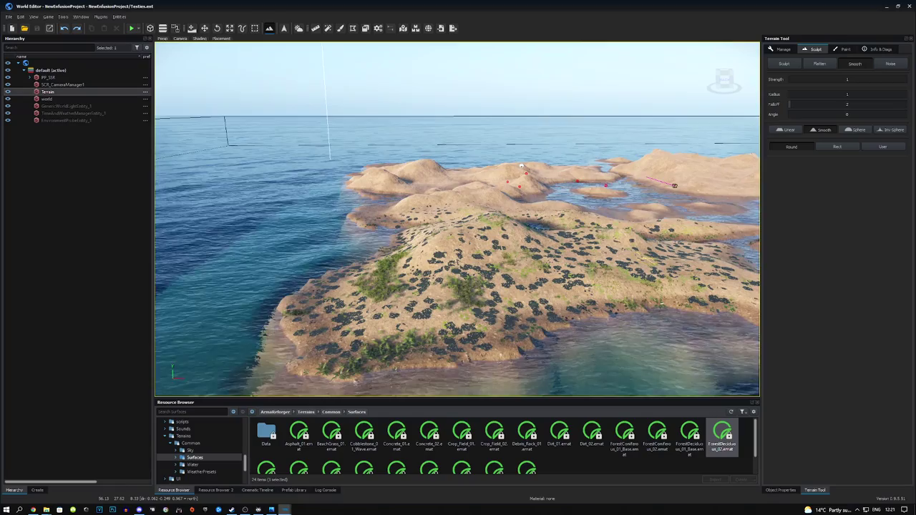
pyautogui.moveTo(400, 276); pyautogui.dragTo(630, 265, button='right')
pyautogui.moveTo(458, 219); pyautogui.dragTo(265, 241, button='right')
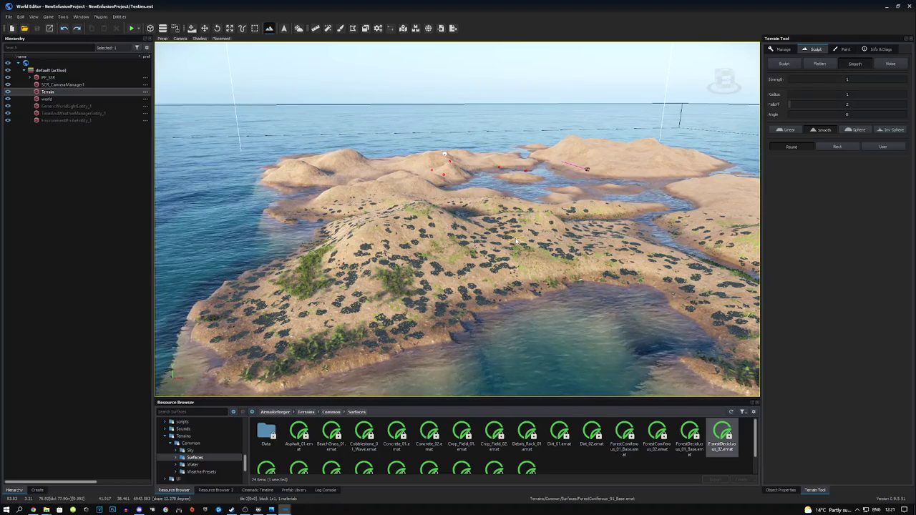
pyautogui.moveTo(517, 242); pyautogui.dragTo(527, 271, button='right')
pyautogui.press('s')
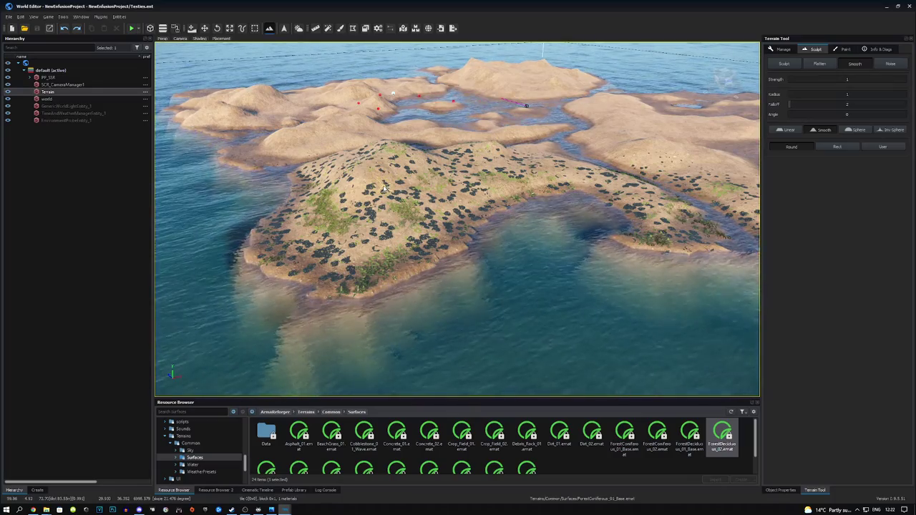
# - Smooth the terrain where the channel meets the bay, undoing an unwanted stroke
pyautogui.moveTo(387, 193)
pyautogui.mouseDown(button='right')
pyautogui.moveTo(365, 197)
pyautogui.moveTo(391, 168)
pyautogui.moveTo(501, 136)
pyautogui.moveTo(558, 134)
pyautogui.moveTo(529, 179)
pyautogui.moveTo(416, 201)
pyautogui.mouseUp(button='right')
pyautogui.press('a')
pyautogui.press('w')
pyautogui.moveTo(416, 202); pyautogui.dragTo(417, 197)
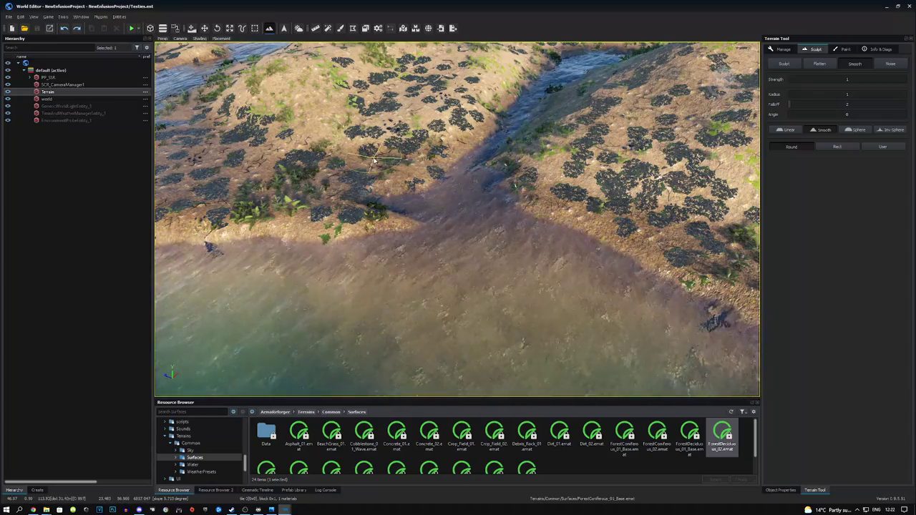
pyautogui.moveTo(476, 207)
pyautogui.mouseDown()
pyautogui.moveTo(450, 199)
pyautogui.moveTo(417, 232)
pyautogui.moveTo(437, 233)
pyautogui.mouseUp()
pyautogui.hotkey('ctrl', 'z')
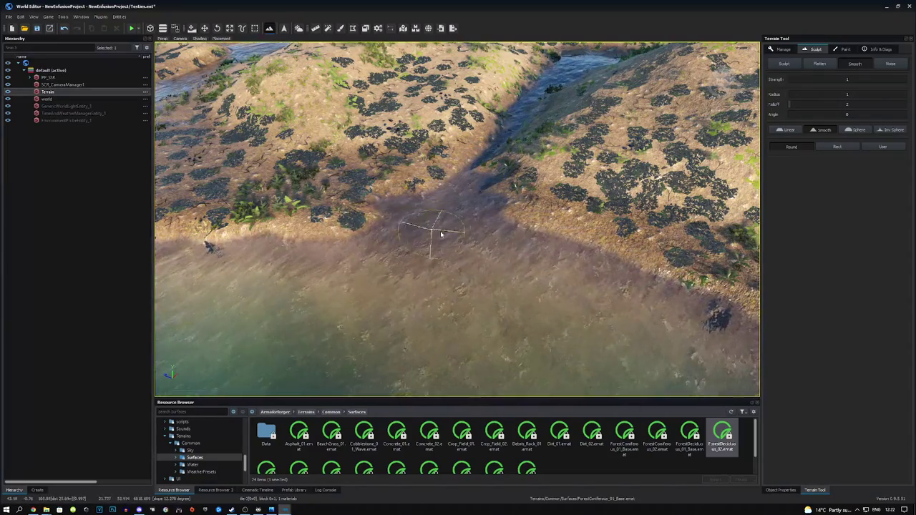
# - Return to terrain painting and select the ForestDeciduous_01_Base surface layer
pyautogui.moveTo(429, 247)
pyautogui.mouseDown(button='right')
pyautogui.moveTo(415, 268)
pyautogui.moveTo(457, 270)
pyautogui.moveTo(451, 222)
pyautogui.mouseUp(button='right')
pyautogui.press('s')
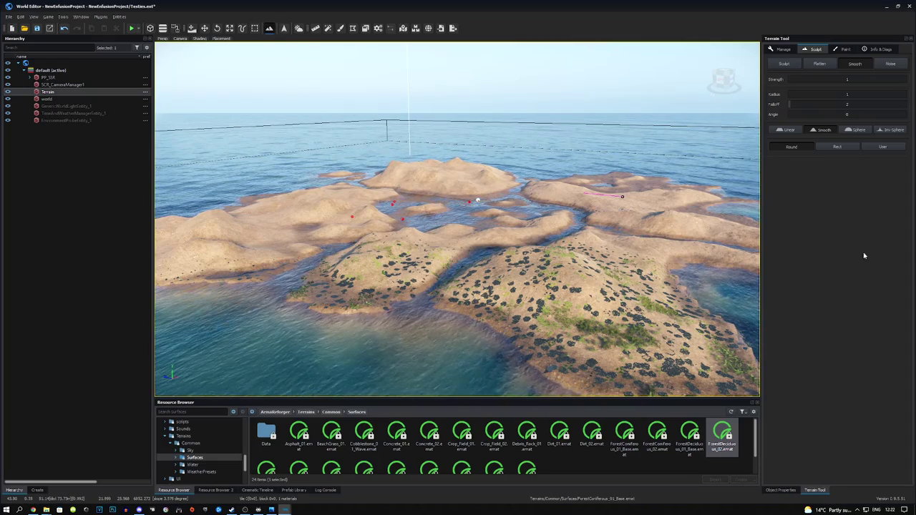
pyautogui.click(843, 49)
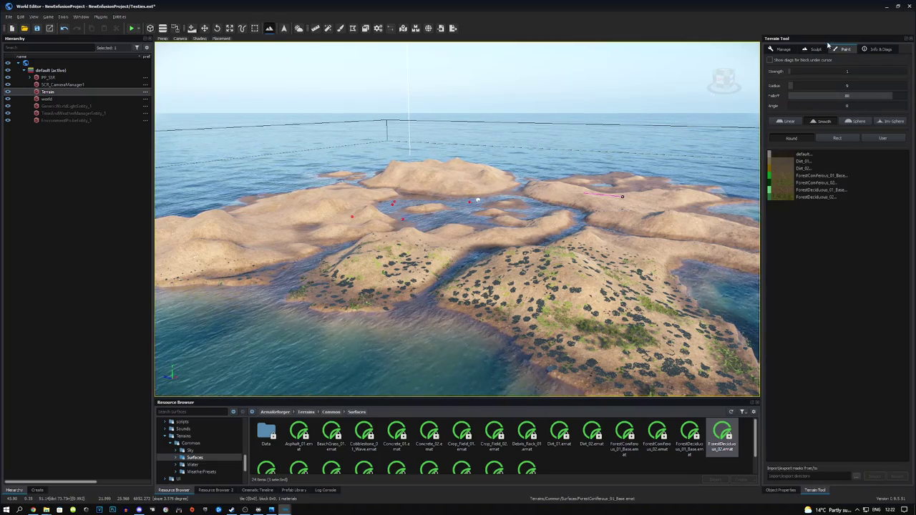
pyautogui.click(808, 182)
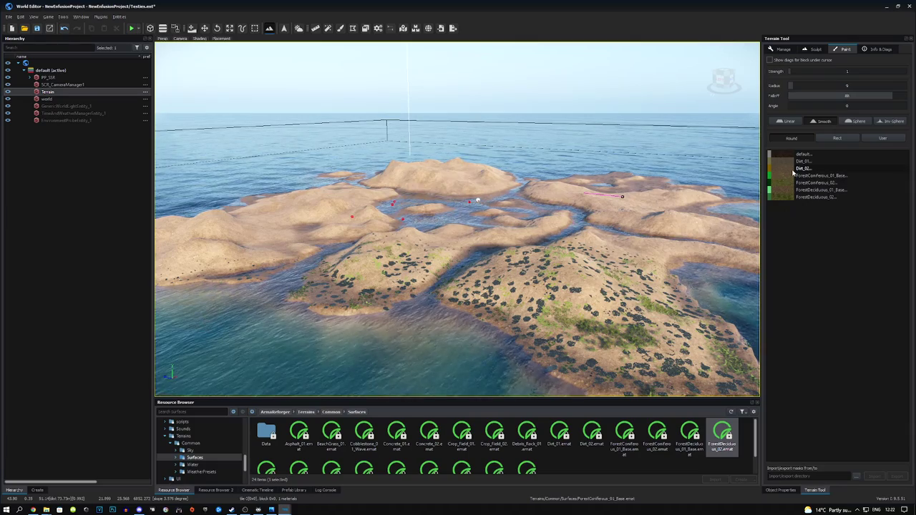
pyautogui.click(781, 190)
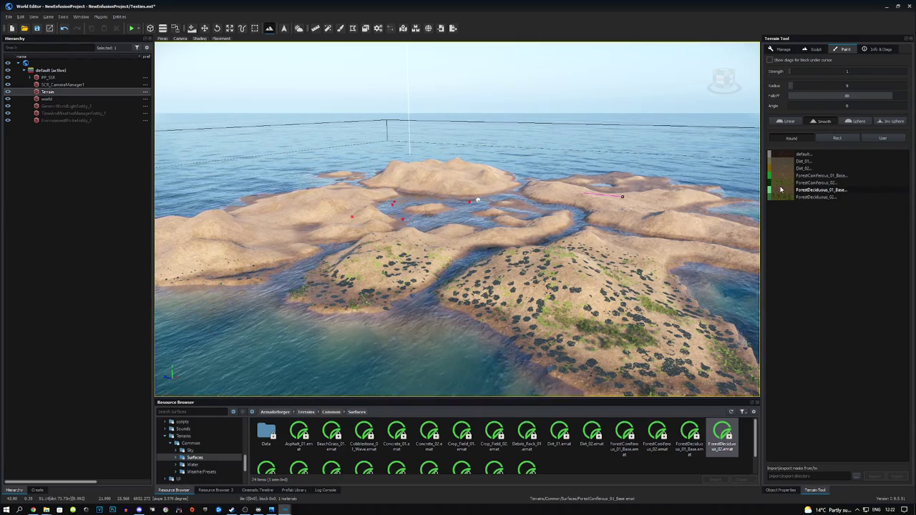
# - Choose the ForestConiferous_02 surface layer for painting and set the brush radius to 6
pyautogui.click(784, 198)
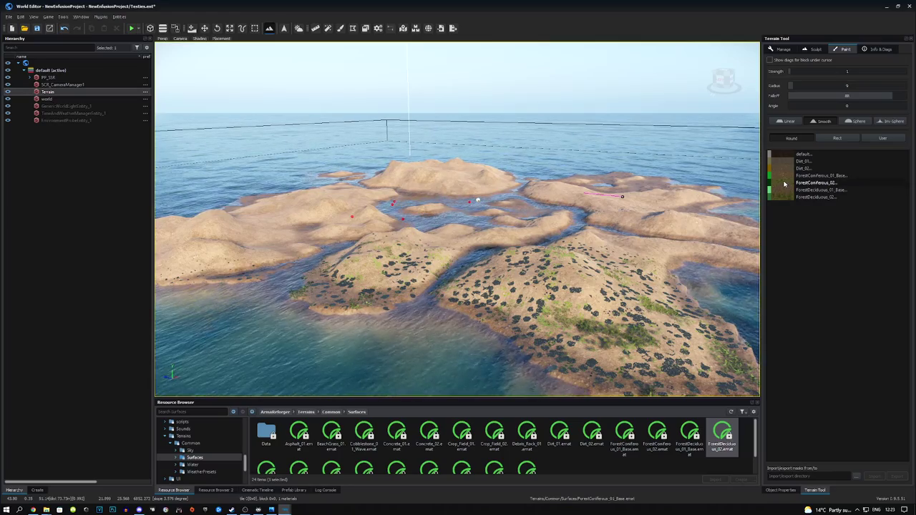
pyautogui.click(785, 184)
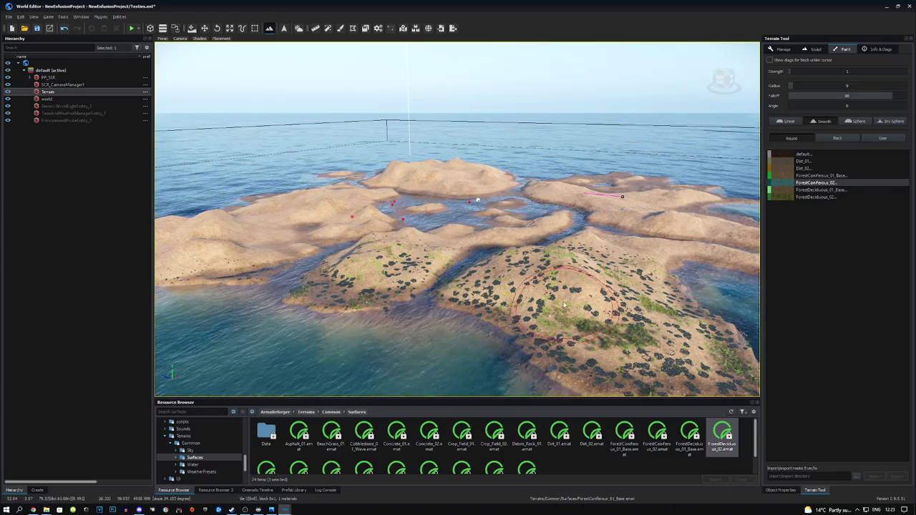
pyautogui.moveTo(529, 292)
pyautogui.mouseDown(button='right')
pyautogui.moveTo(458, 272)
pyautogui.moveTo(365, 270)
pyautogui.moveTo(357, 272)
pyautogui.moveTo(355, 308)
pyautogui.moveTo(330, 306)
pyautogui.mouseUp(button='right')
pyautogui.press('w')
pyautogui.press('w')
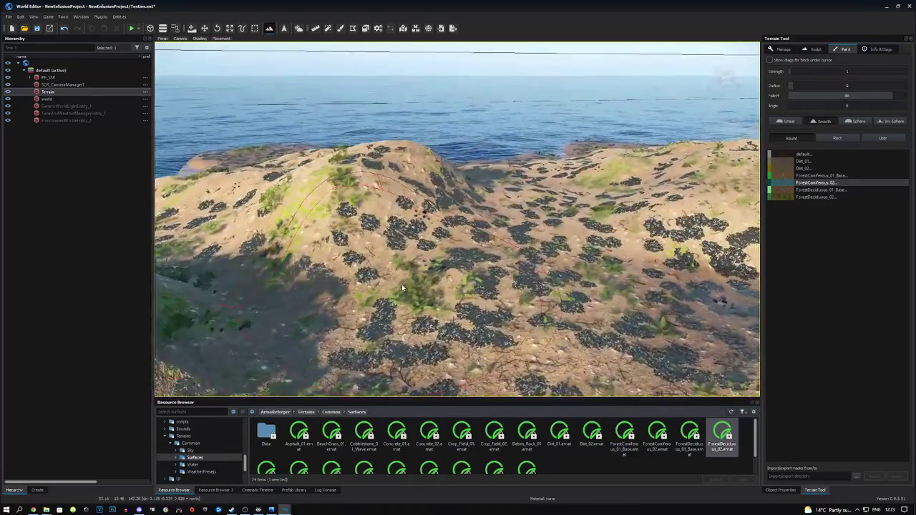
pyautogui.moveTo(792, 86); pyautogui.dragTo(790, 86)
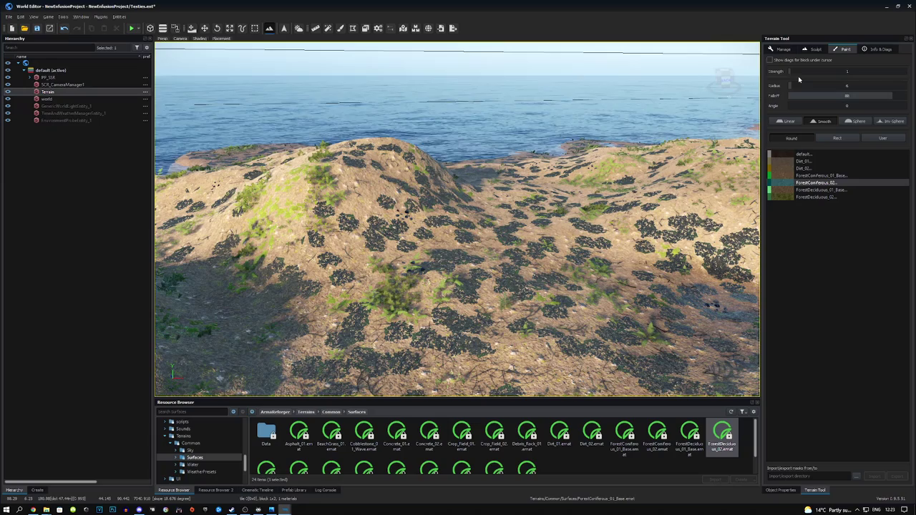
pyautogui.moveTo(791, 71)
pyautogui.mouseDown()
pyautogui.moveTo(823, 71)
pyautogui.moveTo(790, 71)
pyautogui.mouseUp()
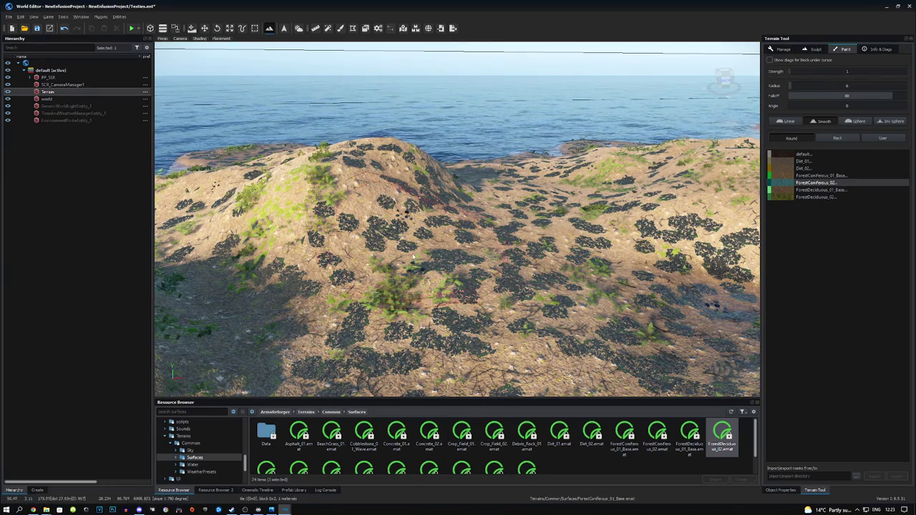
# - Paint ForestConiferous_02 across the lower slope of the hill to add fern and moss ground cover
pyautogui.moveTo(551, 264)
pyautogui.mouseDown(button='right')
pyautogui.moveTo(526, 259)
pyautogui.moveTo(528, 250)
pyautogui.moveTo(523, 297)
pyautogui.mouseUp(button='right')
pyautogui.press('w')
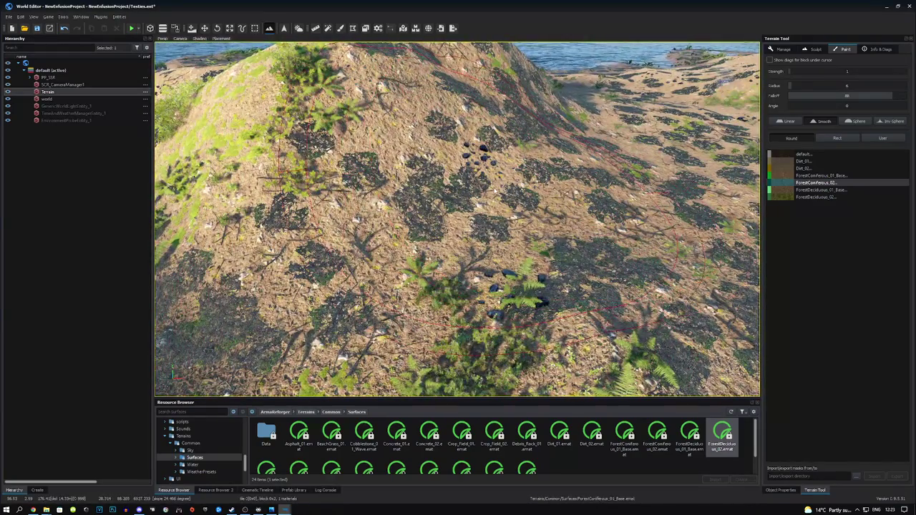
pyautogui.moveTo(506, 207)
pyautogui.mouseDown()
pyautogui.moveTo(505, 223)
pyautogui.moveTo(526, 230)
pyautogui.mouseUp()
pyautogui.press('w')
pyautogui.moveTo(526, 230)
pyautogui.mouseDown(button='right')
pyautogui.moveTo(526, 258)
pyautogui.moveTo(533, 233)
pyautogui.moveTo(548, 229)
pyautogui.mouseUp(button='right')
pyautogui.press('s')
pyautogui.moveTo(515, 218); pyautogui.dragTo(501, 197)
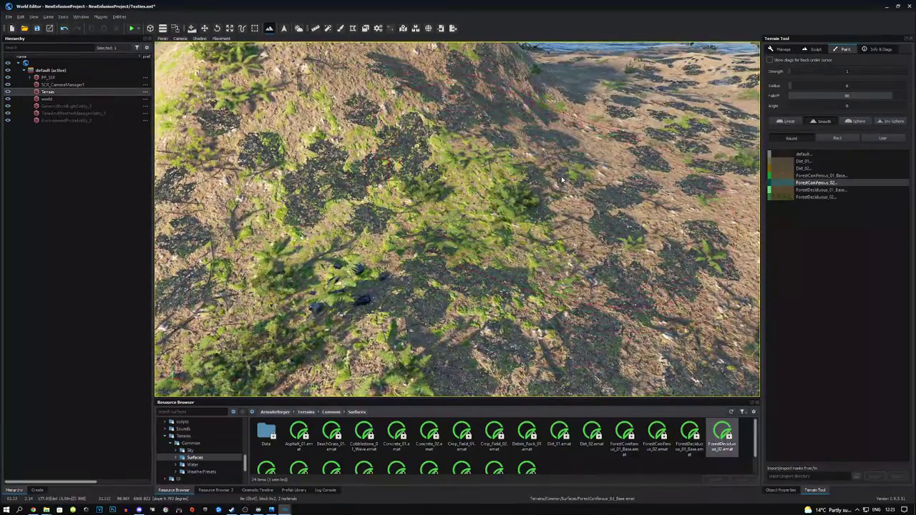
# - Examine the painted ground cover on the hillside from several angles and at close range
pyautogui.moveTo(605, 165); pyautogui.dragTo(551, 168, button='right')
pyautogui.press('s')
pyautogui.press('d')
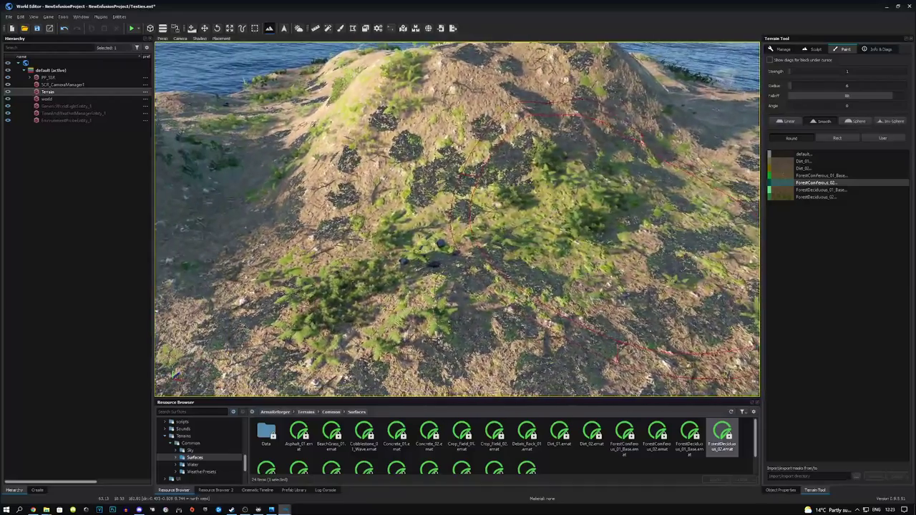
pyautogui.moveTo(501, 201); pyautogui.dragTo(507, 202, button='right')
pyautogui.press('d')
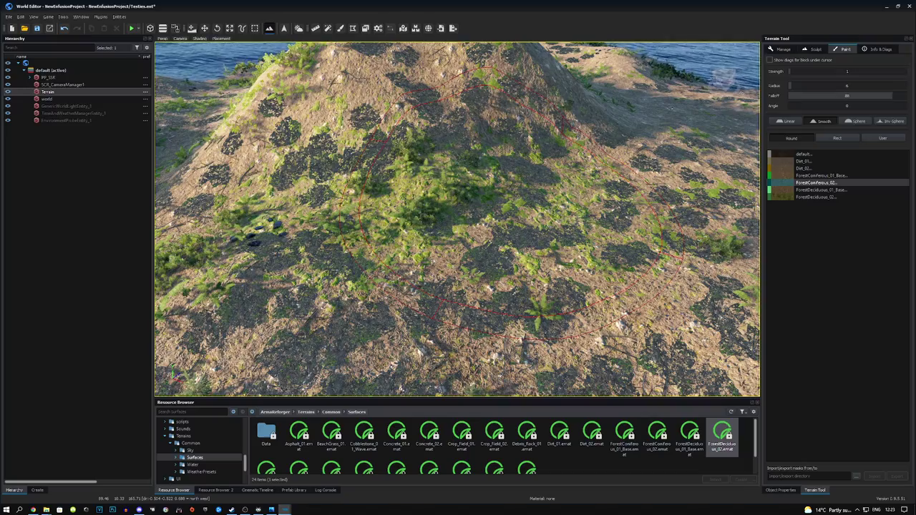
pyautogui.press('a')
pyautogui.press('w')
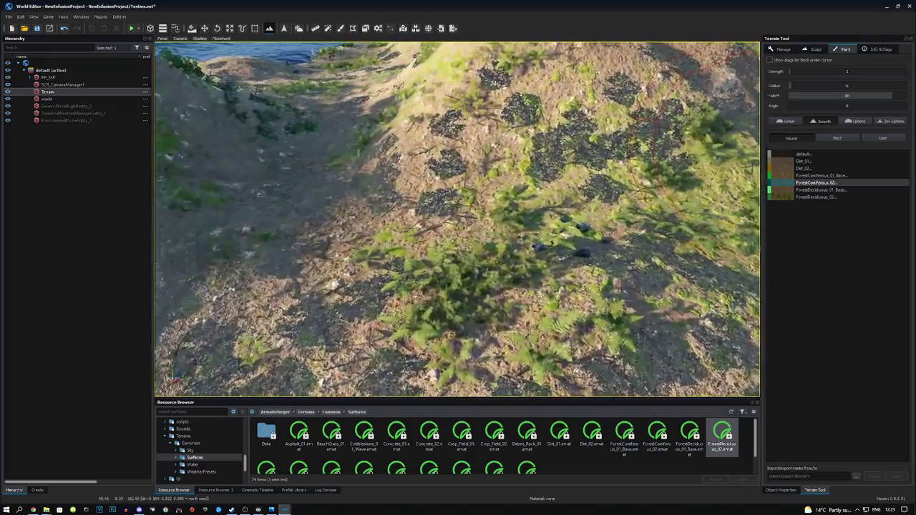
pyautogui.press('w')
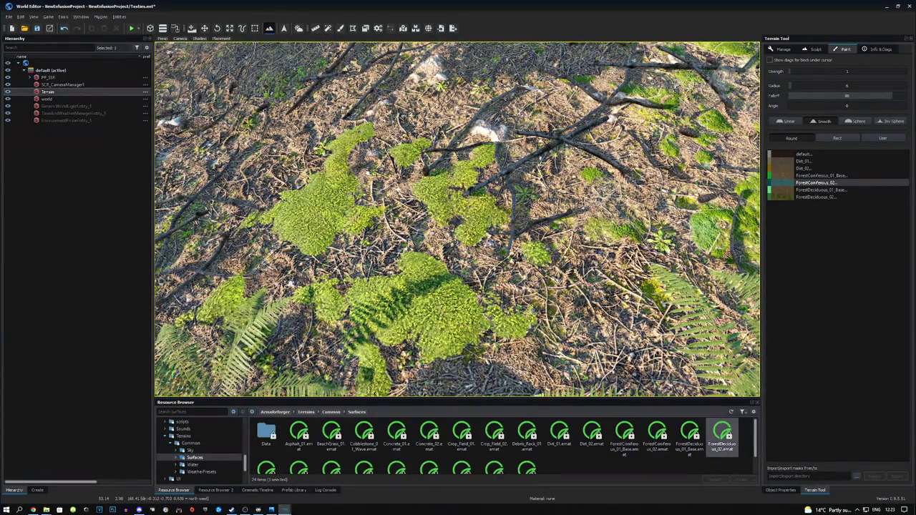
pyautogui.press('s')
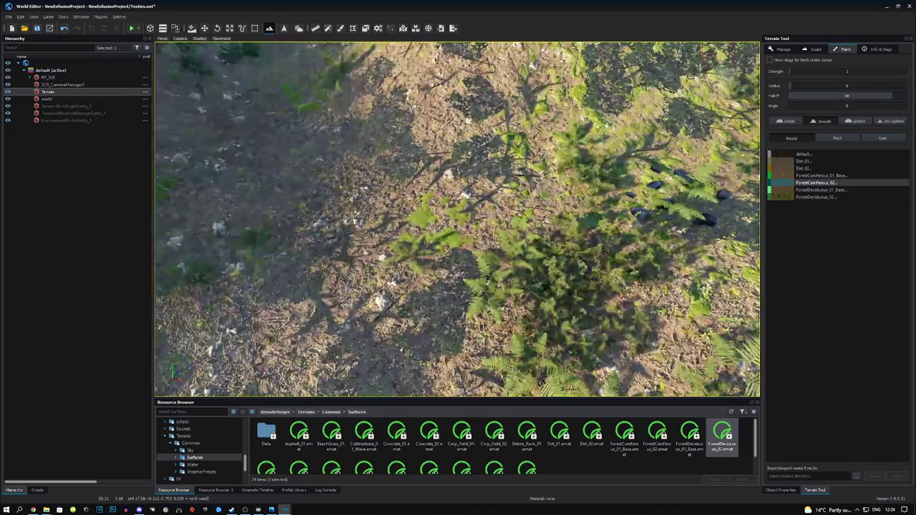
pyautogui.press('s')
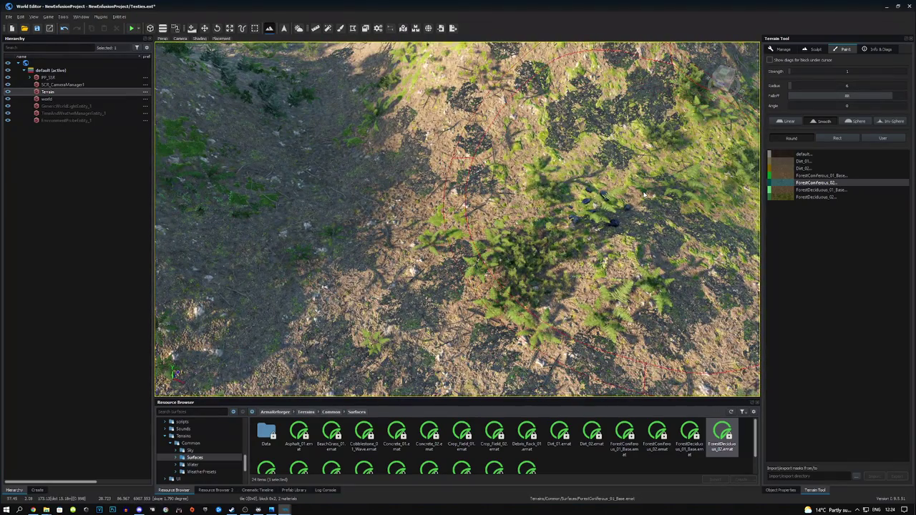
pyautogui.press('s')
pyautogui.moveTo(644, 194); pyautogui.dragTo(729, 166, button='right')
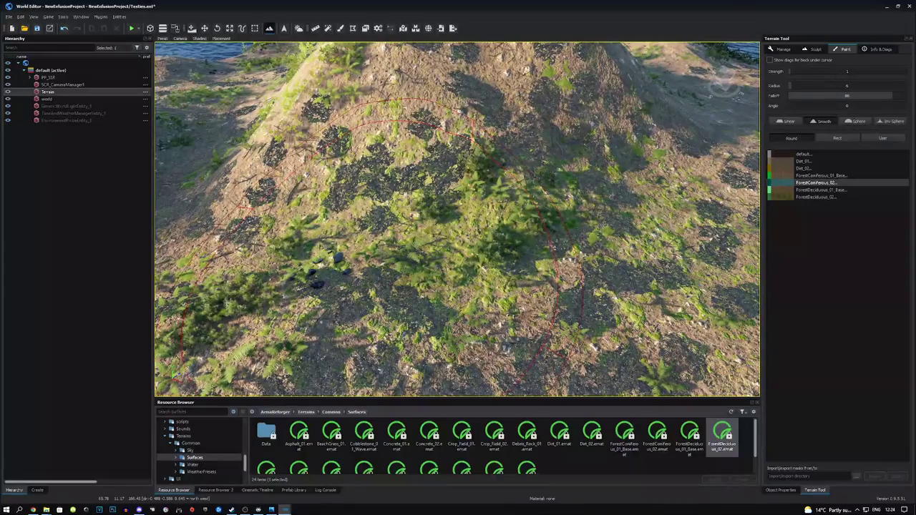
pyautogui.press('d')
pyautogui.moveTo(405, 194)
pyautogui.mouseDown(button='right')
pyautogui.moveTo(410, 171)
pyautogui.moveTo(398, 166)
pyautogui.moveTo(336, 180)
pyautogui.mouseUp(button='right')
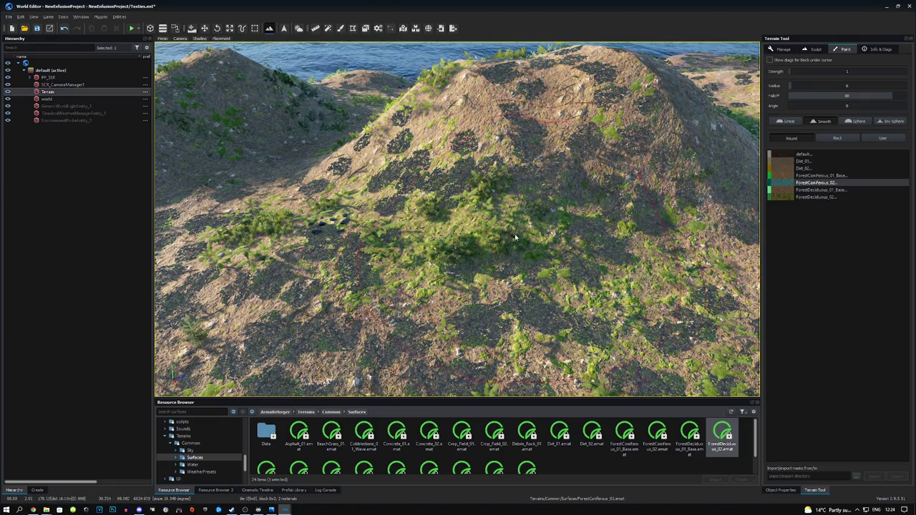
# - Extend the ForestConiferous_02 surface around the base of the hill and its adjoining slopes
pyautogui.press('w')
pyautogui.moveTo(515, 238)
pyautogui.mouseDown(button='right')
pyautogui.moveTo(529, 236)
pyautogui.moveTo(519, 300)
pyautogui.moveTo(453, 201)
pyautogui.mouseUp(button='right')
pyautogui.press('s')
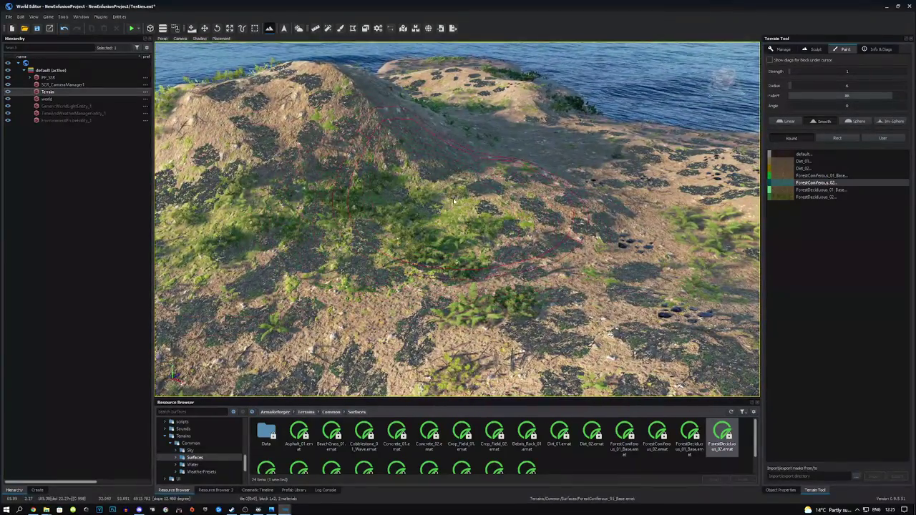
pyautogui.moveTo(454, 201)
pyautogui.mouseDown()
pyautogui.moveTo(435, 179)
pyautogui.moveTo(458, 157)
pyautogui.moveTo(391, 198)
pyautogui.mouseUp()
pyautogui.press('a')
pyautogui.moveTo(391, 198)
pyautogui.mouseDown(button='right')
pyautogui.moveTo(336, 200)
pyautogui.moveTo(444, 190)
pyautogui.mouseUp(button='right')
pyautogui.press('a')
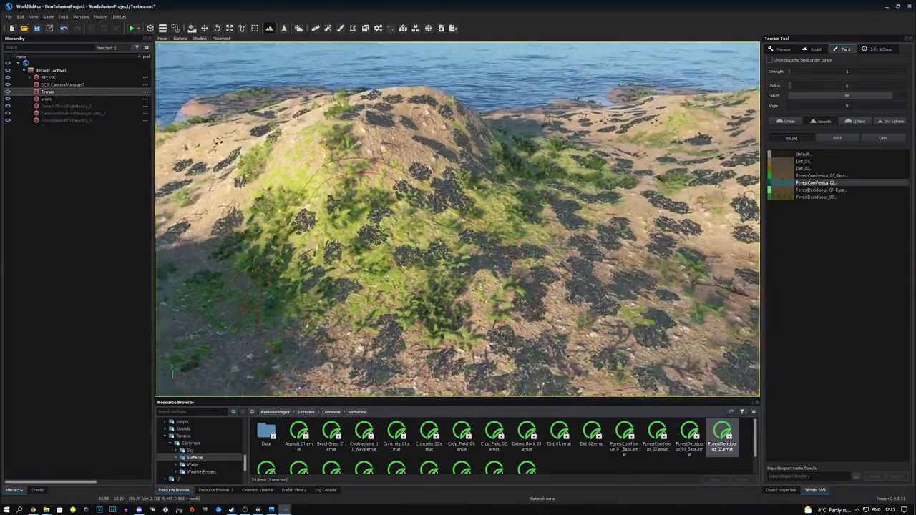
pyautogui.press('s')
pyautogui.moveTo(369, 168)
pyautogui.mouseDown(button='right')
pyautogui.moveTo(379, 172)
pyautogui.moveTo(368, 154)
pyautogui.mouseUp(button='right')
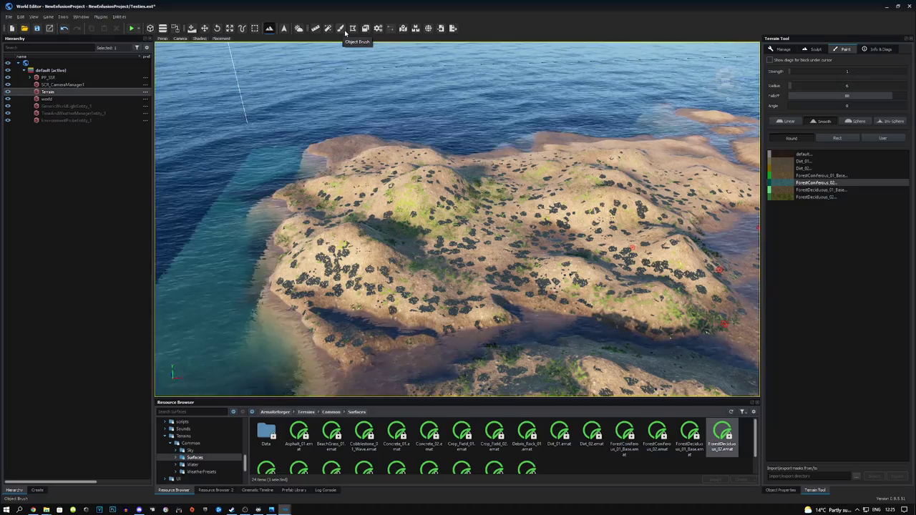
# - Scatter Granite_ForestCluster_01 rocks along the channel bank with the Object Brush, undoing an unwanted stroke
pyautogui.click(343, 29)
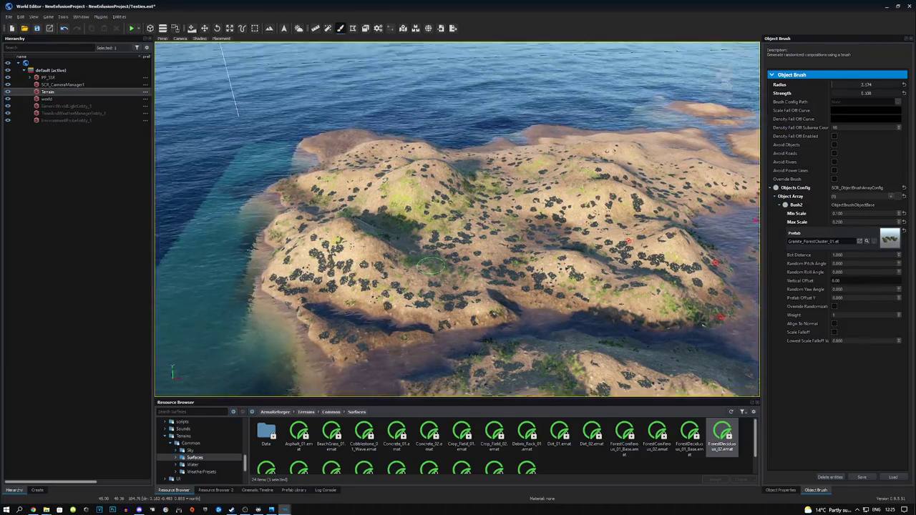
pyautogui.moveTo(557, 264); pyautogui.dragTo(566, 278, button='right')
pyautogui.press('w')
pyautogui.press('w')
pyautogui.moveTo(492, 168)
pyautogui.mouseDown(button='right')
pyautogui.moveTo(497, 204)
pyautogui.moveTo(544, 200)
pyautogui.moveTo(526, 183)
pyautogui.moveTo(512, 199)
pyautogui.moveTo(486, 190)
pyautogui.moveTo(475, 260)
pyautogui.mouseUp(button='right')
pyautogui.press('w')
pyautogui.press('d')
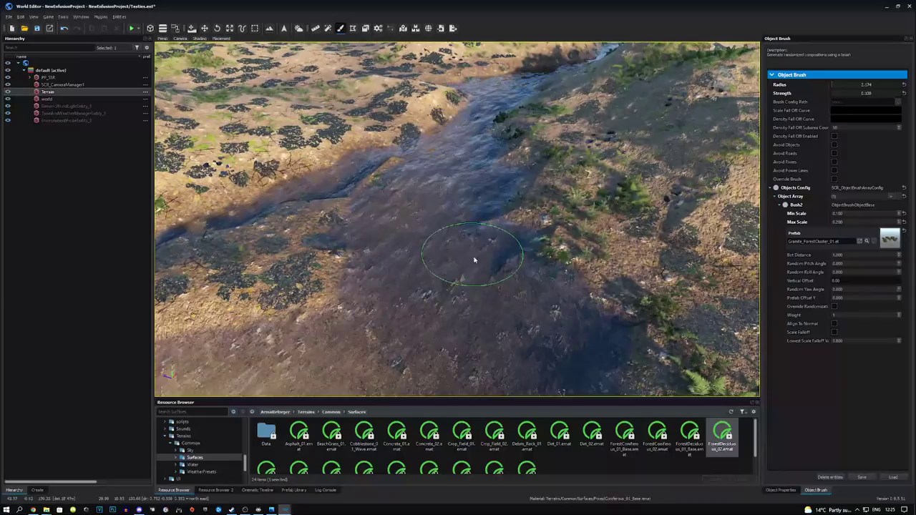
pyautogui.moveTo(474, 259); pyautogui.dragTo(511, 219)
pyautogui.hotkey('ctrl', 'z')
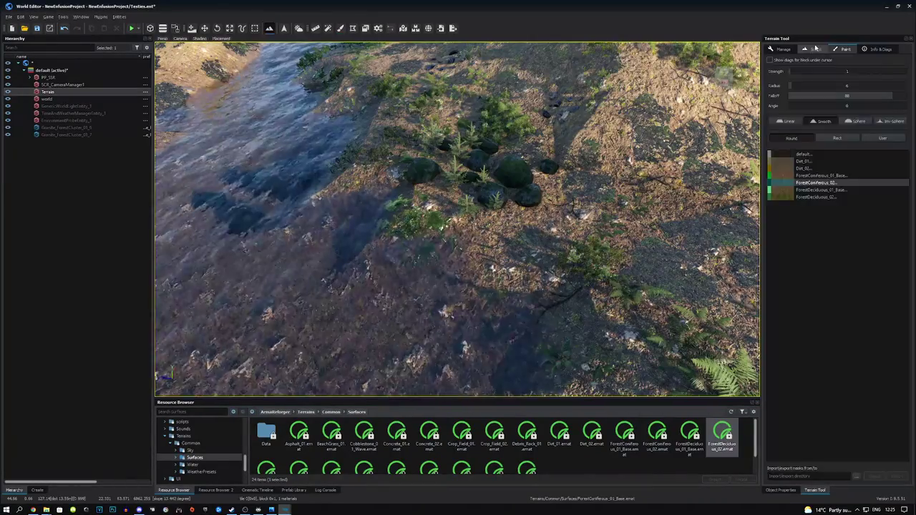
# - Smooth the channel bank beside the rocks and scatter more Granite_ForestCluster_01 clusters along the water's edge
pyautogui.click(816, 48)
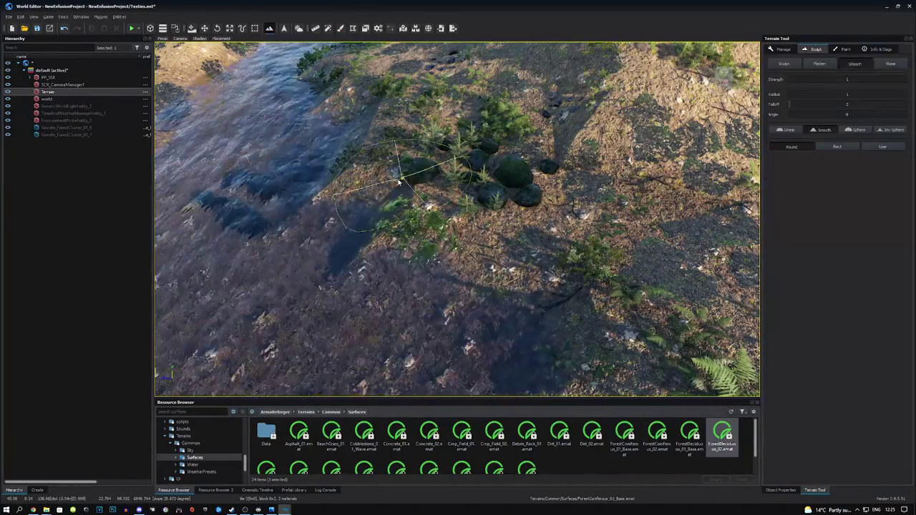
pyautogui.moveTo(310, 79)
pyautogui.mouseDown()
pyautogui.moveTo(315, 143)
pyautogui.moveTo(368, 242)
pyautogui.moveTo(552, 327)
pyautogui.moveTo(303, 165)
pyautogui.moveTo(275, 176)
pyautogui.moveTo(246, 169)
pyautogui.moveTo(206, 68)
pyautogui.mouseUp()
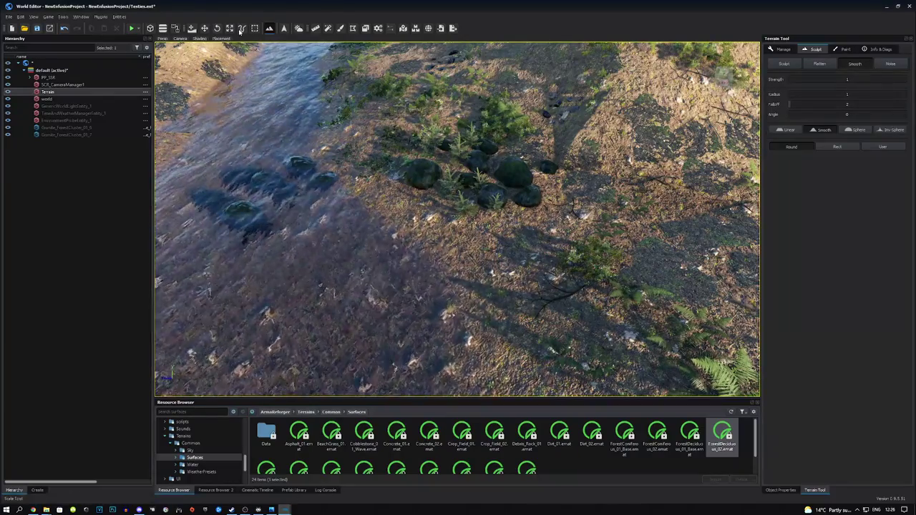
pyautogui.click(340, 29)
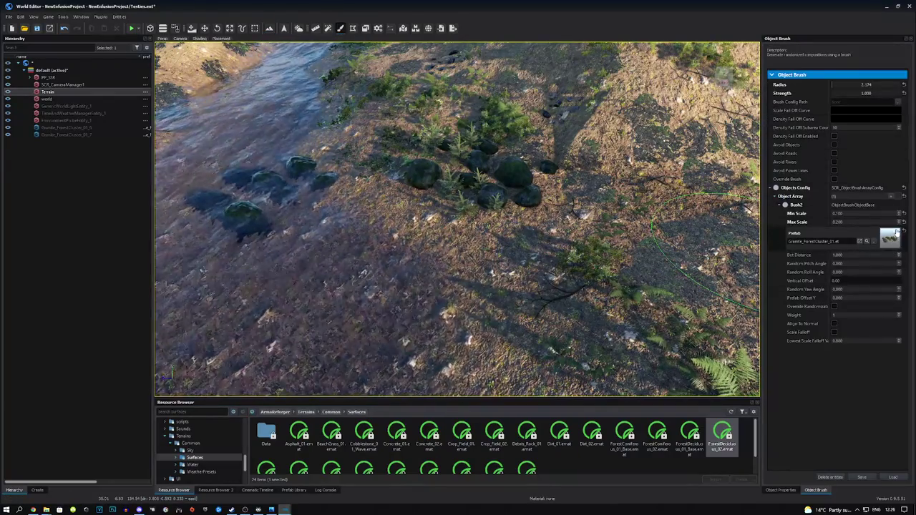
pyautogui.click(353, 120)
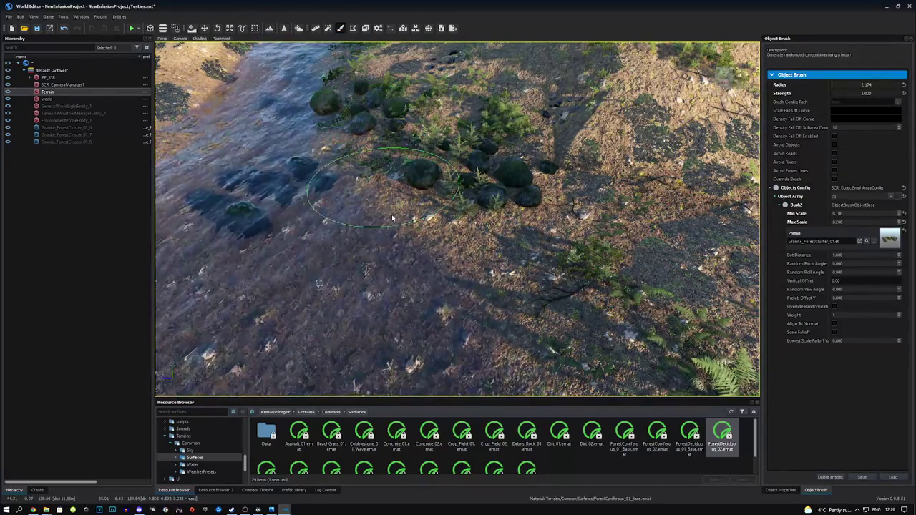
pyautogui.click(533, 254)
pyautogui.click(479, 280)
pyautogui.moveTo(528, 321)
pyautogui.mouseDown(button='right')
pyautogui.moveTo(528, 308)
pyautogui.moveTo(473, 265)
pyautogui.moveTo(420, 136)
pyautogui.mouseUp(button='right')
pyautogui.moveTo(455, 223)
pyautogui.mouseDown(button='right')
pyautogui.moveTo(439, 179)
pyautogui.moveTo(435, 242)
pyautogui.mouseUp(button='right')
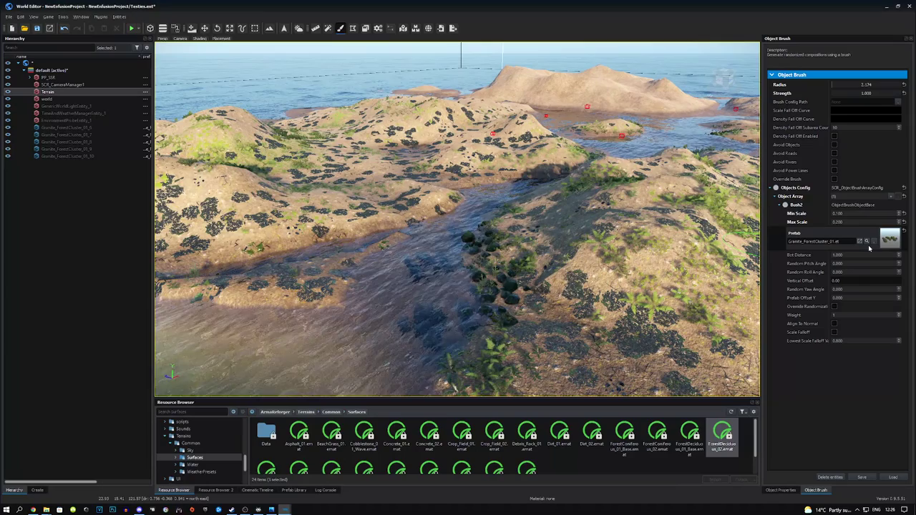
# - Replace the Bush2 entry in the Object Brush's object array with a new object named Tree1
pyautogui.scroll(2, 267, 167)
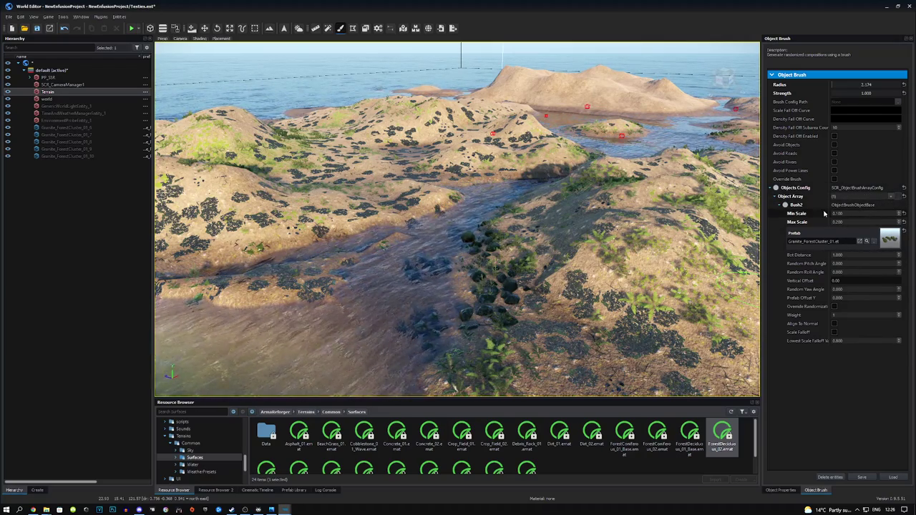
pyautogui.click(891, 196)
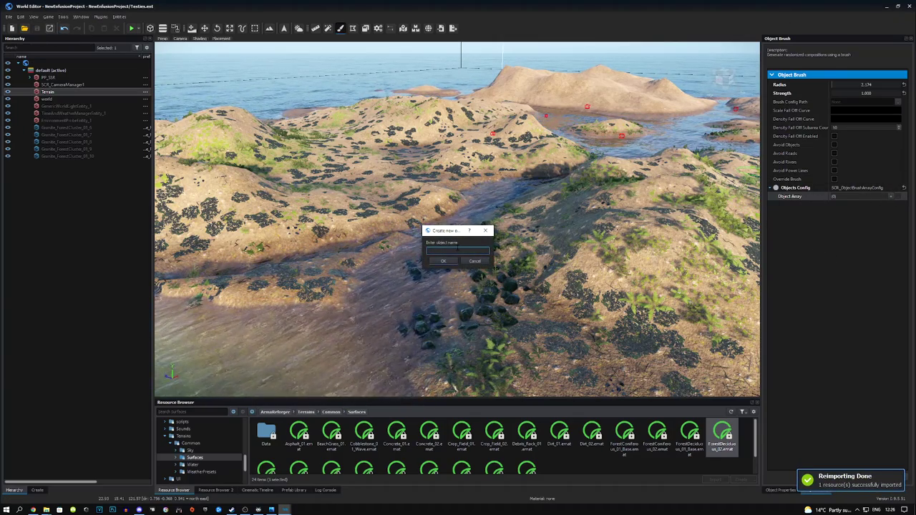
pyautogui.write('rees')
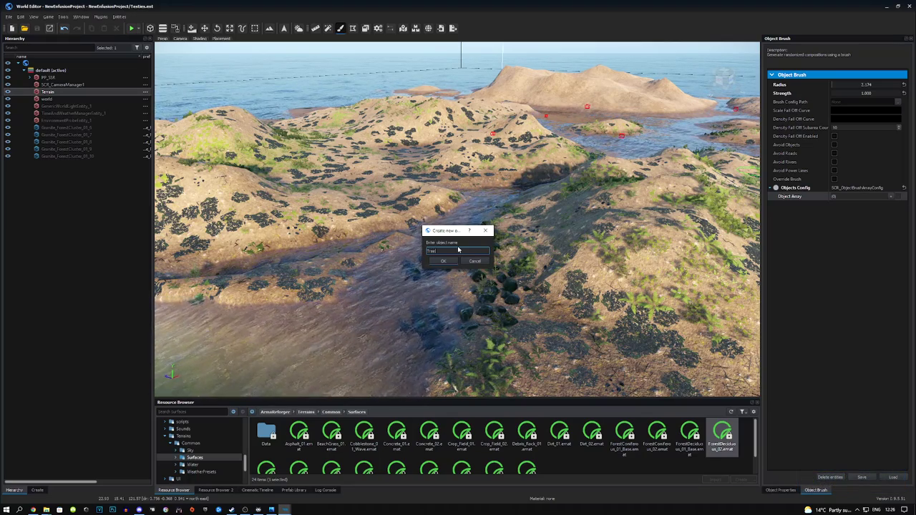
pyautogui.click(441, 260)
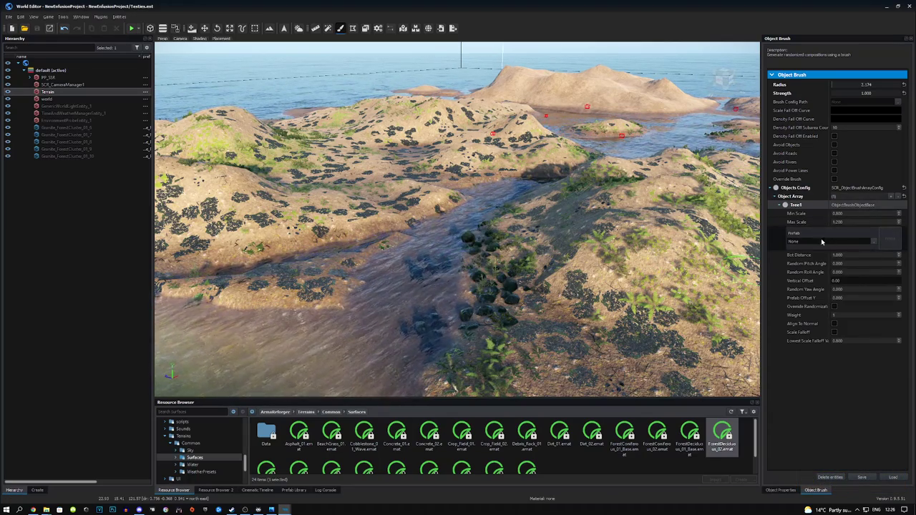
# - Open the prefab chooser for Tree1 and browse to the ArmaReforger PrefabLibrary/Vegetation/Trees folder
pyautogui.click(874, 242)
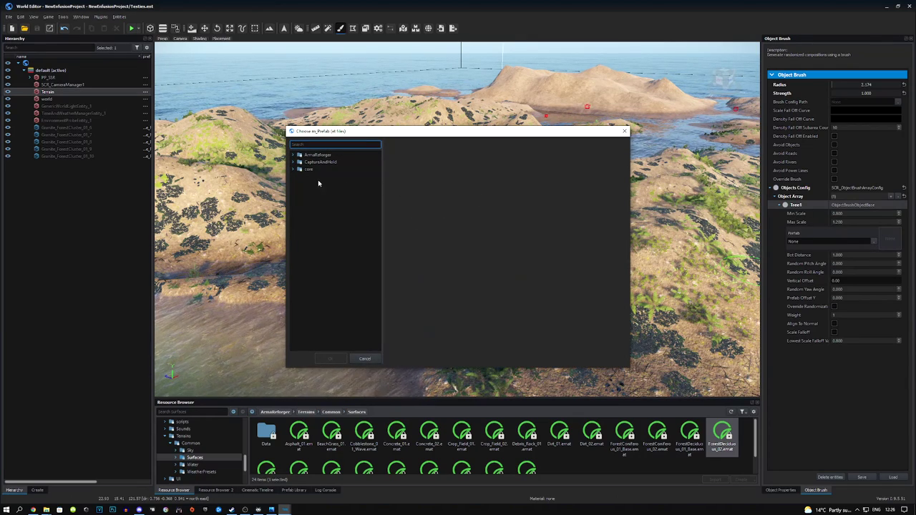
pyautogui.click(293, 154)
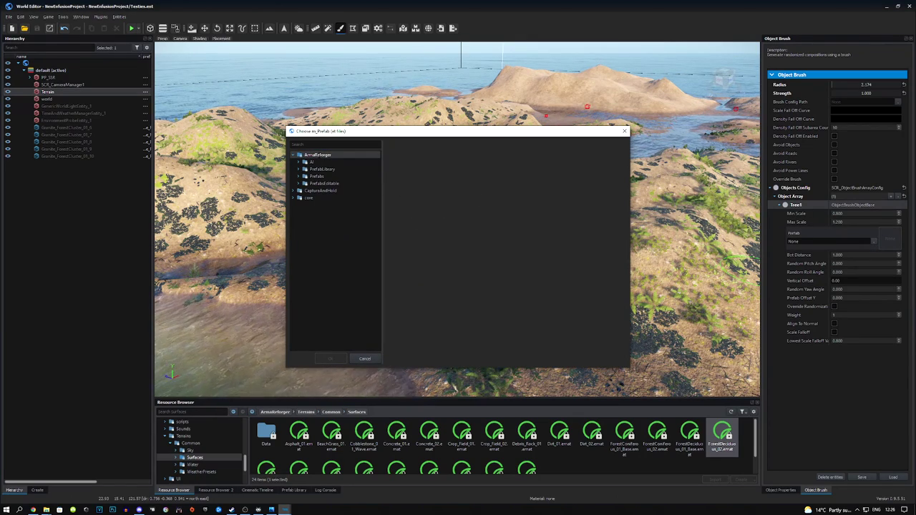
pyautogui.click(299, 169)
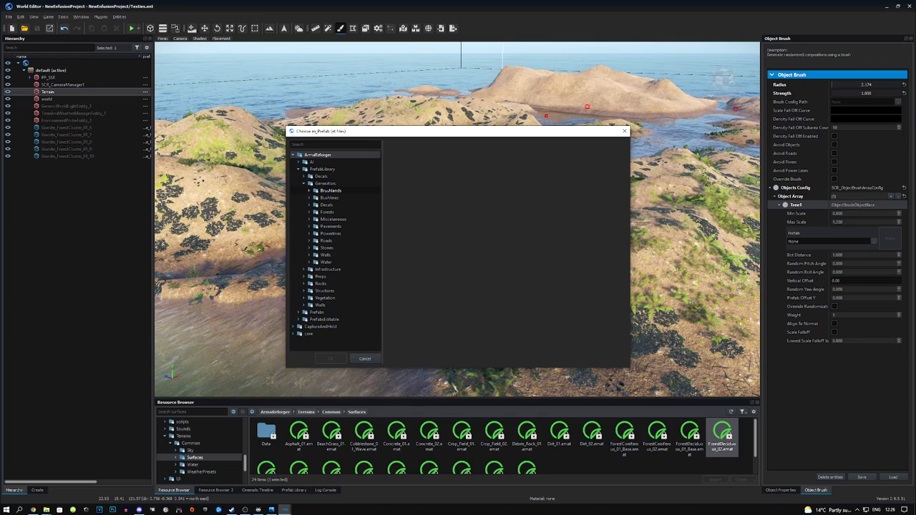
pyautogui.click(304, 183)
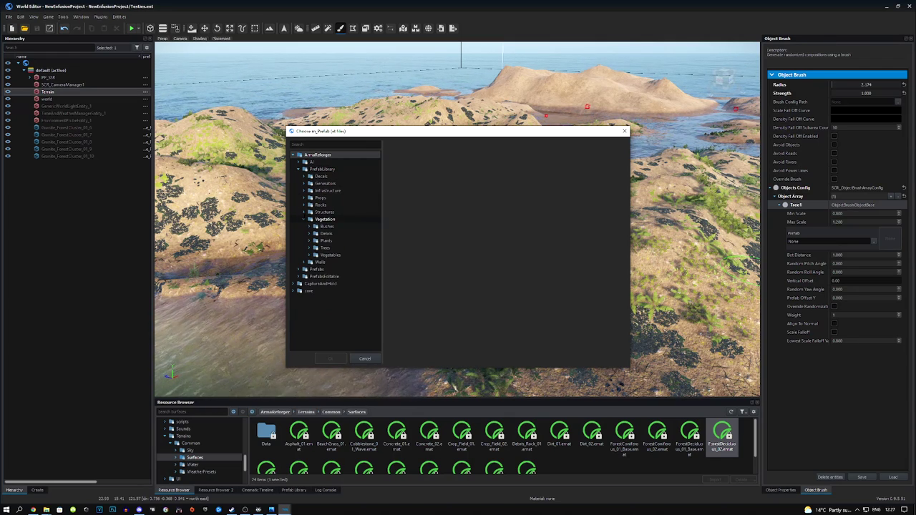
pyautogui.doubleClick(325, 247)
pyautogui.scroll(-1, 325, 248)
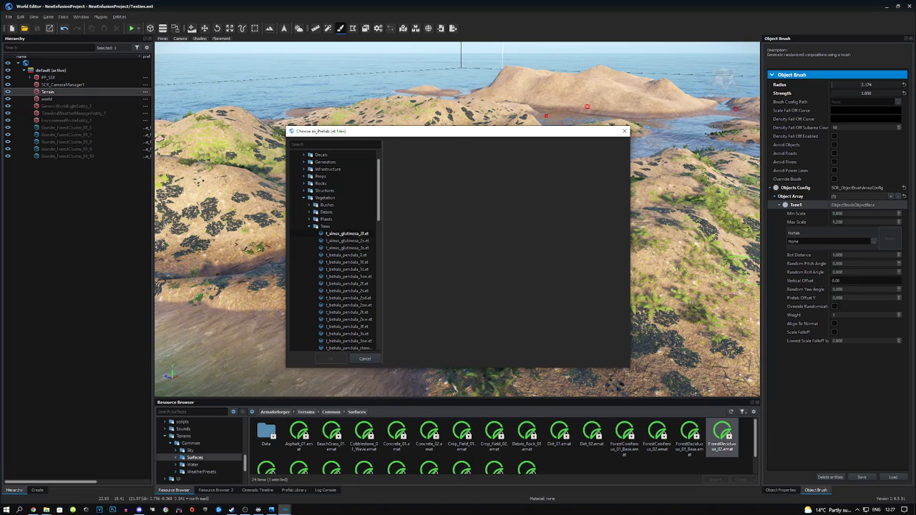
# - Preview the t_alnus_glutinosa and t_betula_pendula tree prefabs to compare their shapes
pyautogui.click(348, 234)
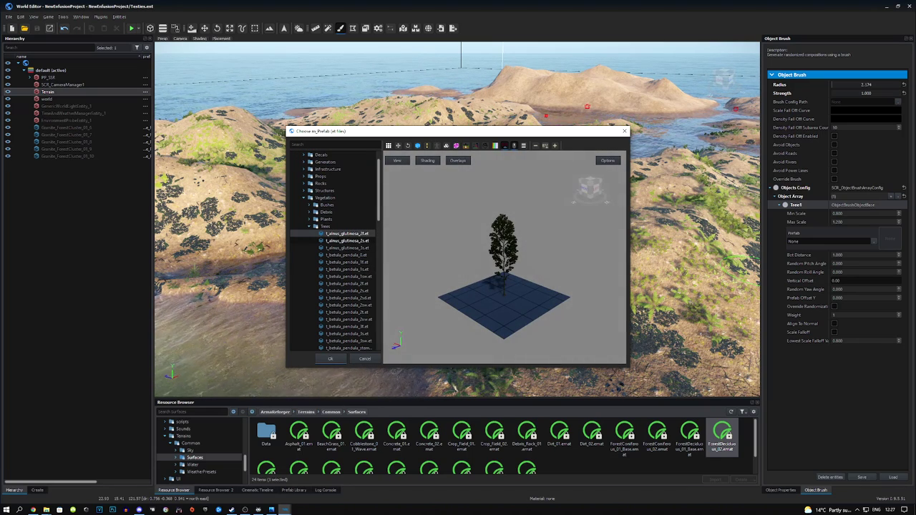
pyautogui.click(348, 241)
pyautogui.scroll(-3, 348, 269)
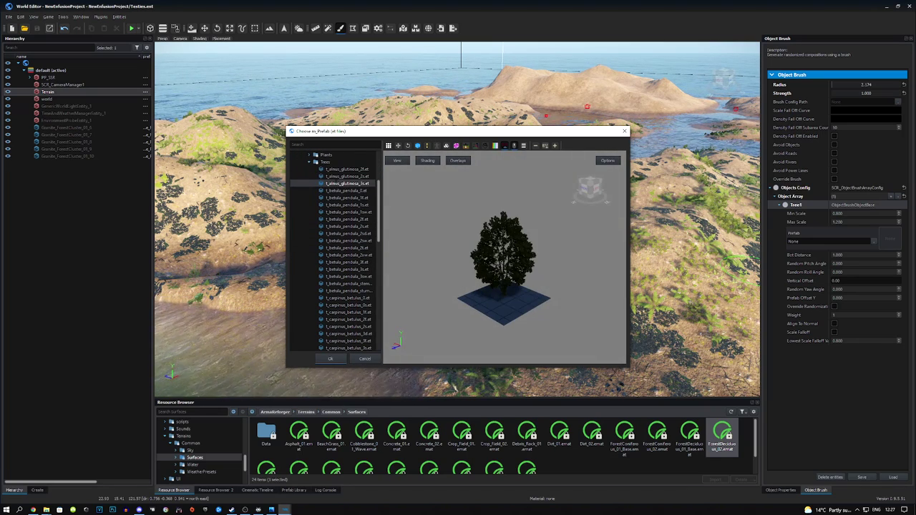
pyautogui.click(347, 190)
pyautogui.click(348, 205)
pyautogui.click(348, 199)
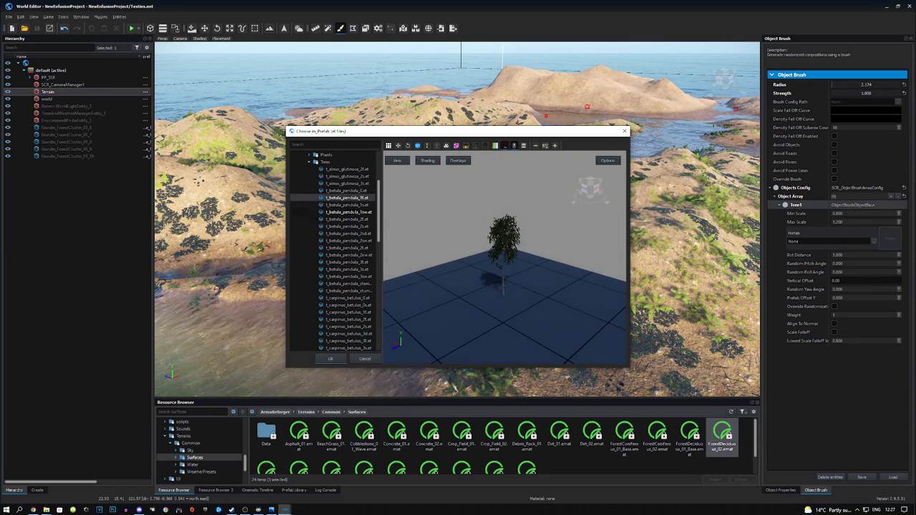
pyautogui.click(347, 226)
pyautogui.click(348, 247)
pyautogui.scroll(-2, 348, 248)
# - Compare the larger birch variants and assign t_betula_pendula_3sw.et as Tree1's prefab
pyautogui.click(348, 212)
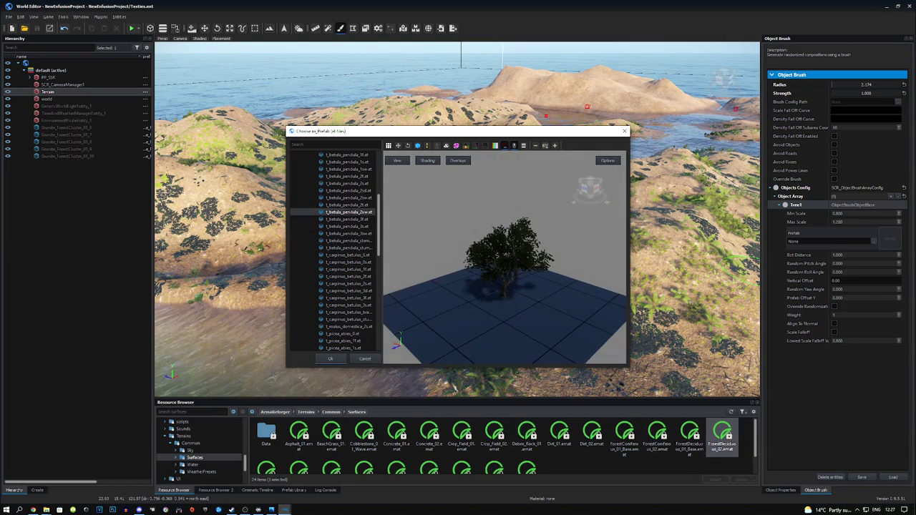
pyautogui.click(348, 220)
pyautogui.click(355, 234)
pyautogui.click(355, 227)
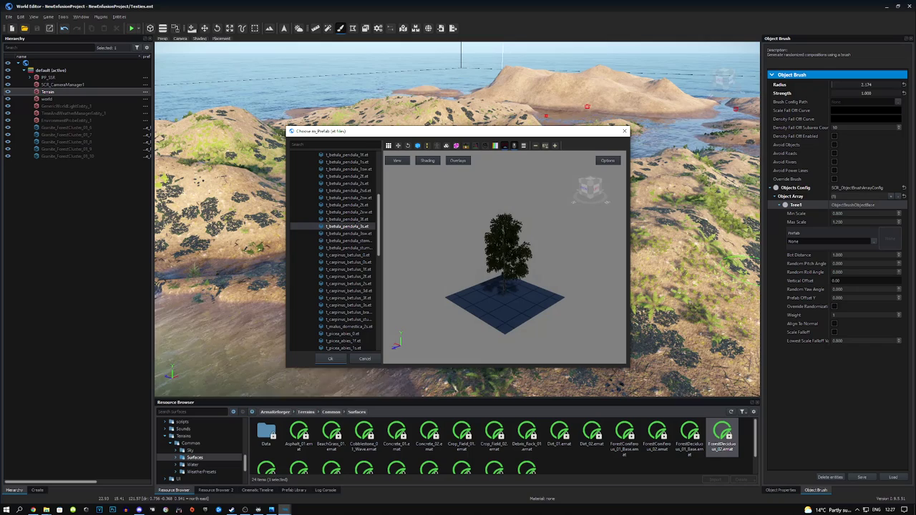
pyautogui.click(349, 234)
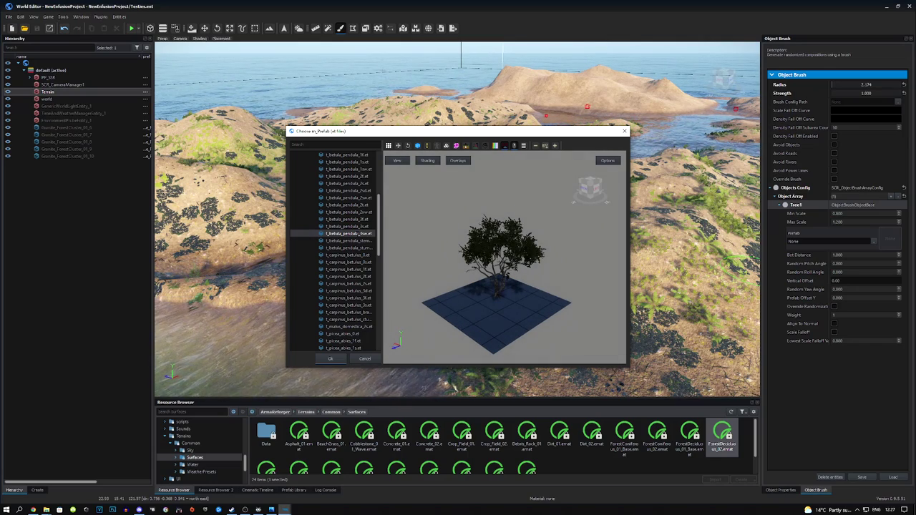
pyautogui.doubleClick(347, 233)
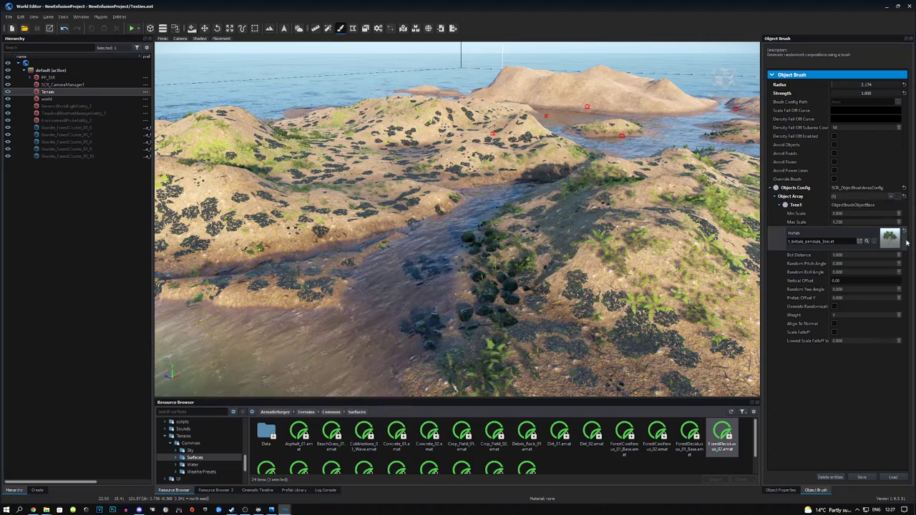
# - Add a second object named Tree2 to the Object Brush's object array
pyautogui.click(891, 197)
pyautogui.write('T')
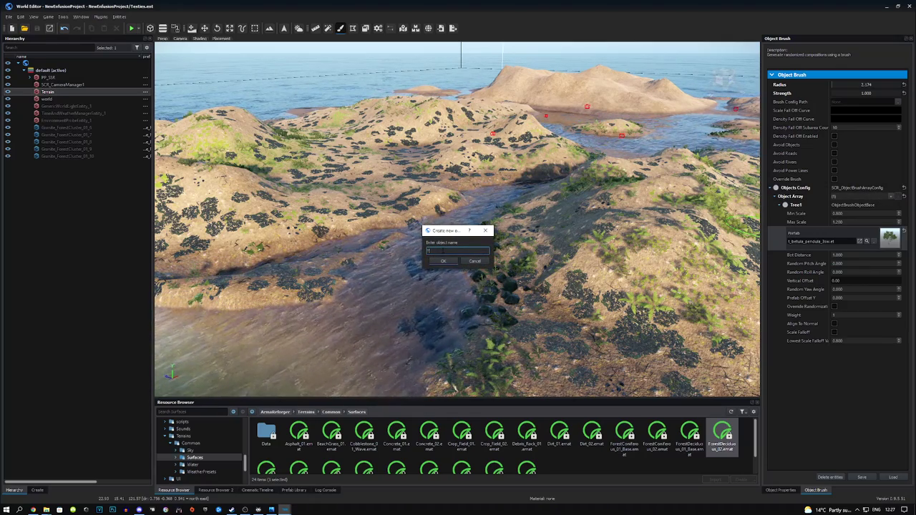
pyautogui.write('ree2')
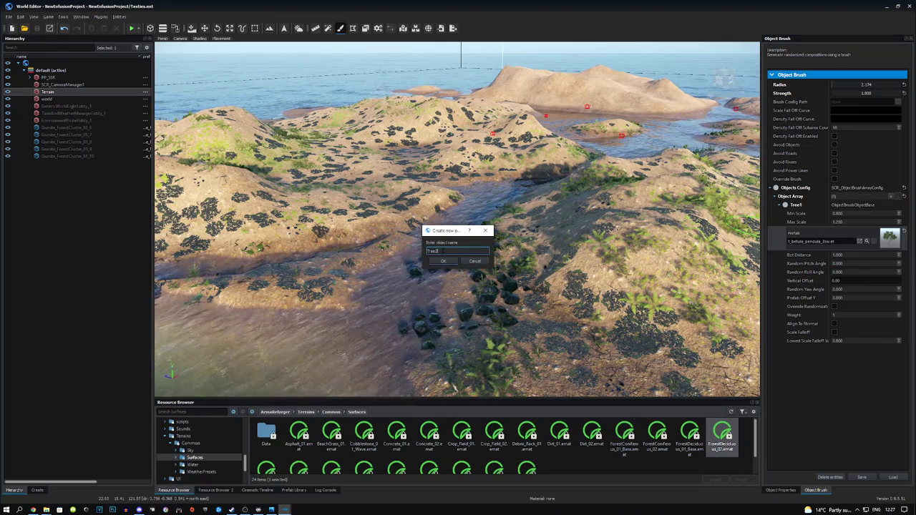
pyautogui.press('Return')
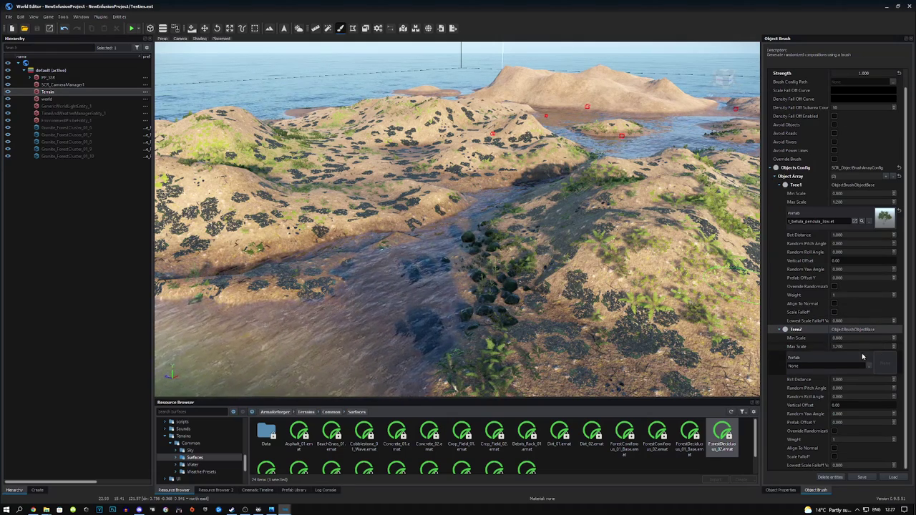
# - Open Tree2's prefab chooser in PrefabLibrary/Vegetation/Trees and preview the t_picea_abies trees and a stump
pyautogui.click(868, 365)
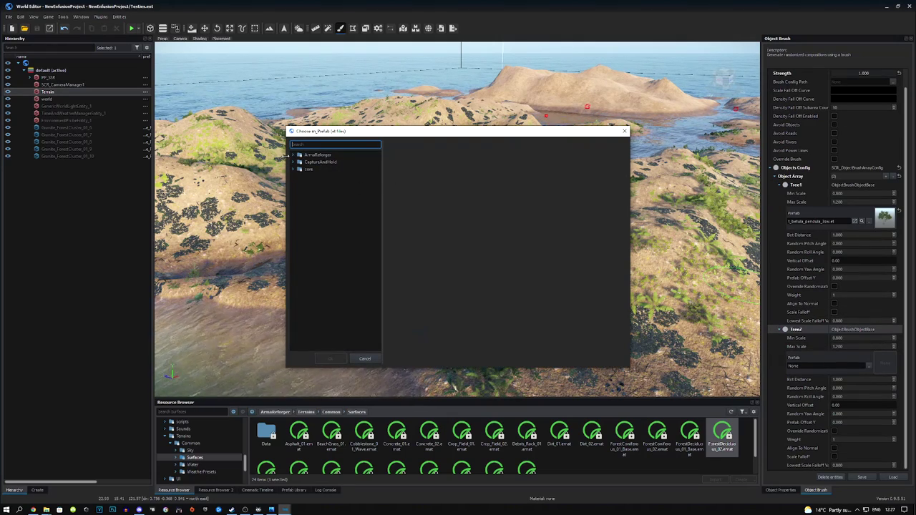
pyautogui.click(292, 156)
pyautogui.click(300, 170)
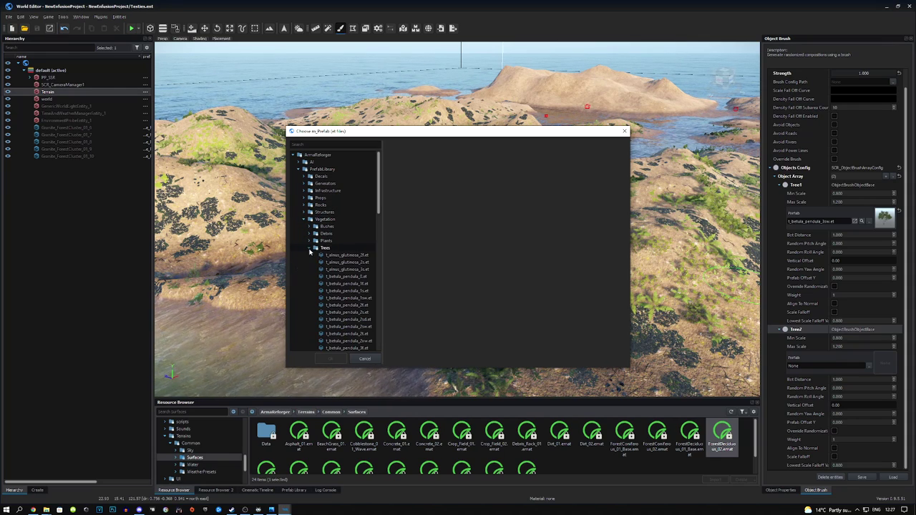
pyautogui.scroll(-9, 348, 263)
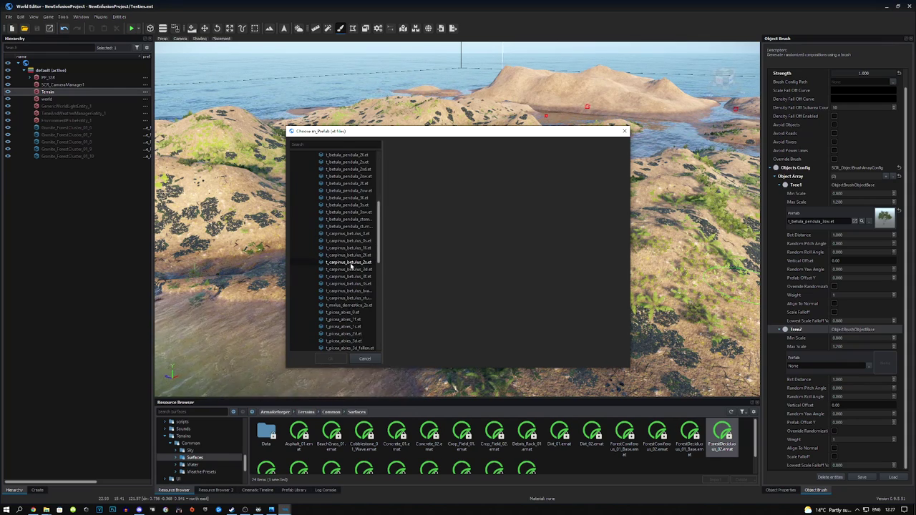
pyautogui.click(354, 297)
pyautogui.scroll(-2, 353, 298)
pyautogui.click(355, 298)
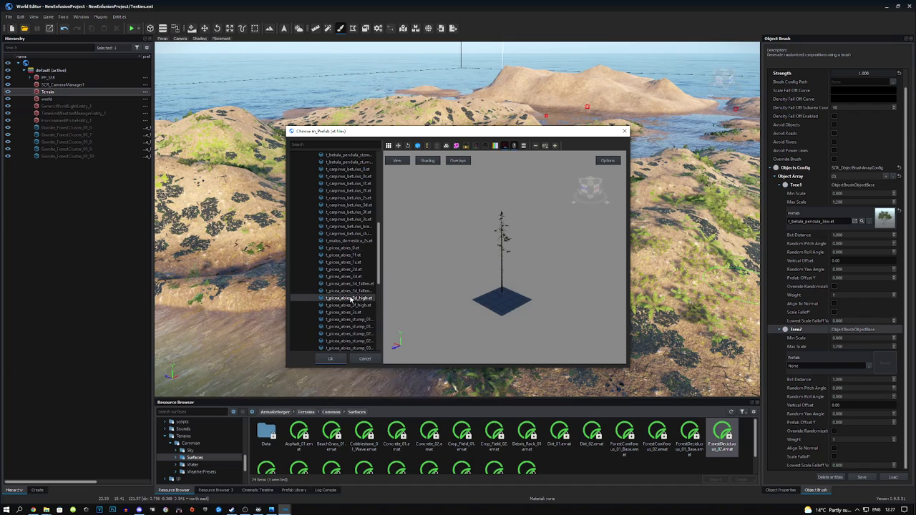
pyautogui.scroll(-2, 354, 286)
pyautogui.click(352, 272)
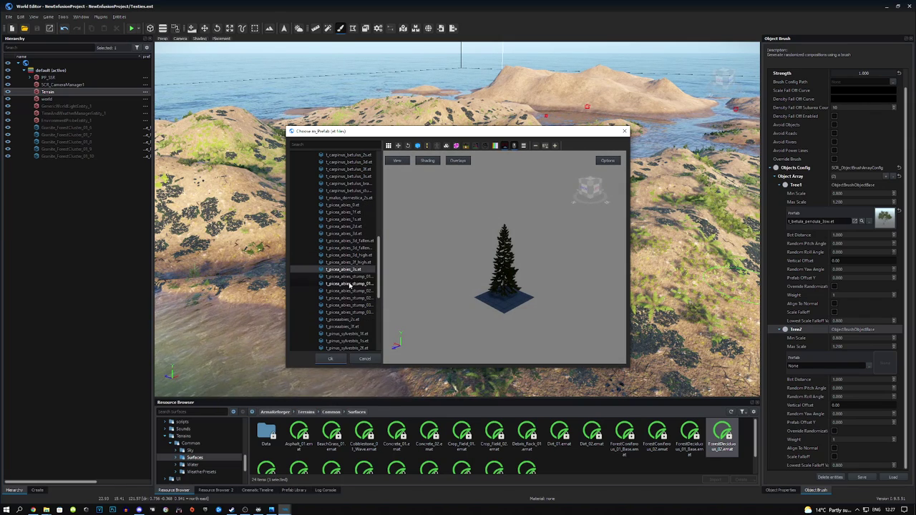
pyautogui.click(349, 277)
pyautogui.scroll(-2, 351, 282)
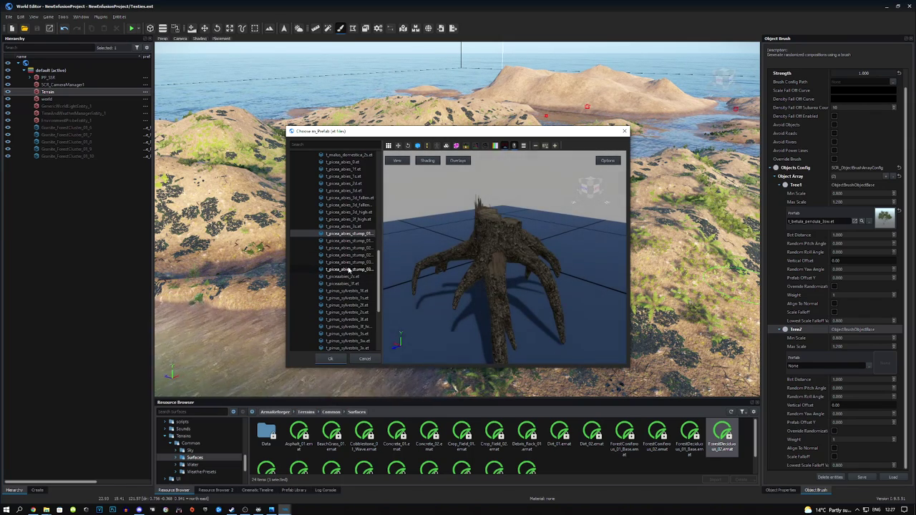
# - Compare the stump, pine and spruce prefabs and assign t_picea_abies_stump_03_Forest.et to Tree2
pyautogui.click(348, 264)
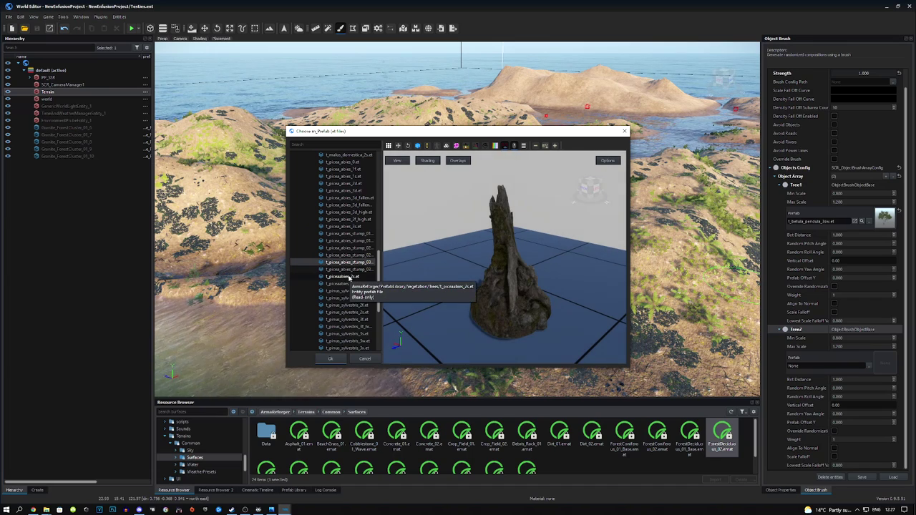
pyautogui.click(350, 298)
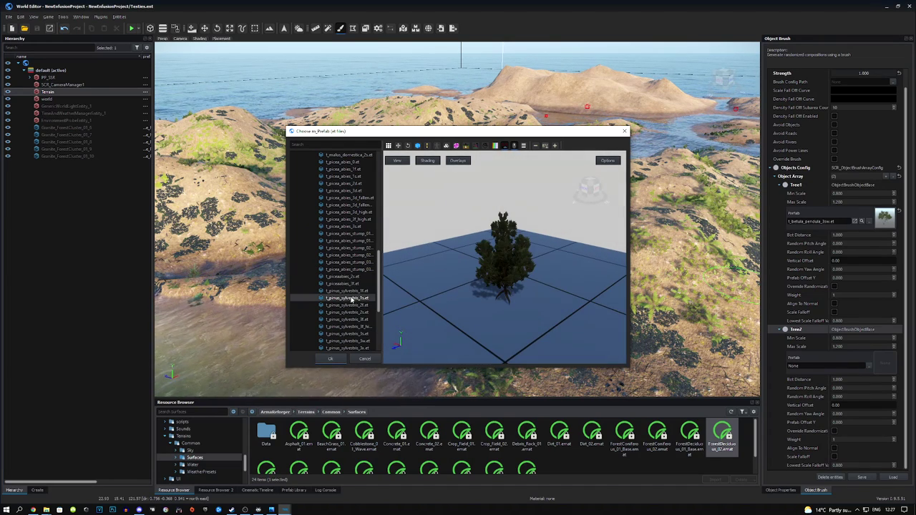
pyautogui.click(346, 291)
pyautogui.click(345, 277)
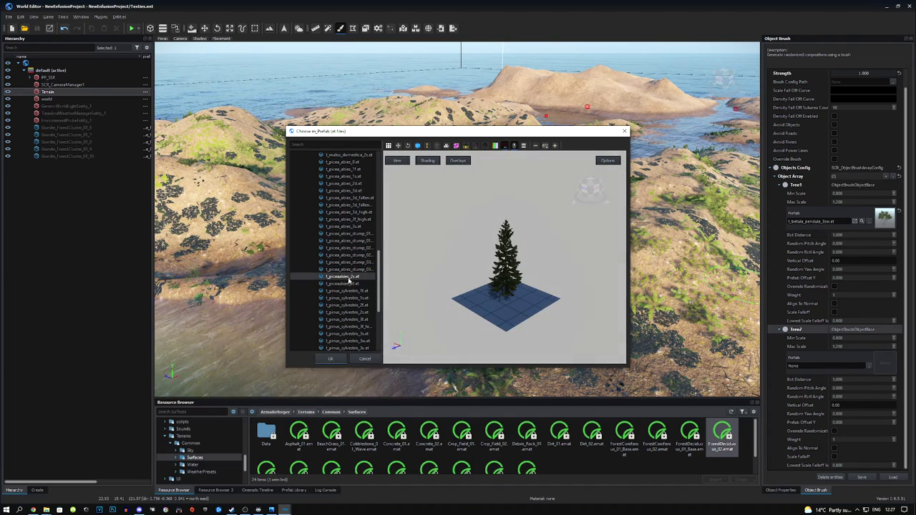
pyautogui.click(351, 270)
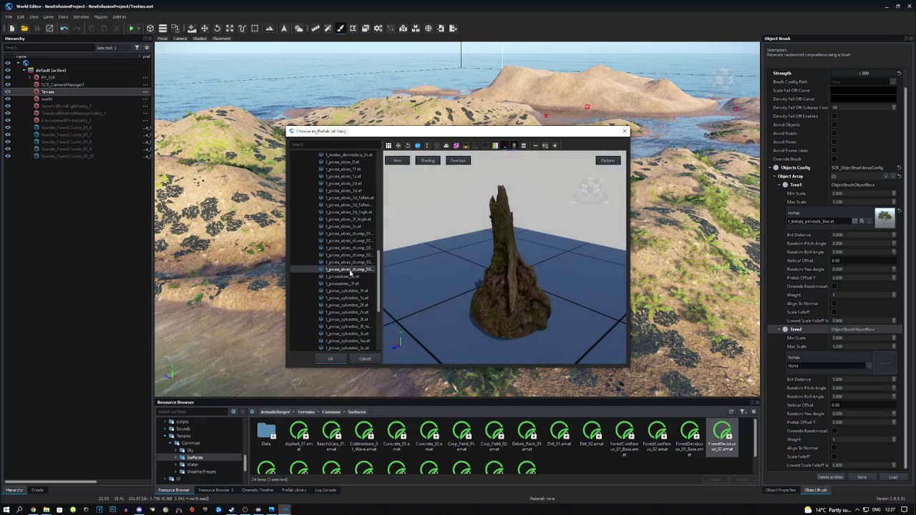
pyautogui.doubleClick(350, 271)
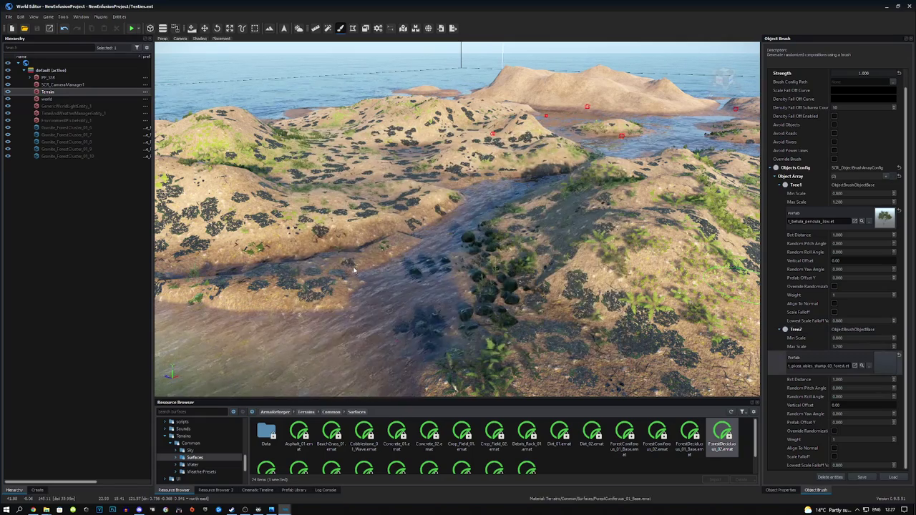
# - Add a third object named Tree3 to the Object Brush's object array
pyautogui.click(886, 177)
pyautogui.write('Tre')
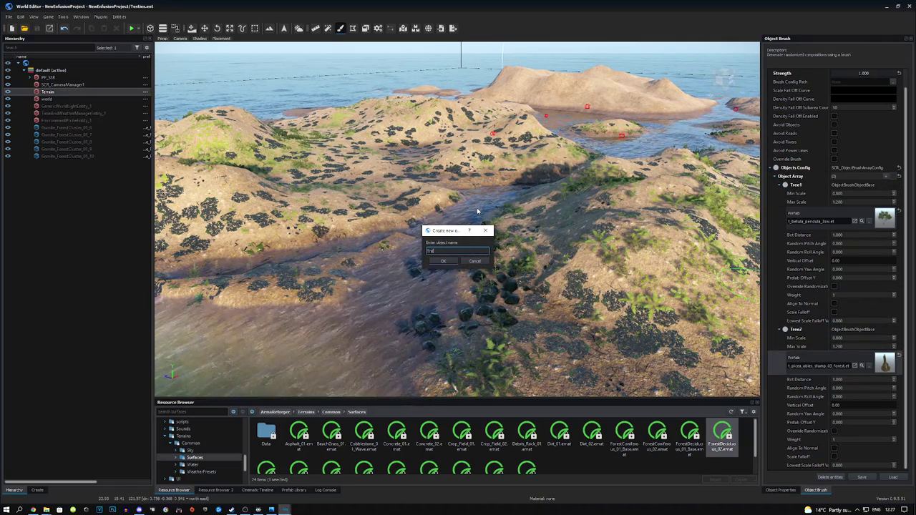
pyautogui.write('e')
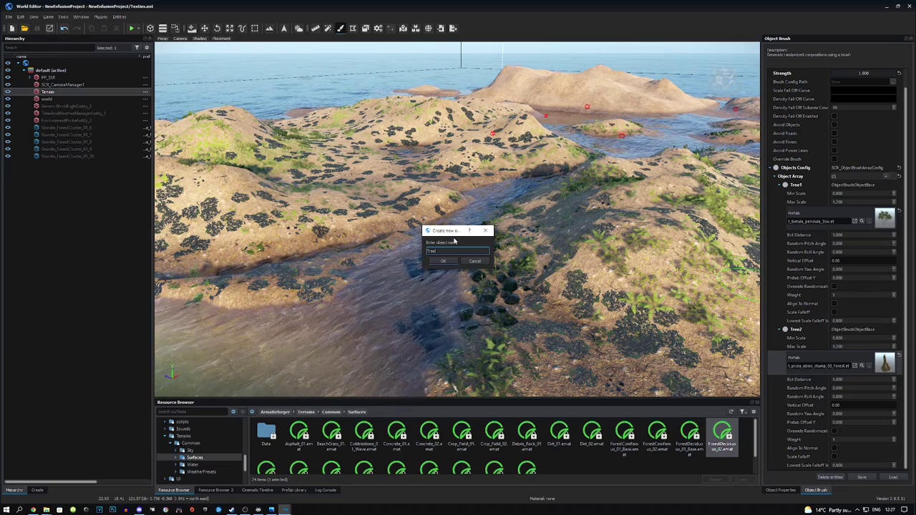
pyautogui.write('3')
pyautogui.press('Return')
# - Assign t_tilia_cordata_3s.et from PrefabLibrary/Vegetation/Trees as Tree3's prefab
pyautogui.scroll(-3, 874, 408)
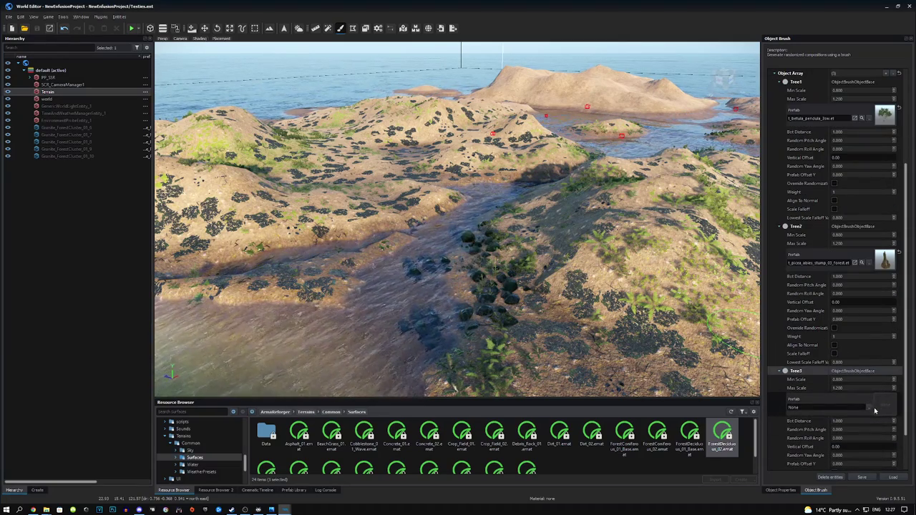
pyautogui.click(874, 408)
pyautogui.click(293, 155)
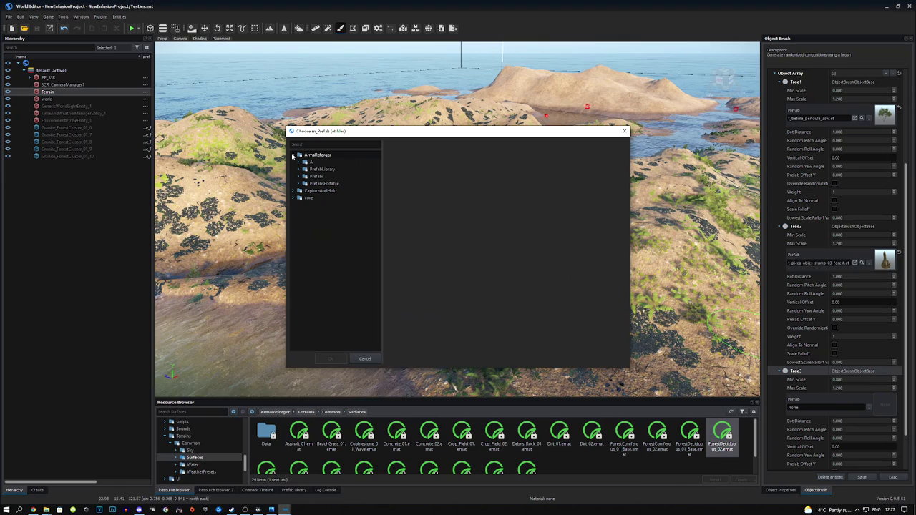
pyautogui.click(299, 169)
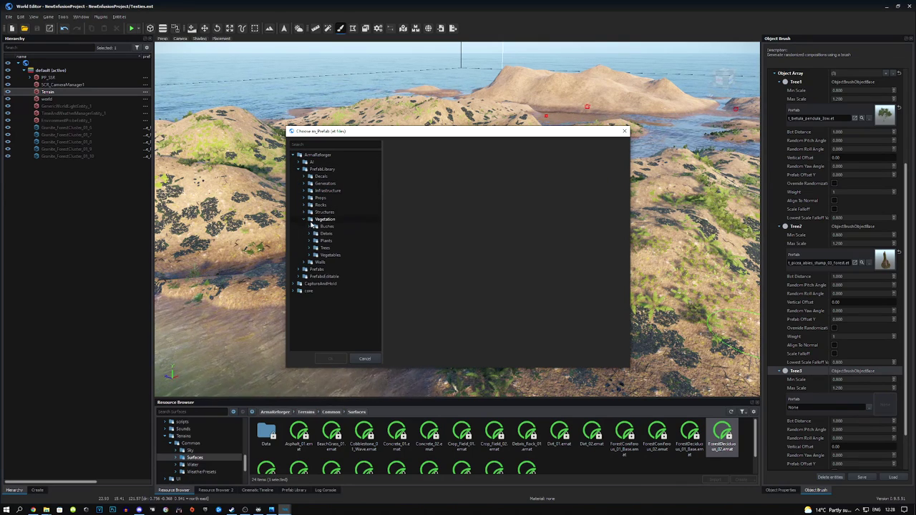
pyautogui.click(310, 248)
pyautogui.scroll(-5, 363, 267)
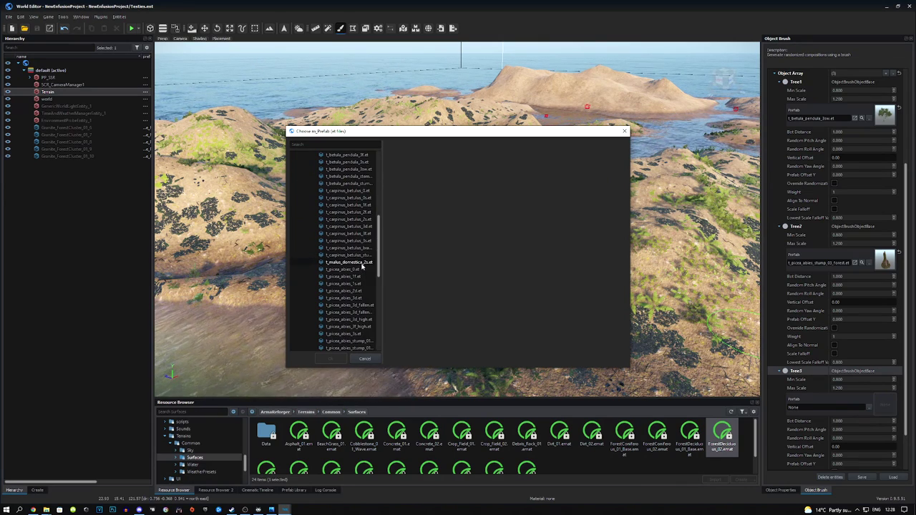
pyautogui.scroll(-4, 362, 272)
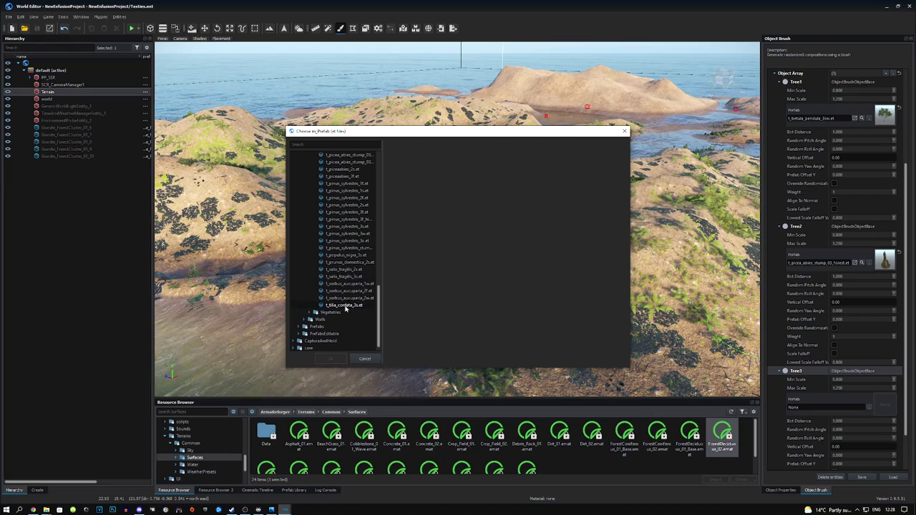
pyautogui.click(346, 306)
pyautogui.click(351, 299)
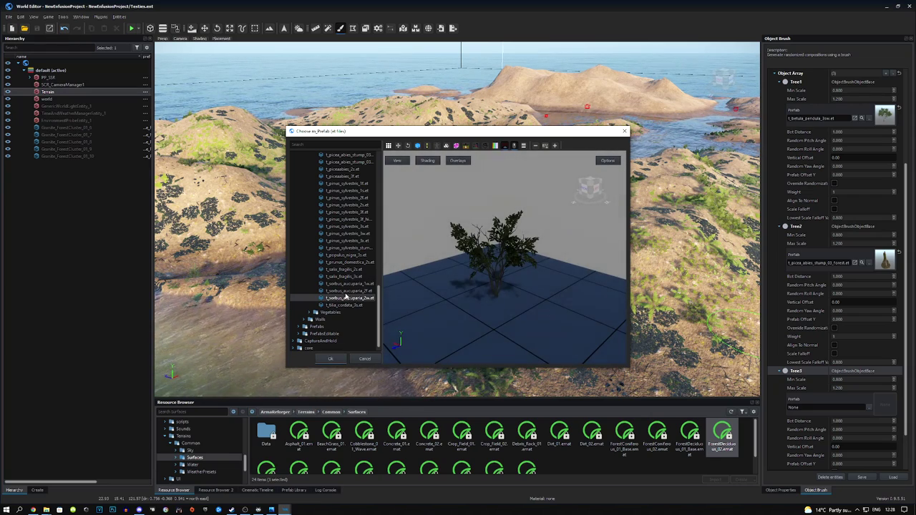
pyautogui.click(349, 306)
pyautogui.doubleClick(349, 306)
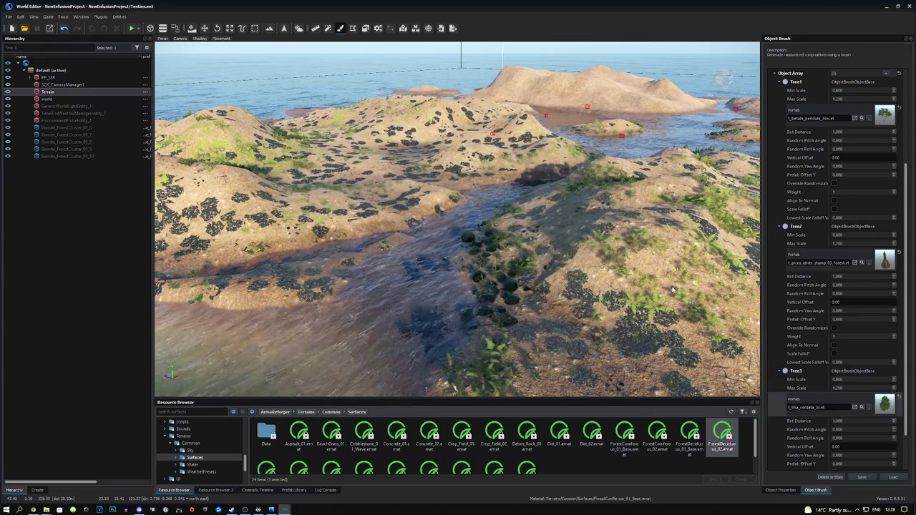
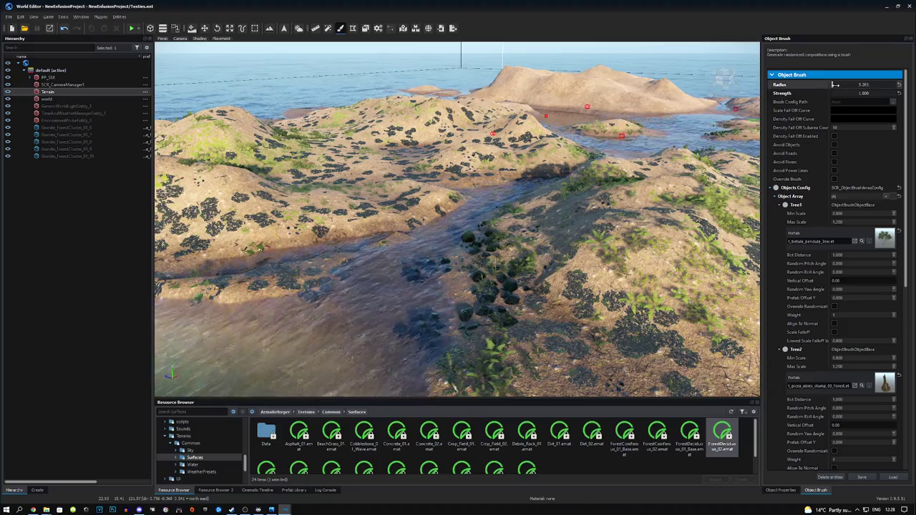
# - Try scattering a dense cluster of the configured trees over the coastal hill with the Object Brush, and undo the result
pyautogui.moveTo(607, 250); pyautogui.dragTo(741, 252, button='right')
pyautogui.press('a')
pyautogui.moveTo(430, 215); pyautogui.dragTo(337, 164)
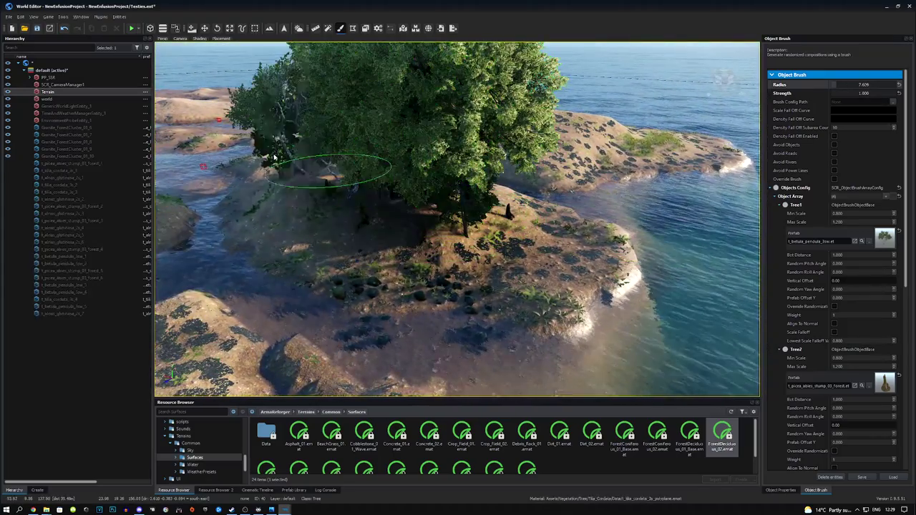
pyautogui.press('a')
pyautogui.moveTo(511, 255)
pyautogui.mouseDown(button='right')
pyautogui.moveTo(533, 207)
pyautogui.moveTo(537, 233)
pyautogui.moveTo(572, 239)
pyautogui.moveTo(608, 222)
pyautogui.moveTo(522, 214)
pyautogui.moveTo(587, 233)
pyautogui.mouseUp(button='right')
pyautogui.press('w')
pyautogui.press('s')
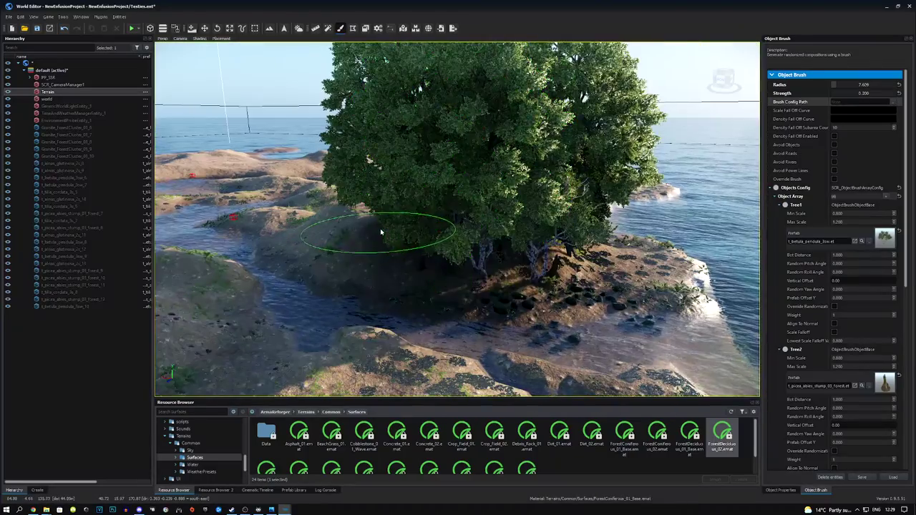
pyautogui.hotkey('ctrl', 'z')
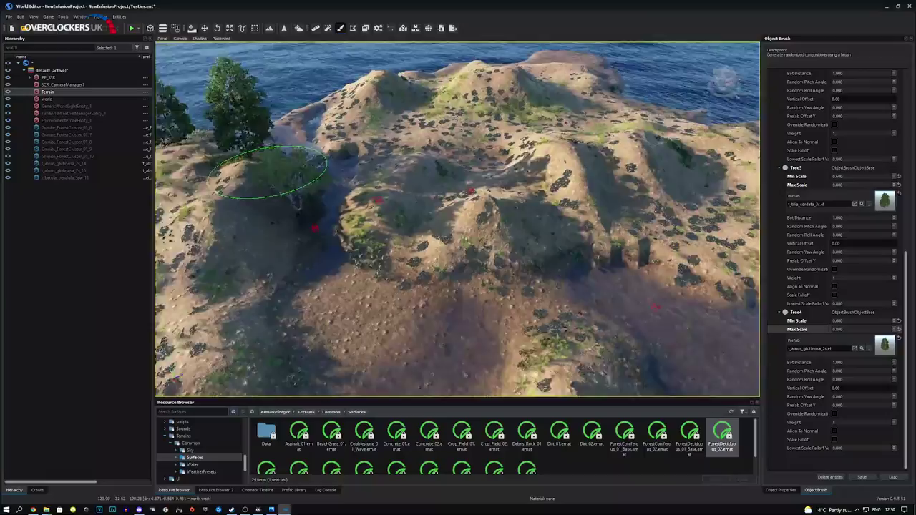
# - Scatter the scaled-down trees over the hills beside the inlet and undo the last brush placement
pyautogui.press('a')
pyautogui.moveTo(501, 237); pyautogui.dragTo(579, 237, button='right')
pyautogui.click(527, 302)
pyautogui.moveTo(572, 346); pyautogui.dragTo(583, 322)
pyautogui.press('a')
pyautogui.moveTo(584, 323); pyautogui.dragTo(680, 326, button='right')
pyautogui.moveTo(429, 219); pyautogui.dragTo(531, 219, button='right')
pyautogui.hotkey('ctrl', 'z')
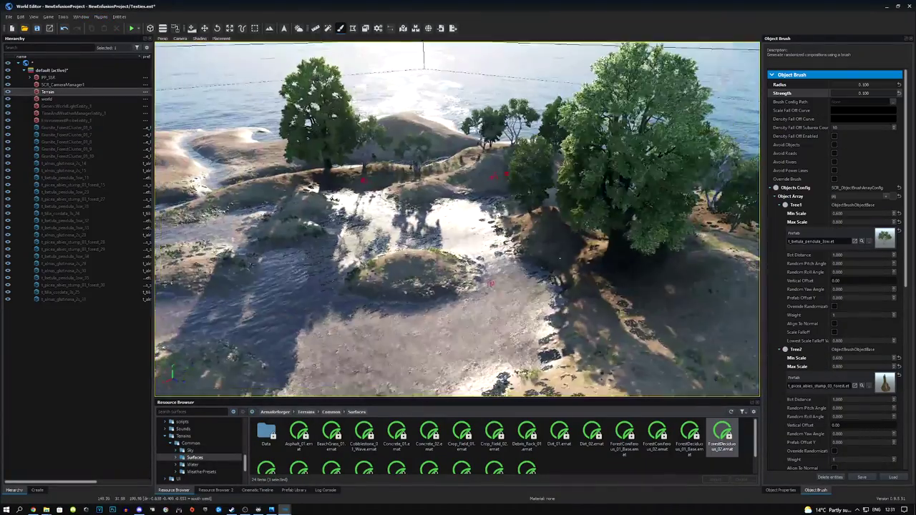
# - Plant trees one spot at a time across the shaded hillside with the Object Brush at radius and strength 0.100
pyautogui.moveTo(471, 289); pyautogui.dragTo(471, 288, button='right')
pyautogui.click(591, 217)
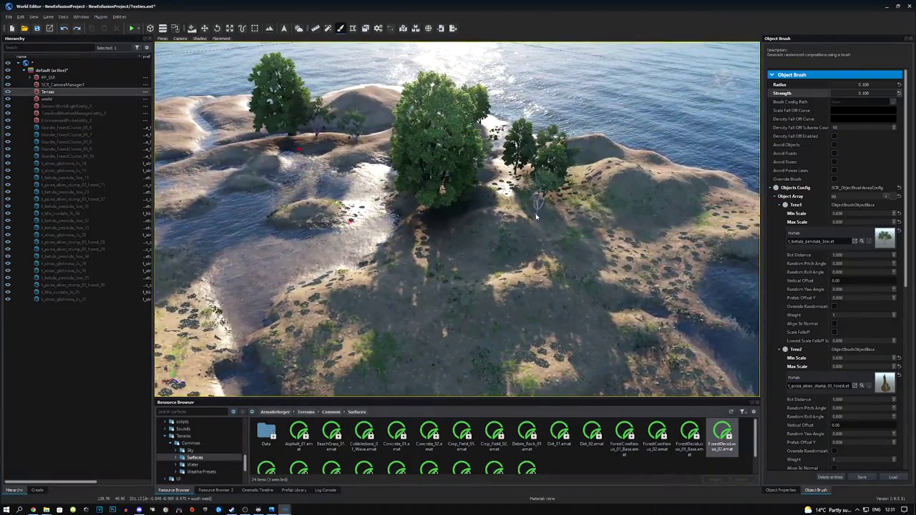
pyautogui.click(539, 211)
pyautogui.click(549, 289)
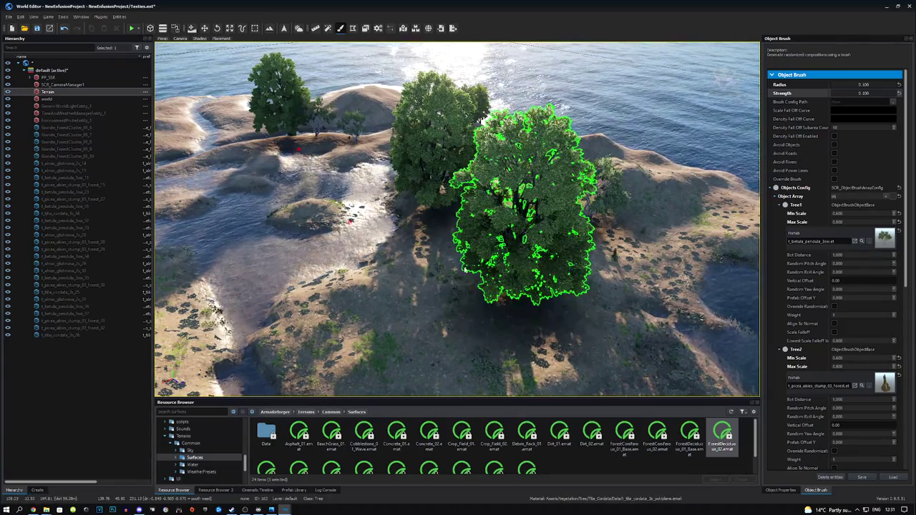
pyautogui.click(479, 315)
pyautogui.click(469, 326)
pyautogui.moveTo(511, 357)
pyautogui.mouseDown(button='right')
pyautogui.moveTo(490, 358)
pyautogui.moveTo(473, 320)
pyautogui.mouseUp(button='right')
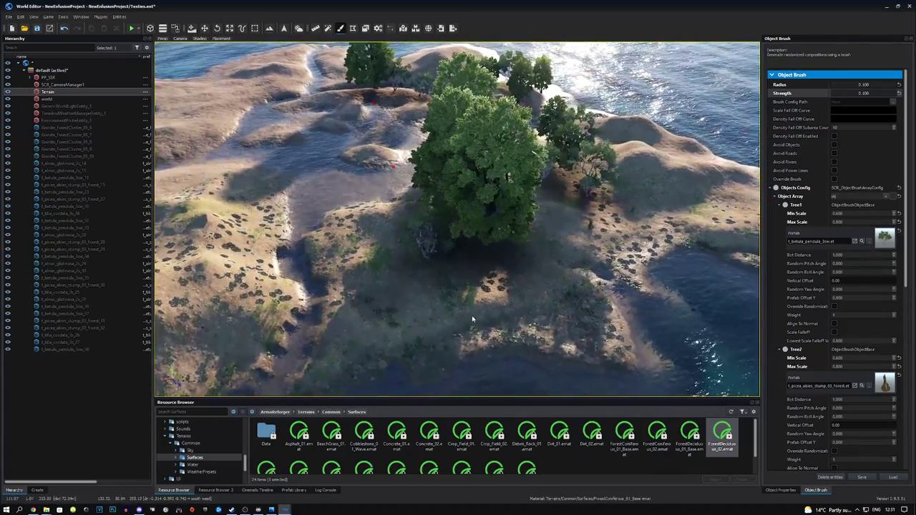
pyautogui.click(497, 278)
pyautogui.click(431, 281)
pyautogui.click(369, 276)
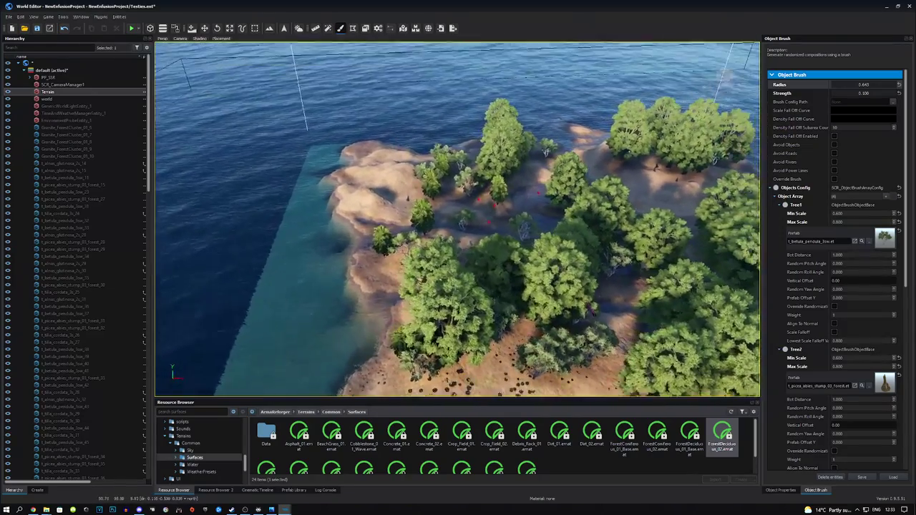
# - Plant a group of trees on the bare sandy peninsula at the island's edge with the Object Brush at radius 0.643
pyautogui.moveTo(272, 247); pyautogui.dragTo(295, 249, button='right')
pyautogui.click(302, 234)
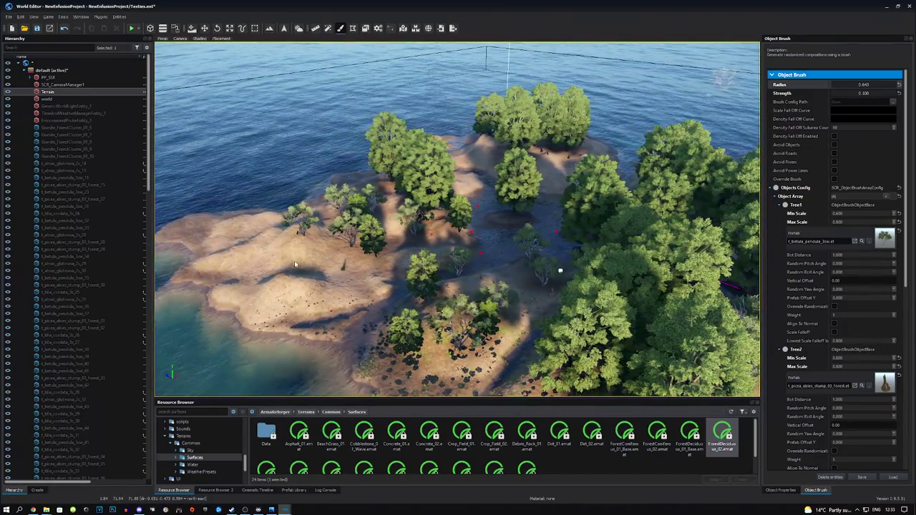
pyautogui.click(251, 246)
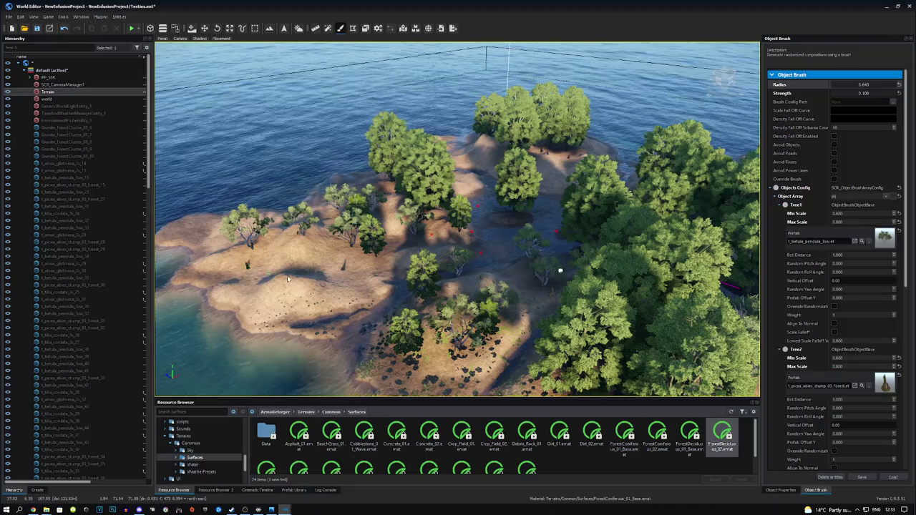
pyautogui.moveTo(288, 279); pyautogui.dragTo(318, 292)
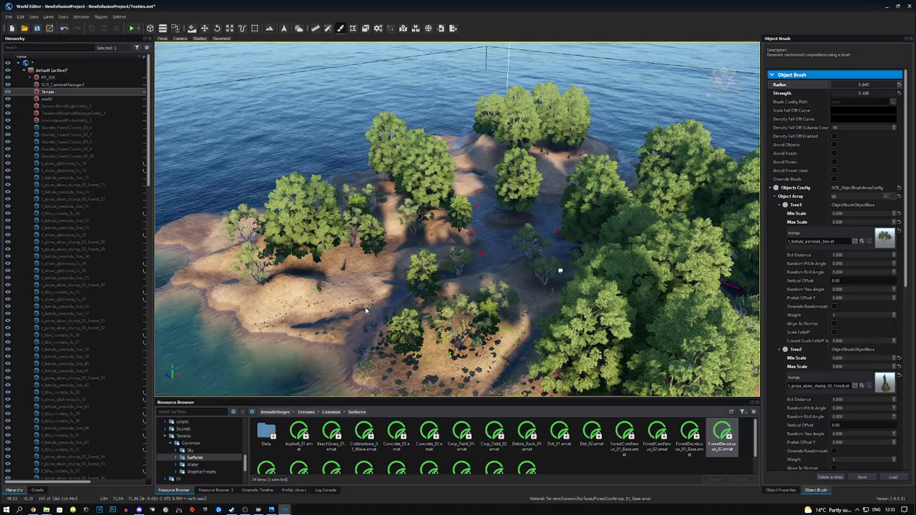
pyautogui.click(292, 292)
# - Add a tree to the sandy gap between the two far tree groups near the inlet
pyautogui.moveTo(293, 292); pyautogui.dragTo(534, 239, button='right')
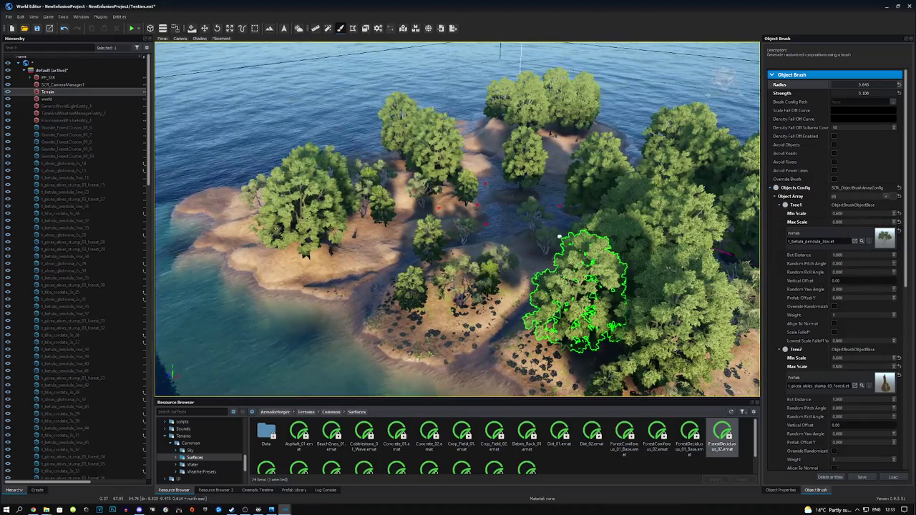
pyautogui.press('w')
pyautogui.moveTo(534, 271); pyautogui.dragTo(528, 262, button='right')
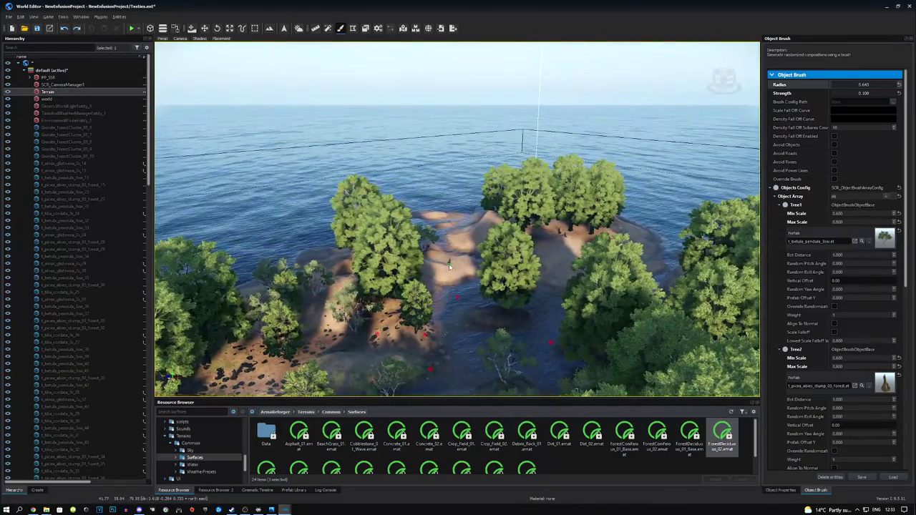
pyautogui.click(441, 274)
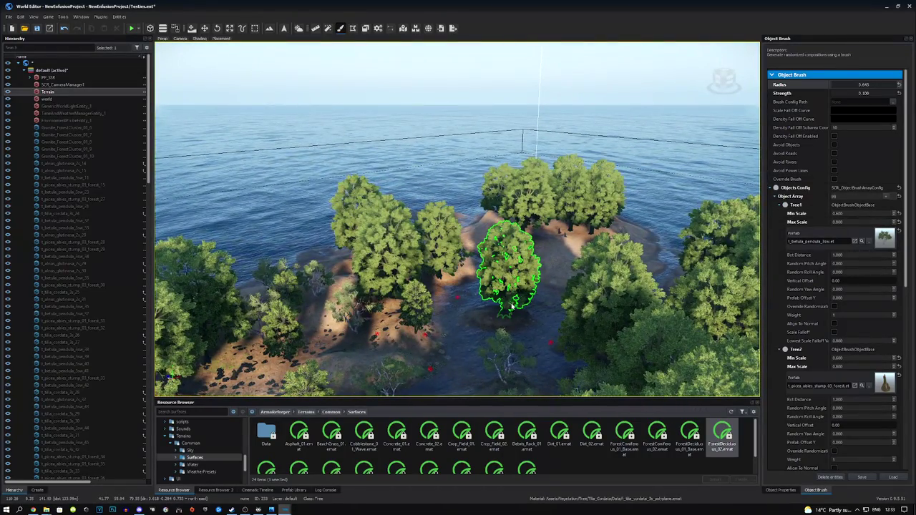
# - Remove the tree objects from the Object Brush's object array and add a new object named Bush1
pyautogui.moveTo(538, 374); pyautogui.dragTo(393, 205, button='right')
pyautogui.press('s')
pyautogui.moveTo(353, 172); pyautogui.dragTo(320, 175, button='right')
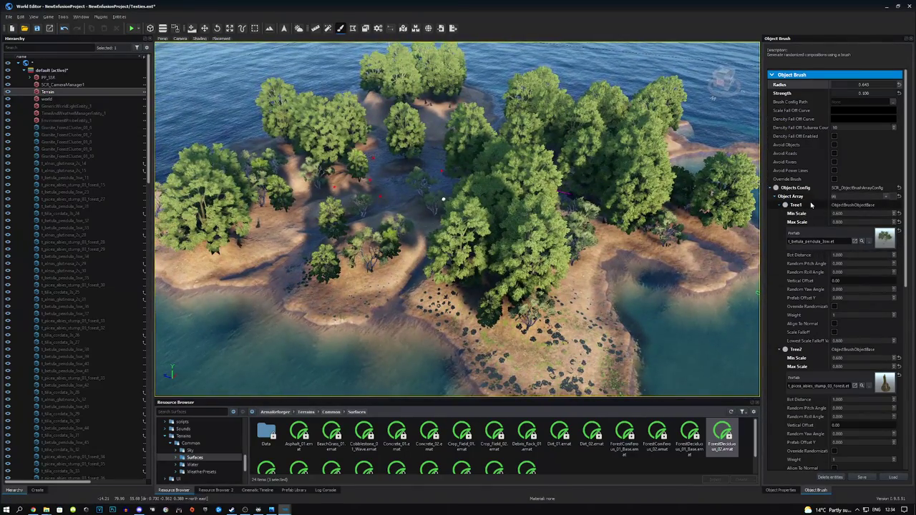
pyautogui.click(894, 197)
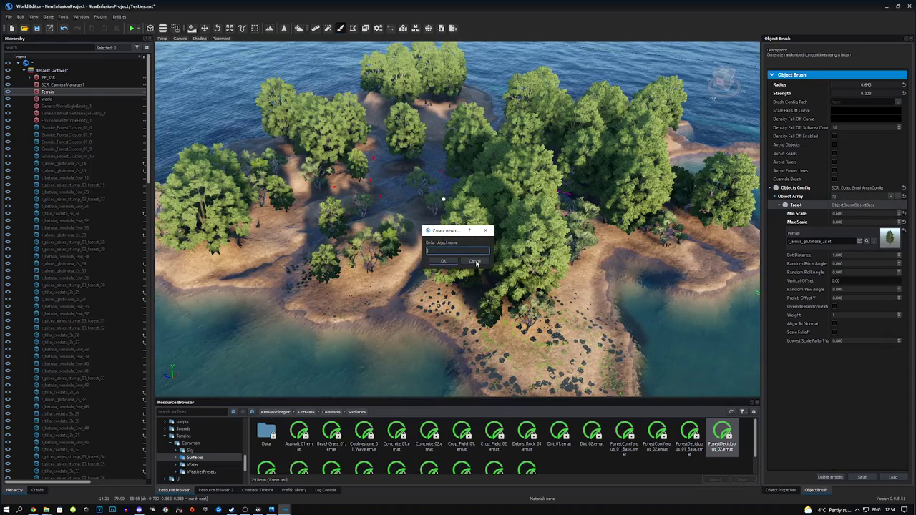
pyautogui.click(475, 261)
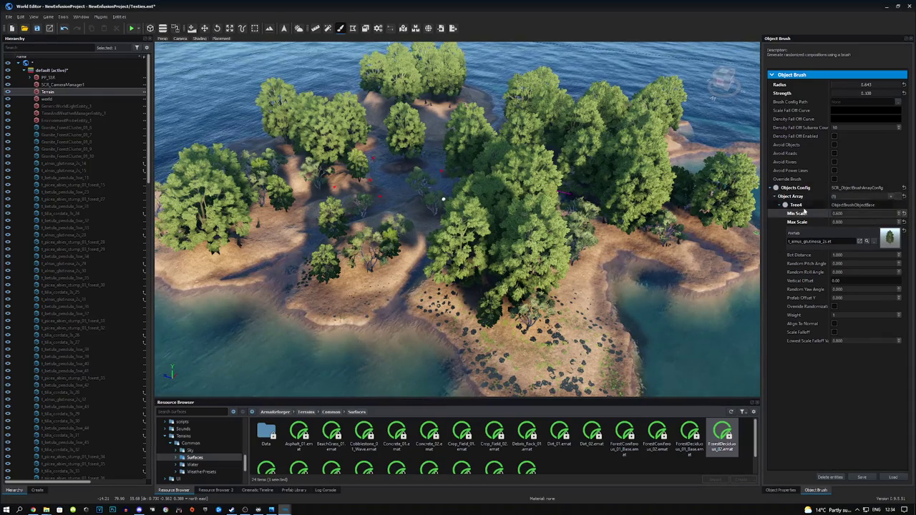
pyautogui.click(900, 197)
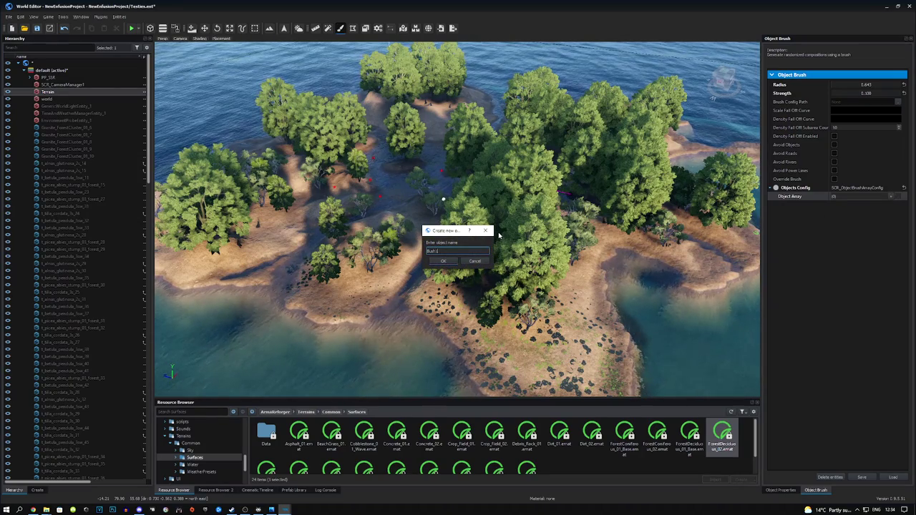
pyautogui.click(442, 261)
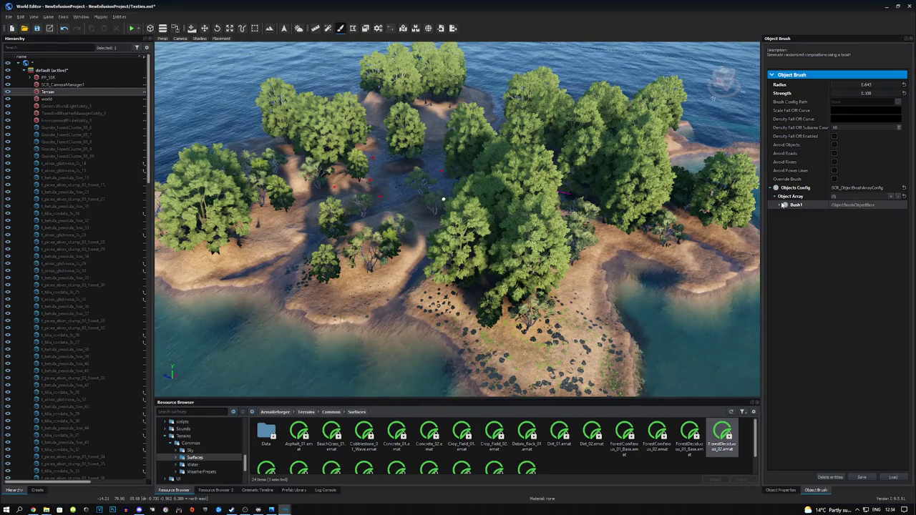
# - Compare b_corylus_avellana bushes in PrefabLibrary/Vegetation/Bushes and assign the second one listed as Bush1's prefab
pyautogui.click(781, 205)
pyautogui.click(872, 242)
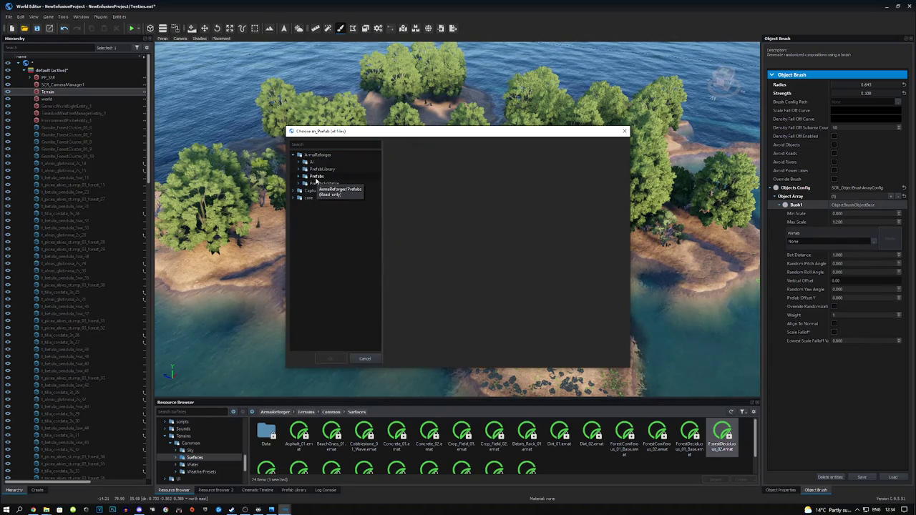
pyautogui.click(300, 169)
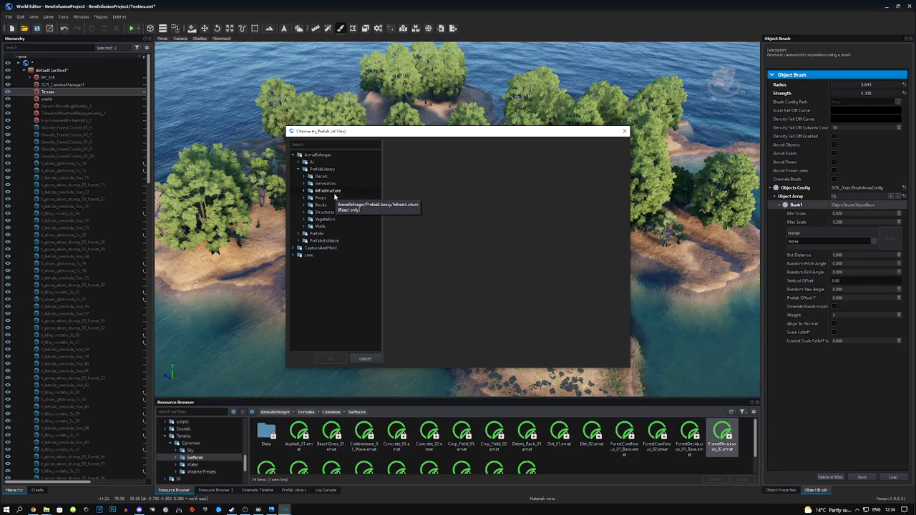
pyautogui.click(303, 221)
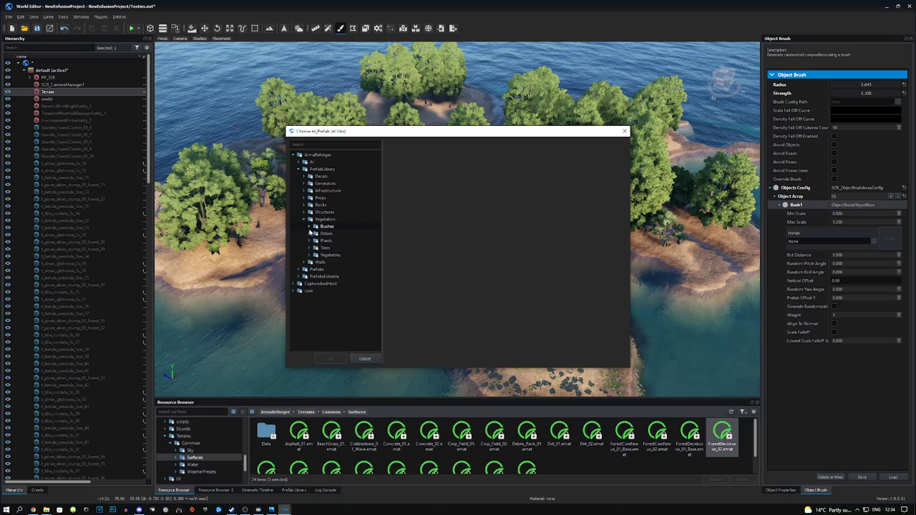
pyautogui.click(314, 228)
pyautogui.click(337, 234)
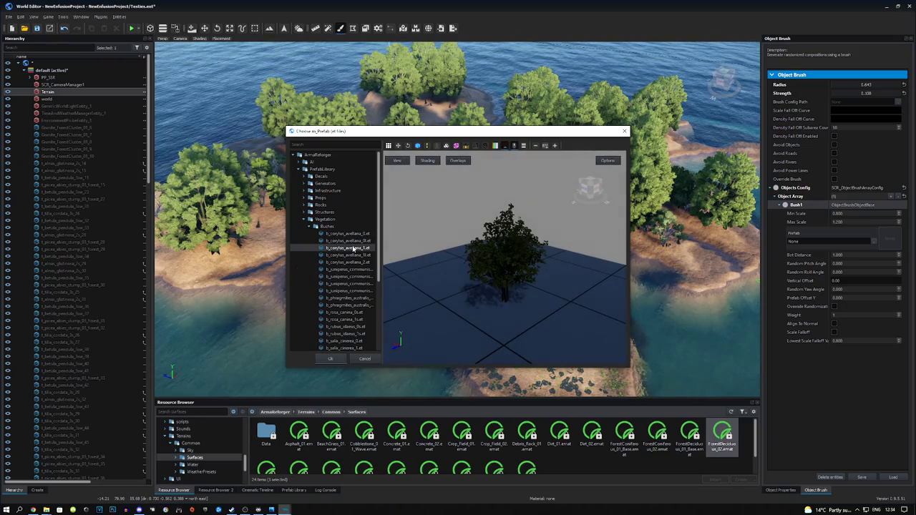
pyautogui.click(355, 241)
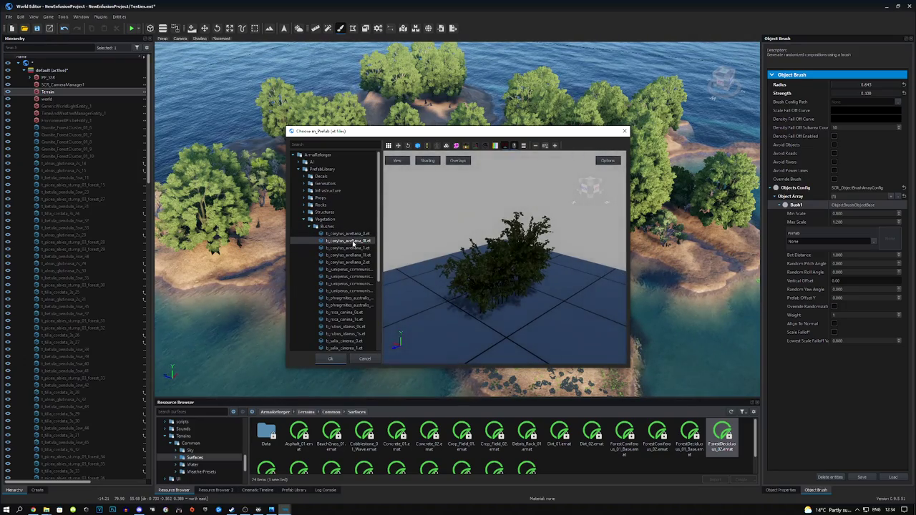
pyautogui.doubleClick(353, 243)
# - Add an object named Bush2 and assign it b_juniperus_communis_2w.et from PrefabLibrary/Vegetation/Bushes
pyautogui.click(891, 197)
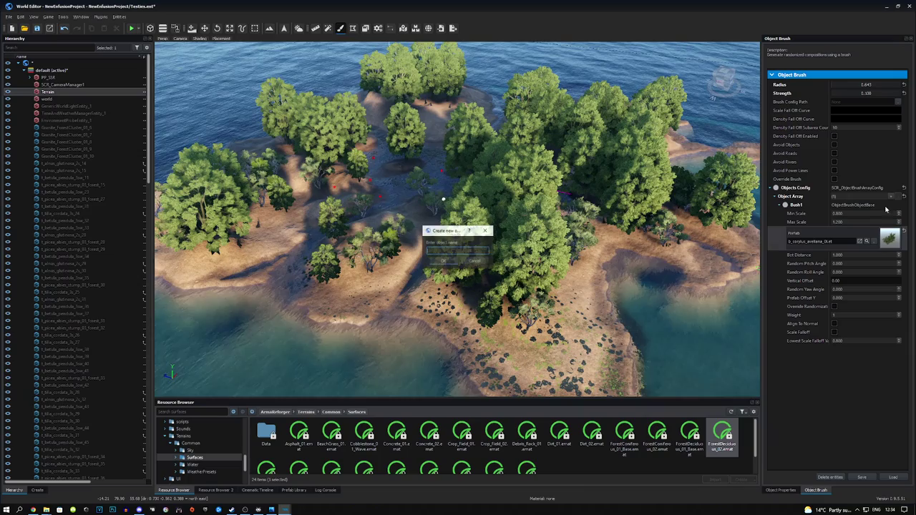
pyautogui.click(445, 260)
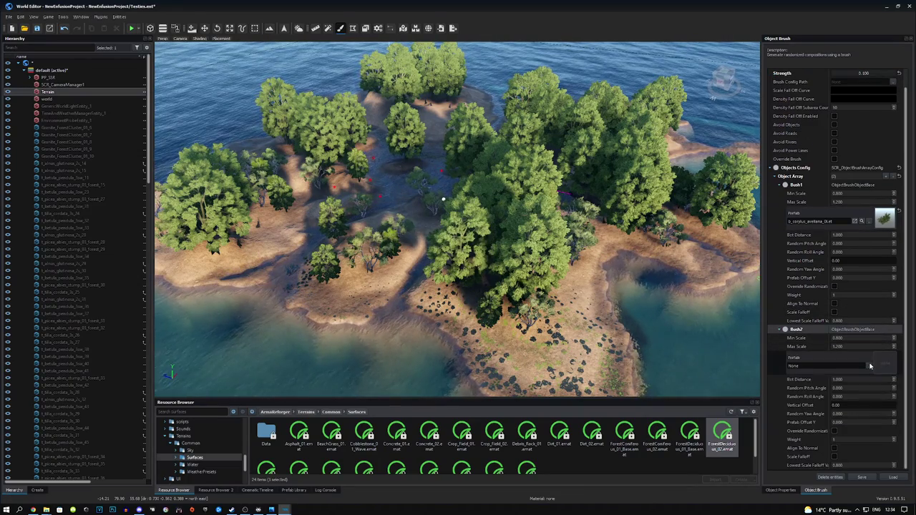
pyautogui.click(294, 155)
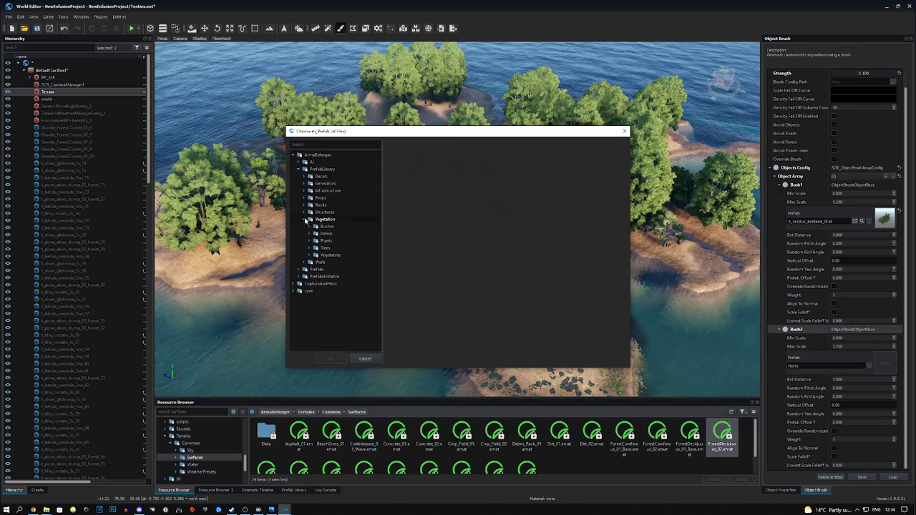
pyautogui.click(310, 227)
pyautogui.click(348, 277)
pyautogui.scroll(-2, 351, 280)
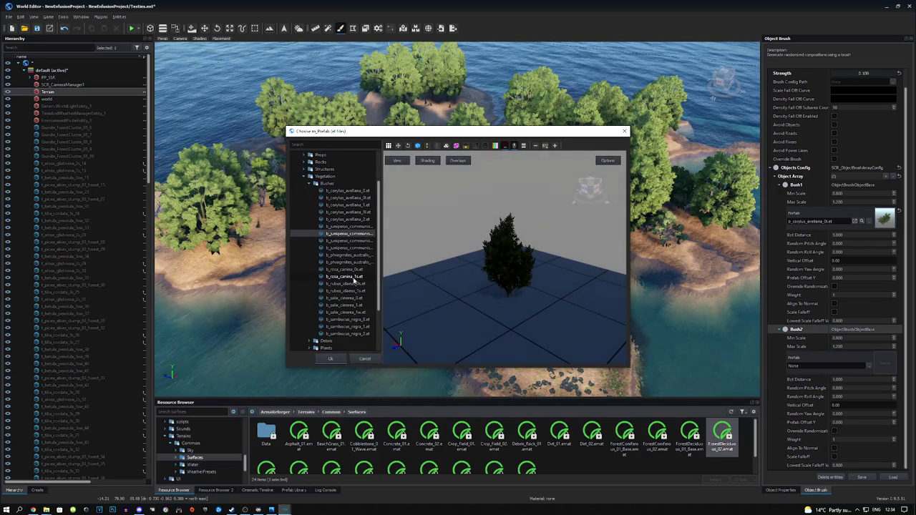
pyautogui.click(350, 250)
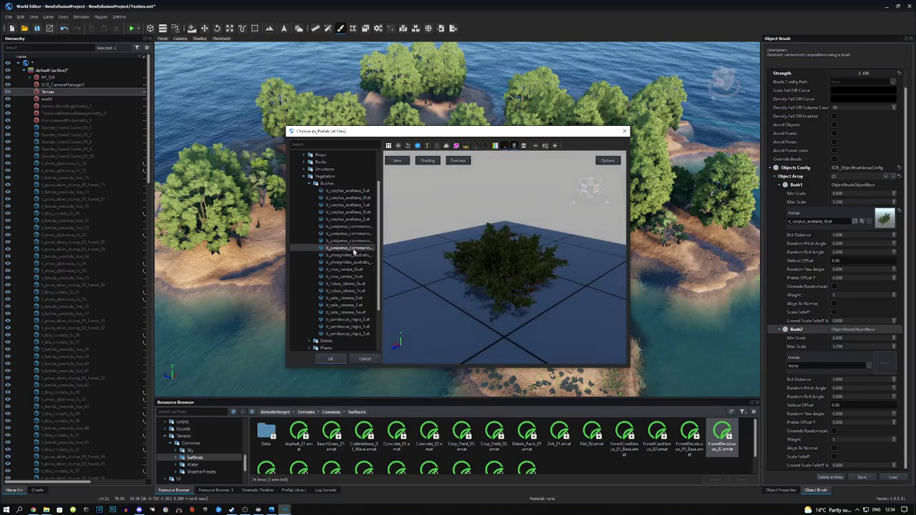
pyautogui.doubleClick(353, 252)
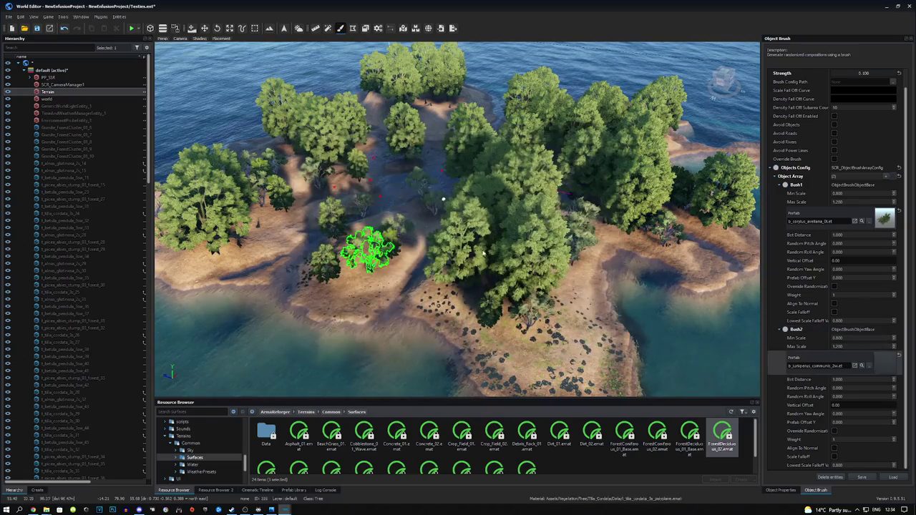
# - Add a third bush object to the Object Brush's object array
pyautogui.click(888, 176)
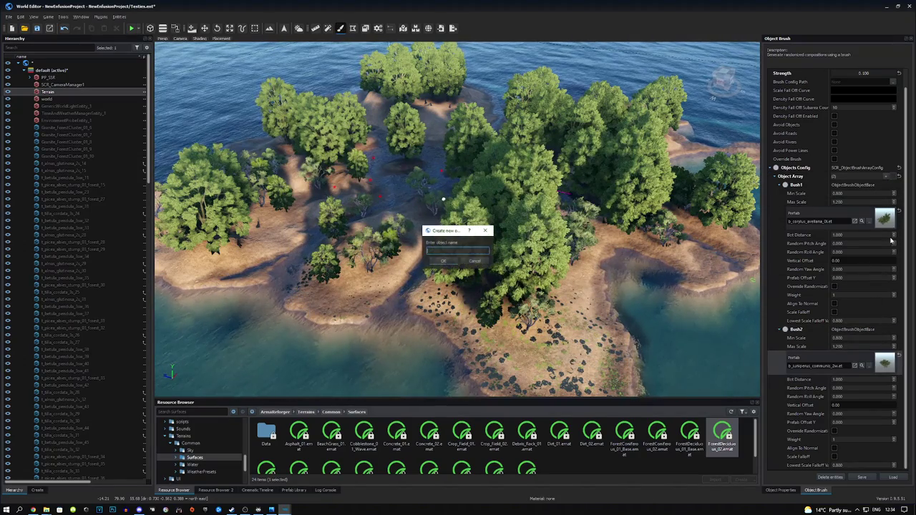
pyautogui.click(442, 263)
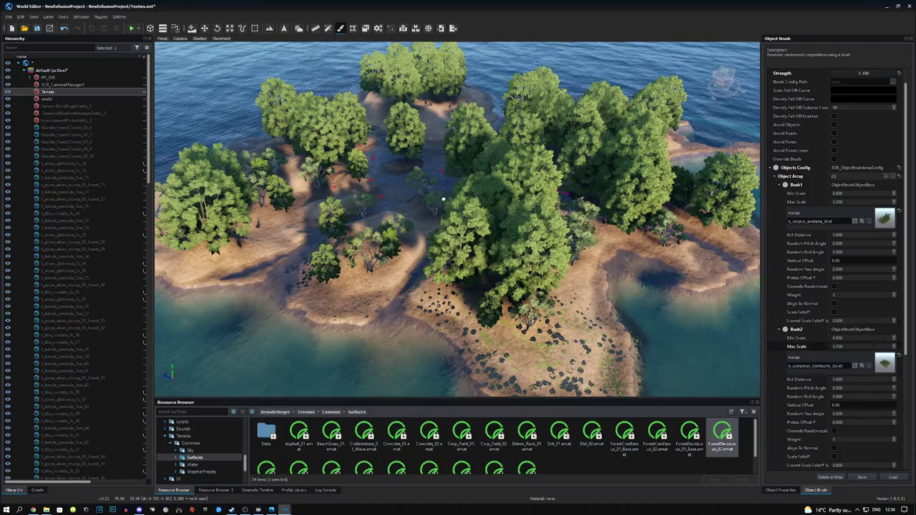
pyautogui.scroll(-4, 871, 358)
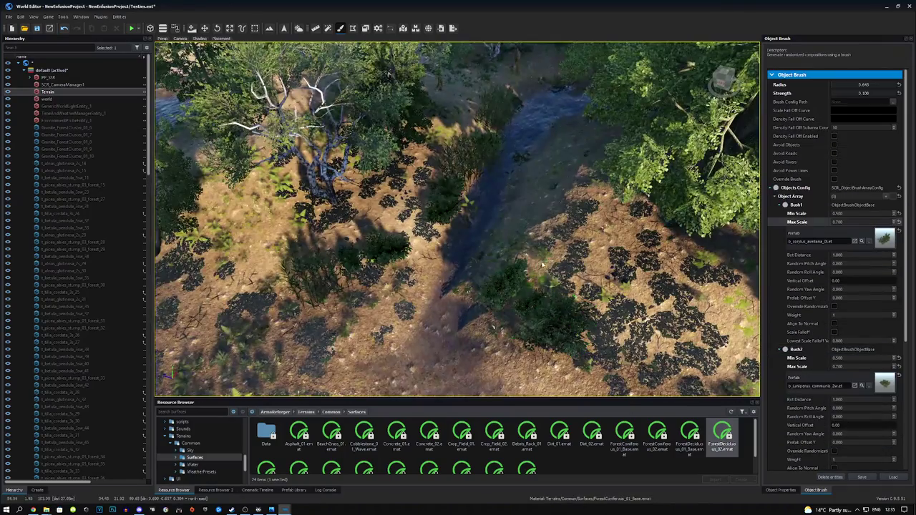
# - Scatter bushes along the bank of the narrow stream with the Object Brush
pyautogui.moveTo(535, 237); pyautogui.dragTo(554, 166)
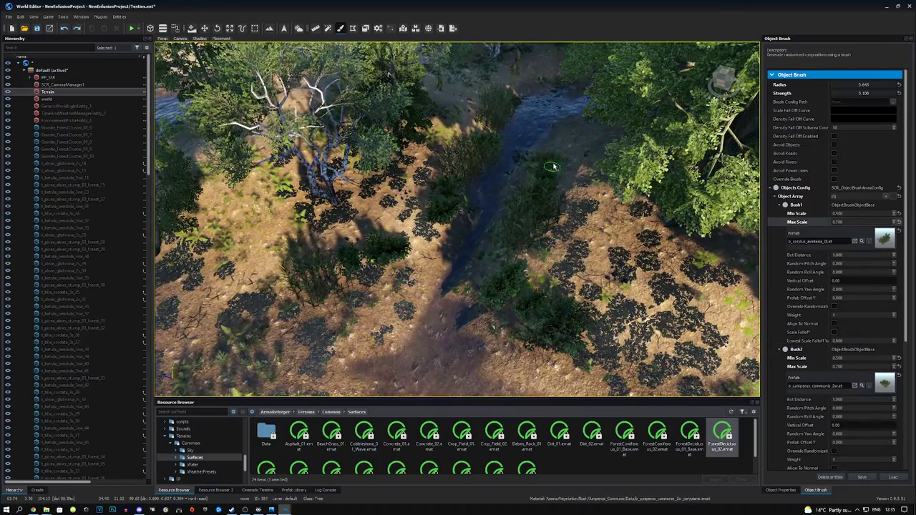
# - Scatter bushes with the Object Brush farther along the narrow stream's bank
pyautogui.click(577, 126)
pyautogui.press('w')
pyautogui.moveTo(577, 125)
pyautogui.mouseDown(button='right')
pyautogui.moveTo(662, 86)
pyautogui.moveTo(622, 129)
pyautogui.moveTo(647, 141)
pyautogui.mouseUp(button='right')
pyautogui.click(505, 217)
pyautogui.moveTo(501, 219)
pyautogui.mouseDown()
pyautogui.moveTo(419, 108)
pyautogui.moveTo(427, 124)
pyautogui.moveTo(463, 98)
pyautogui.moveTo(553, 140)
pyautogui.mouseUp()
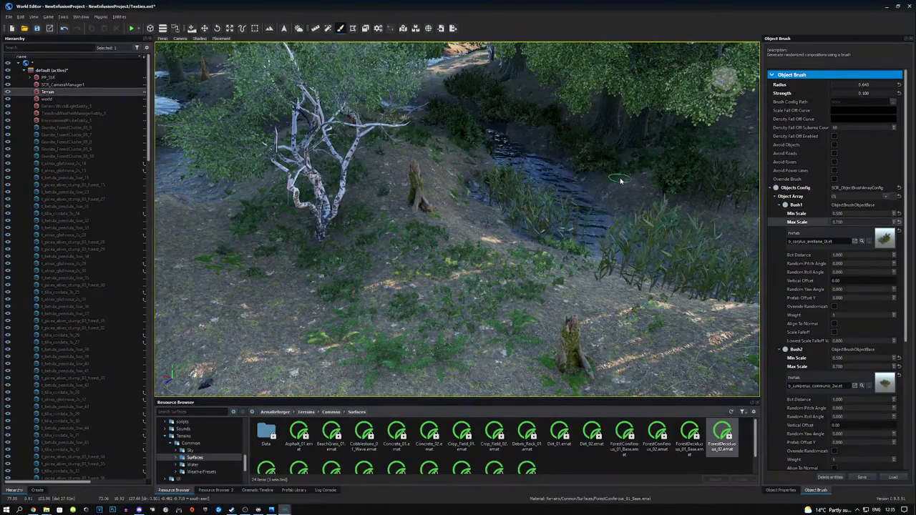
# - Undo the last bush placement and scatter bushes around the mound and along the riverbank below the birches
pyautogui.moveTo(620, 180); pyautogui.dragTo(680, 179, button='right')
pyautogui.press('s')
pyautogui.press('a')
pyautogui.hotkey('ctrl', 'z')
pyautogui.click(625, 203)
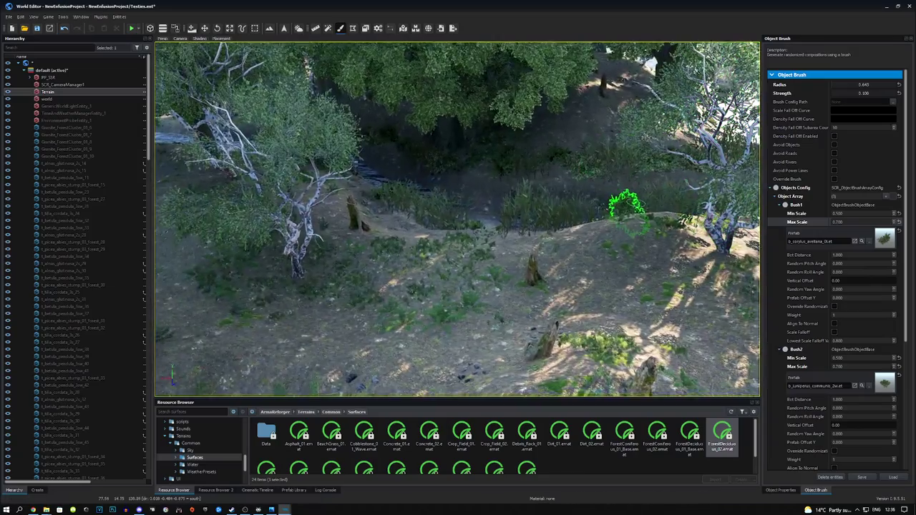
pyautogui.press('s')
pyautogui.press('a')
pyautogui.moveTo(628, 204); pyautogui.dragTo(677, 209, button='right')
pyautogui.moveTo(491, 336)
pyautogui.mouseDown()
pyautogui.moveTo(426, 349)
pyautogui.moveTo(340, 341)
pyautogui.moveTo(270, 284)
pyautogui.moveTo(260, 251)
pyautogui.mouseUp()
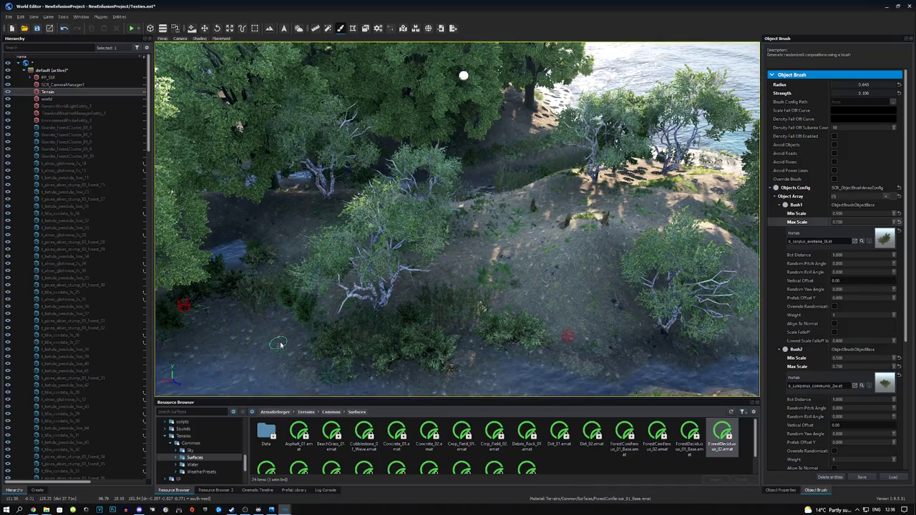
# - Scatter bushes along the banks of the wide river bend with the Object Brush
pyautogui.press('s')
pyautogui.press('a')
pyautogui.moveTo(458, 333)
pyautogui.mouseDown(button='right')
pyautogui.moveTo(385, 310)
pyautogui.moveTo(431, 344)
pyautogui.mouseUp(button='right')
pyautogui.press('d')
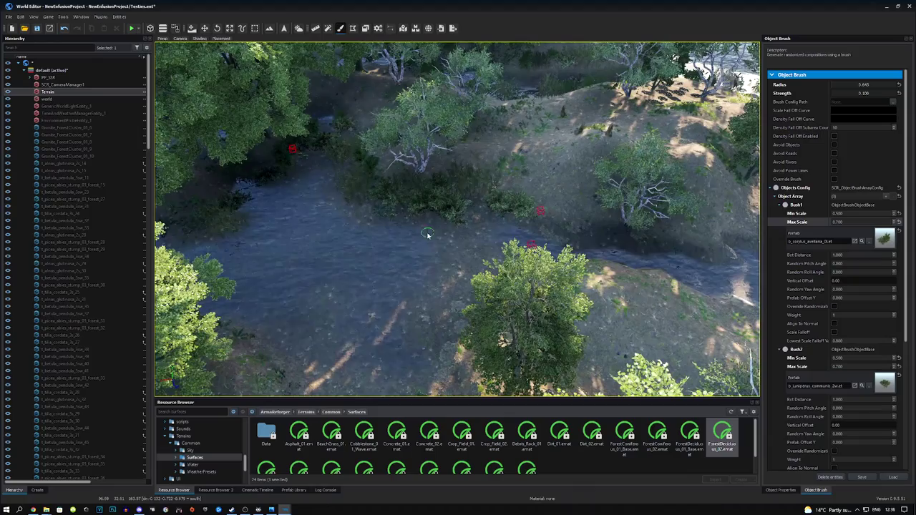
pyautogui.moveTo(480, 260); pyautogui.dragTo(462, 324, button='right')
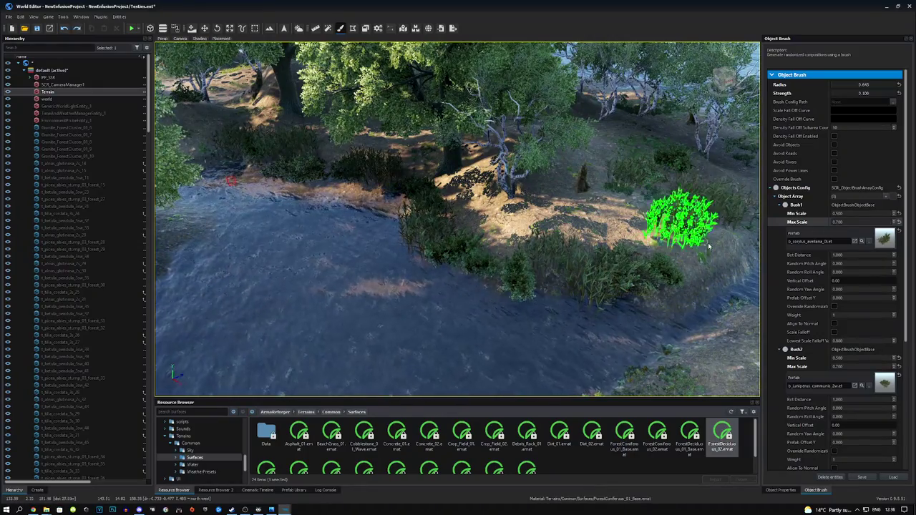
pyautogui.moveTo(709, 247); pyautogui.dragTo(506, 284, button='right')
pyautogui.click(512, 286)
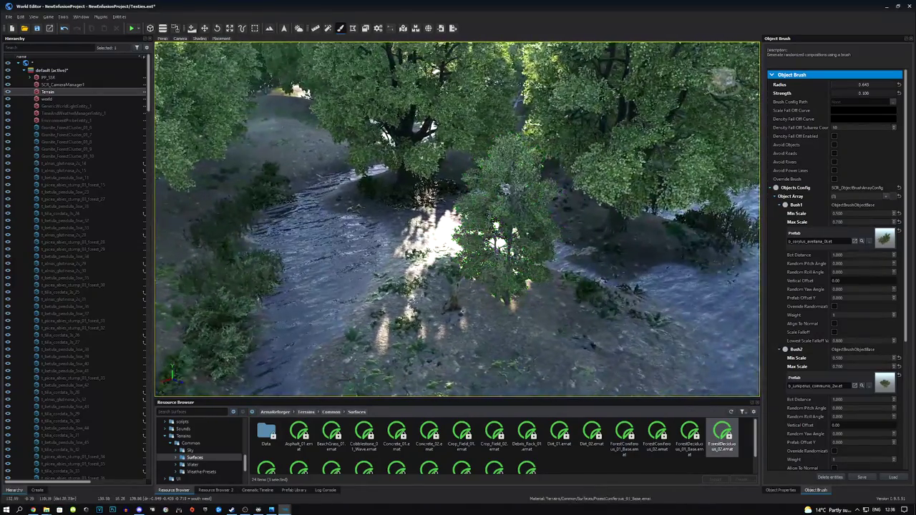
# - Fill the grassy slope beside the narrow channel leading to the sea with dense bushes using the Object Brush
pyautogui.moveTo(598, 256); pyautogui.dragTo(435, 235, button='right')
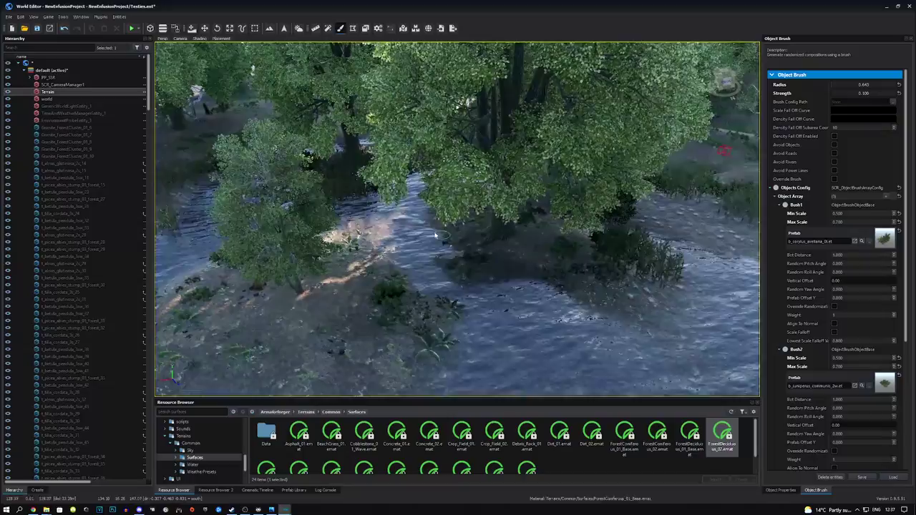
pyautogui.moveTo(599, 315); pyautogui.dragTo(685, 144, button='right')
pyautogui.press('a')
pyautogui.moveTo(533, 230); pyautogui.dragTo(669, 188, button='right')
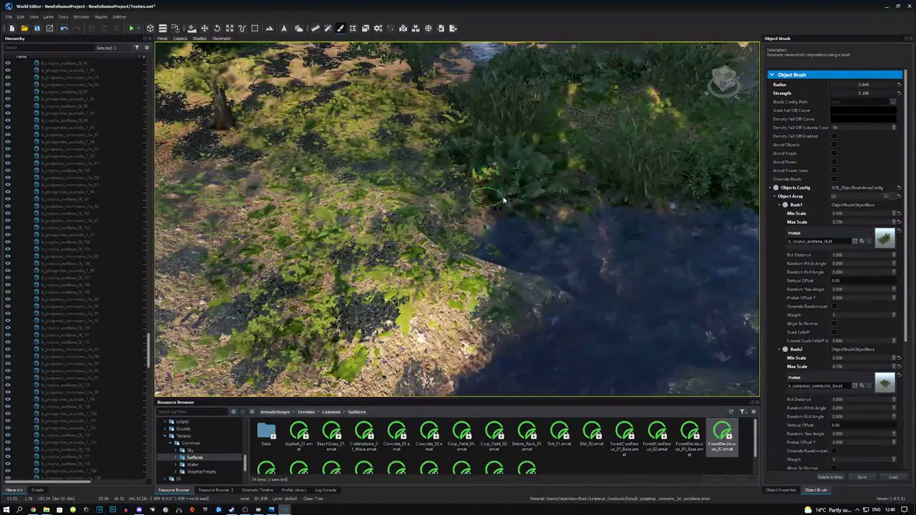
pyautogui.moveTo(391, 241); pyautogui.dragTo(286, 247, button='right')
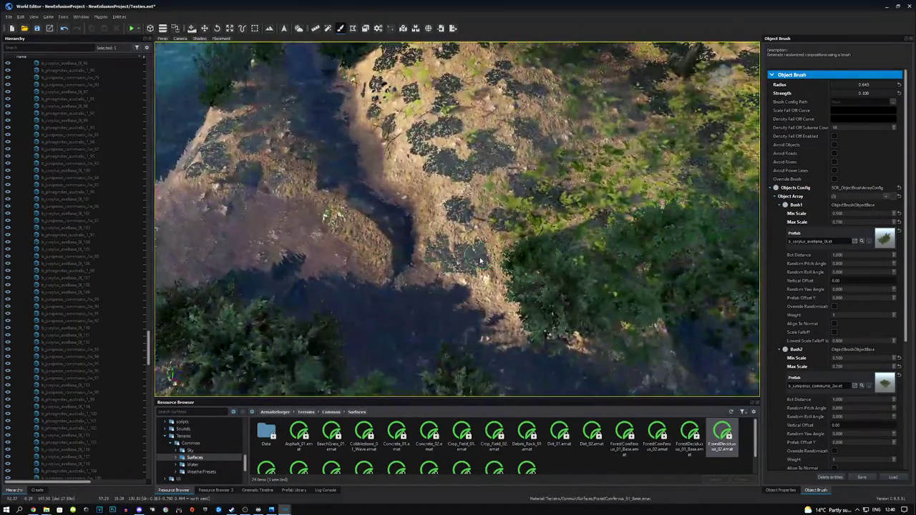
pyautogui.moveTo(480, 259); pyautogui.dragTo(401, 132)
pyautogui.moveTo(487, 134)
pyautogui.mouseDown()
pyautogui.moveTo(526, 161)
pyautogui.moveTo(573, 170)
pyautogui.mouseUp()
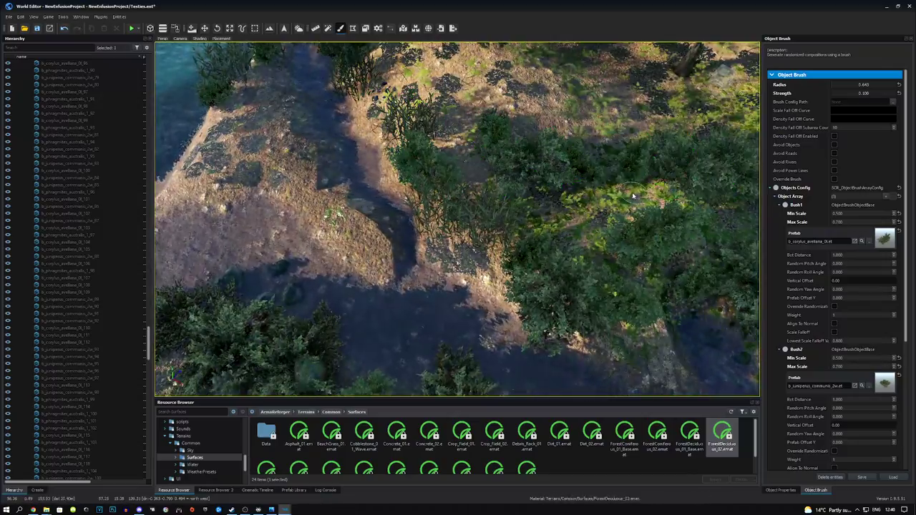
pyautogui.moveTo(572, 170); pyautogui.dragTo(674, 146, button='right')
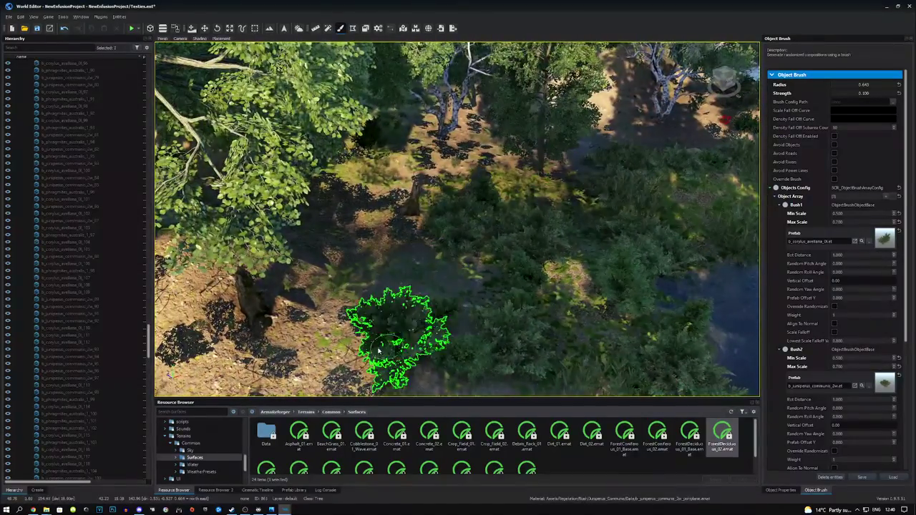
# - Add bushes to the foot of the bare mound beside the stream with the Object Brush
pyautogui.press('w')
pyautogui.moveTo(379, 351); pyautogui.dragTo(264, 297, button='right')
pyautogui.press('s')
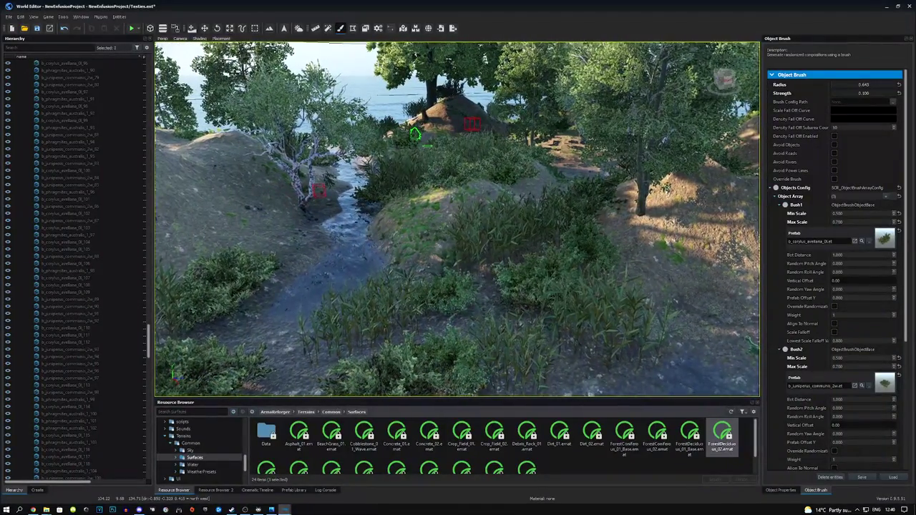
pyautogui.moveTo(430, 221); pyautogui.dragTo(336, 204, button='right')
pyautogui.press('w')
pyautogui.moveTo(401, 265); pyautogui.dragTo(388, 236, button='right')
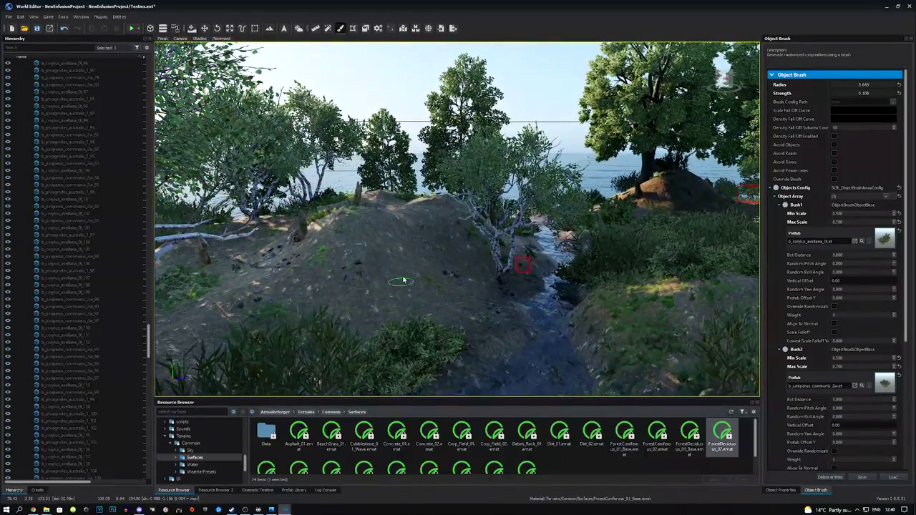
pyautogui.click(411, 301)
pyautogui.press('s')
pyautogui.moveTo(410, 301)
pyautogui.mouseDown(button='right')
pyautogui.moveTo(410, 358)
pyautogui.moveTo(386, 333)
pyautogui.moveTo(458, 363)
pyautogui.moveTo(494, 362)
pyautogui.moveTo(415, 343)
pyautogui.moveTo(616, 351)
pyautogui.moveTo(655, 332)
pyautogui.mouseUp(button='right')
pyautogui.press('a')
pyautogui.press('d')
pyautogui.press('a')
pyautogui.press('w')
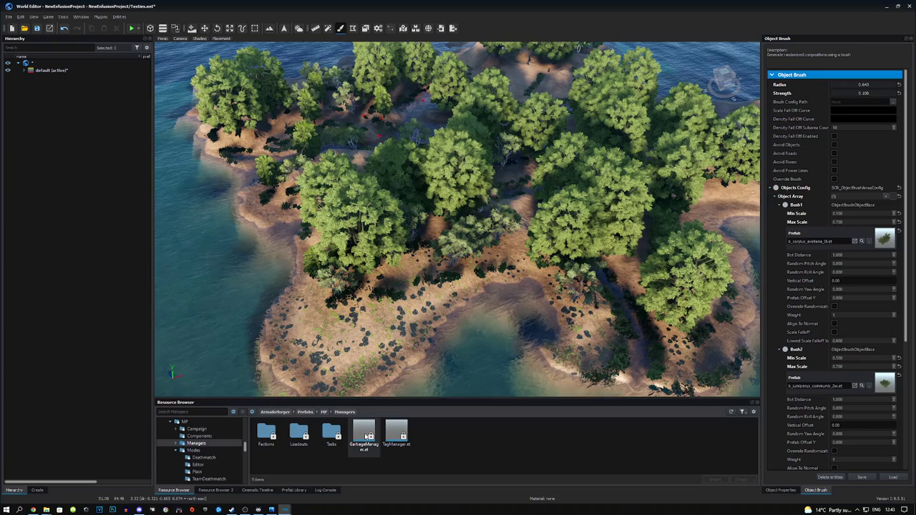
# - Place GameMode_TeamDeathmatch_Selection.et from Prefabs/MP/Modes/TeamDeathmatch in the middle of the island and raise it above the trees
pyautogui.doubleClick(266, 431)
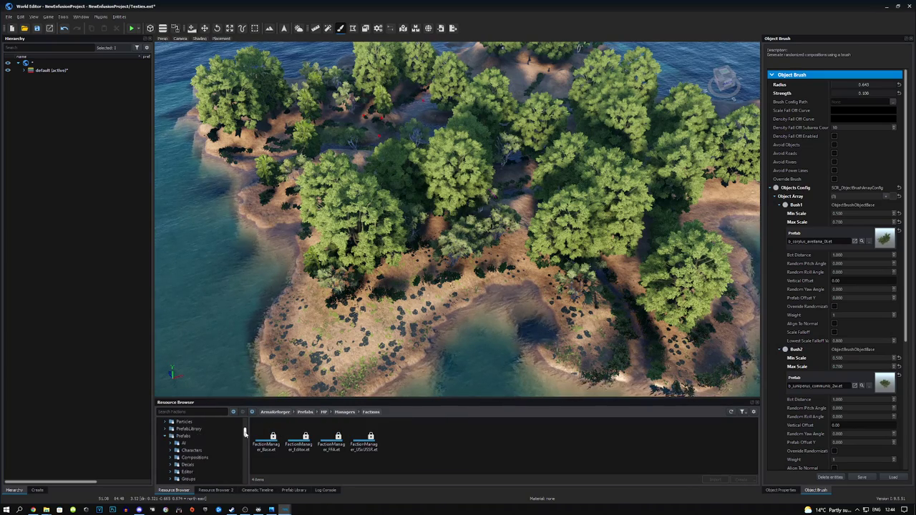
pyautogui.moveTo(245, 432)
pyautogui.mouseDown()
pyautogui.moveTo(247, 420)
pyautogui.moveTo(247, 432)
pyautogui.mouseUp()
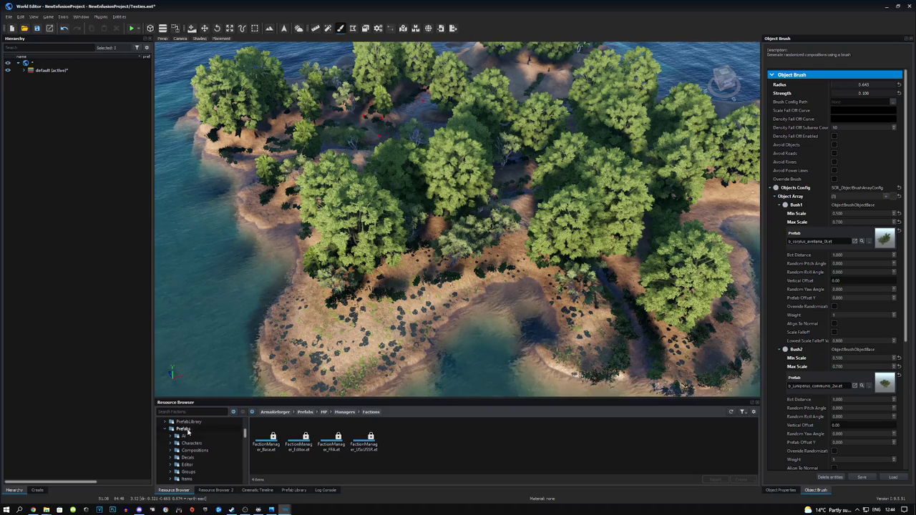
pyautogui.scroll(-3, 220, 448)
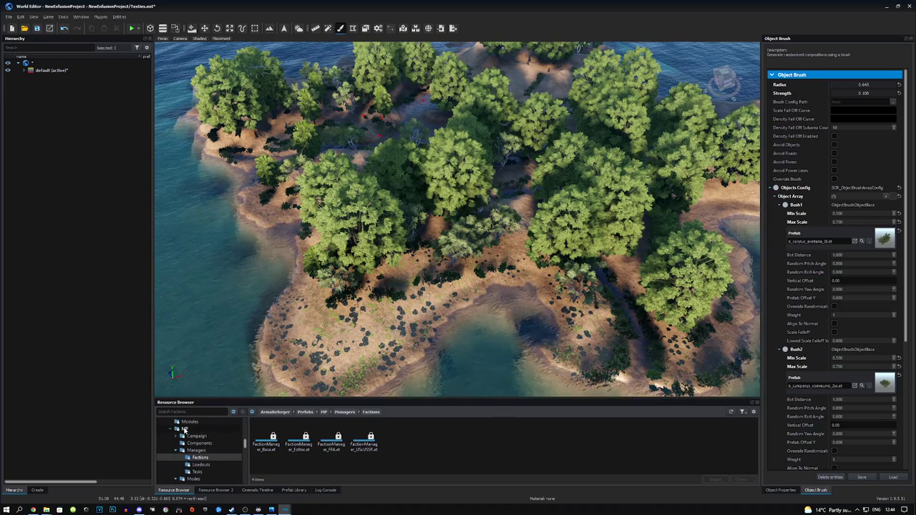
pyautogui.scroll(-1, 206, 454)
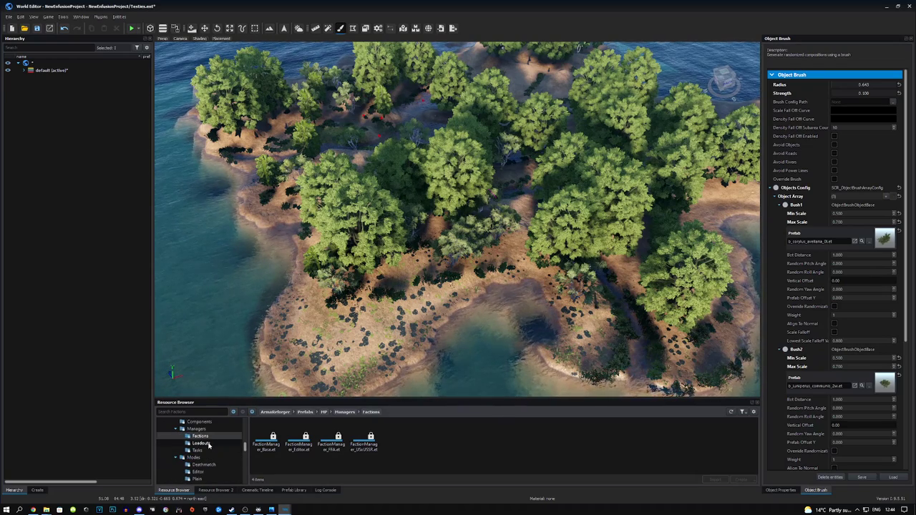
pyautogui.scroll(-1, 208, 451)
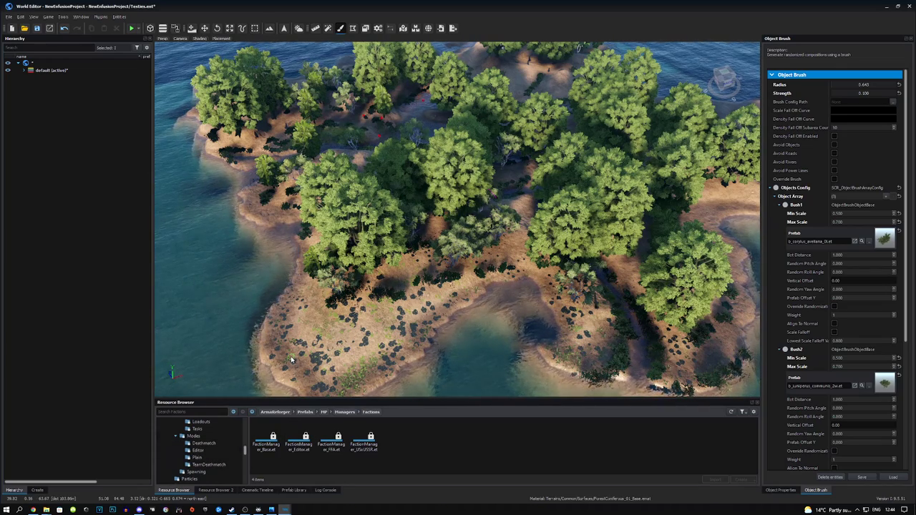
pyautogui.click(222, 465)
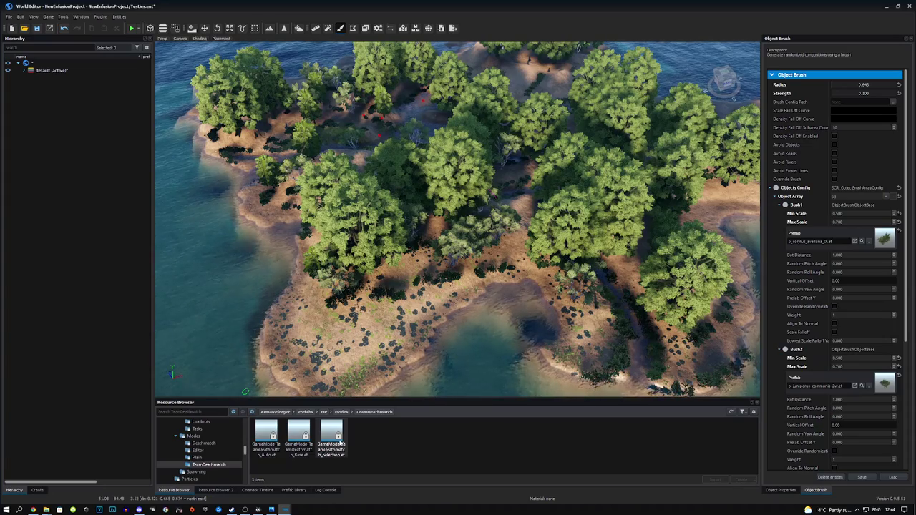
pyautogui.moveTo(514, 236); pyautogui.dragTo(509, 200)
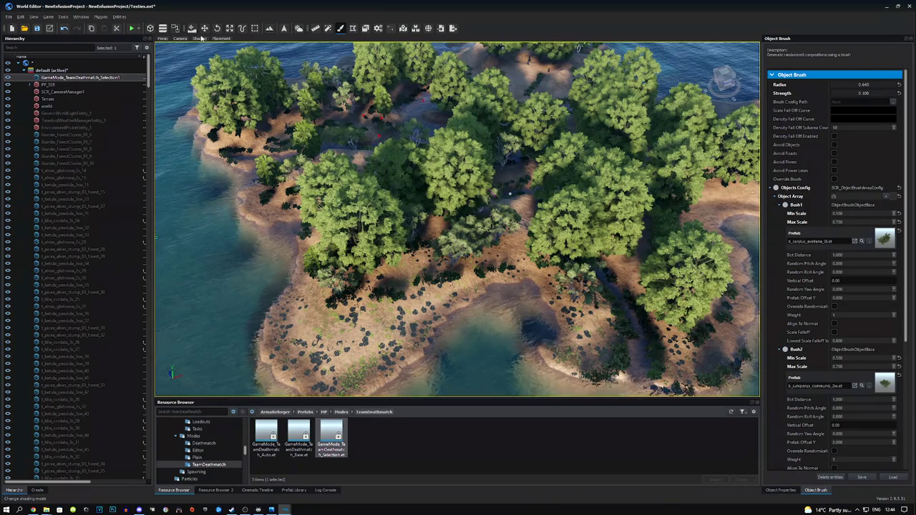
pyautogui.press('w')
pyautogui.moveTo(507, 164); pyautogui.dragTo(513, 153)
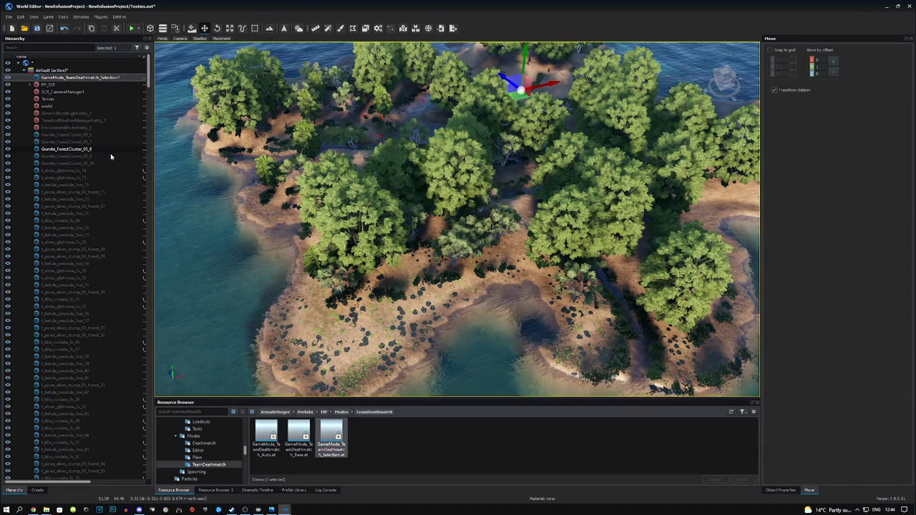
# - Place LoadoutManager_USxUSSR.et and FactionManager_USxUSSR.et from the Prefabs/MP/Managers subfolders near the game mode entity
pyautogui.click(202, 422)
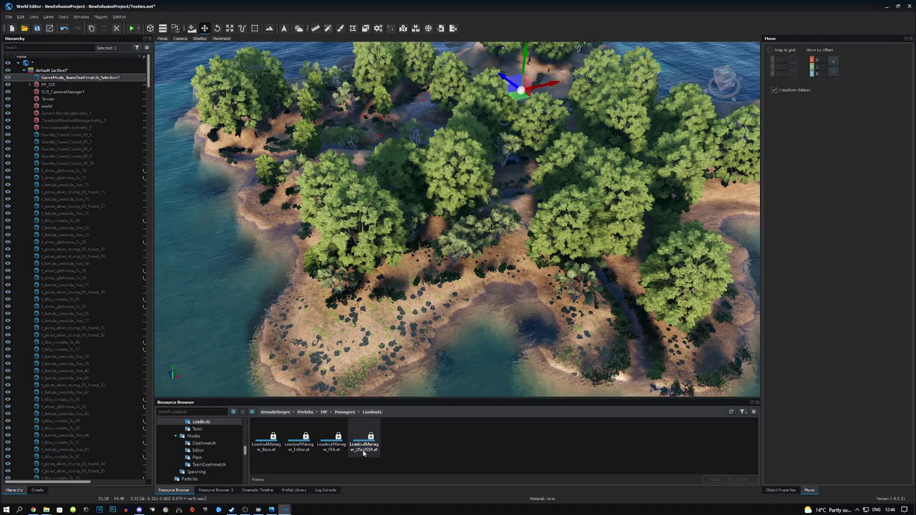
pyautogui.moveTo(523, 179); pyautogui.dragTo(536, 66)
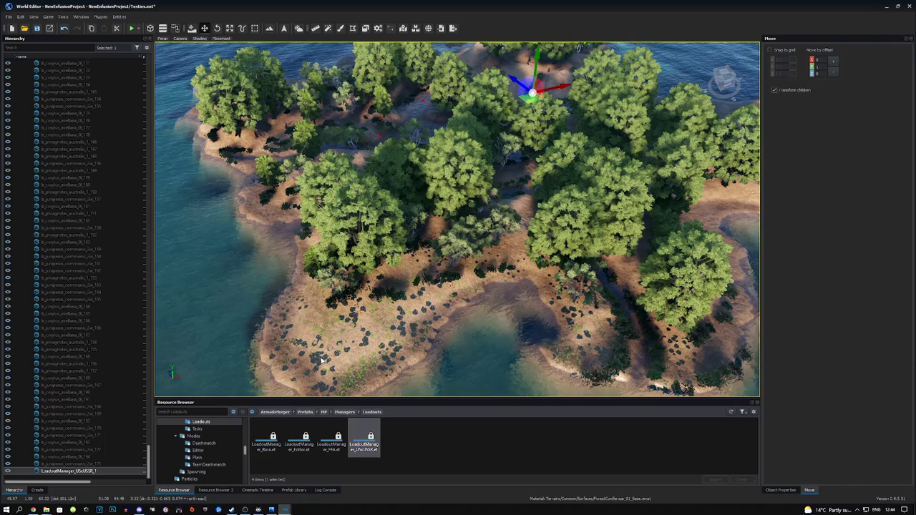
pyautogui.scroll(1, 214, 437)
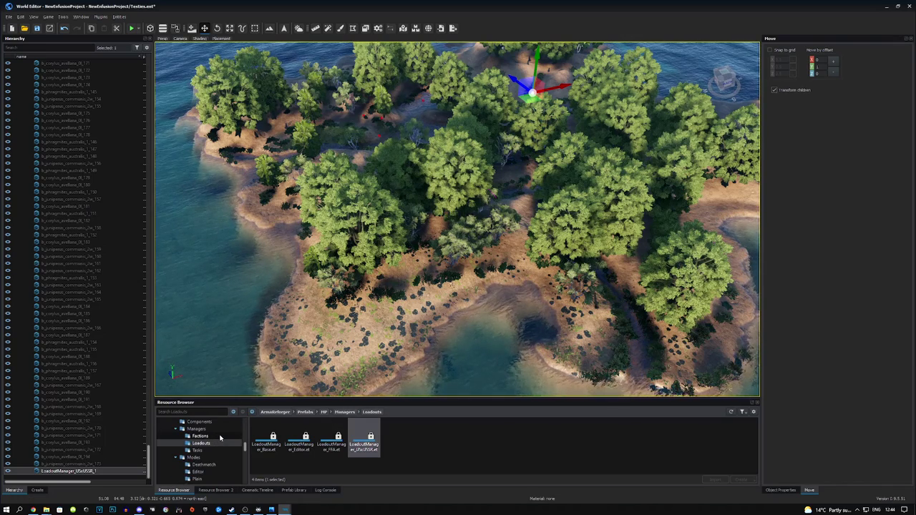
pyautogui.click(201, 436)
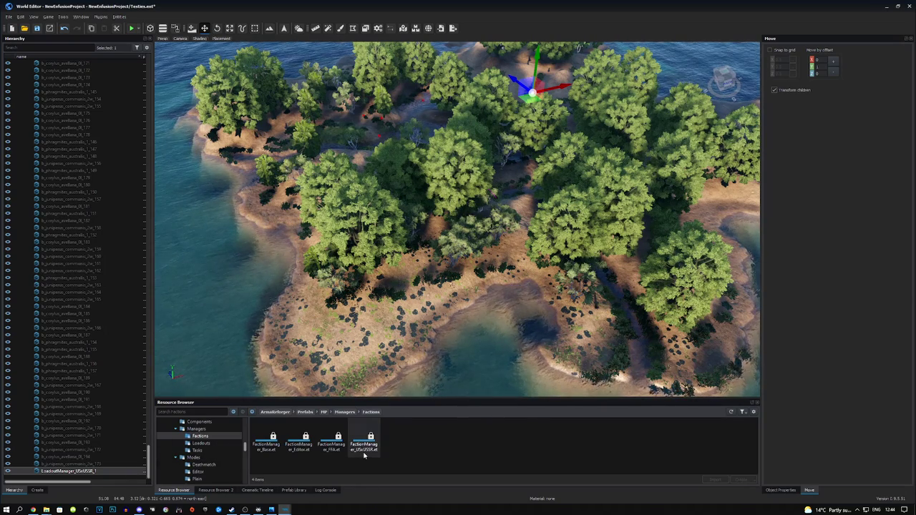
pyautogui.moveTo(363, 441); pyautogui.dragTo(527, 102)
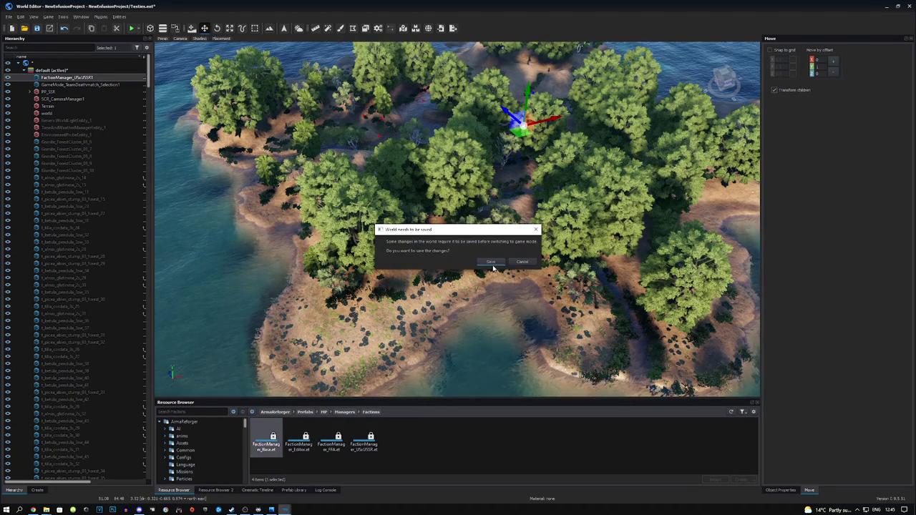
# - Save the world for game mode and join the US Army with the US GL loadout
pyautogui.click(493, 265)
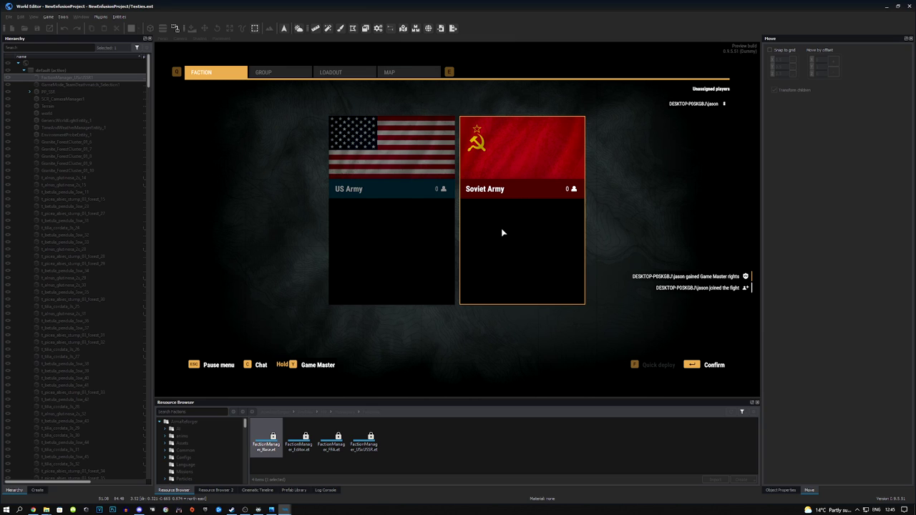
pyautogui.click(399, 219)
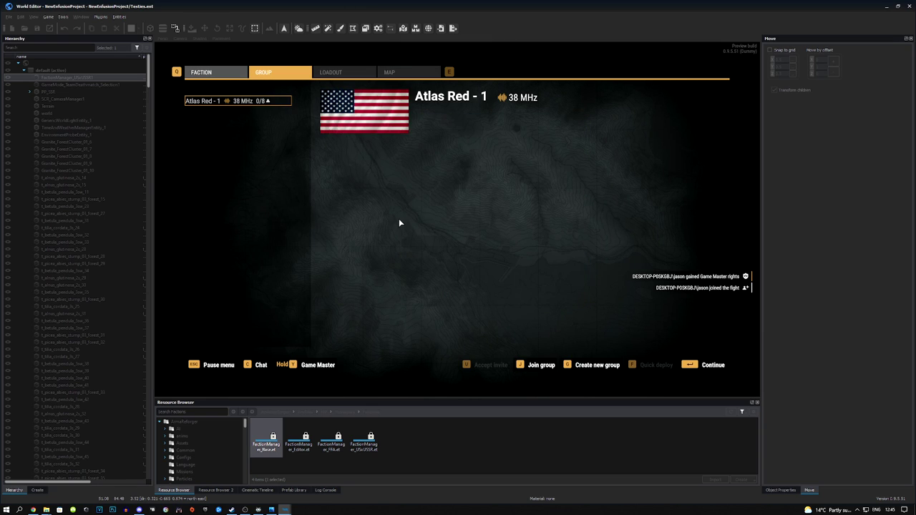
pyautogui.click(710, 366)
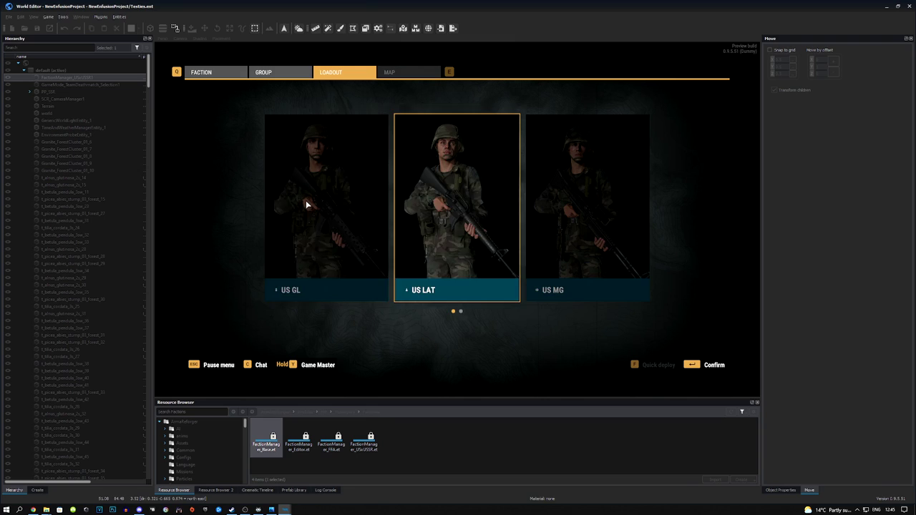
pyautogui.click(307, 204)
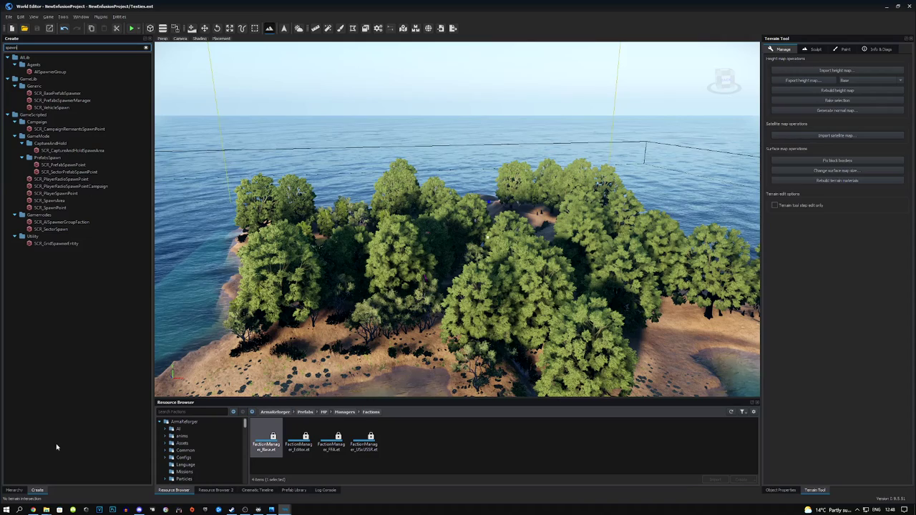
# - Place three SpawnPoint_US.et spawn points from Prefabs/MP/Spawning along the near shore of the island, on both sides of the stream mouth
pyautogui.click(14, 490)
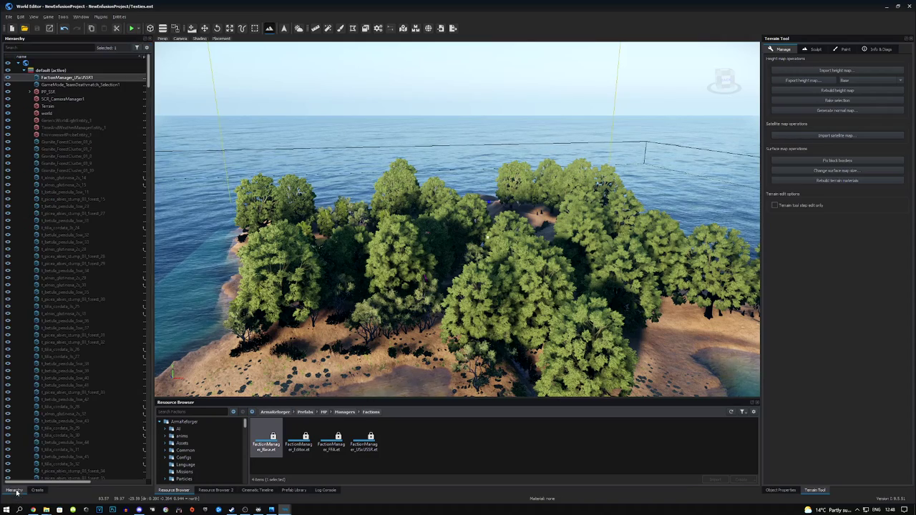
pyautogui.scroll(-5, 229, 448)
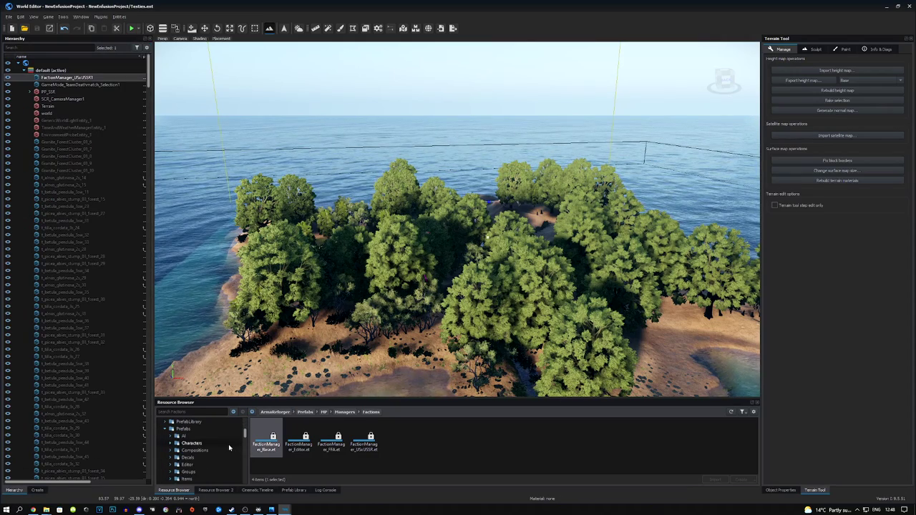
pyautogui.scroll(-2, 229, 448)
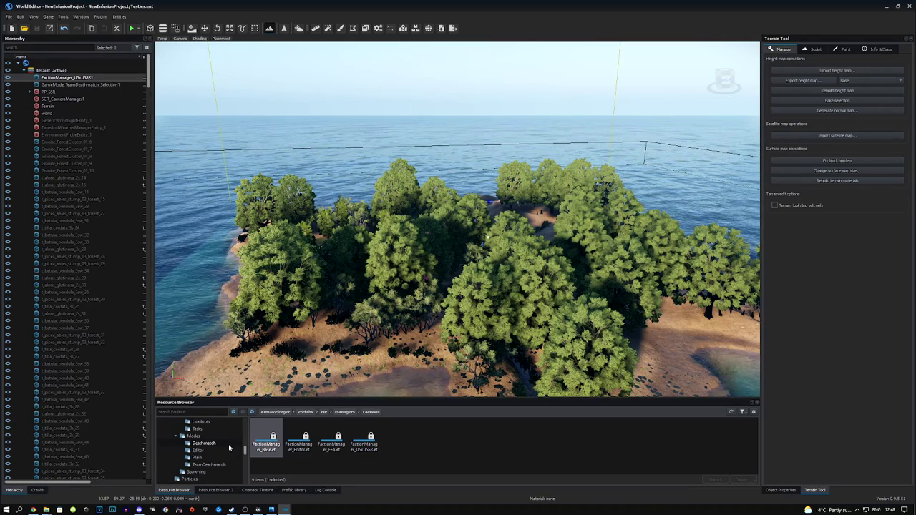
pyautogui.click(197, 473)
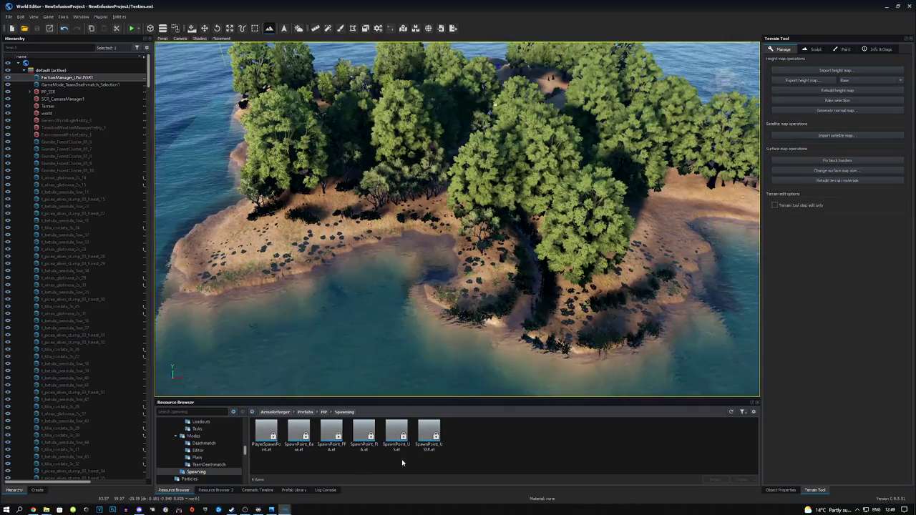
pyautogui.moveTo(400, 434); pyautogui.dragTo(472, 283)
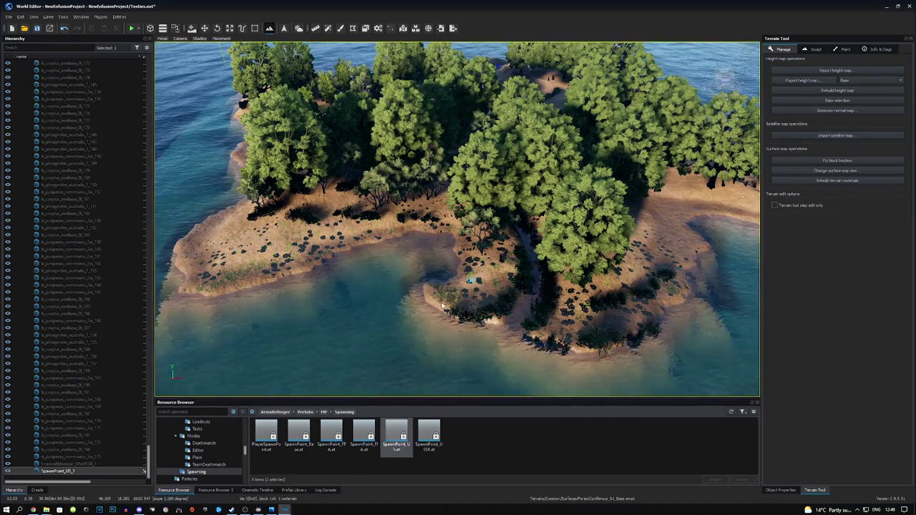
pyautogui.moveTo(397, 433); pyautogui.dragTo(225, 266)
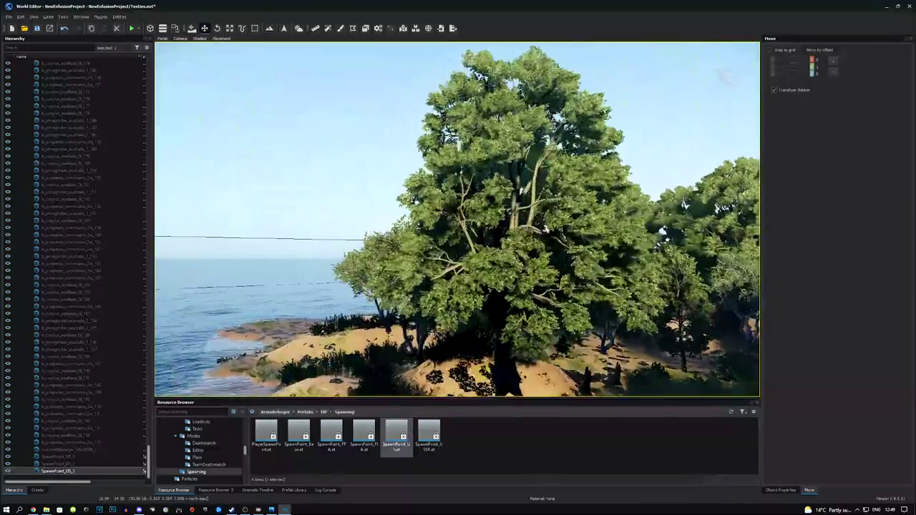
# - Place a SpawnPoint_USSR.et spawn point on the open sandy slope at the opposite end of the island
pyautogui.moveTo(458, 219); pyautogui.dragTo(527, 240, button='right')
pyautogui.moveTo(430, 434); pyautogui.dragTo(688, 276)
pyautogui.moveTo(684, 289); pyautogui.dragTo(670, 272, button='right')
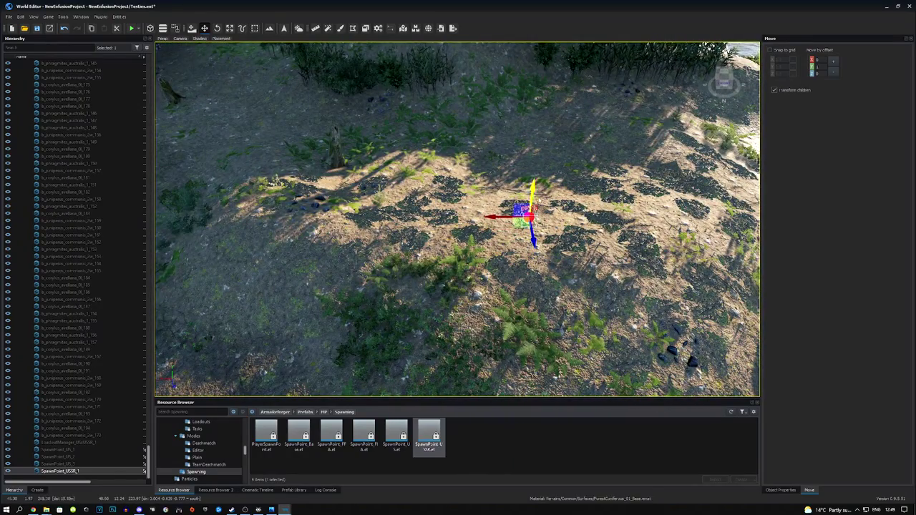
pyautogui.press('e')
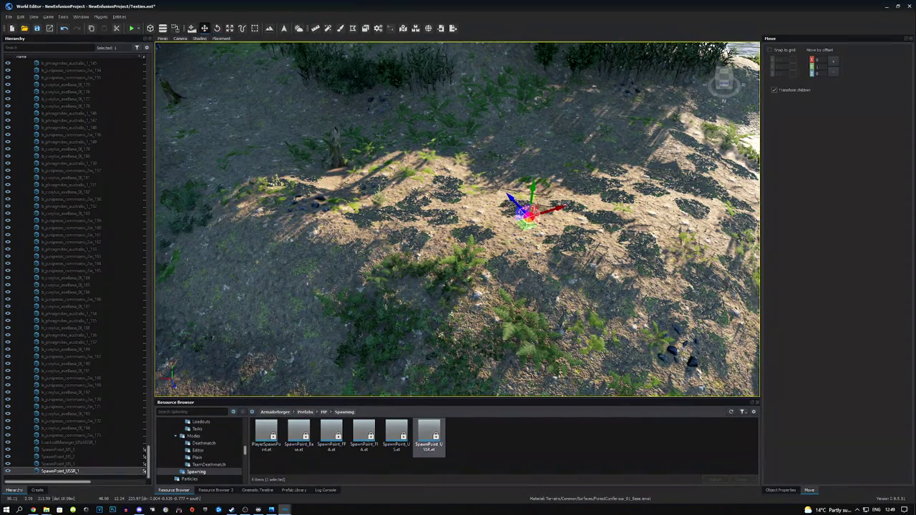
pyautogui.moveTo(415, 339); pyautogui.dragTo(411, 333, button='right')
# - Place a second SpawnPoint_USSR.et farther along the far shore and shift it from its drop point in the water
pyautogui.moveTo(436, 428); pyautogui.dragTo(318, 287)
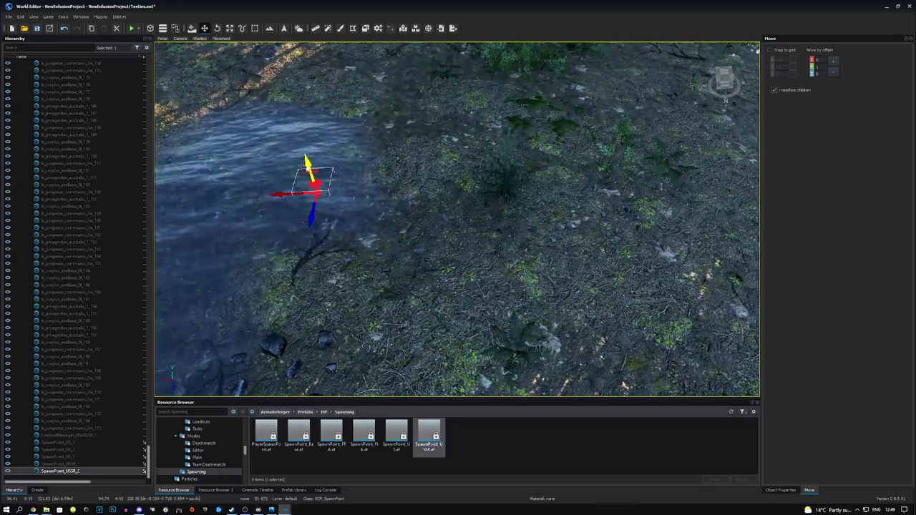
pyautogui.press('e')
pyautogui.moveTo(308, 184); pyautogui.dragTo(262, 169)
# - Place a third SpawnPoint_USSR.et on the small bushy islet off the far shore
pyautogui.press('s')
pyautogui.moveTo(522, 270); pyautogui.dragTo(436, 251, button='right')
pyautogui.press('w')
pyautogui.moveTo(372, 237); pyautogui.dragTo(380, 236, button='right')
pyautogui.moveTo(432, 433); pyautogui.dragTo(438, 290)
pyautogui.press('w')
pyautogui.moveTo(438, 292)
pyautogui.mouseDown(button='right')
pyautogui.moveTo(445, 302)
pyautogui.moveTo(427, 292)
pyautogui.mouseUp(button='right')
pyautogui.moveTo(465, 291); pyautogui.dragTo(459, 258)
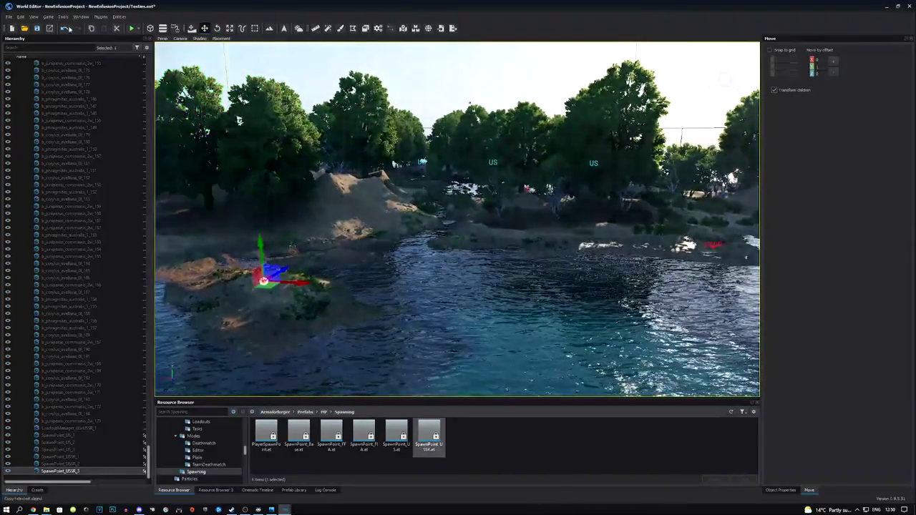
# - Save the world, run the game mode and join the US Army with the US GL loadout to test the spawn points
pyautogui.click(38, 29)
pyautogui.click(131, 29)
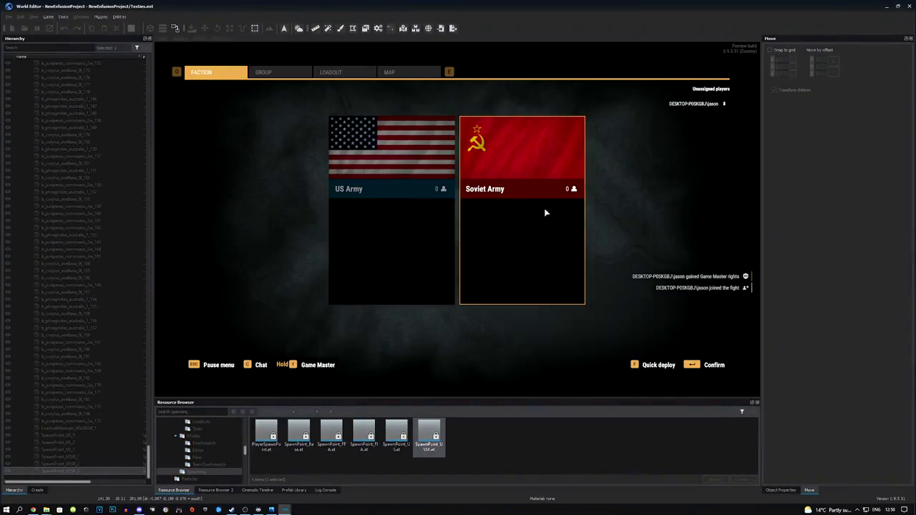
pyautogui.click(401, 224)
pyautogui.click(709, 366)
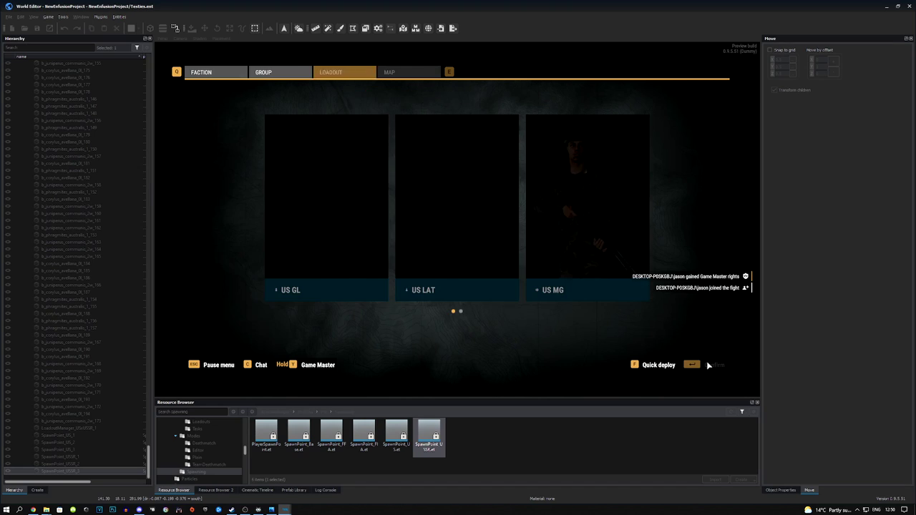
pyautogui.click(305, 230)
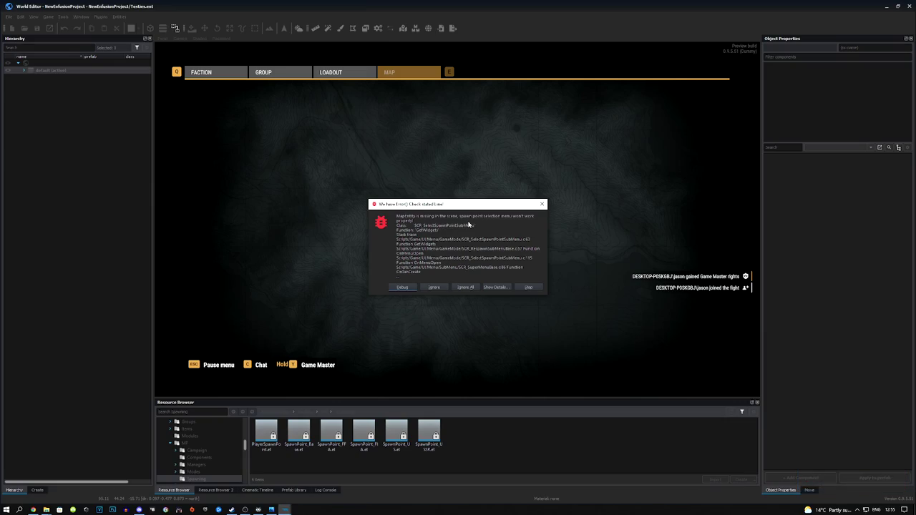
# - Stop the play session and place an SCR_MapEntity over the trees of the island
pyautogui.click(530, 287)
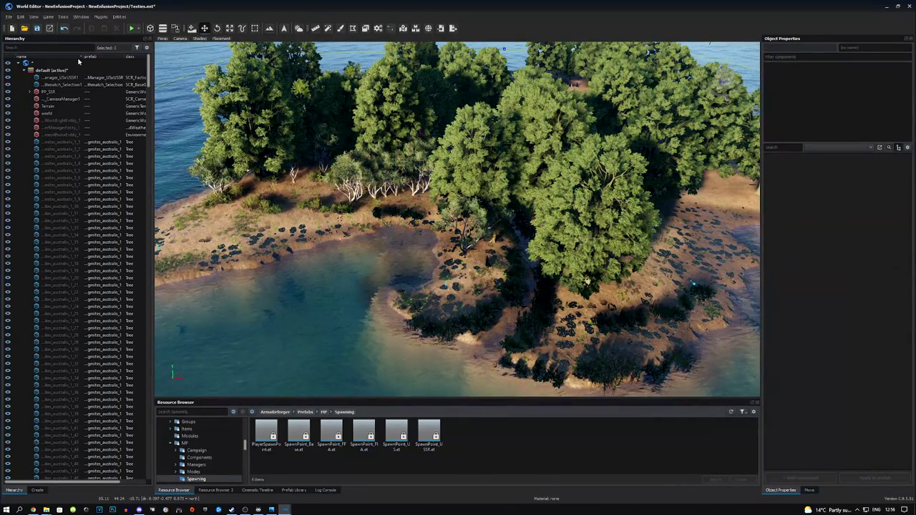
pyautogui.click(38, 490)
pyautogui.moveTo(43, 80); pyautogui.dragTo(391, 110)
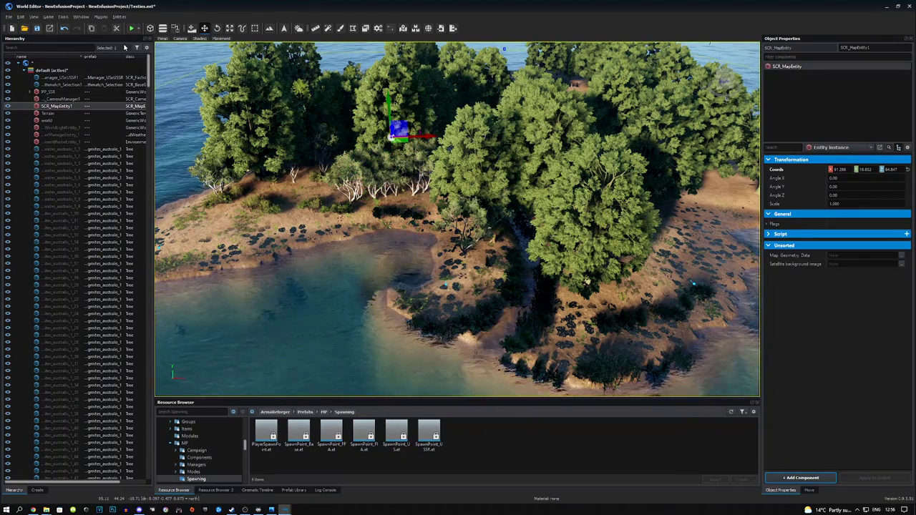
# - Playtest as US Army with the US GL loadout, deploy at US Point 3, walk forward along the shore and leave the game
pyautogui.click(132, 29)
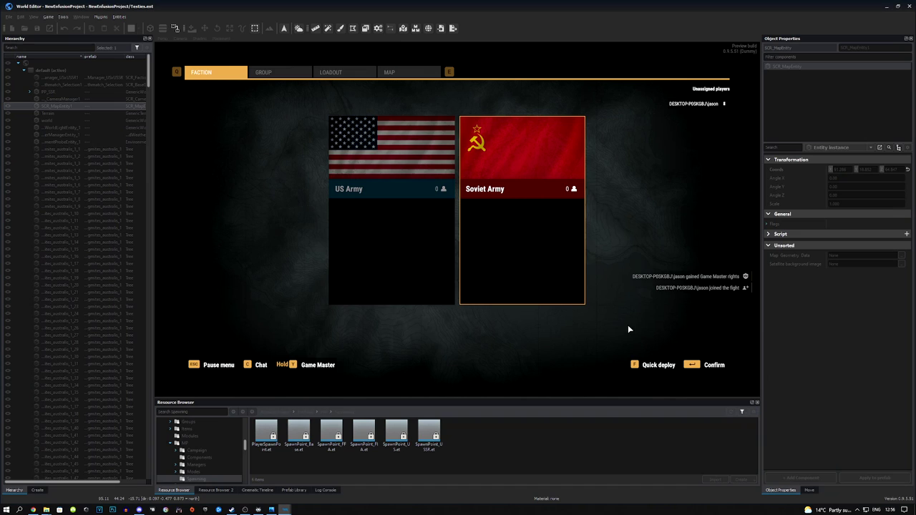
pyautogui.click(401, 258)
pyautogui.click(711, 371)
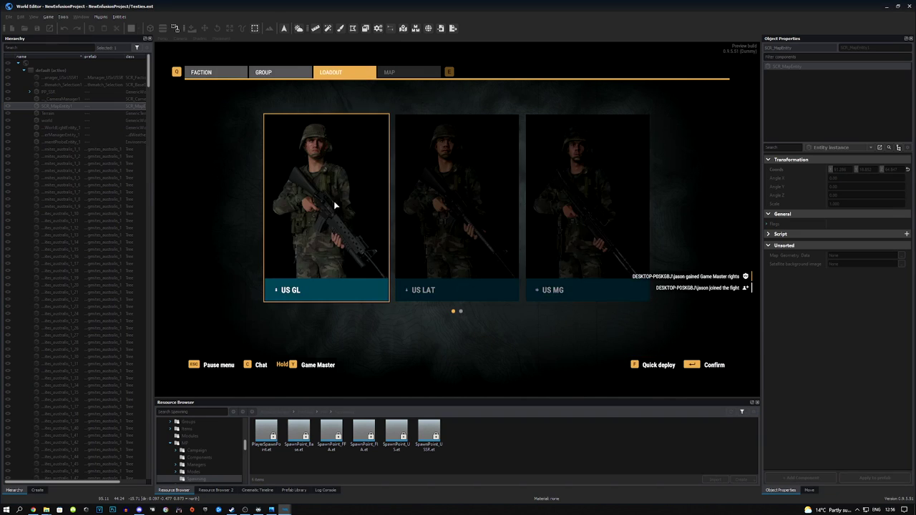
pyautogui.click(336, 205)
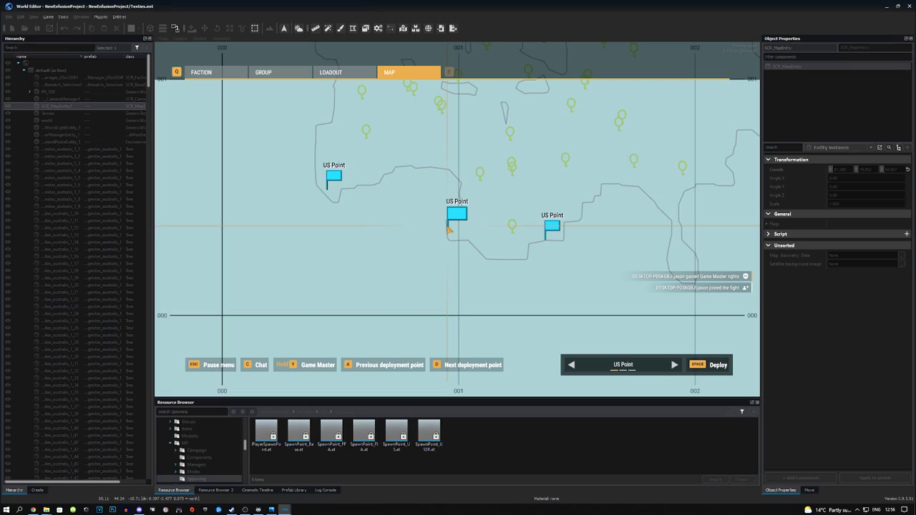
pyautogui.press('a')
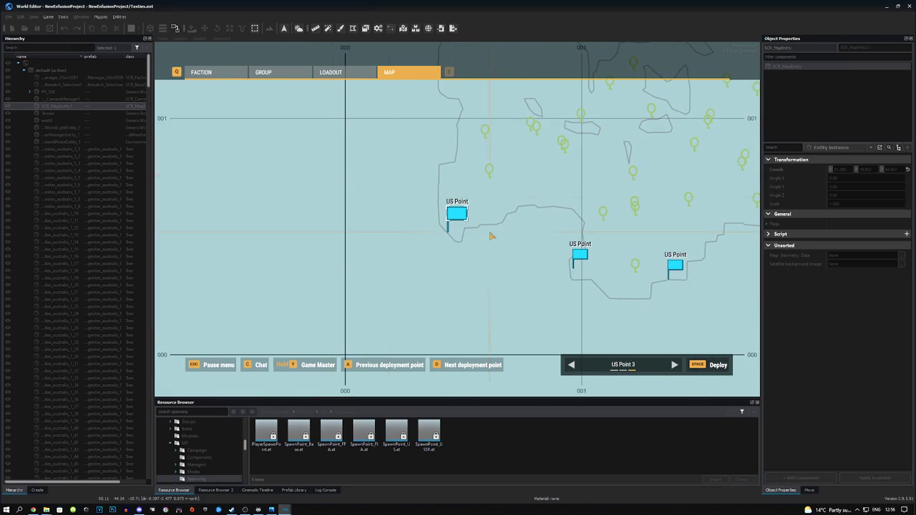
pyautogui.press('space')
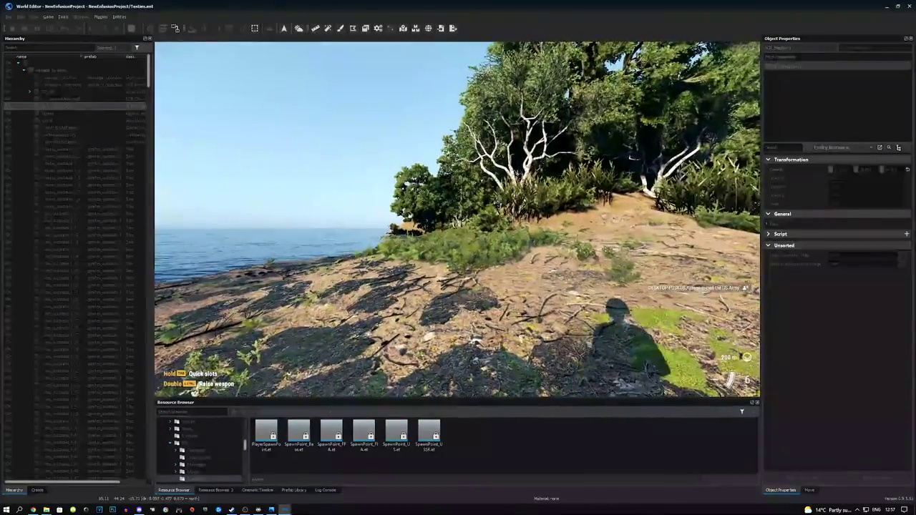
pyautogui.press('w')
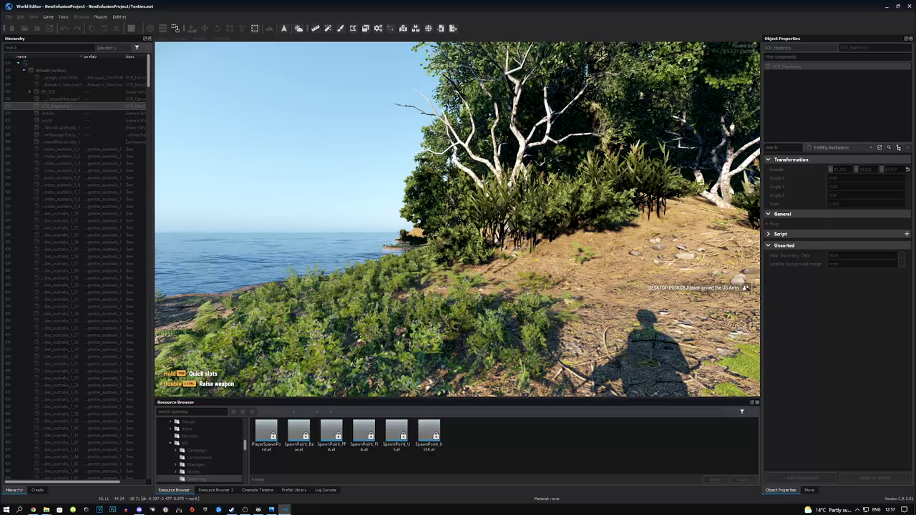
pyautogui.press('Escape')
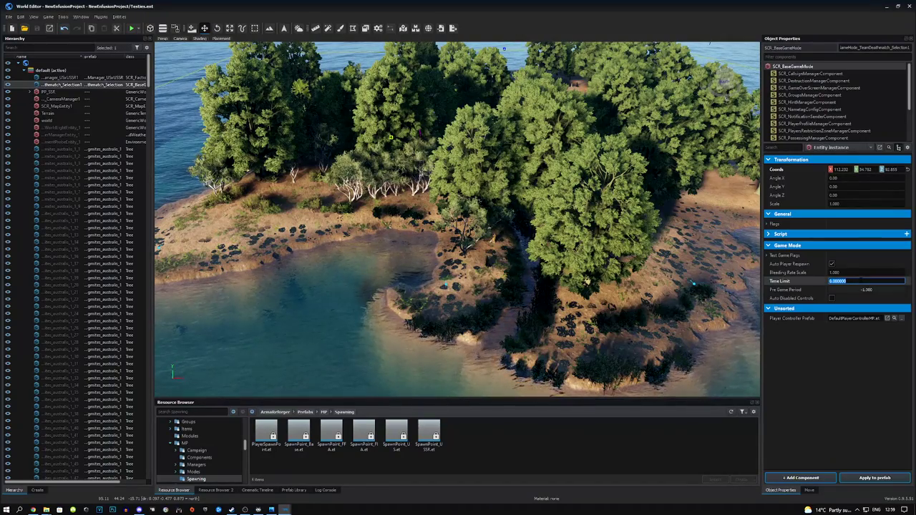
# - Set the Time Limit of the Team Deathmatch game mode entity to 900
pyautogui.press('Return')
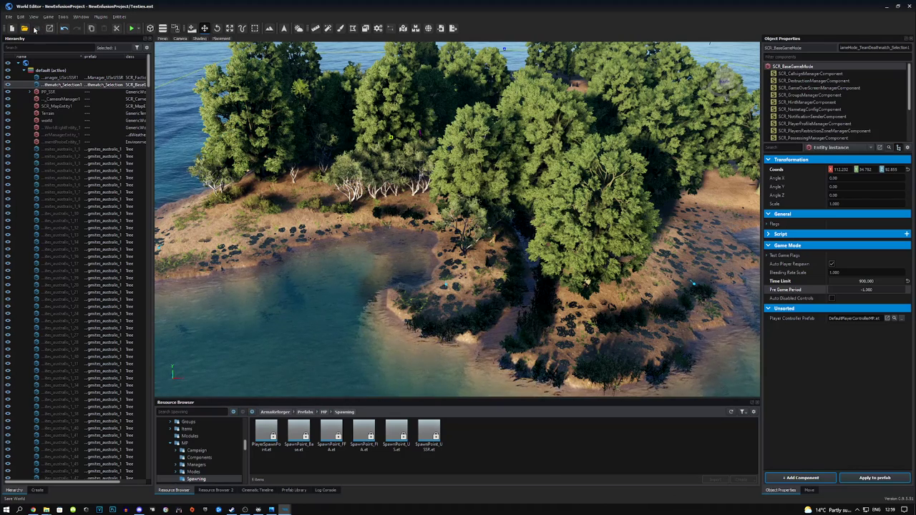
# - Playtest as Soviet Army with the USSR AT loadout, deploy at the first USSR Point, check the weapon and leave the game
pyautogui.click(132, 29)
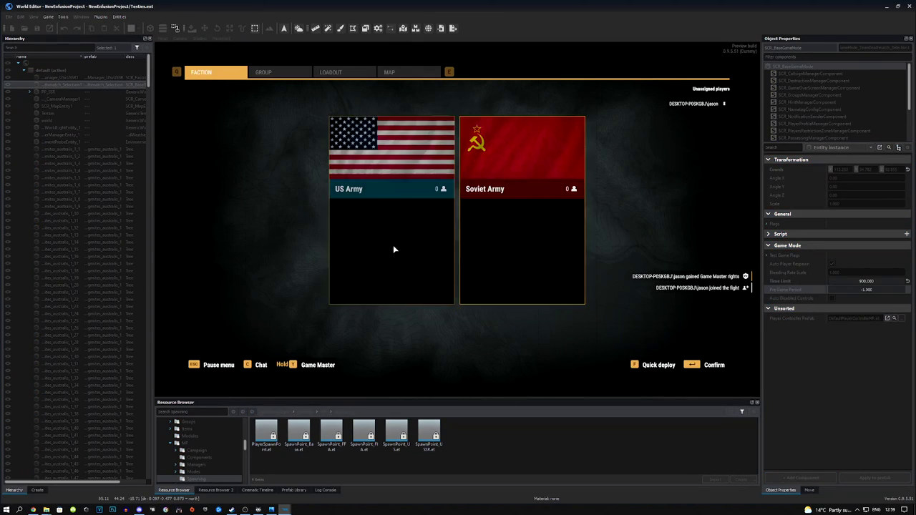
pyautogui.click(552, 243)
pyautogui.click(711, 365)
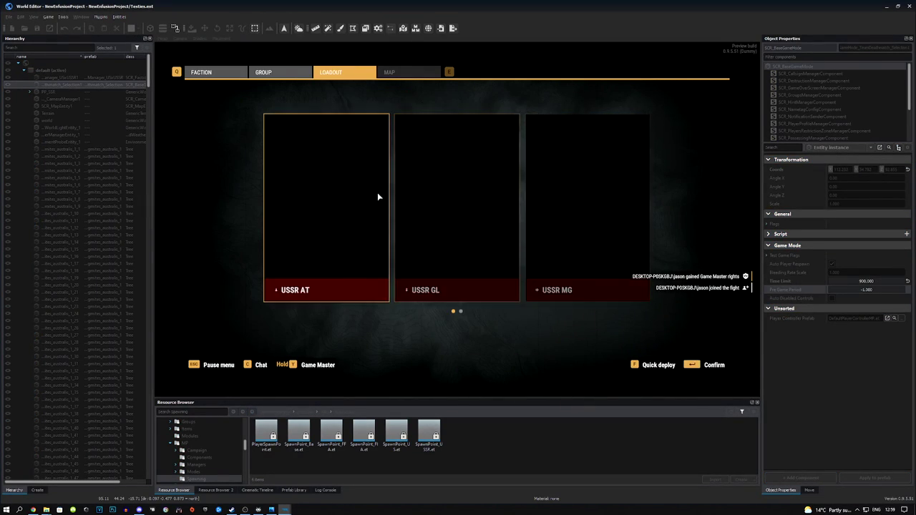
pyautogui.click(378, 196)
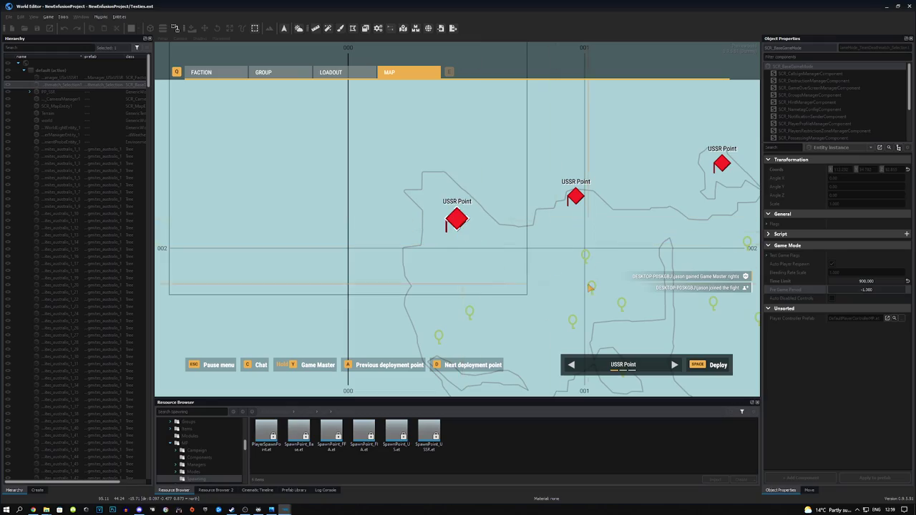
pyautogui.click(723, 370)
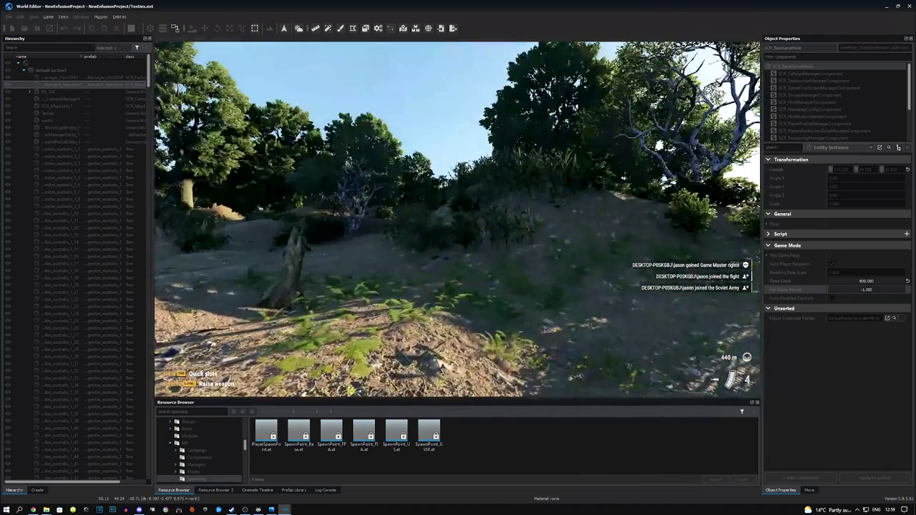
pyautogui.press('r')
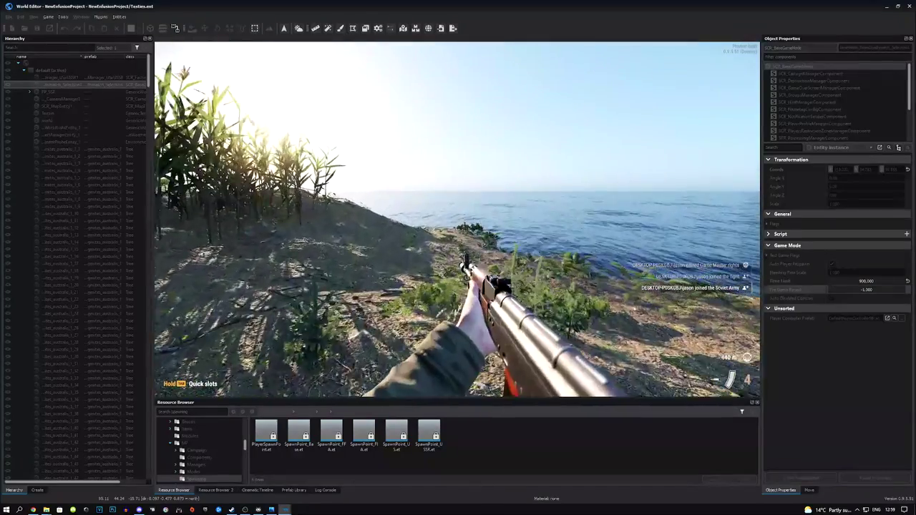
pyautogui.press('Escape')
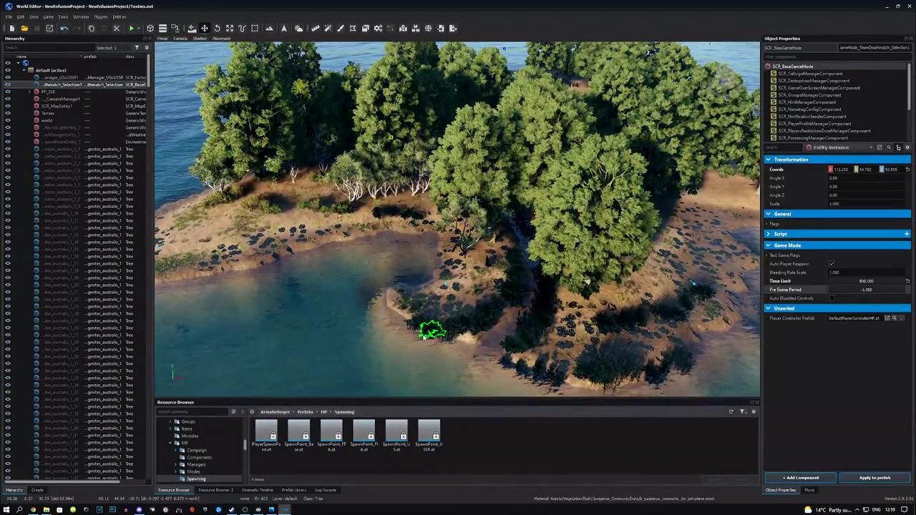
pyautogui.press('a')
pyautogui.moveTo(523, 343); pyautogui.dragTo(615, 300, button='right')
pyautogui.moveTo(216, 355); pyautogui.dragTo(251, 331, button='right')
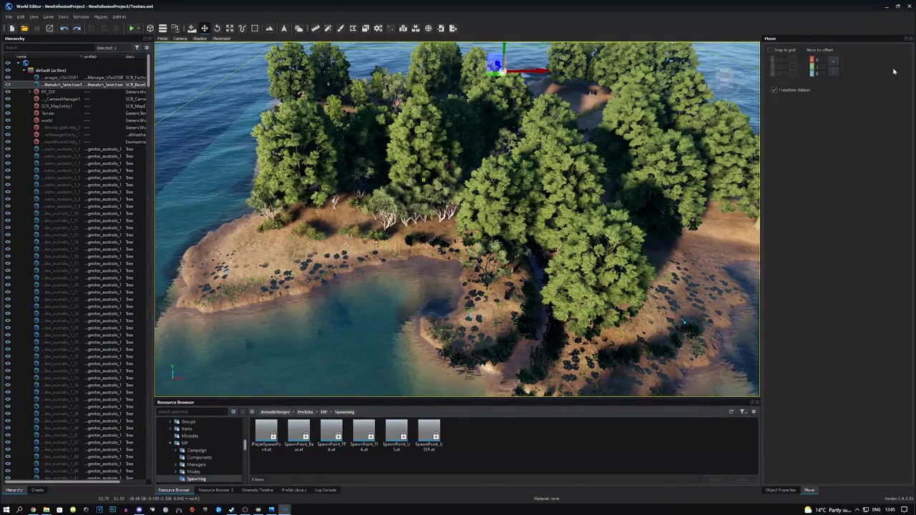
# - Close the World Editor and open the Publish project dialog in Enfusion Workbench
pyautogui.click(907, 8)
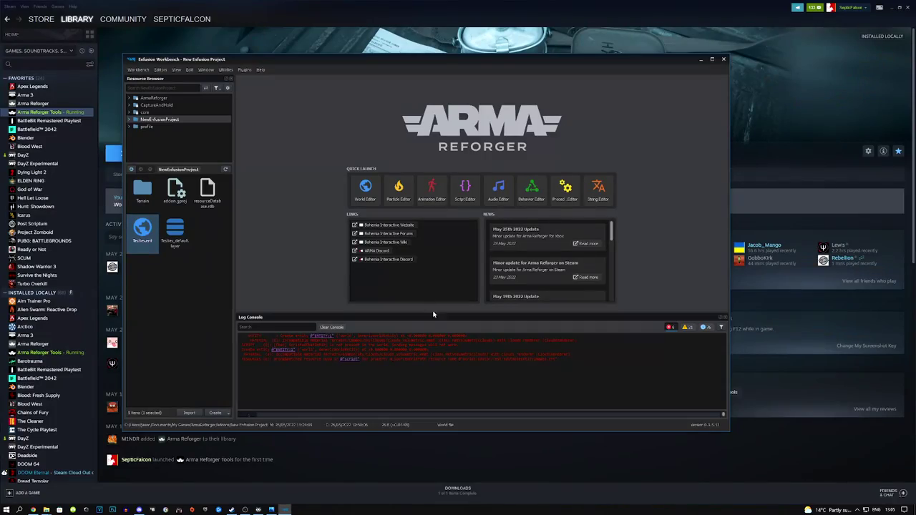
pyautogui.click(138, 69)
pyautogui.click(138, 70)
pyautogui.click(138, 69)
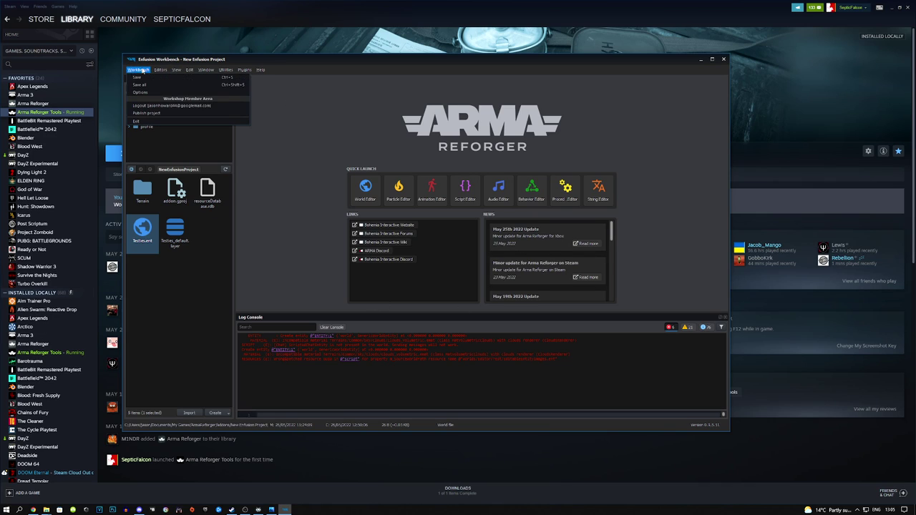
pyautogui.click(171, 114)
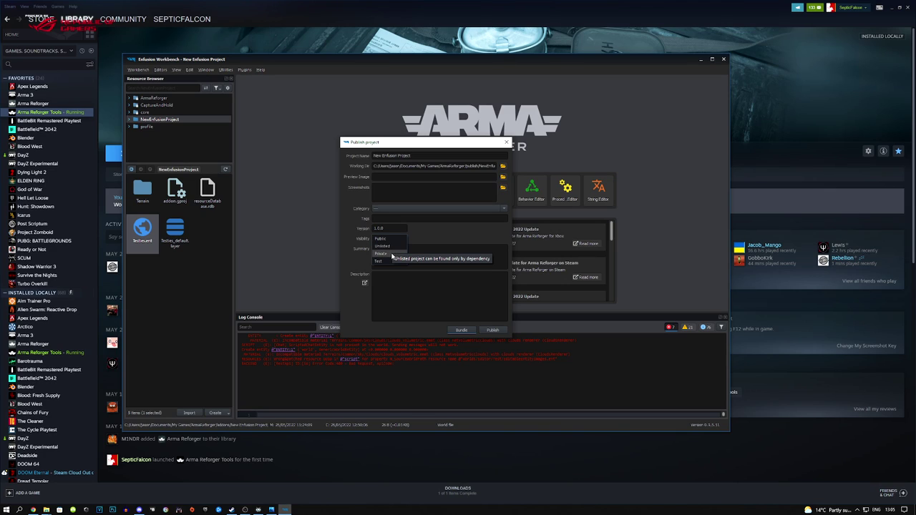
# - Set the project's visibility to Unlisted and enter the summary "Test TDM map by" followed by the author's name
pyautogui.click(391, 247)
pyautogui.click(399, 259)
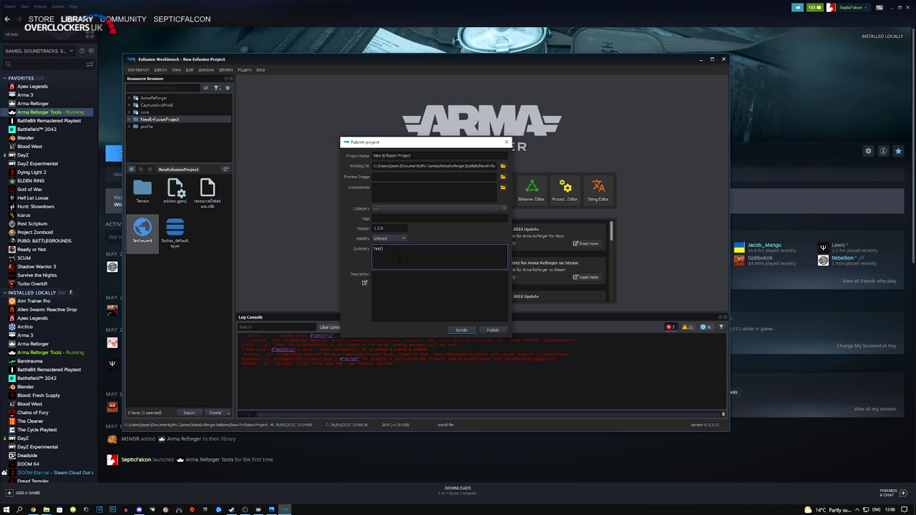
pyautogui.write('Test TDM map by SF')
pyautogui.click(411, 302)
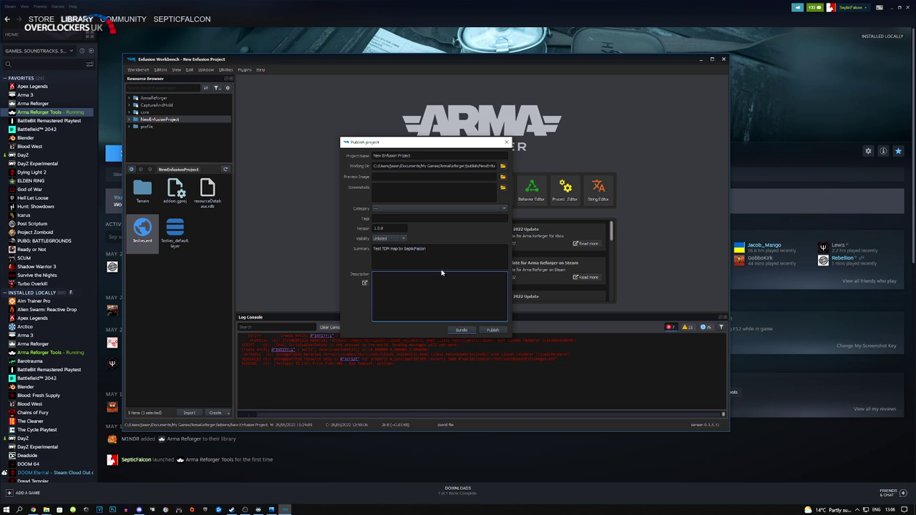
# - Copy the summary into the description and append "- Small Island with swamps made as a tutorial for world creation within Enfusion."
pyautogui.moveTo(434, 249); pyautogui.dragTo(370, 249)
pyautogui.hotkey('ctrl', 'c')
pyautogui.click(477, 302)
pyautogui.hotkey('ctrl', 'v')
pyautogui.write('- Small Island with swamps made as a tutorial for world creation with')
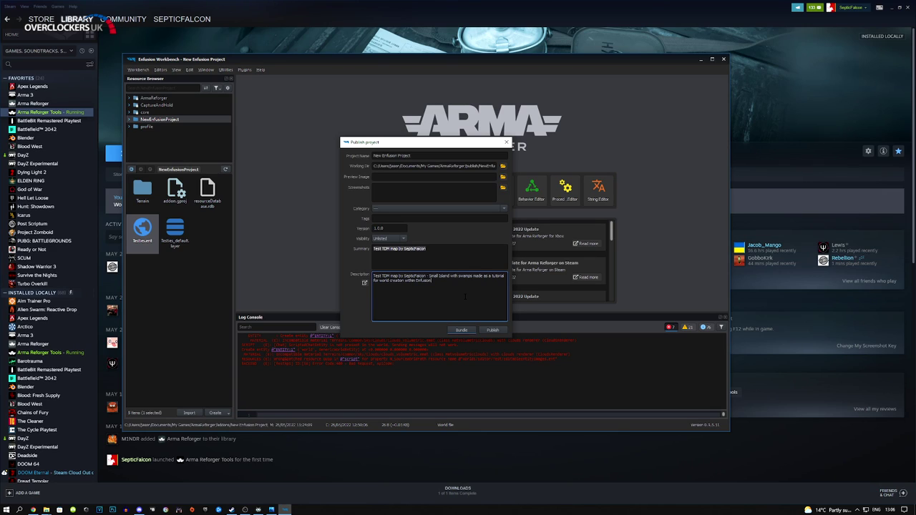
# - Set the PNG whose name begins with 42ae6ee in the Arma Reforger folder as both the preview image and the screenshot
pyautogui.click(503, 176)
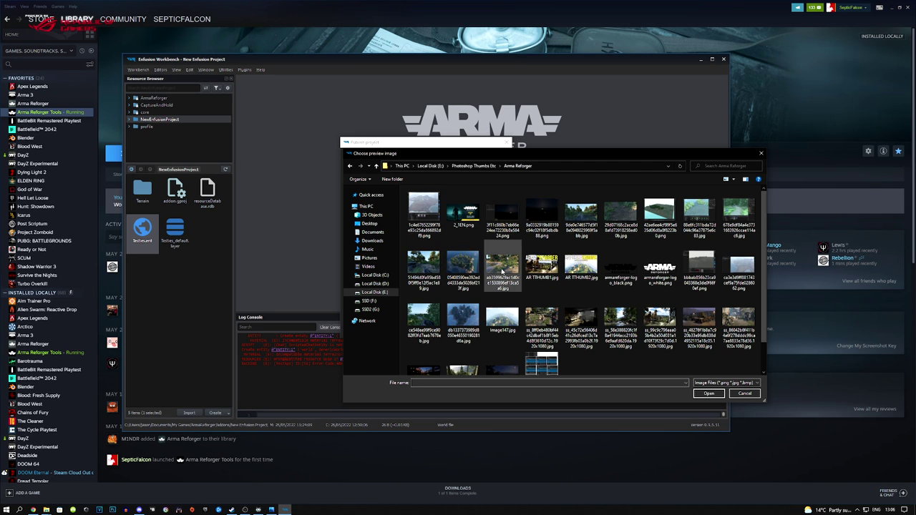
pyautogui.scroll(-1, 542, 272)
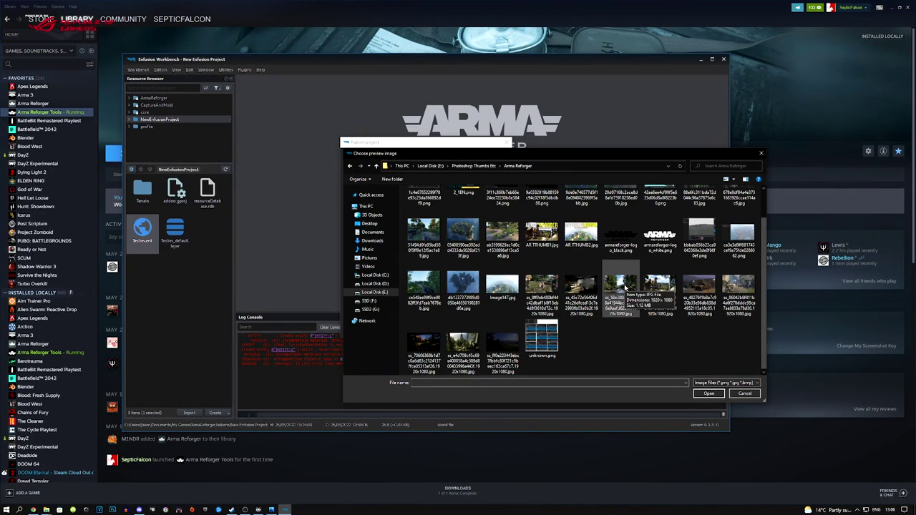
pyautogui.scroll(1, 624, 288)
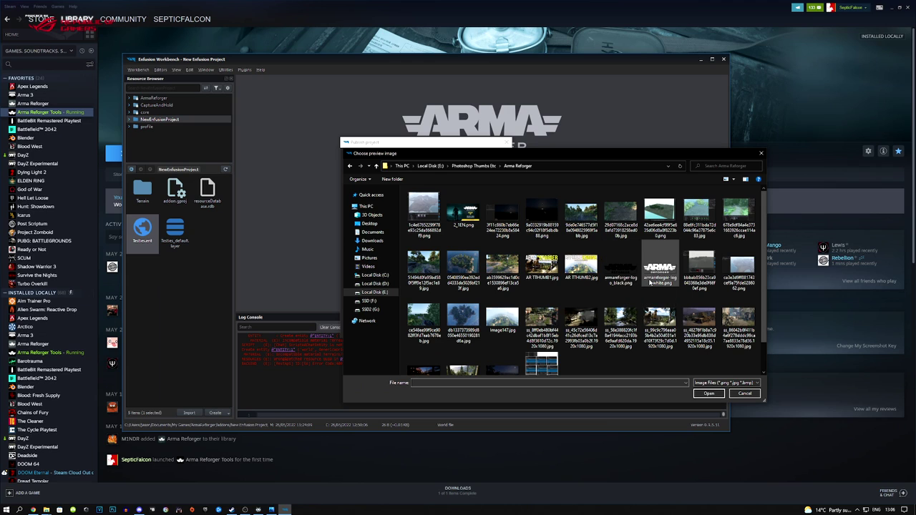
pyautogui.doubleClick(658, 209)
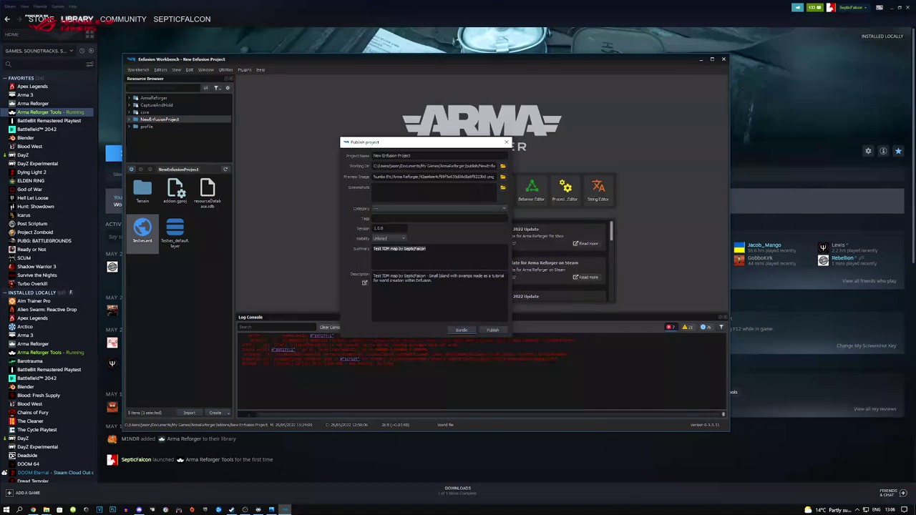
pyautogui.click(502, 188)
pyautogui.doubleClick(658, 208)
# - Assign the categories SCENARIOS_MP and TERRAINS to the project being published
pyautogui.click(479, 209)
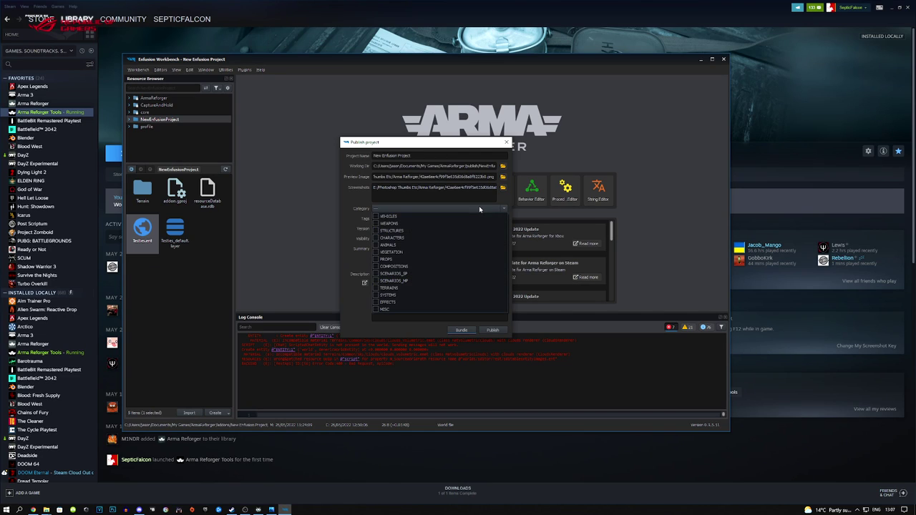
pyautogui.click(376, 281)
pyautogui.click(388, 289)
pyautogui.click(449, 316)
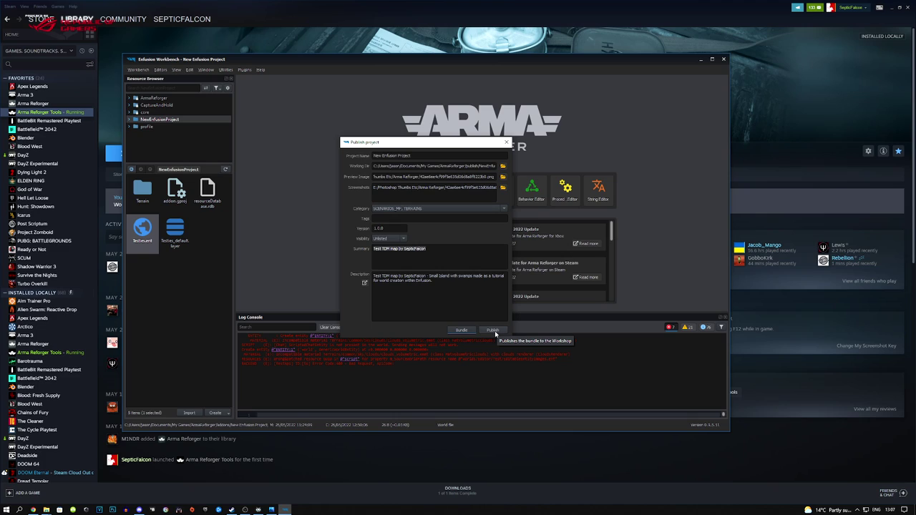
pyautogui.click(390, 239)
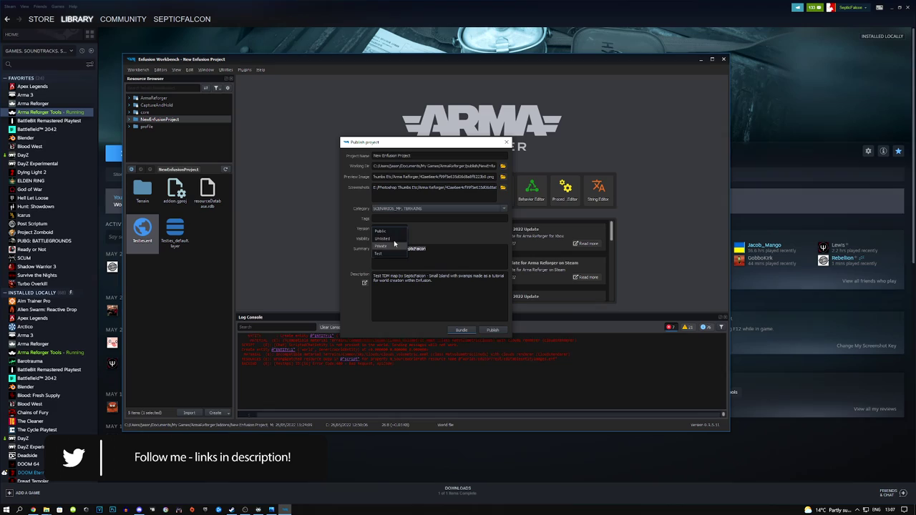
pyautogui.click(452, 253)
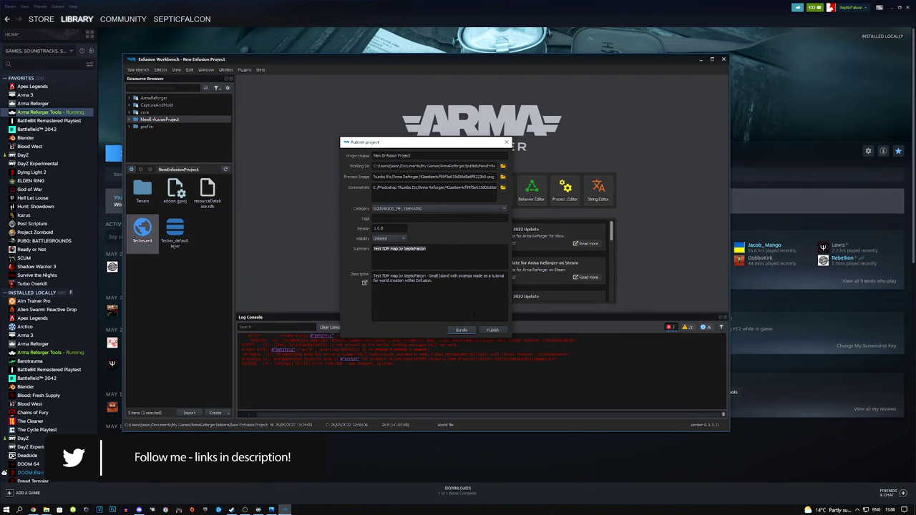